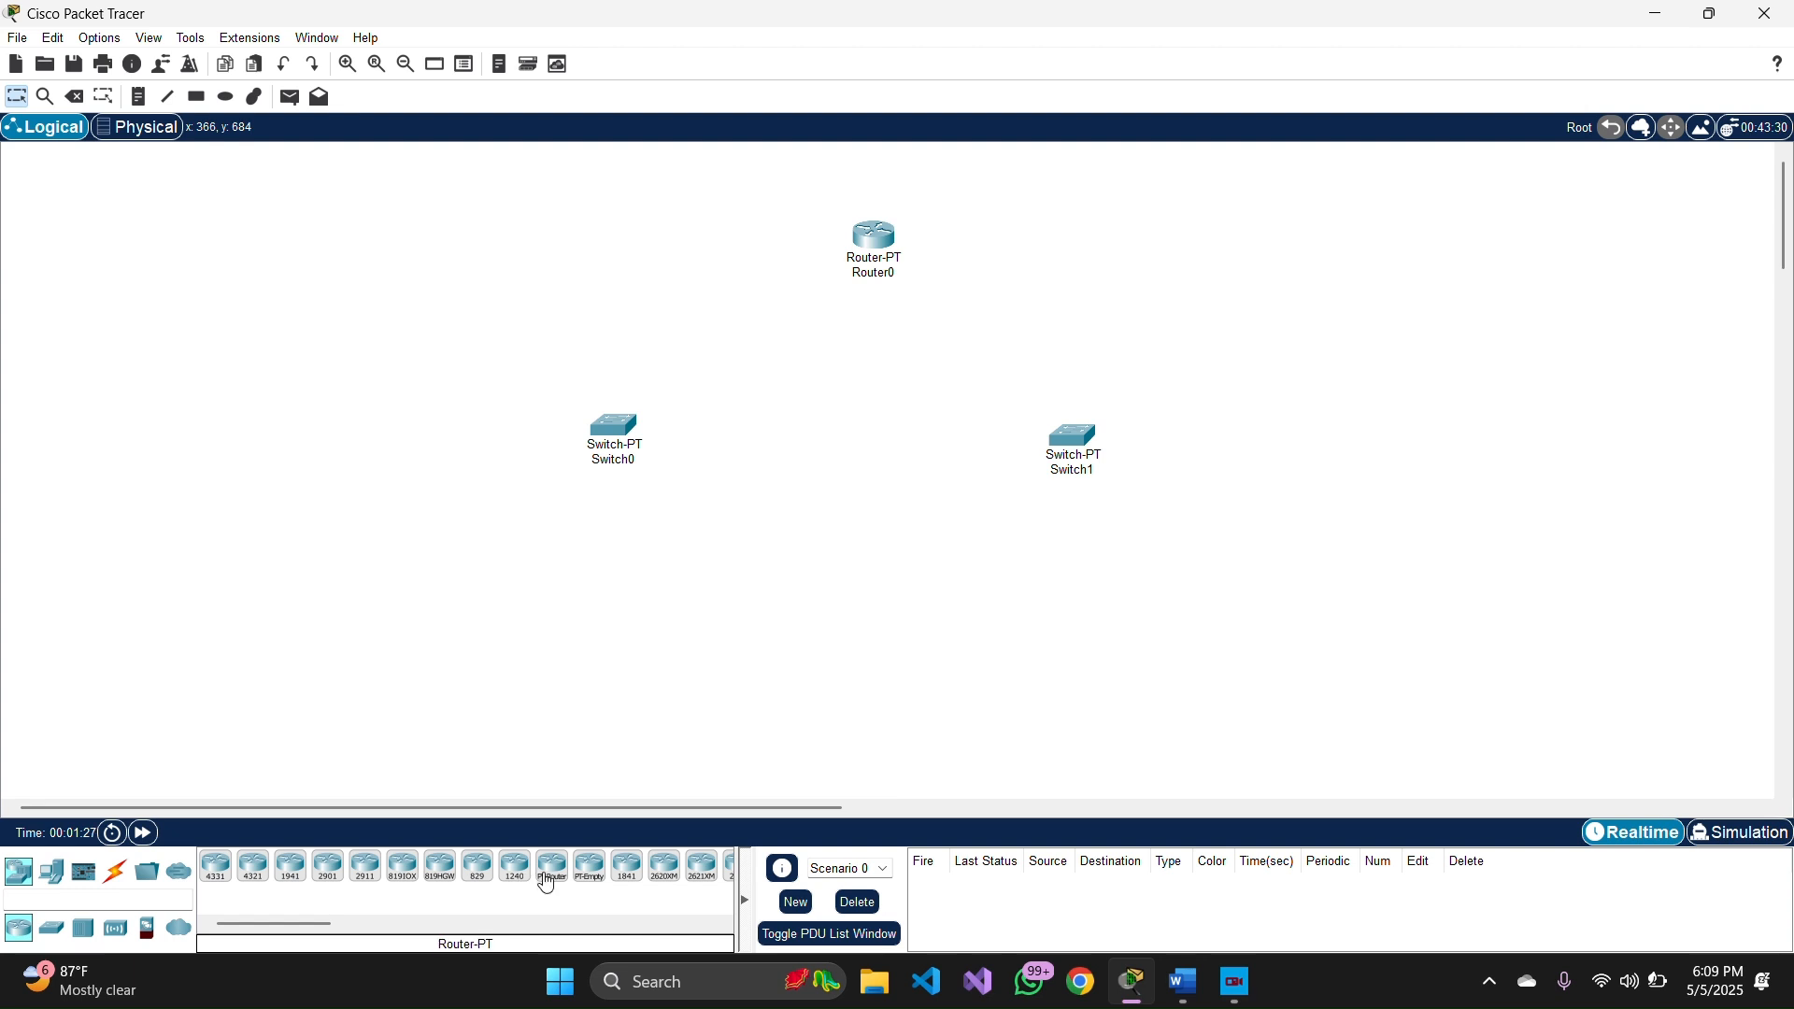
- Place two PC end devices side by side below Switch0
{"action": "left_click", "coordinate": [552, 882]}
{"action": "left_click", "coordinate": [58, 877]}
{"action": "left_click", "coordinate": [215, 866]}
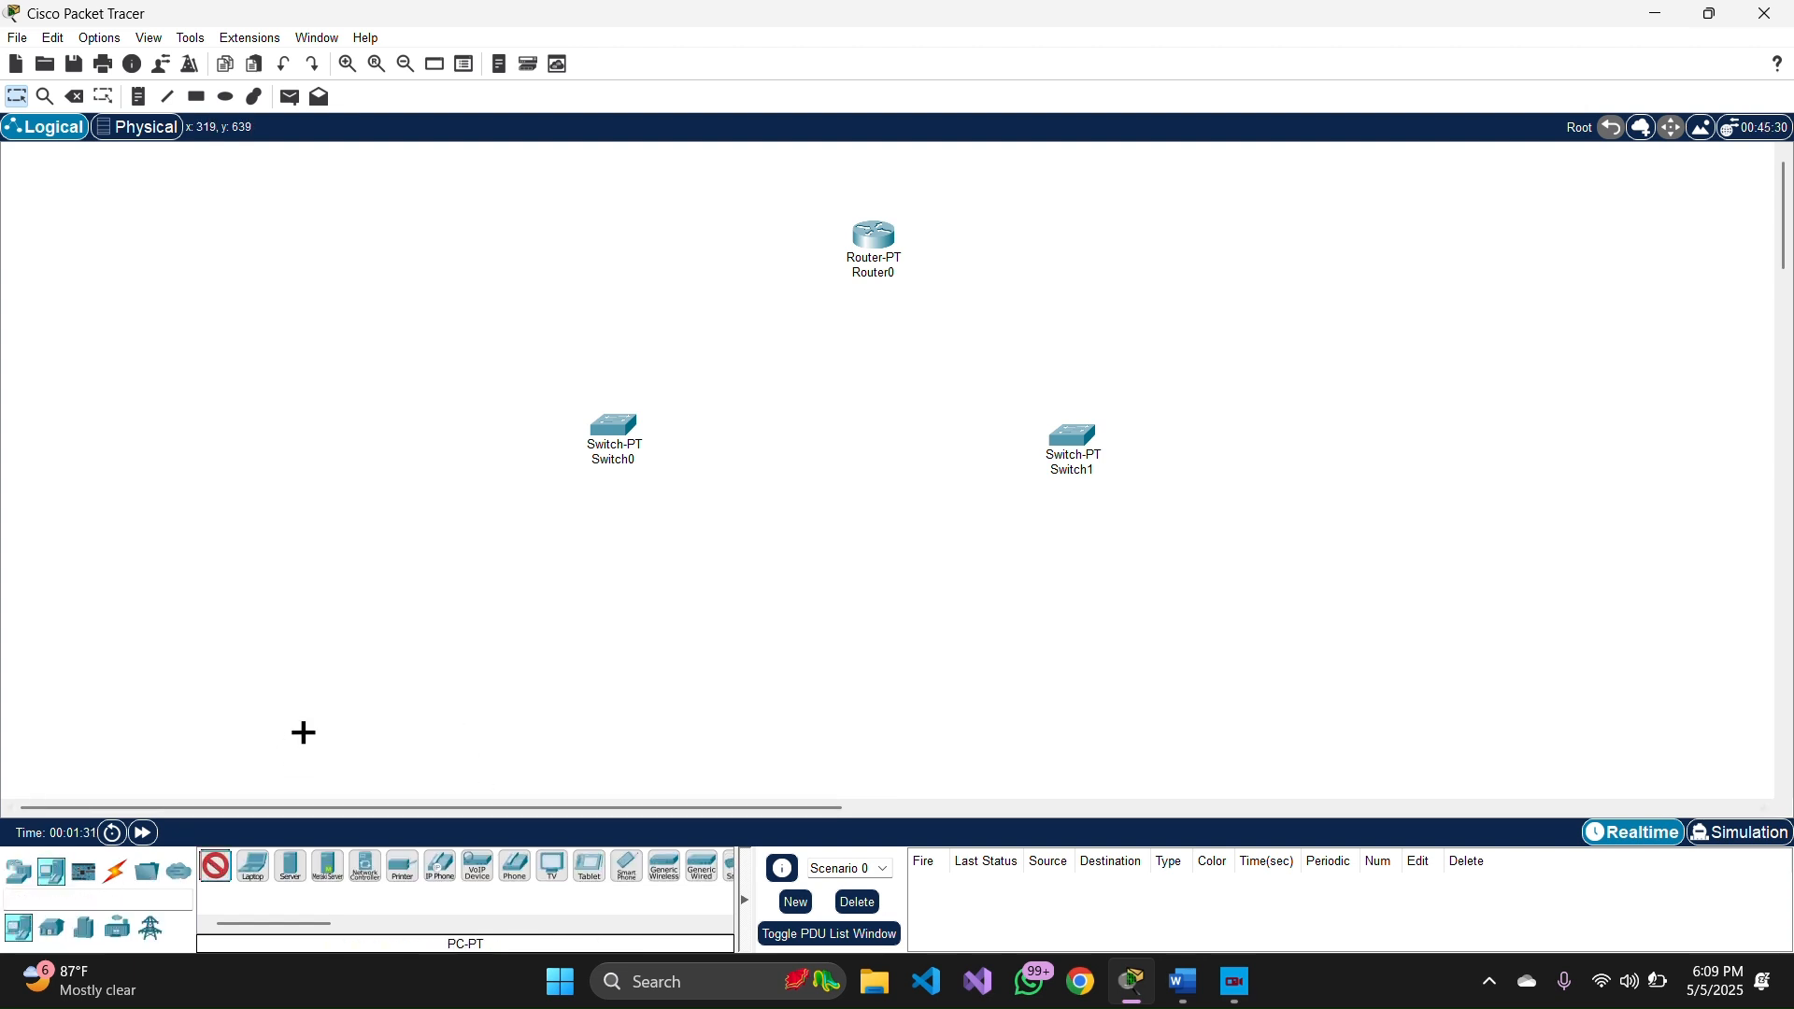
{"action": "left_click", "coordinate": [458, 643]}
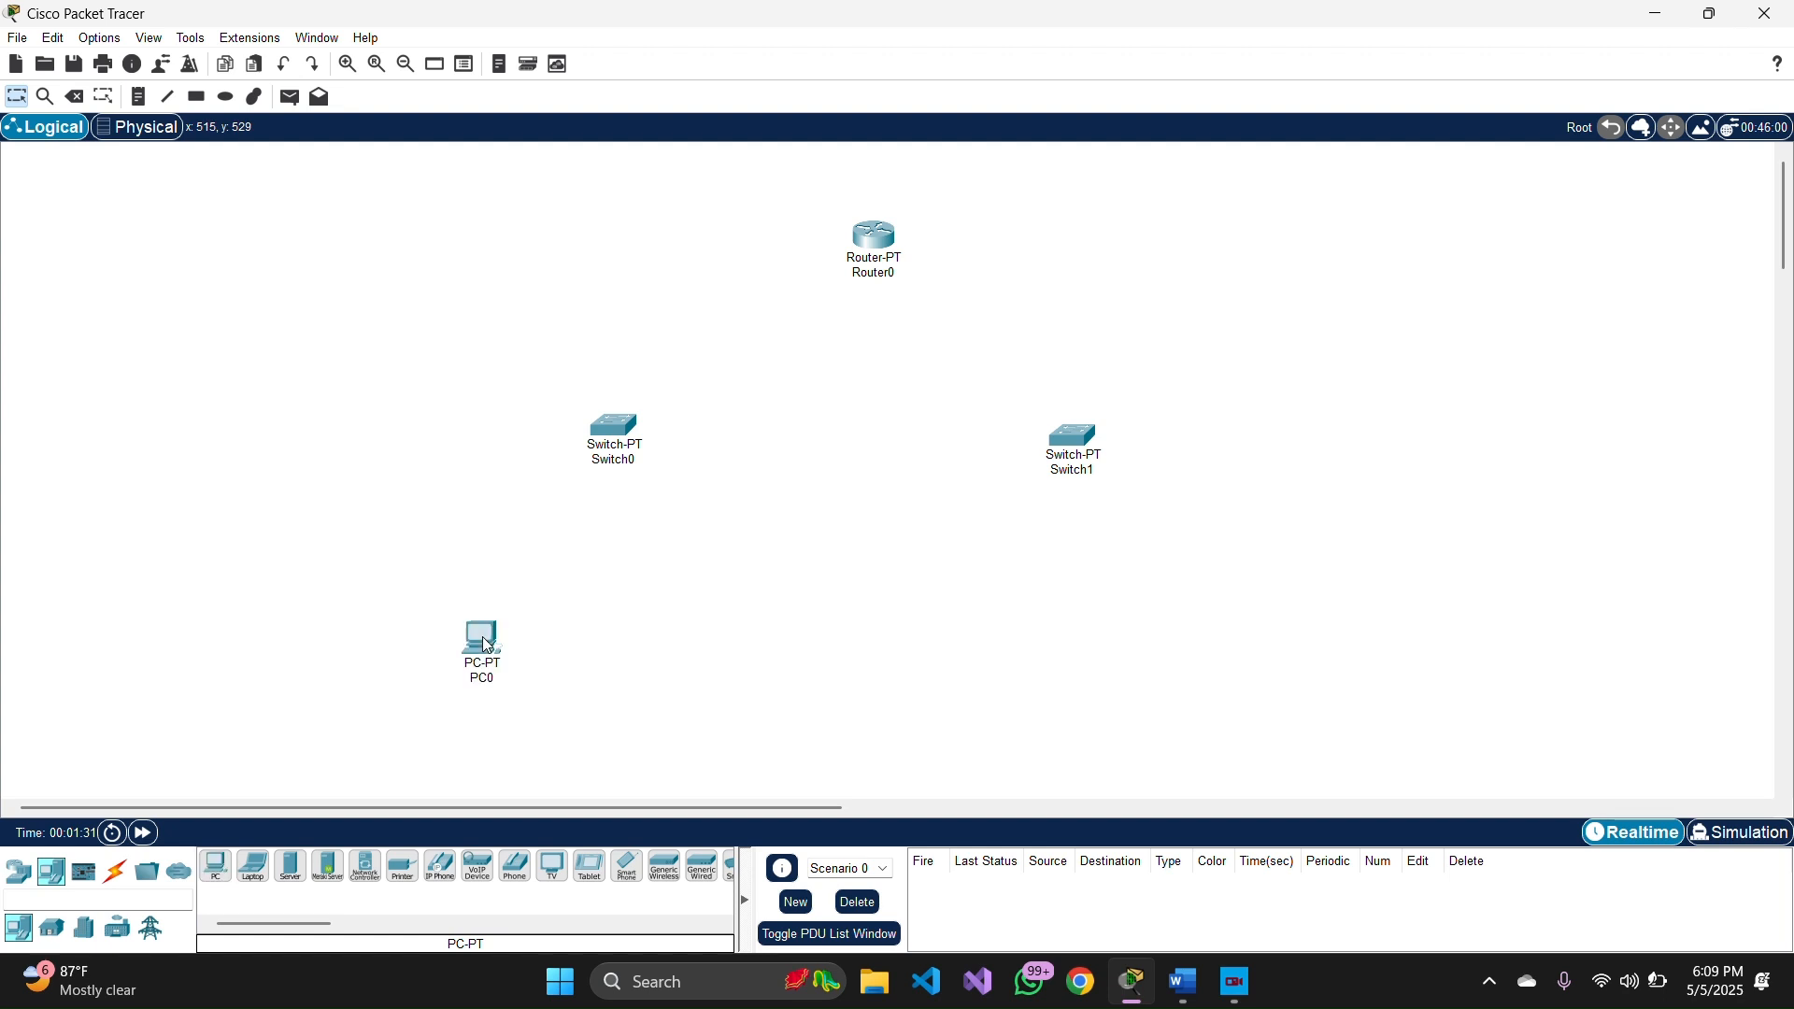
{"action": "left_click", "coordinate": [216, 869]}
{"action": "left_click", "coordinate": [698, 649]}
- Place two more PC end devices side by side below Switch1
{"action": "left_click", "coordinate": [215, 869]}
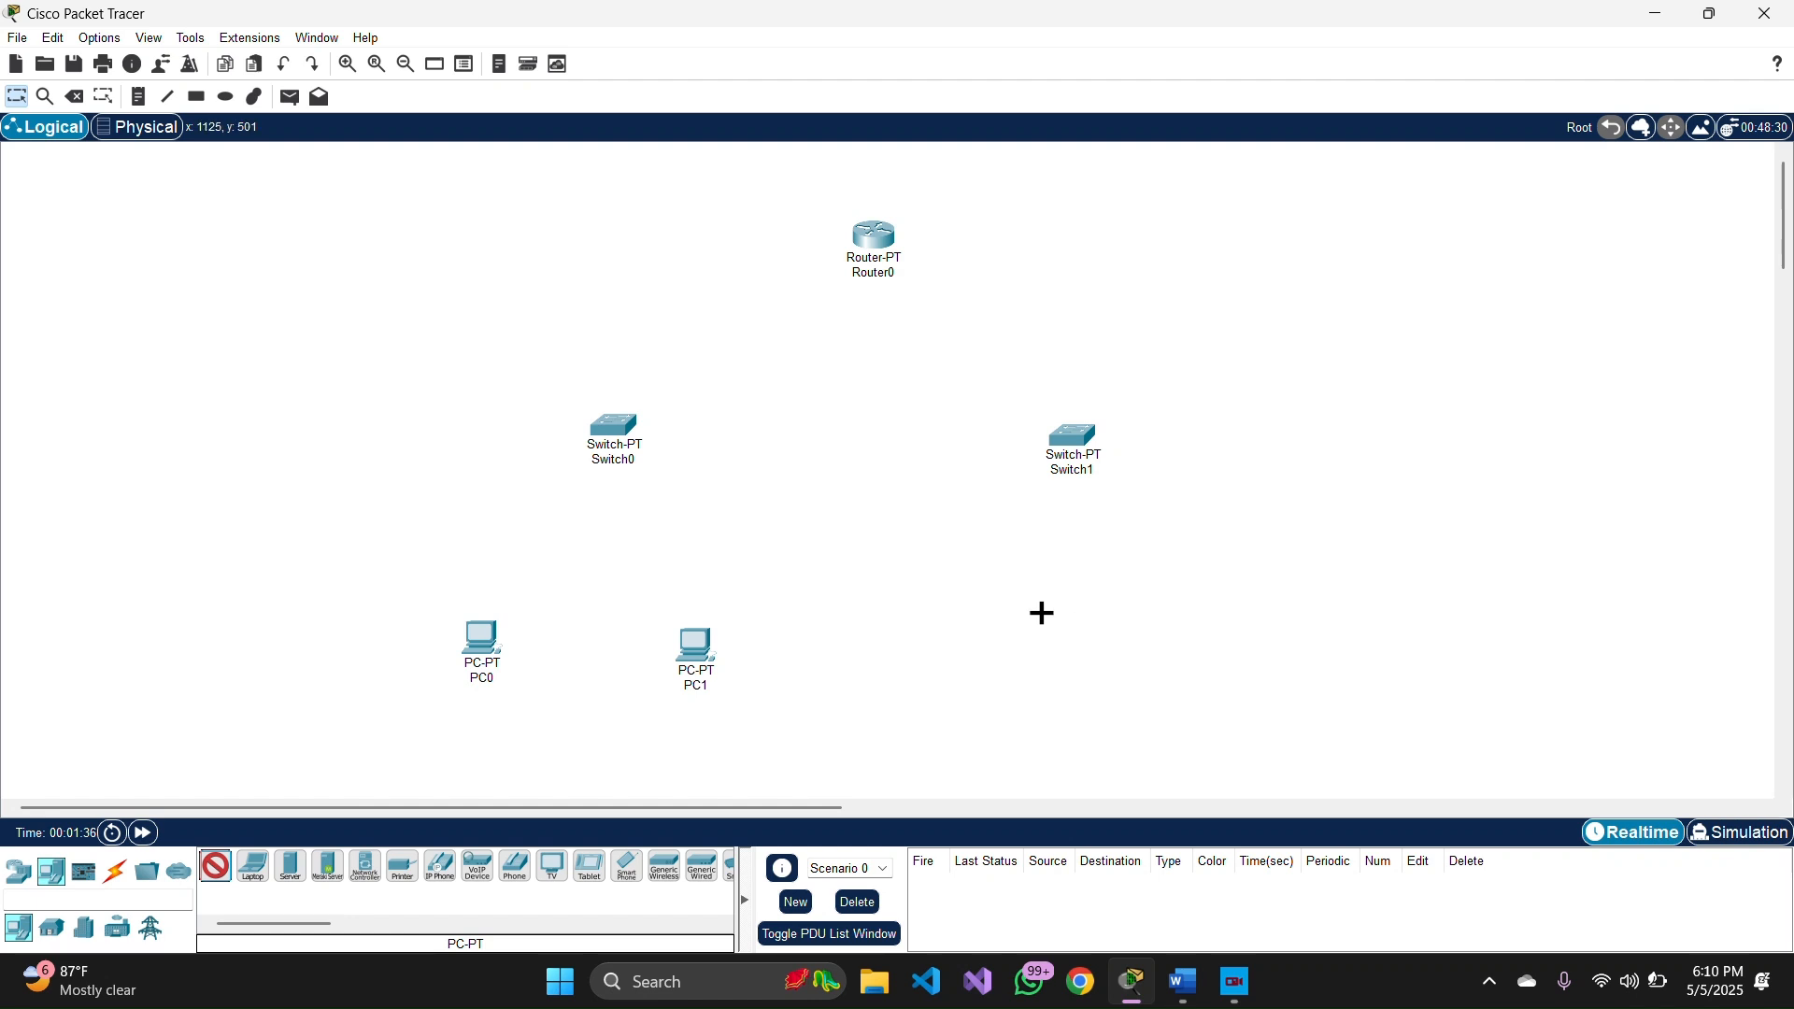
{"action": "left_click", "coordinate": [983, 643]}
{"action": "left_click", "coordinate": [215, 869]}
{"action": "left_click", "coordinate": [1162, 660]}
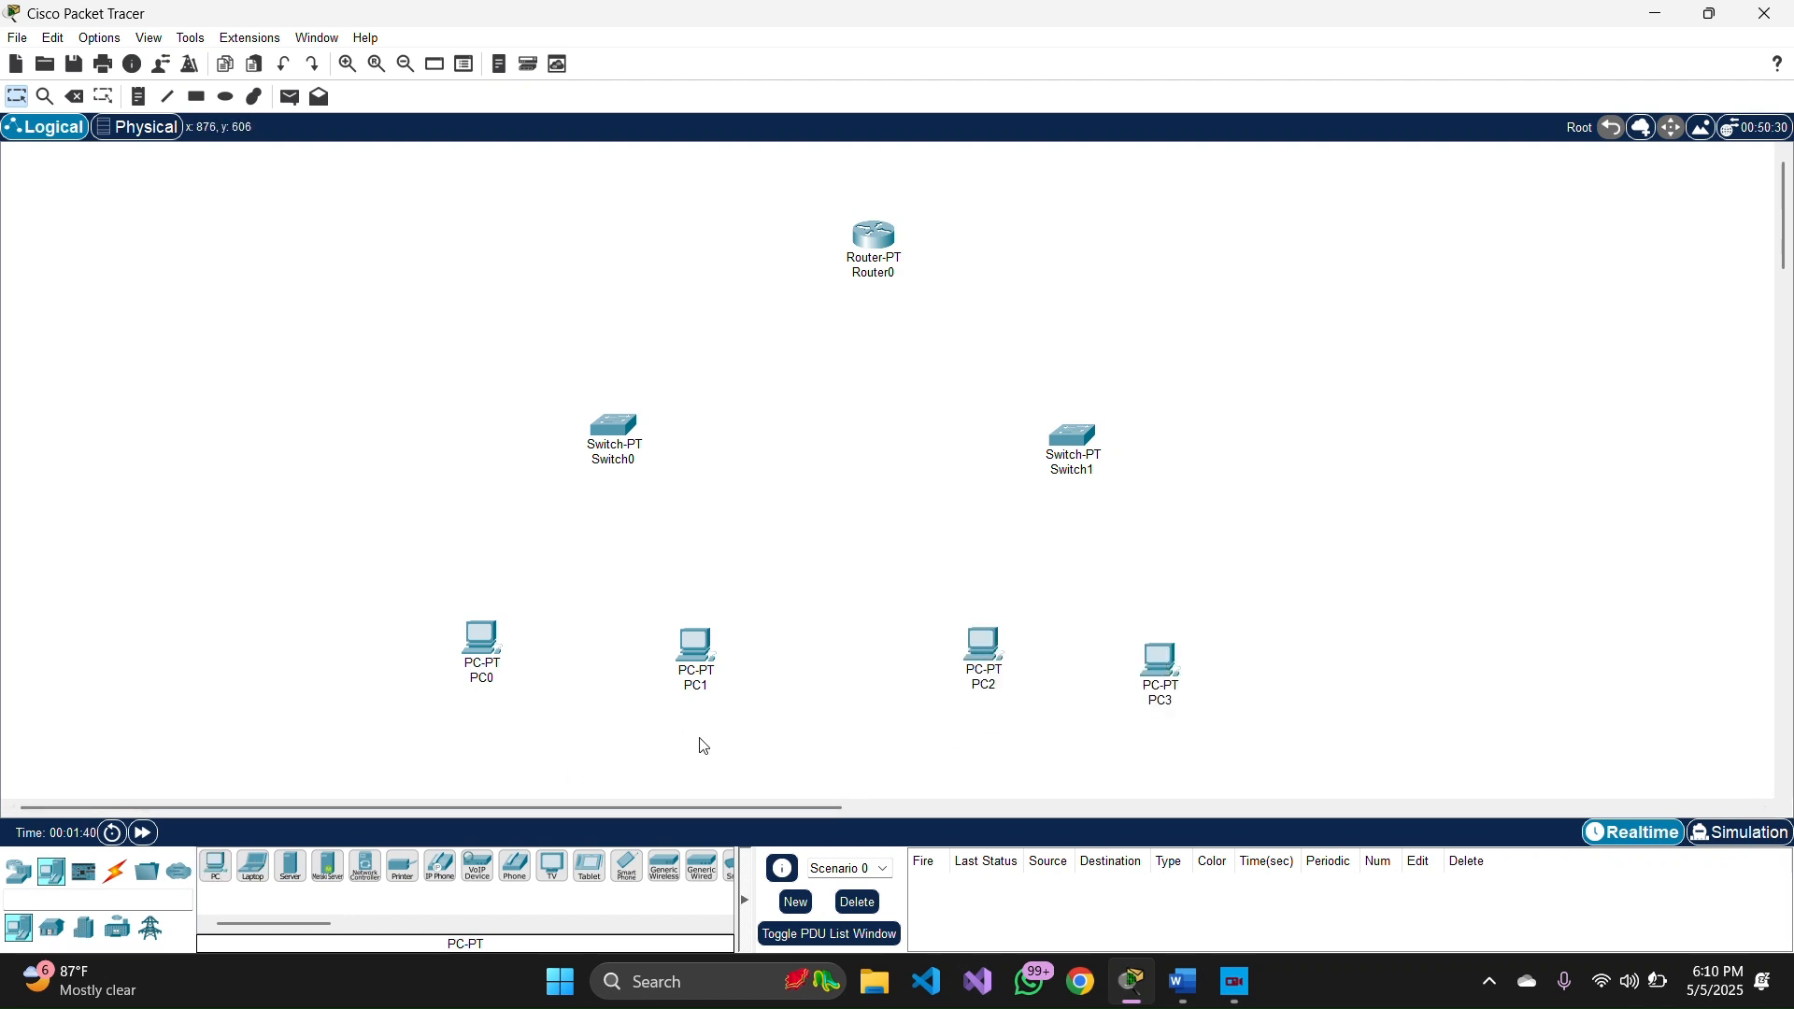
- Connect PC0's FastEthernet0 port to Switch0's FastEthernet0/1 port with a Copper Straight-Through cable
{"action": "left_click", "coordinate": [116, 872]}
{"action": "left_click", "coordinate": [291, 868]}
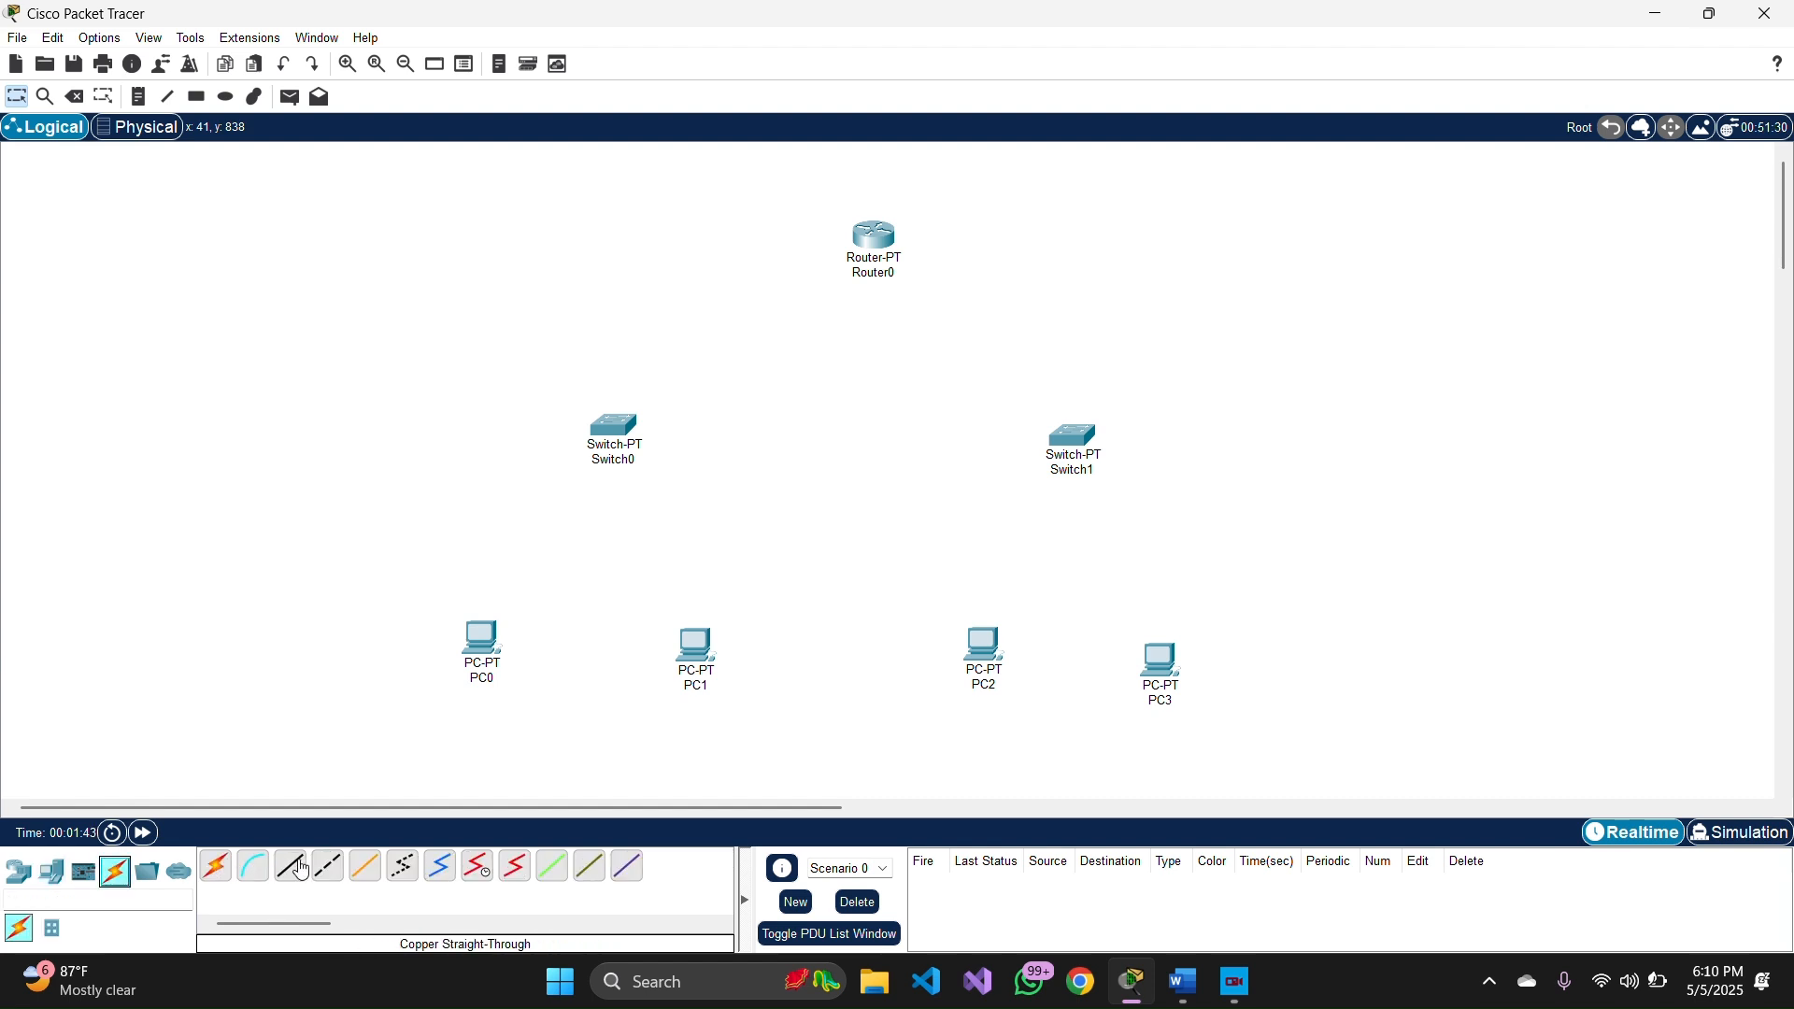
{"action": "left_click", "coordinate": [486, 648]}
{"action": "left_click", "coordinate": [553, 723]}
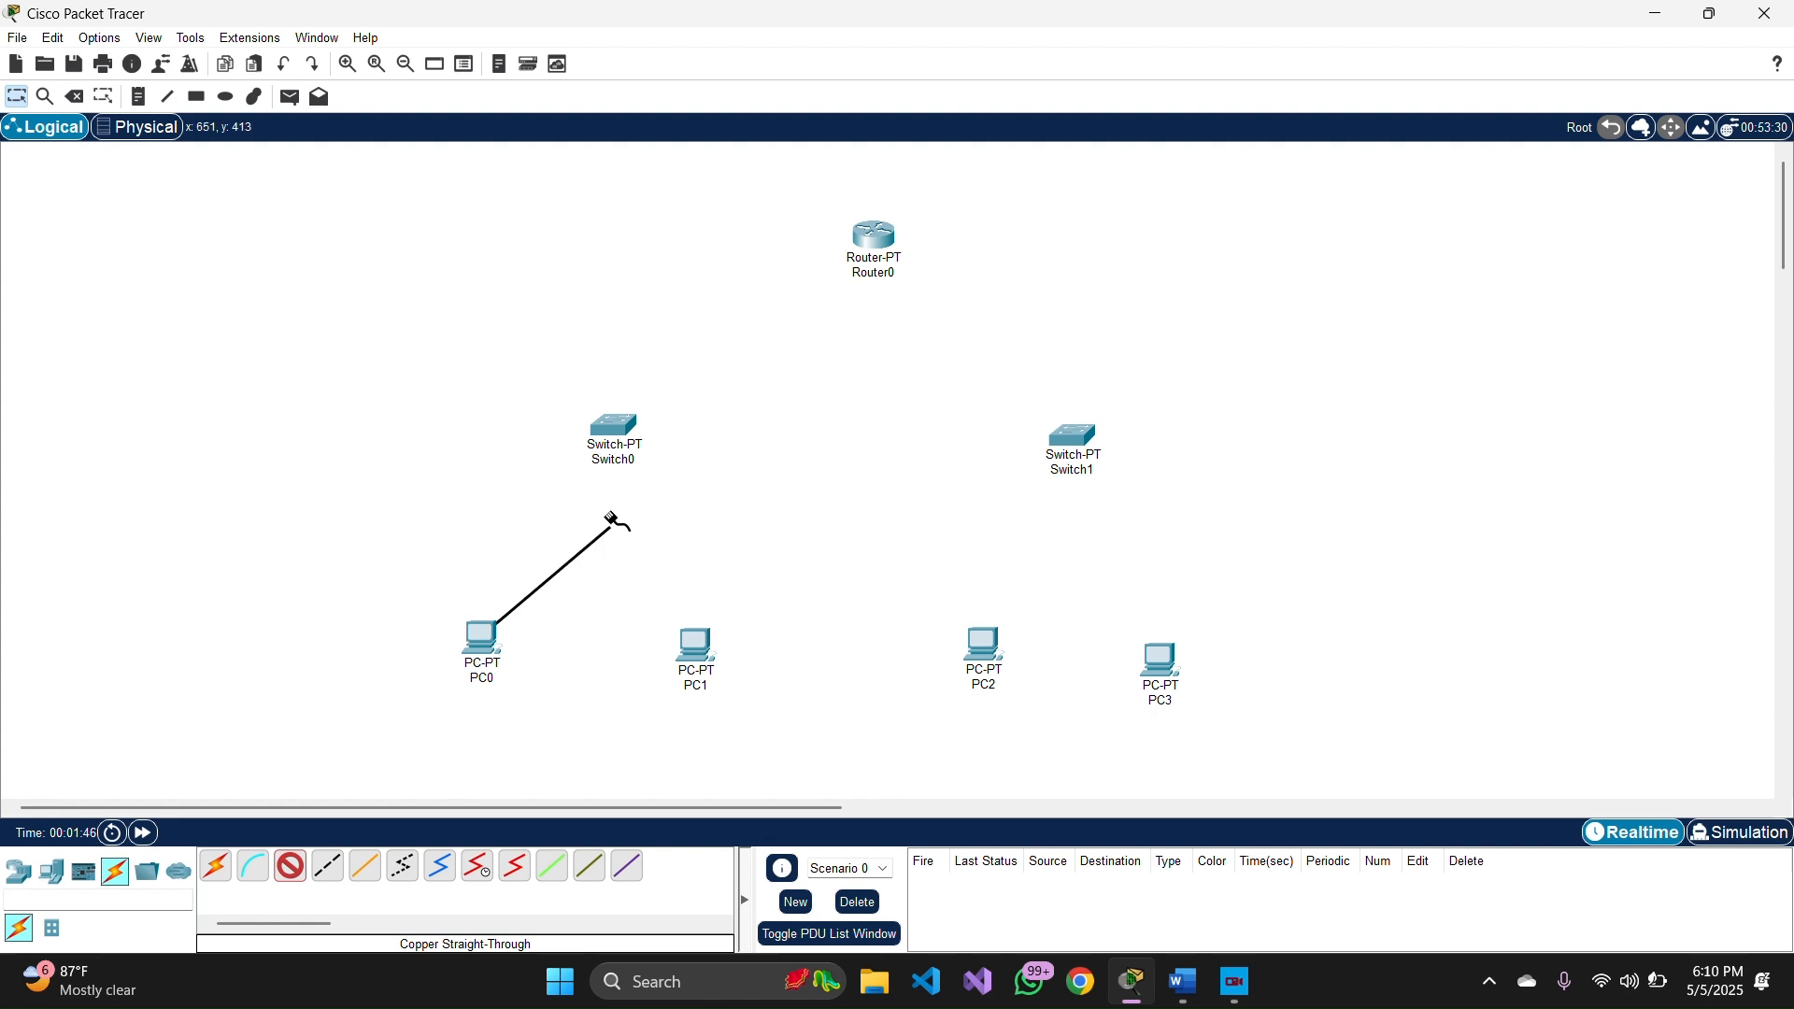
{"action": "left_click", "coordinate": [618, 422]}
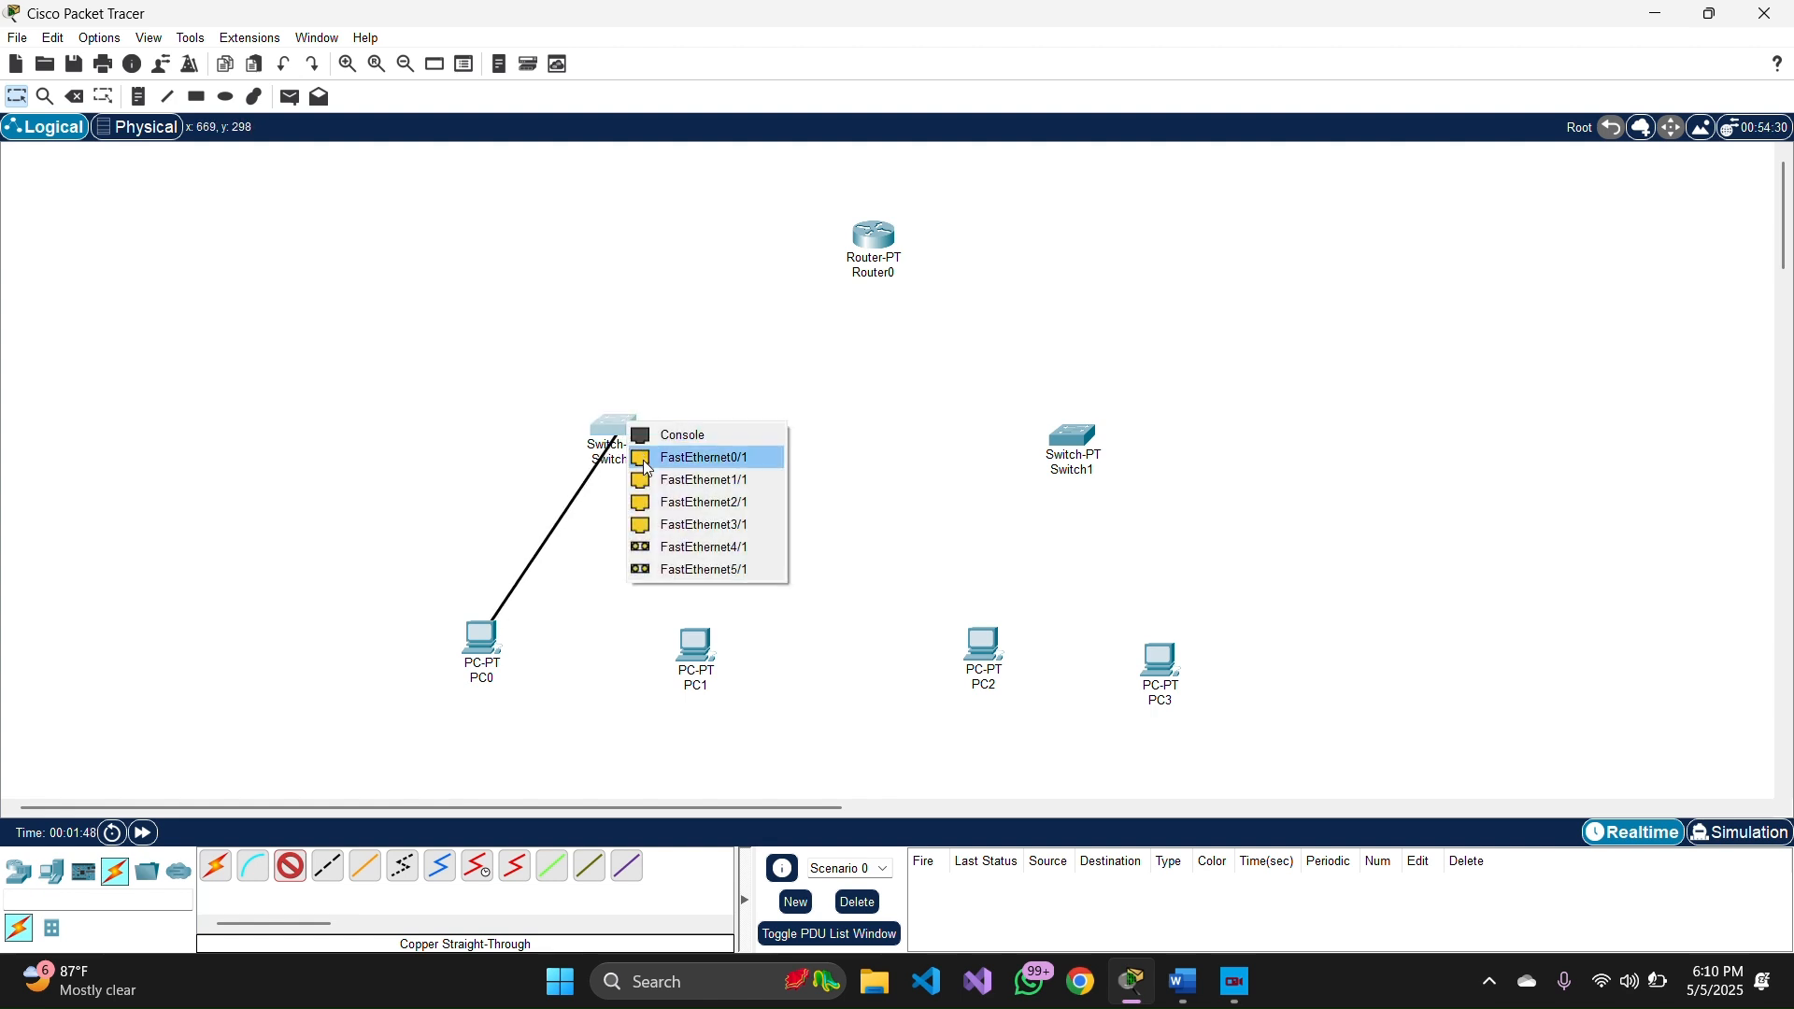
{"action": "left_click", "coordinate": [648, 458]}
- Connect PC1's FastEthernet0 port to Switch0's FastEthernet1/1 port with a Copper Straight-Through cable
{"action": "left_click", "coordinate": [291, 867]}
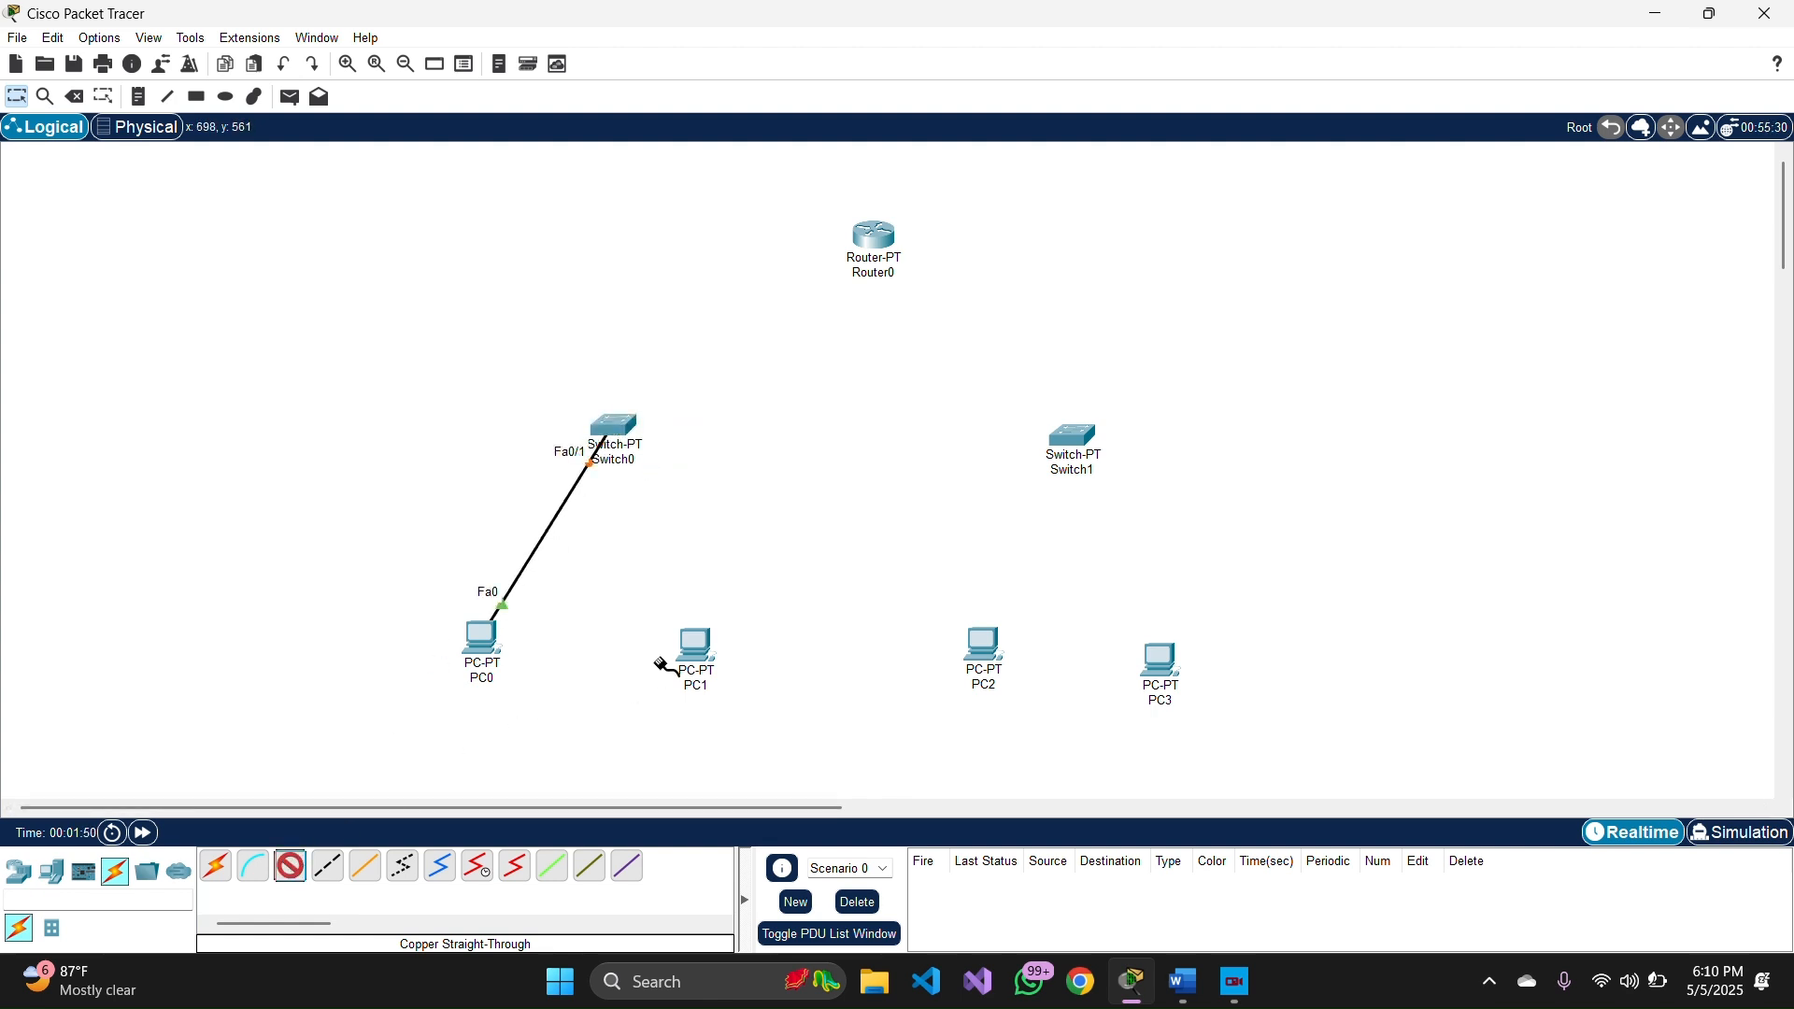
{"action": "left_click", "coordinate": [697, 645]}
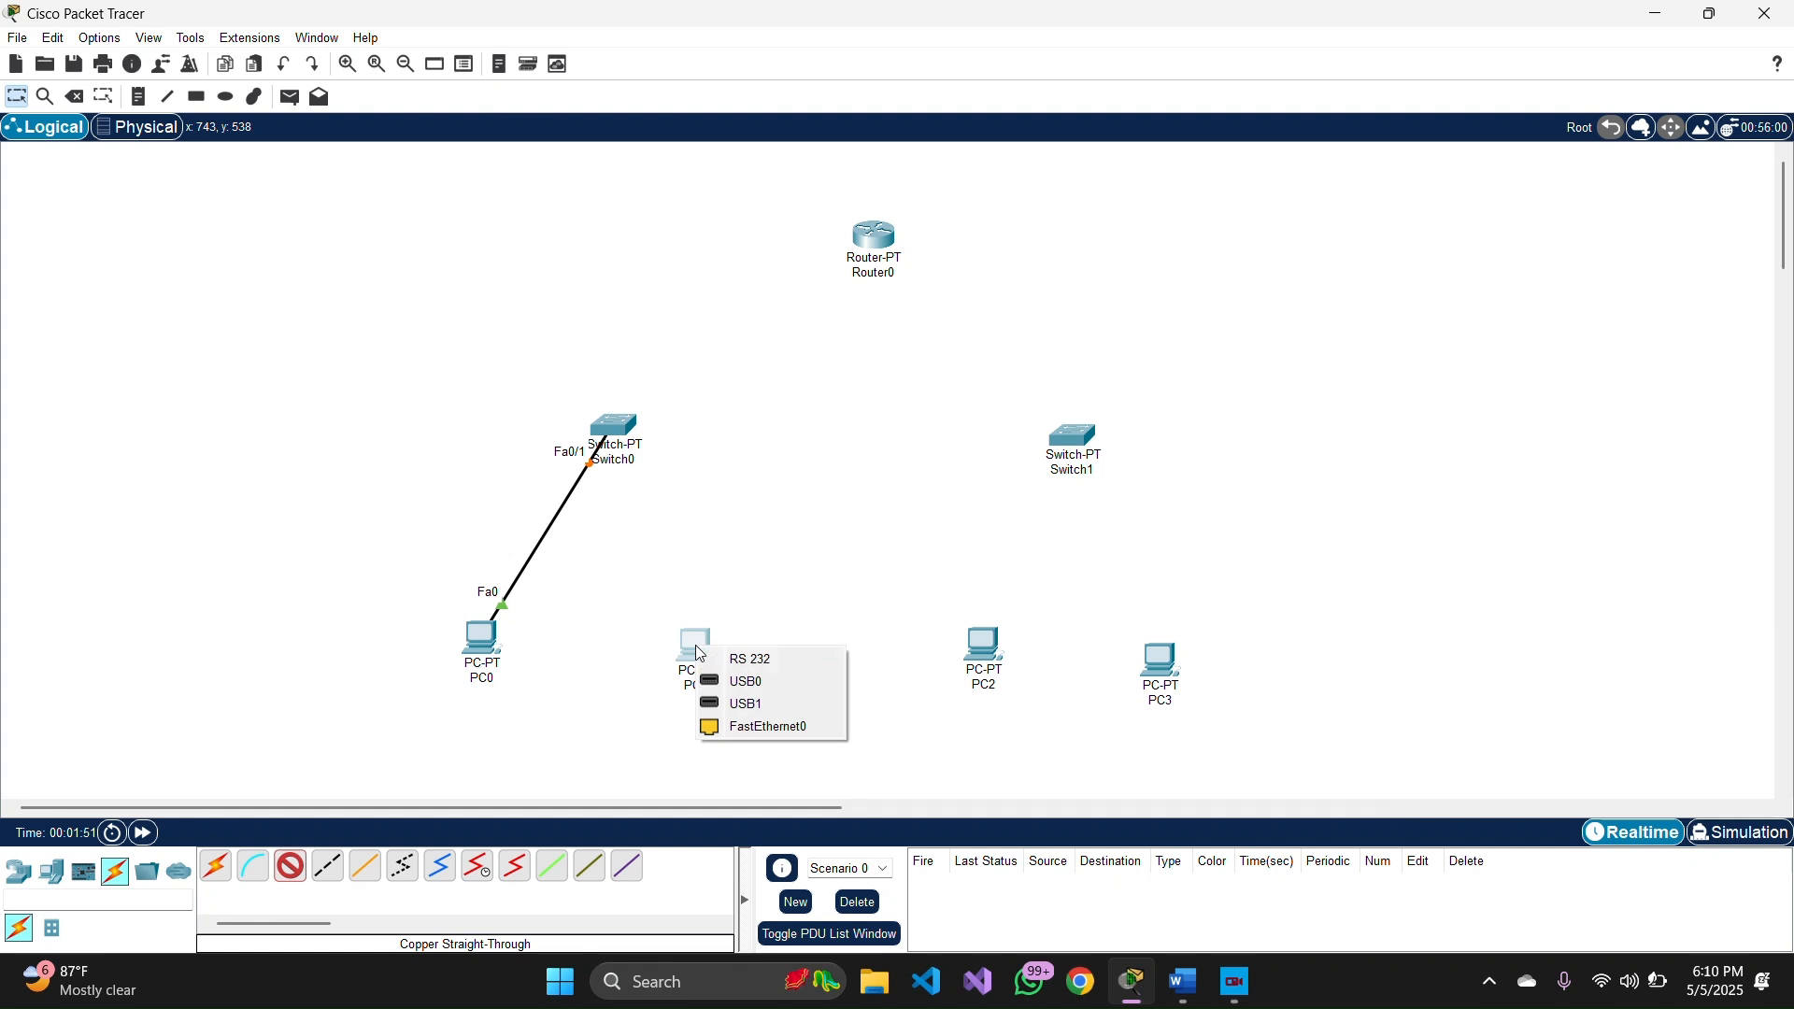
{"action": "left_click", "coordinate": [755, 729]}
{"action": "left_click", "coordinate": [617, 426]}
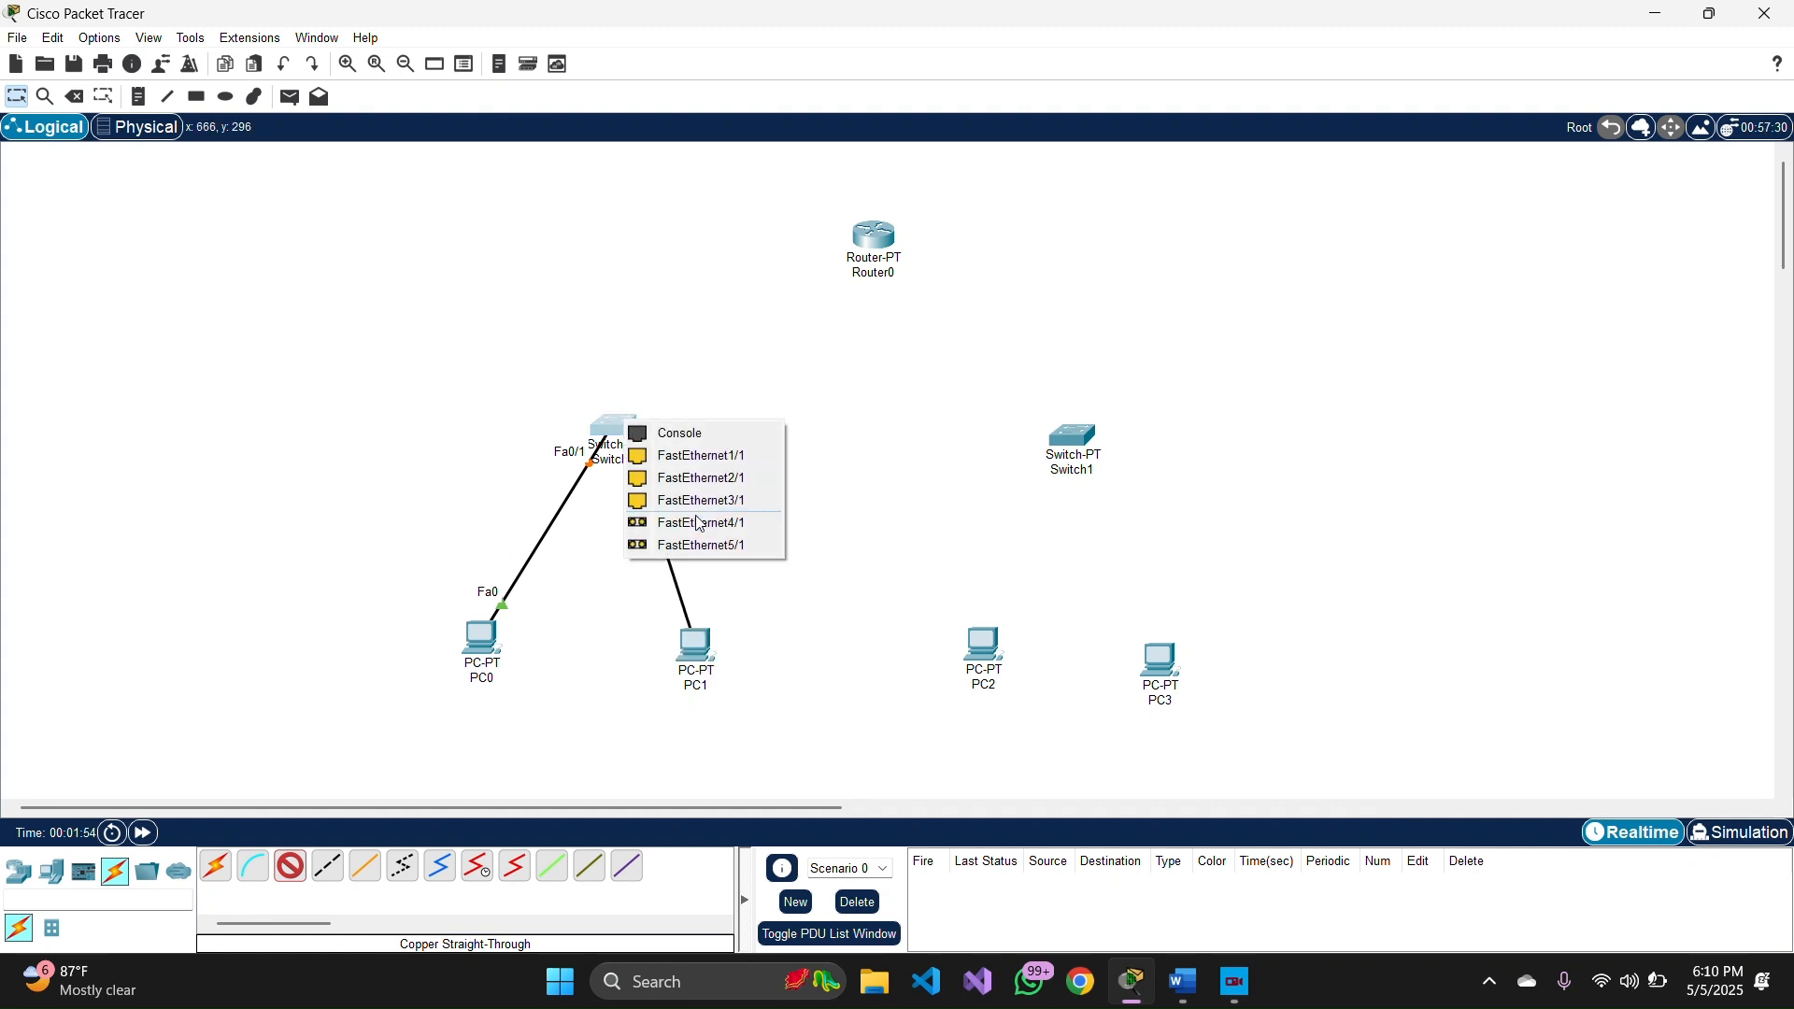
{"action": "left_click", "coordinate": [699, 454]}
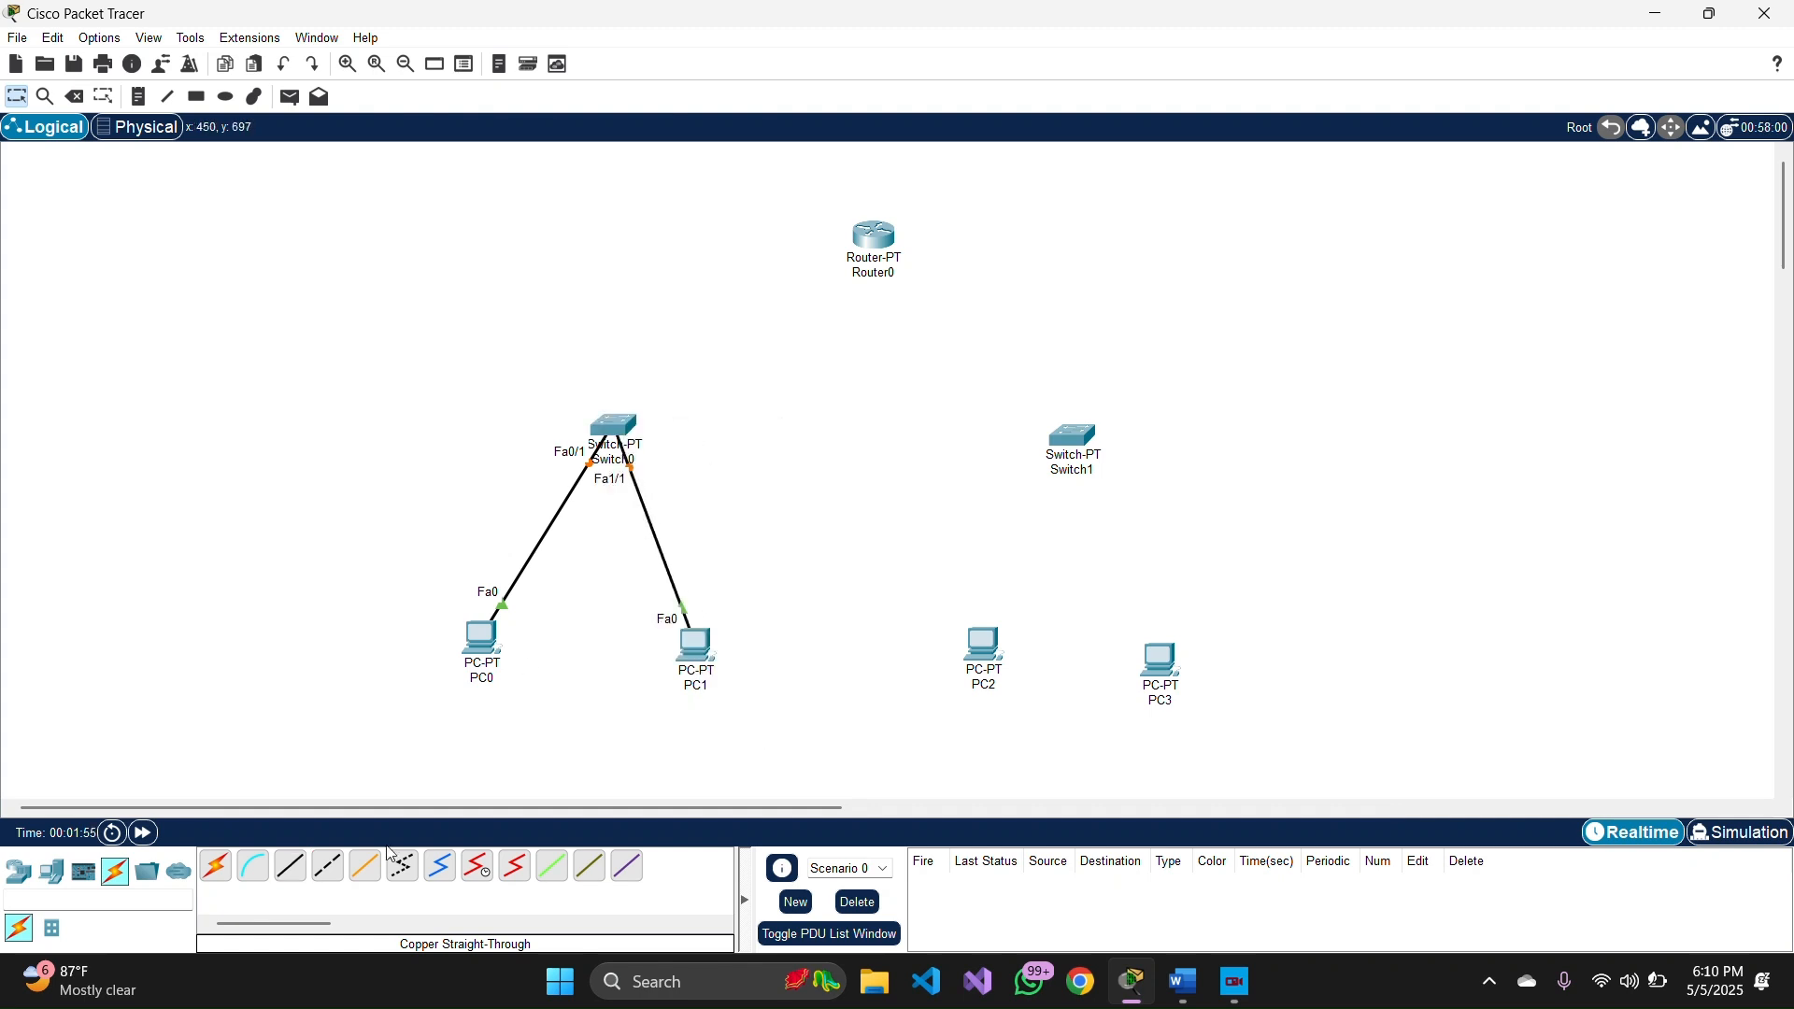
- Connect PC2's FastEthernet0 port to Switch1's FastEthernet0/1 port with a Copper Straight-Through cable
{"action": "left_click", "coordinate": [291, 867]}
{"action": "left_click", "coordinate": [985, 657]}
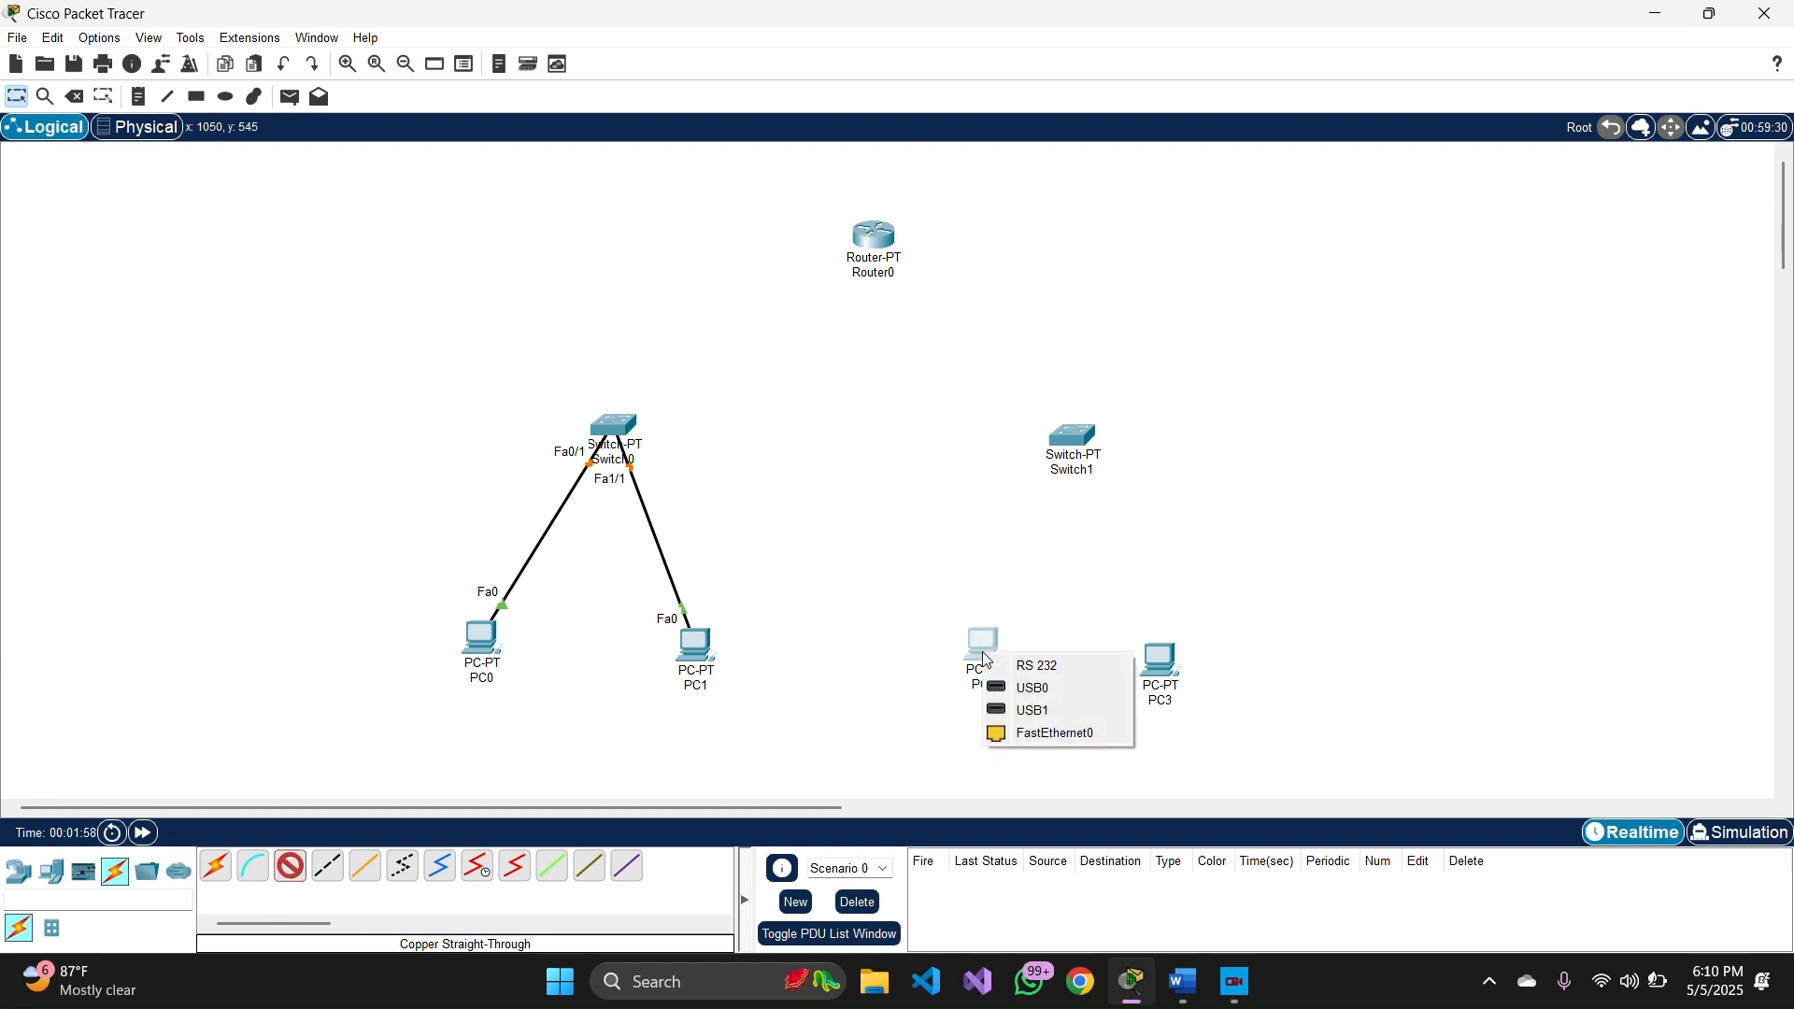
{"action": "left_click", "coordinate": [1014, 733]}
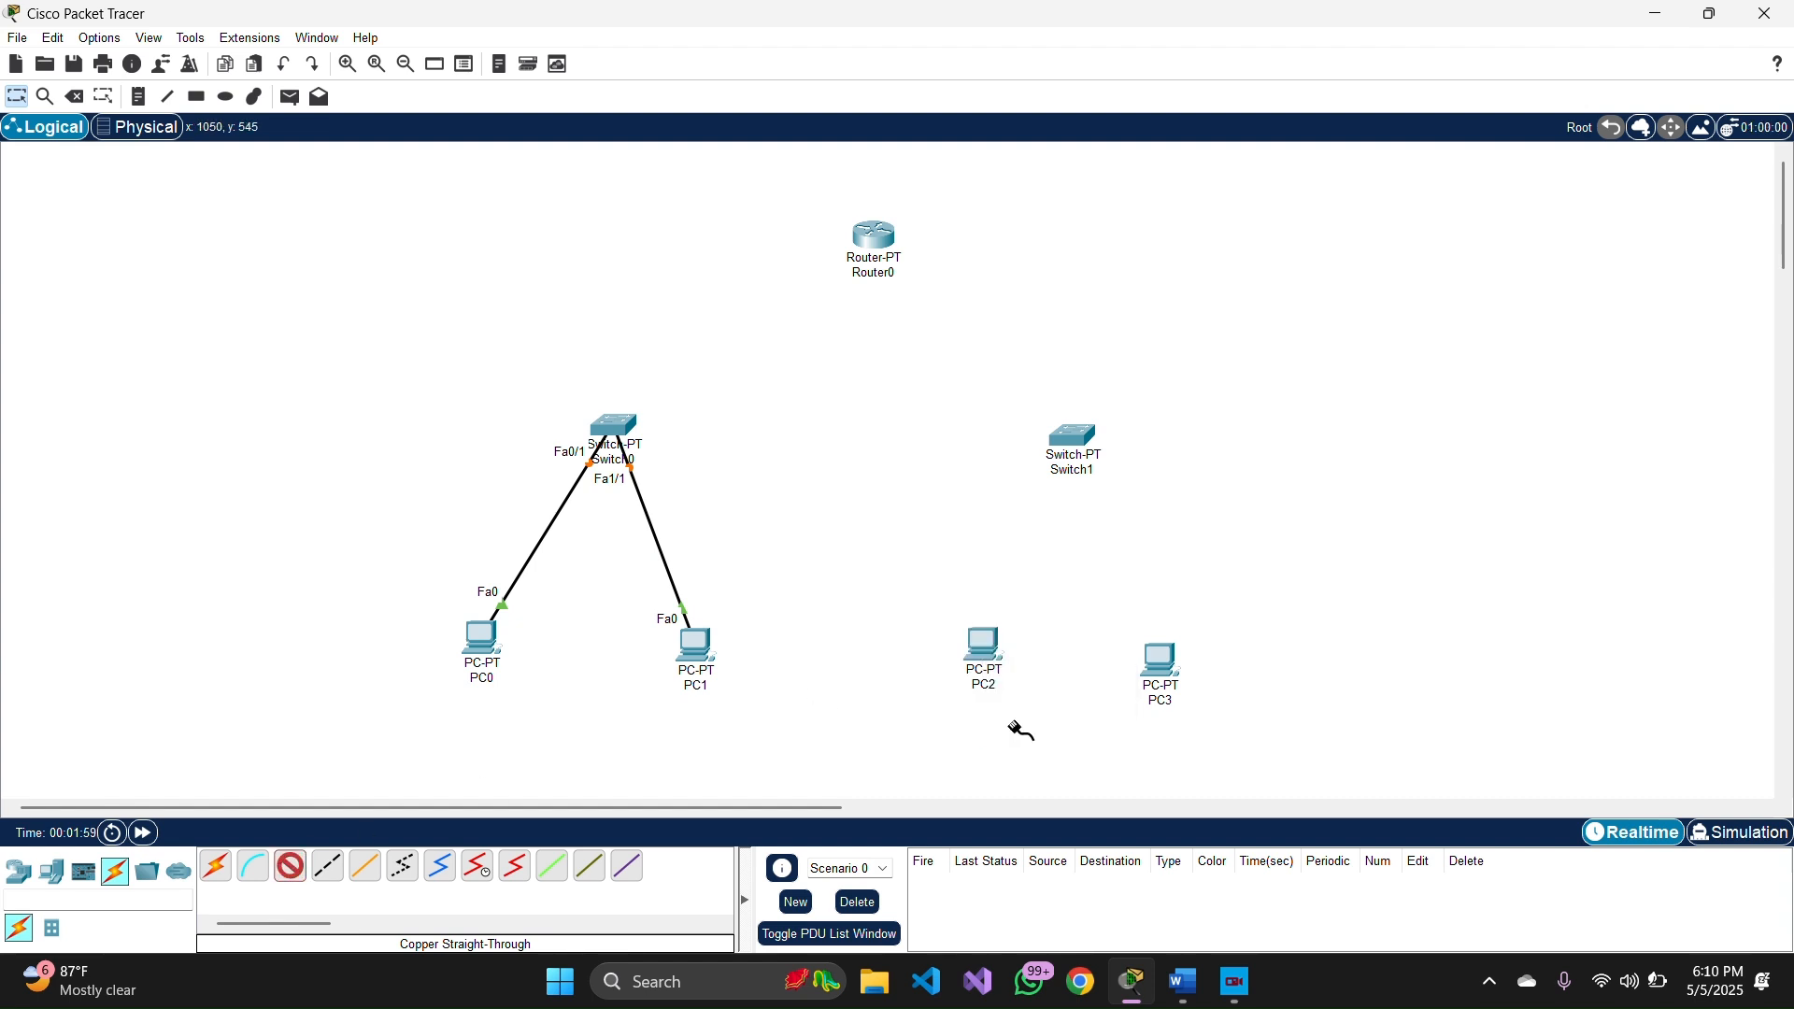
{"action": "left_click", "coordinate": [1089, 437]}
{"action": "left_click", "coordinate": [1115, 479]}
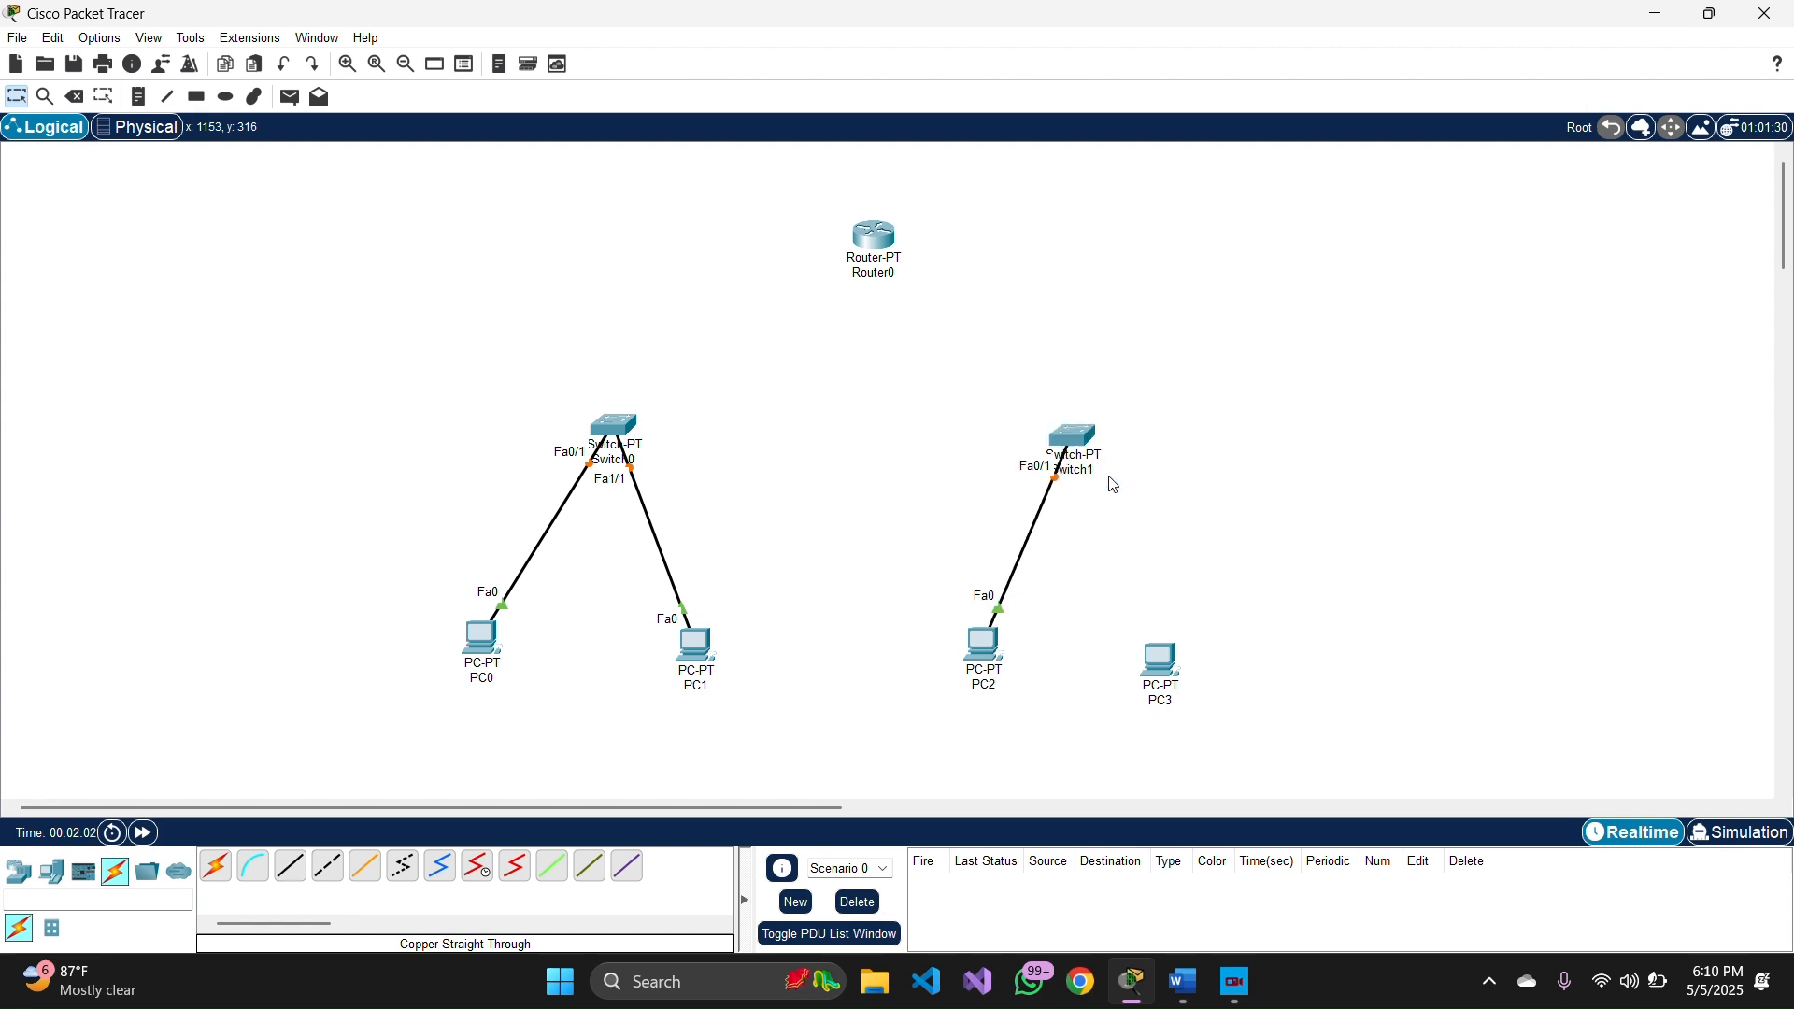
- Connect PC3's FastEthernet0 port to Switch1's FastEthernet1/1 port with a Copper Straight-Through cable
{"action": "left_click", "coordinate": [291, 868]}
{"action": "left_click", "coordinate": [1162, 662]}
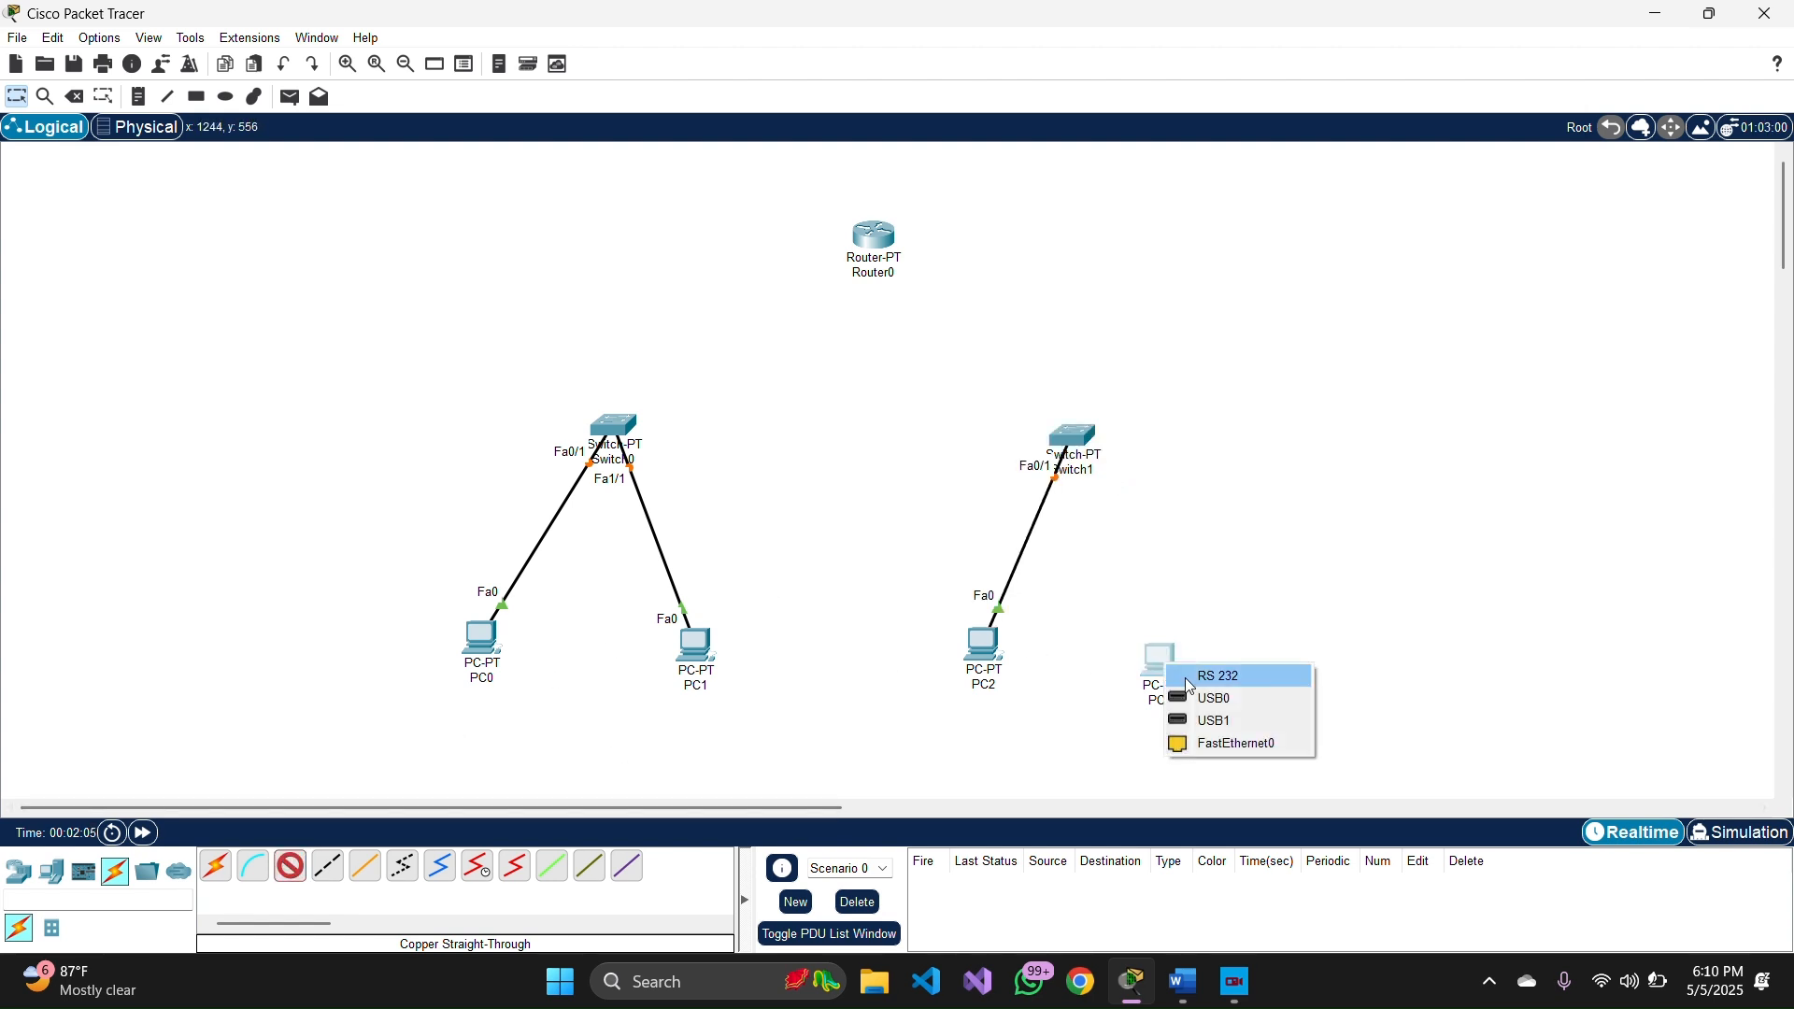
{"action": "left_click", "coordinate": [1213, 743]}
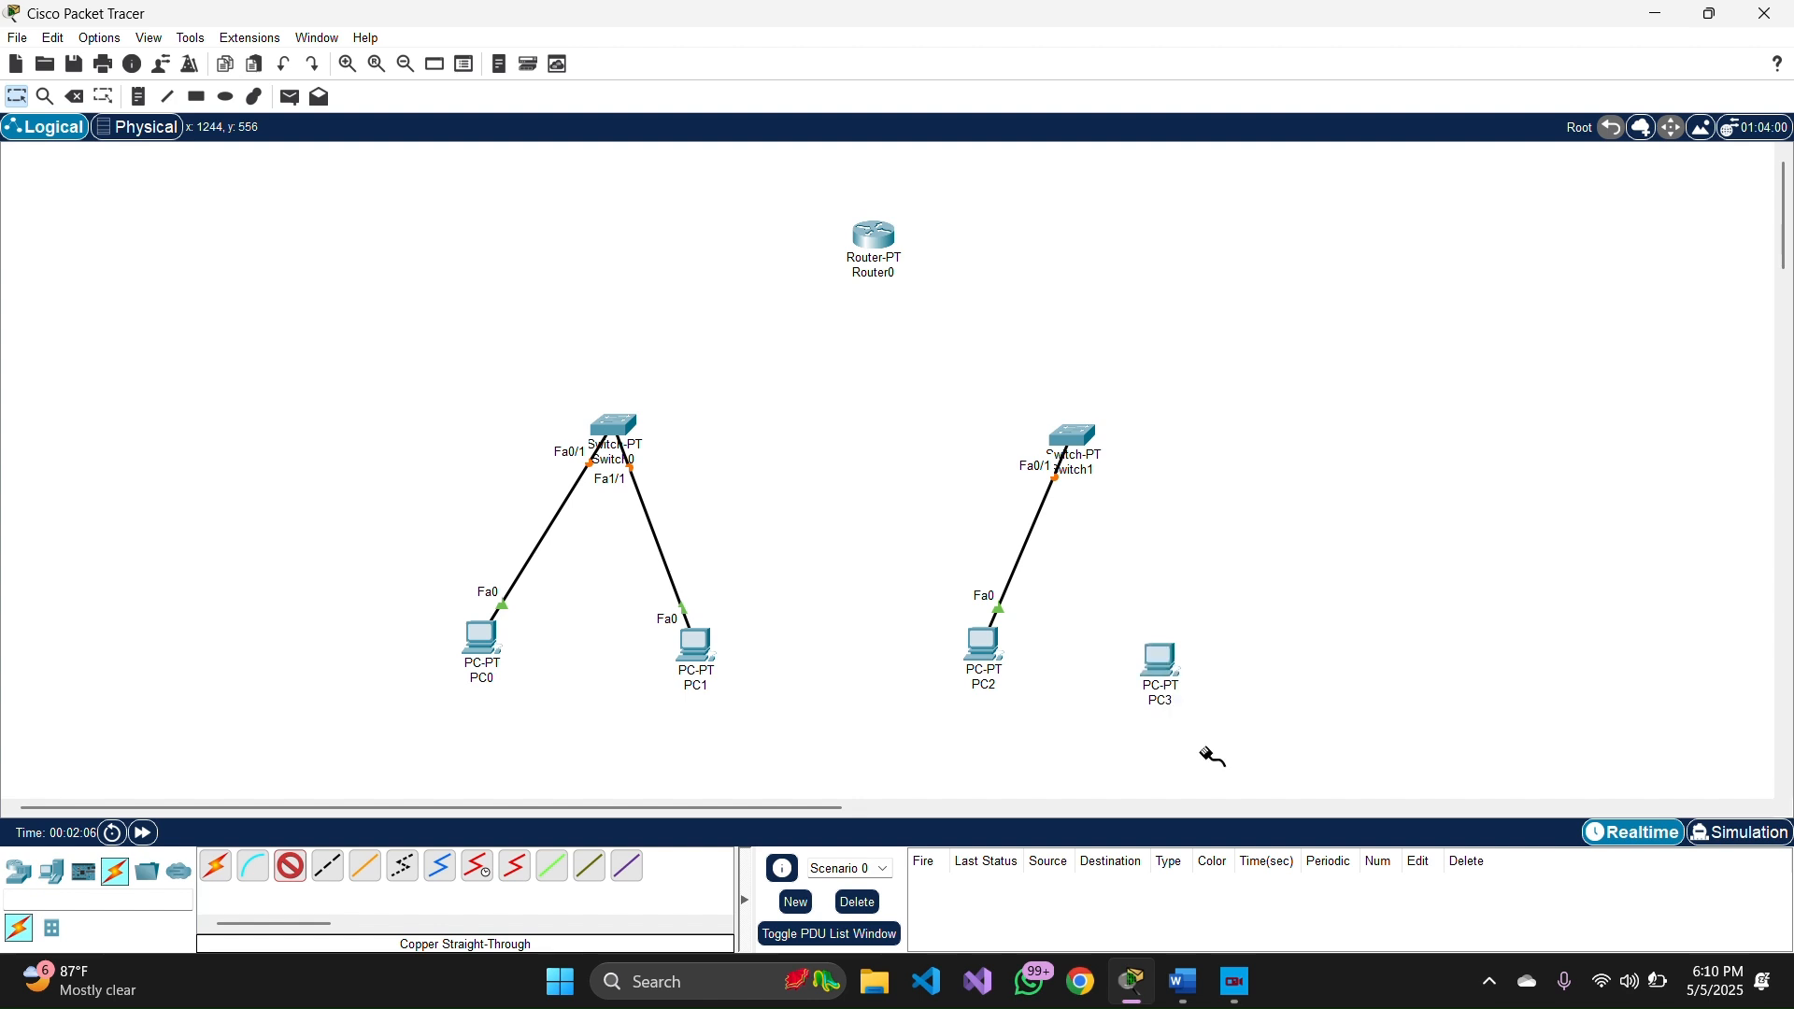
{"action": "left_click", "coordinate": [1083, 432]}
{"action": "left_click", "coordinate": [1153, 473]}
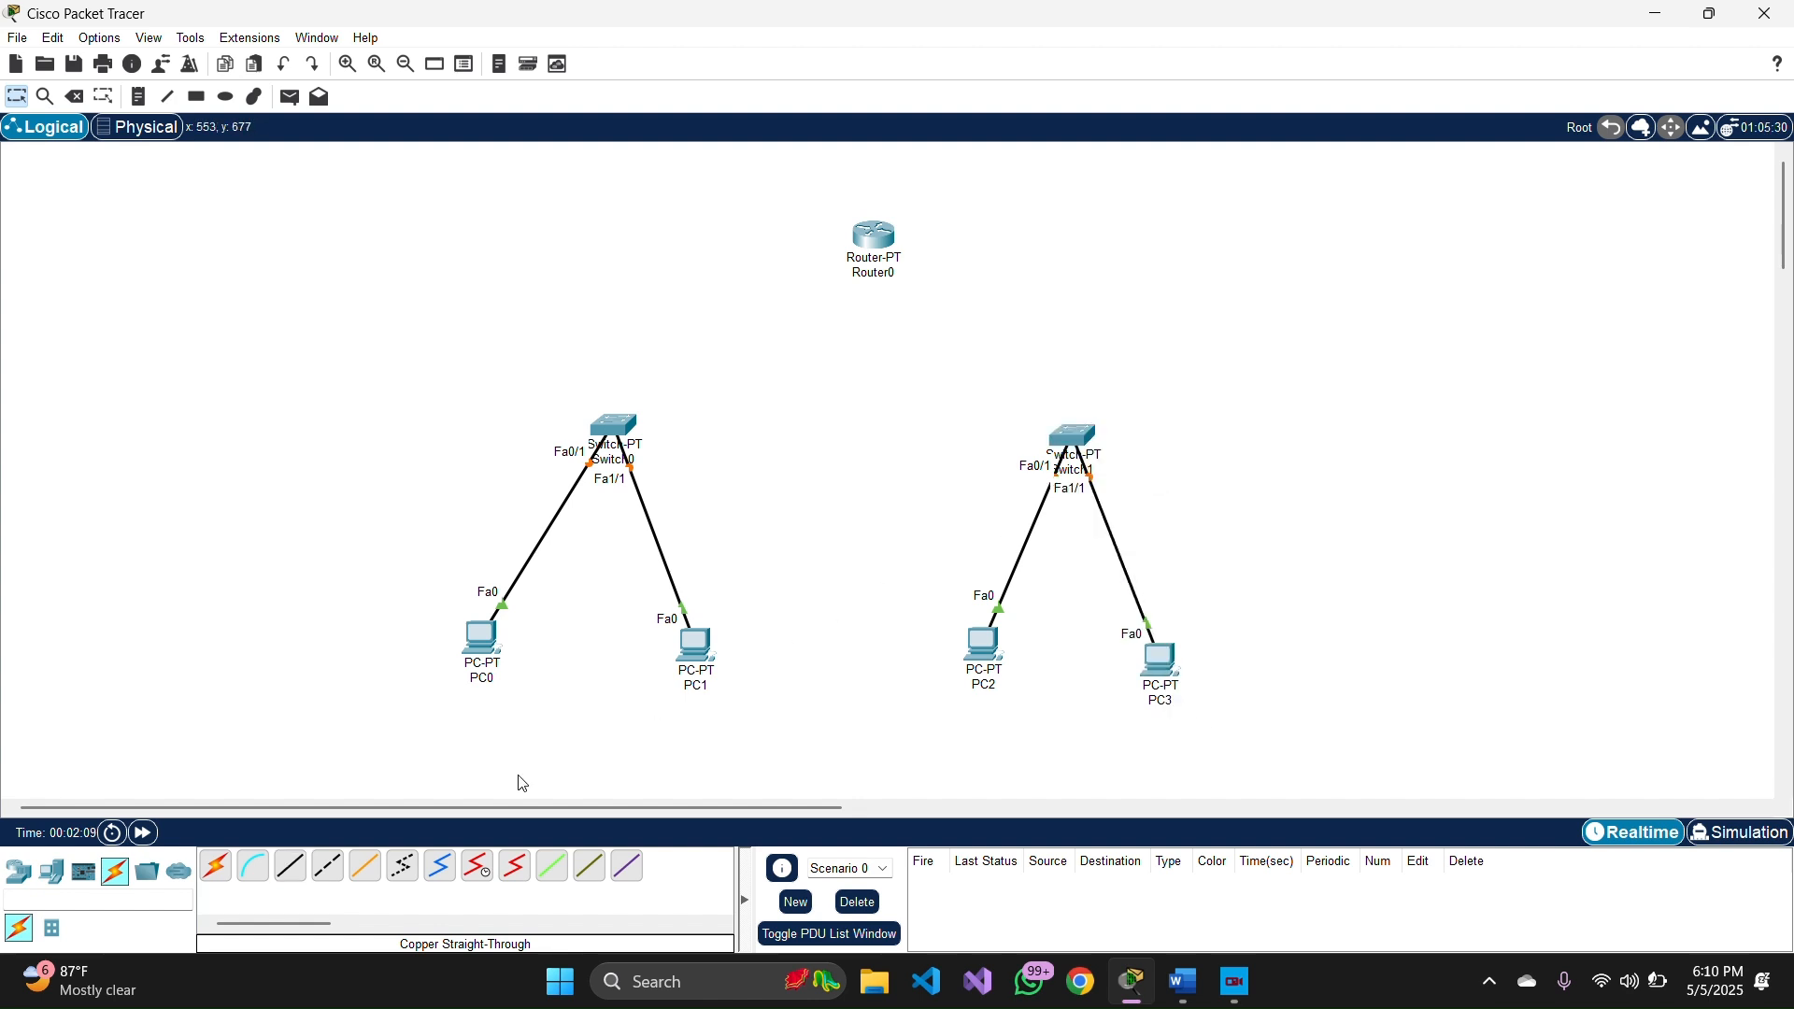
- Connect Switch0's FastEthernet2/1 port to Router0's FastEthernet0/0 port with a Copper Straight-Through cable
{"action": "left_click", "coordinate": [291, 866]}
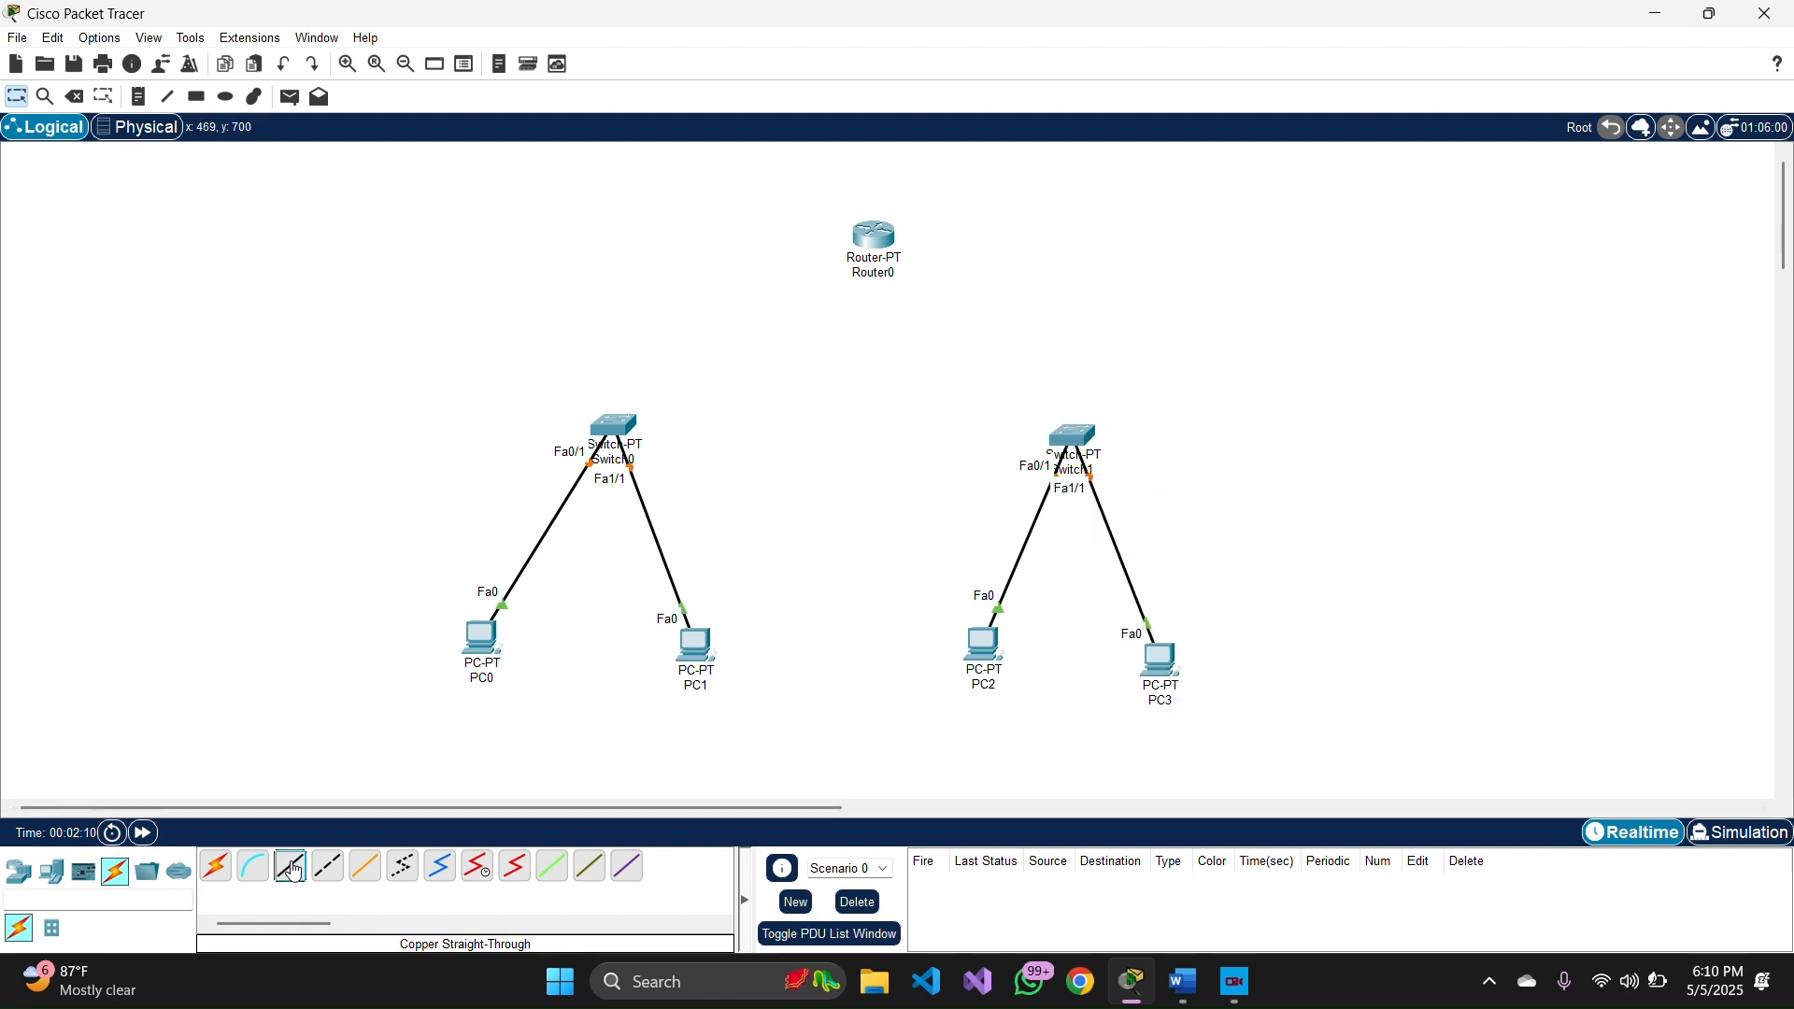
{"action": "left_click", "coordinate": [619, 432]}
{"action": "left_click", "coordinate": [671, 467]}
{"action": "left_click", "coordinate": [876, 245]}
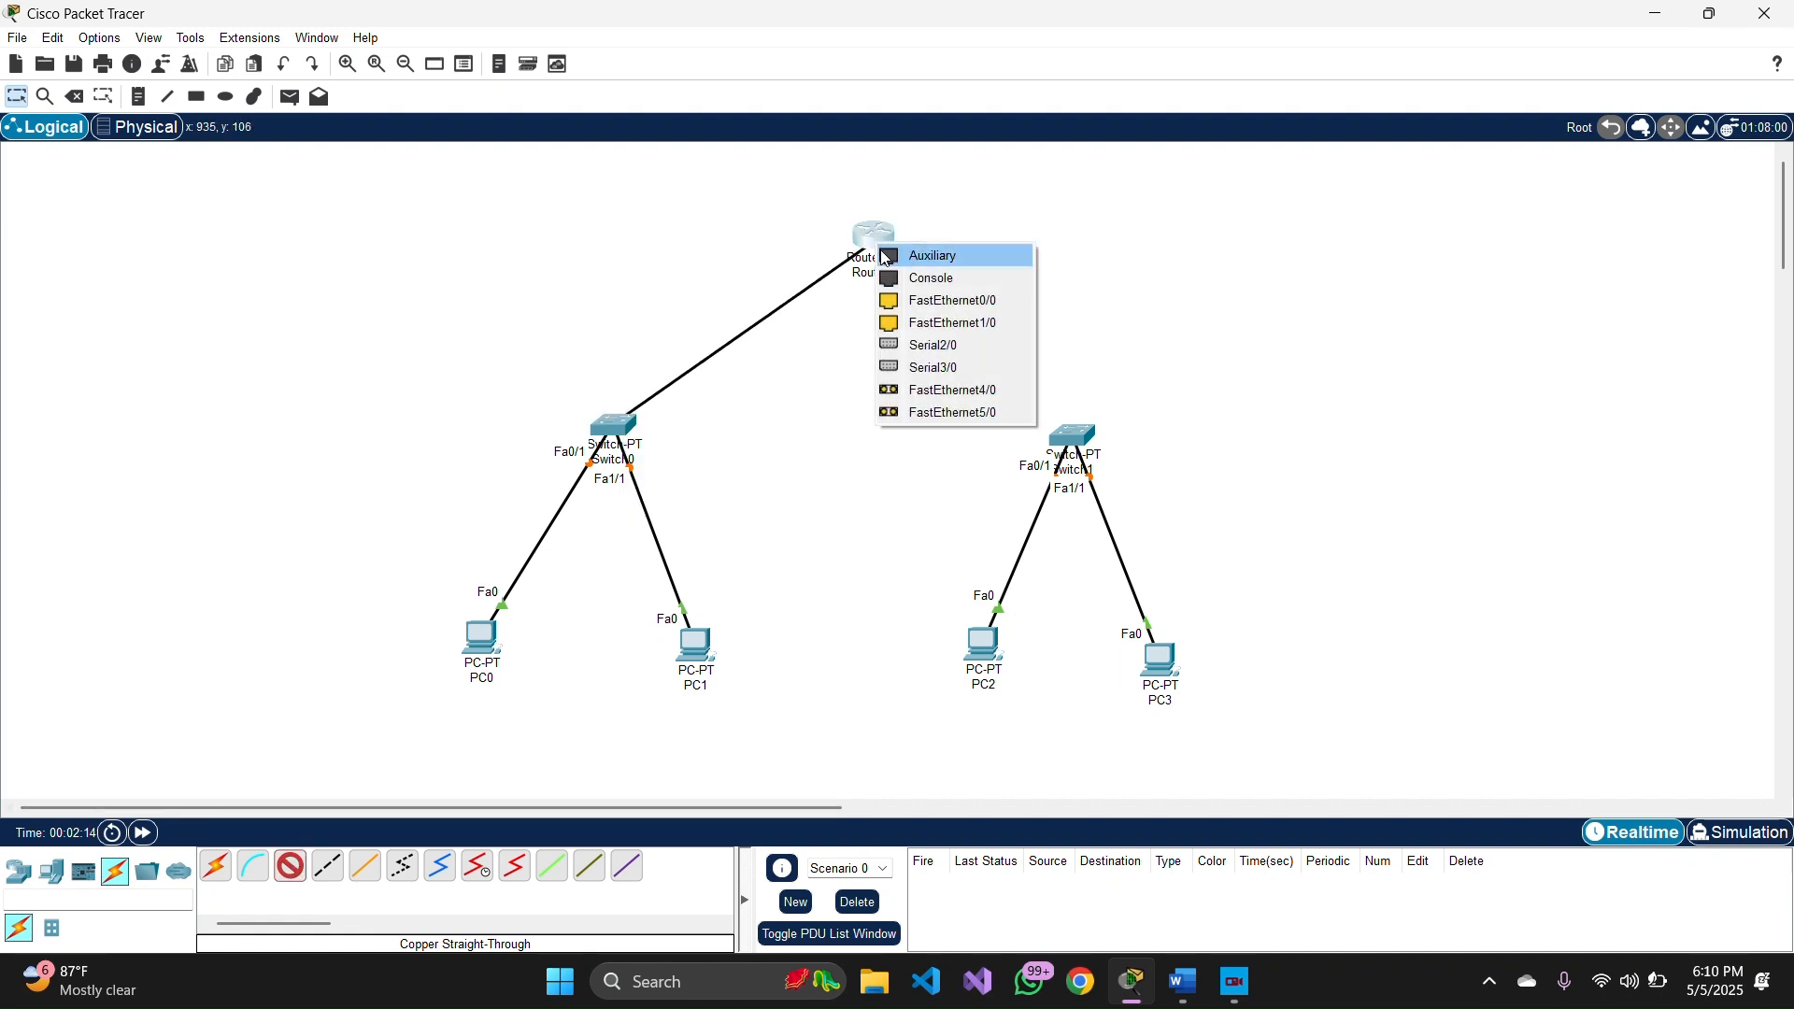
{"action": "left_click", "coordinate": [905, 301]}
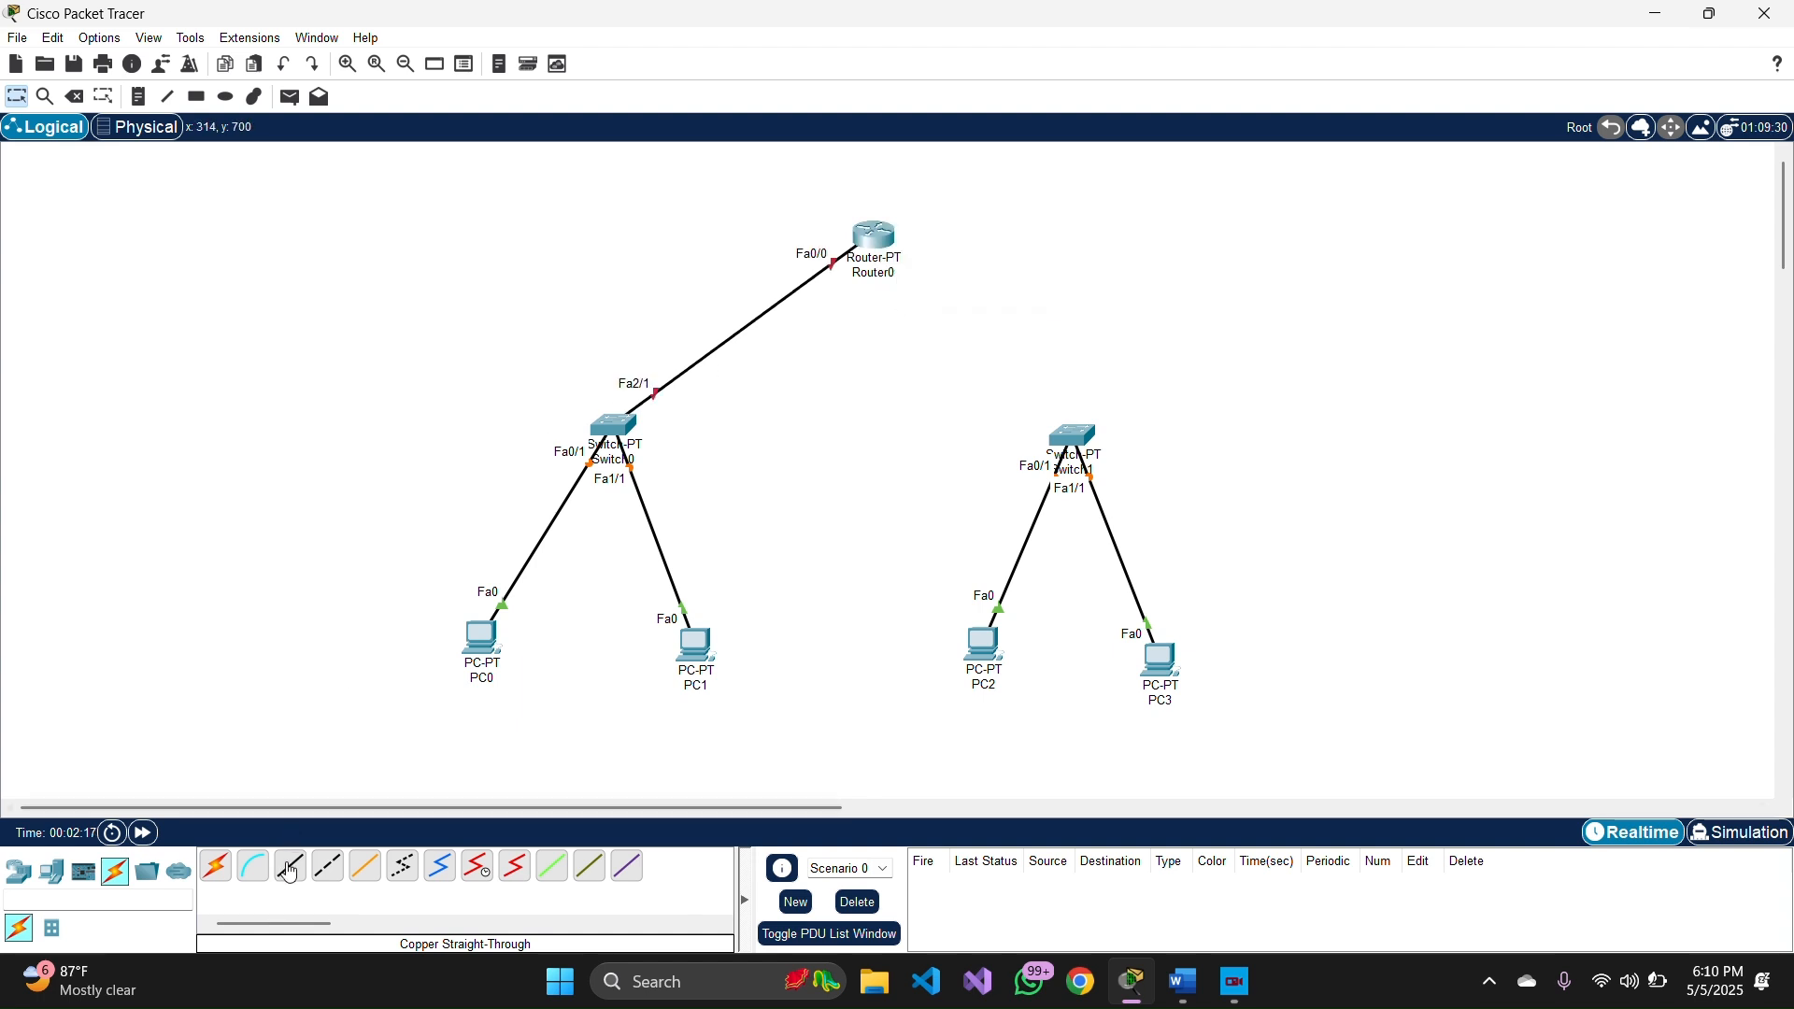
- Connect Switch1's FastEthernet2/1 port to Router0's FastEthernet1/0 port with a Copper Straight-Through cable, and move PC3 up roughly level with PC2
{"action": "left_click", "coordinate": [1089, 441]}
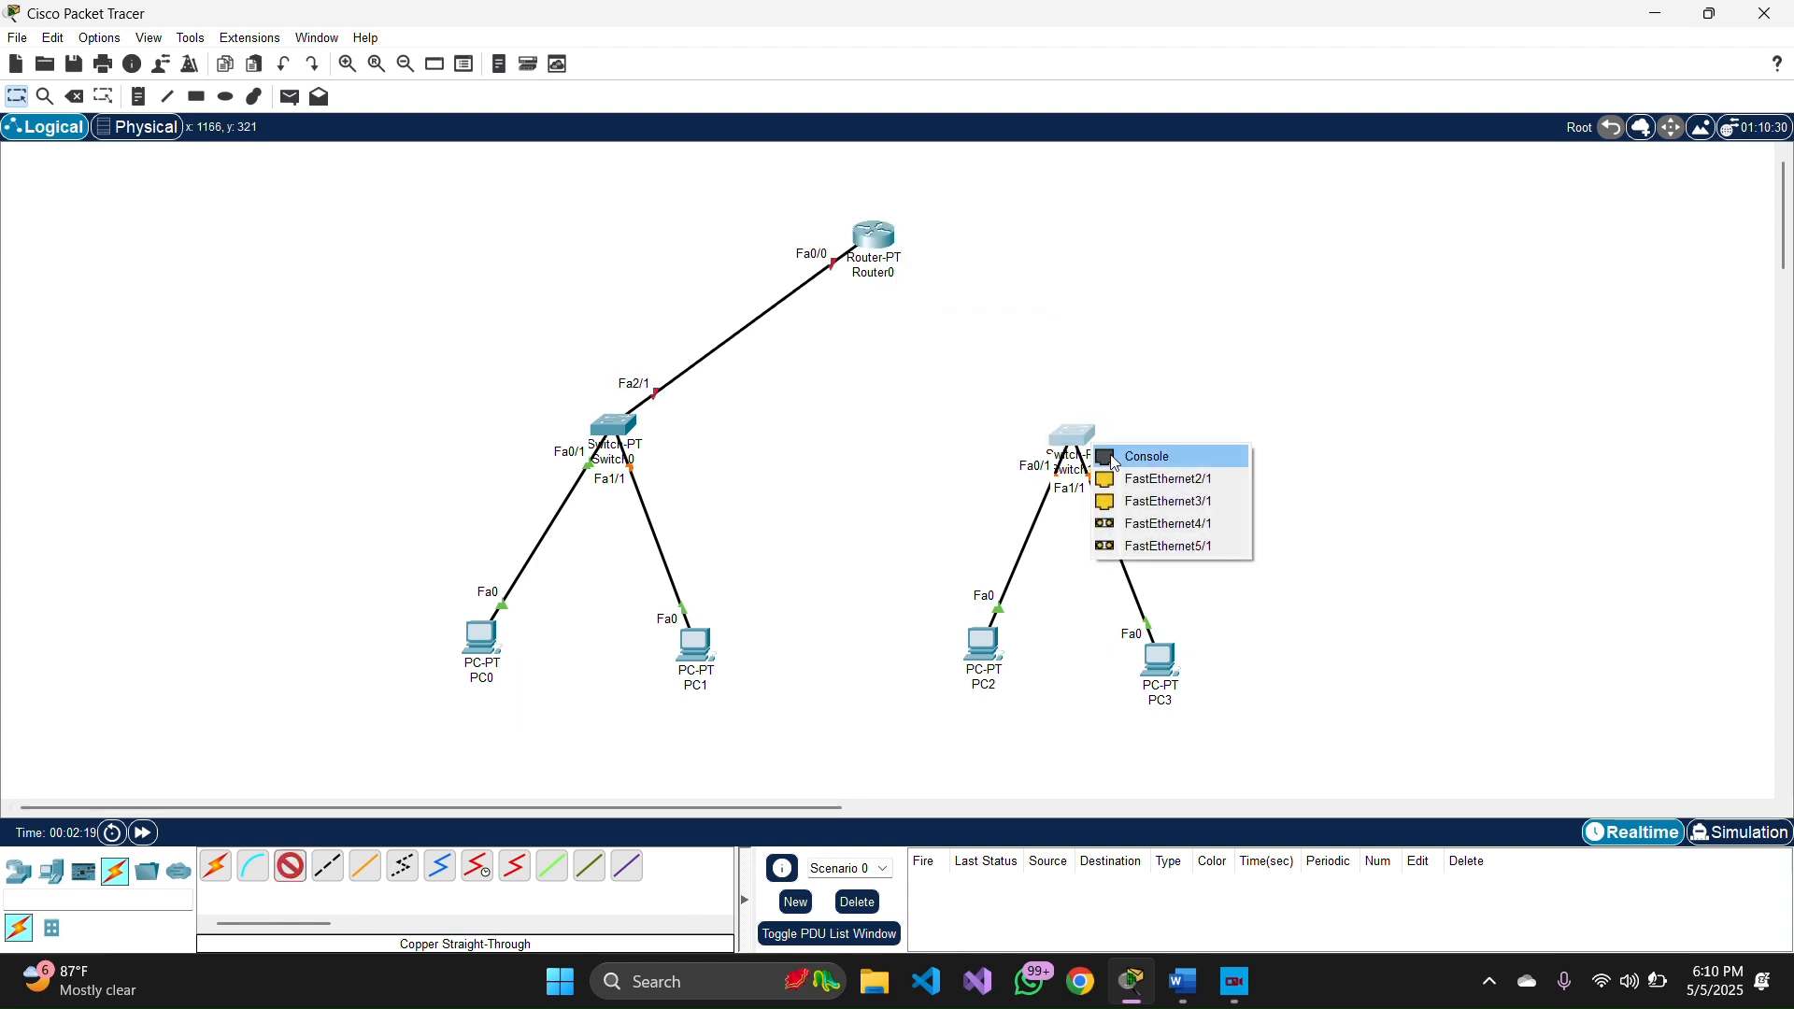
{"action": "left_click", "coordinate": [1131, 478]}
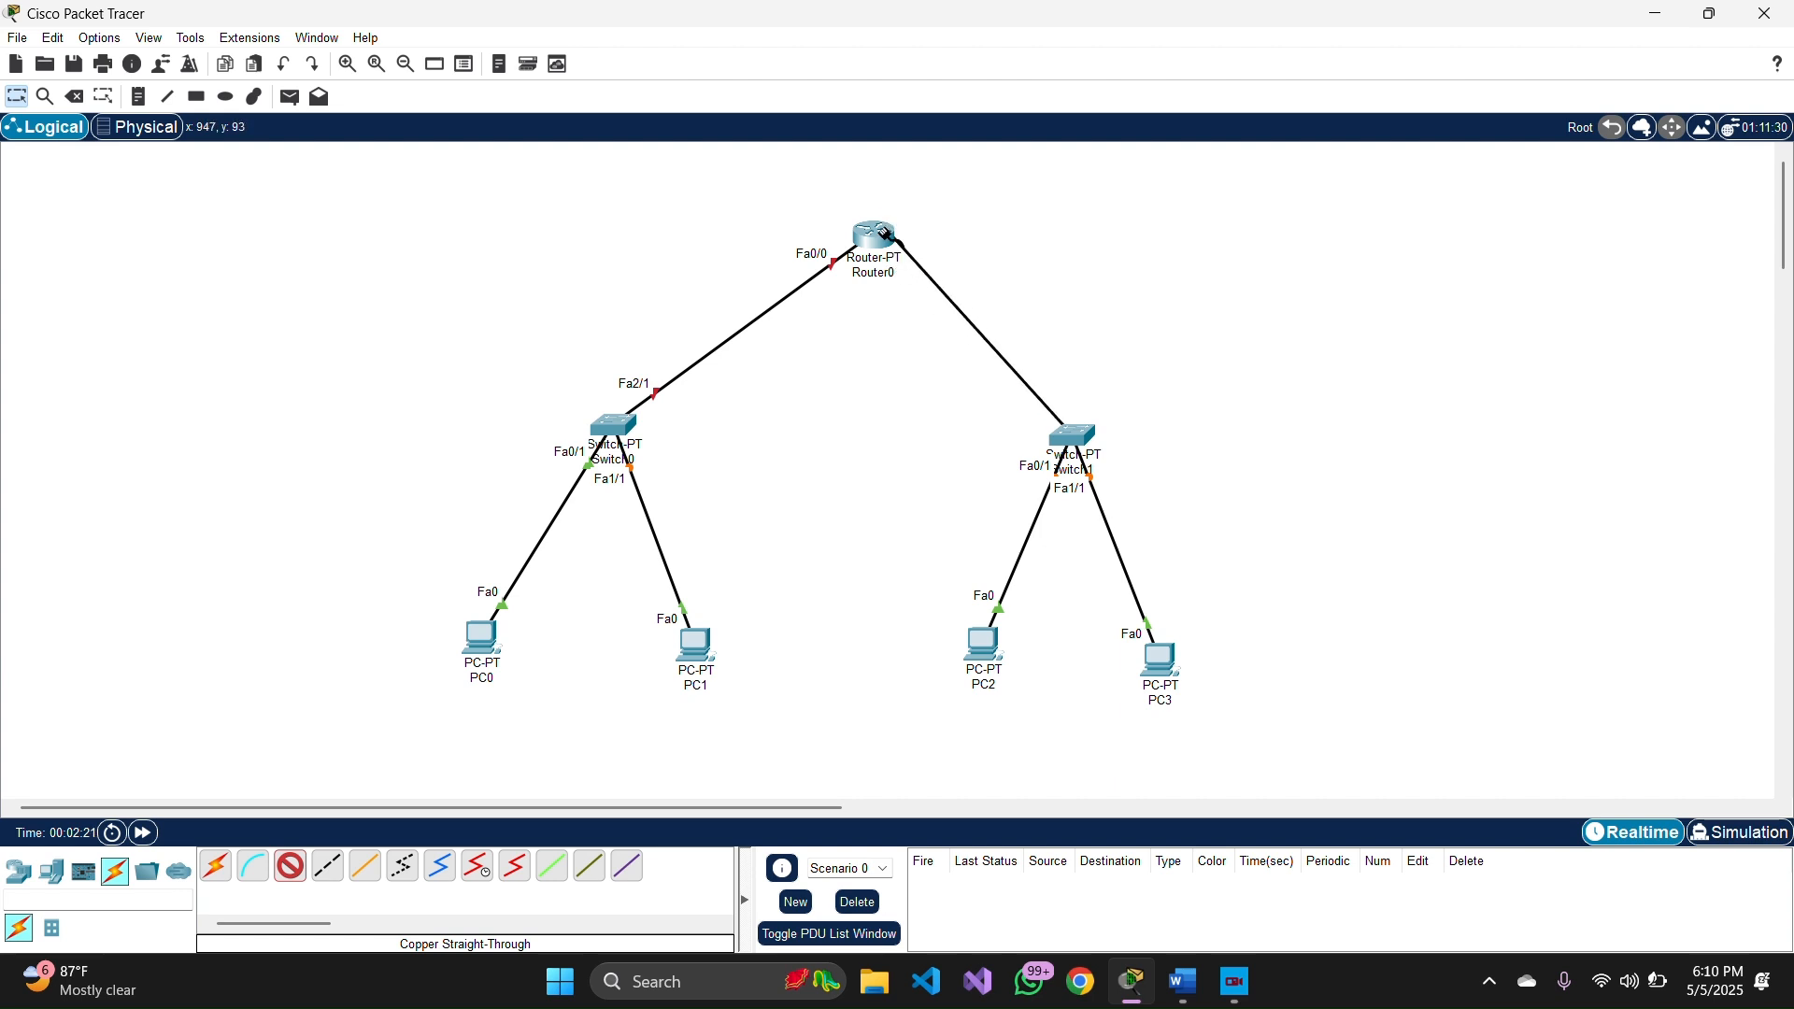
{"action": "left_click", "coordinate": [891, 236]}
{"action": "left_click", "coordinate": [980, 305]}
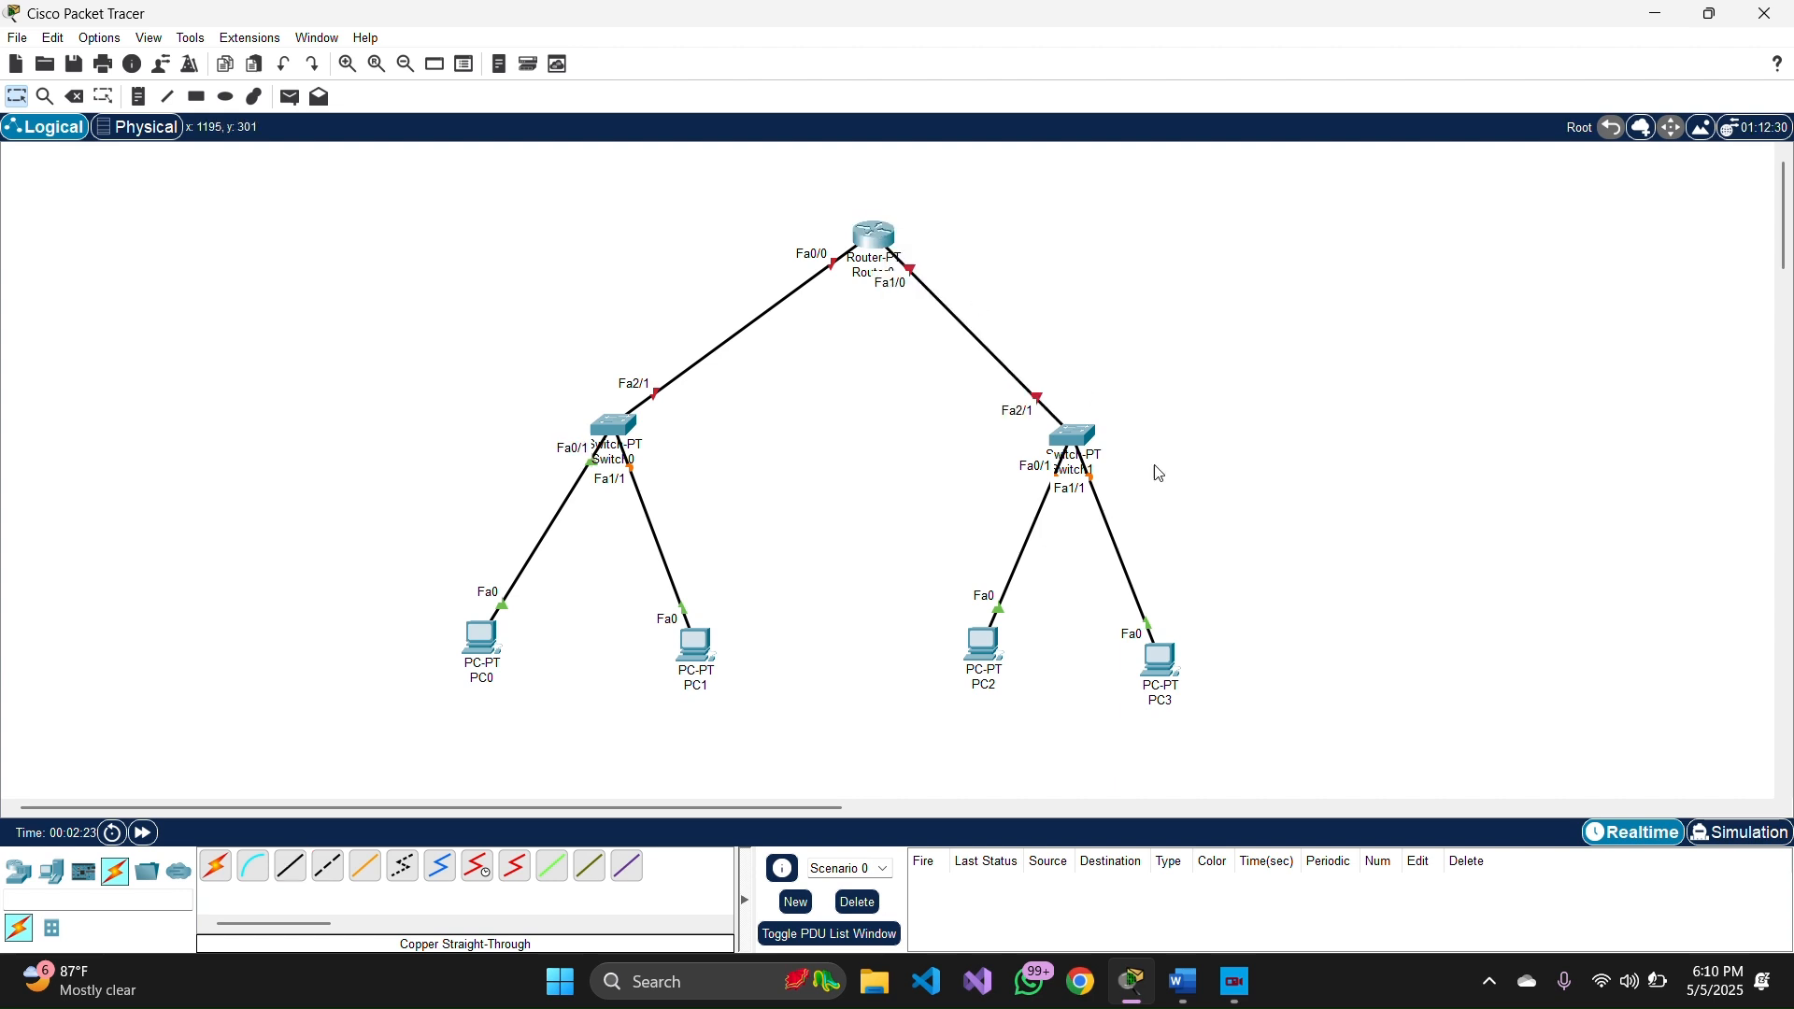
{"action": "left_click_drag", "start_coordinate": [1157, 667], "coordinate": [1161, 650]}
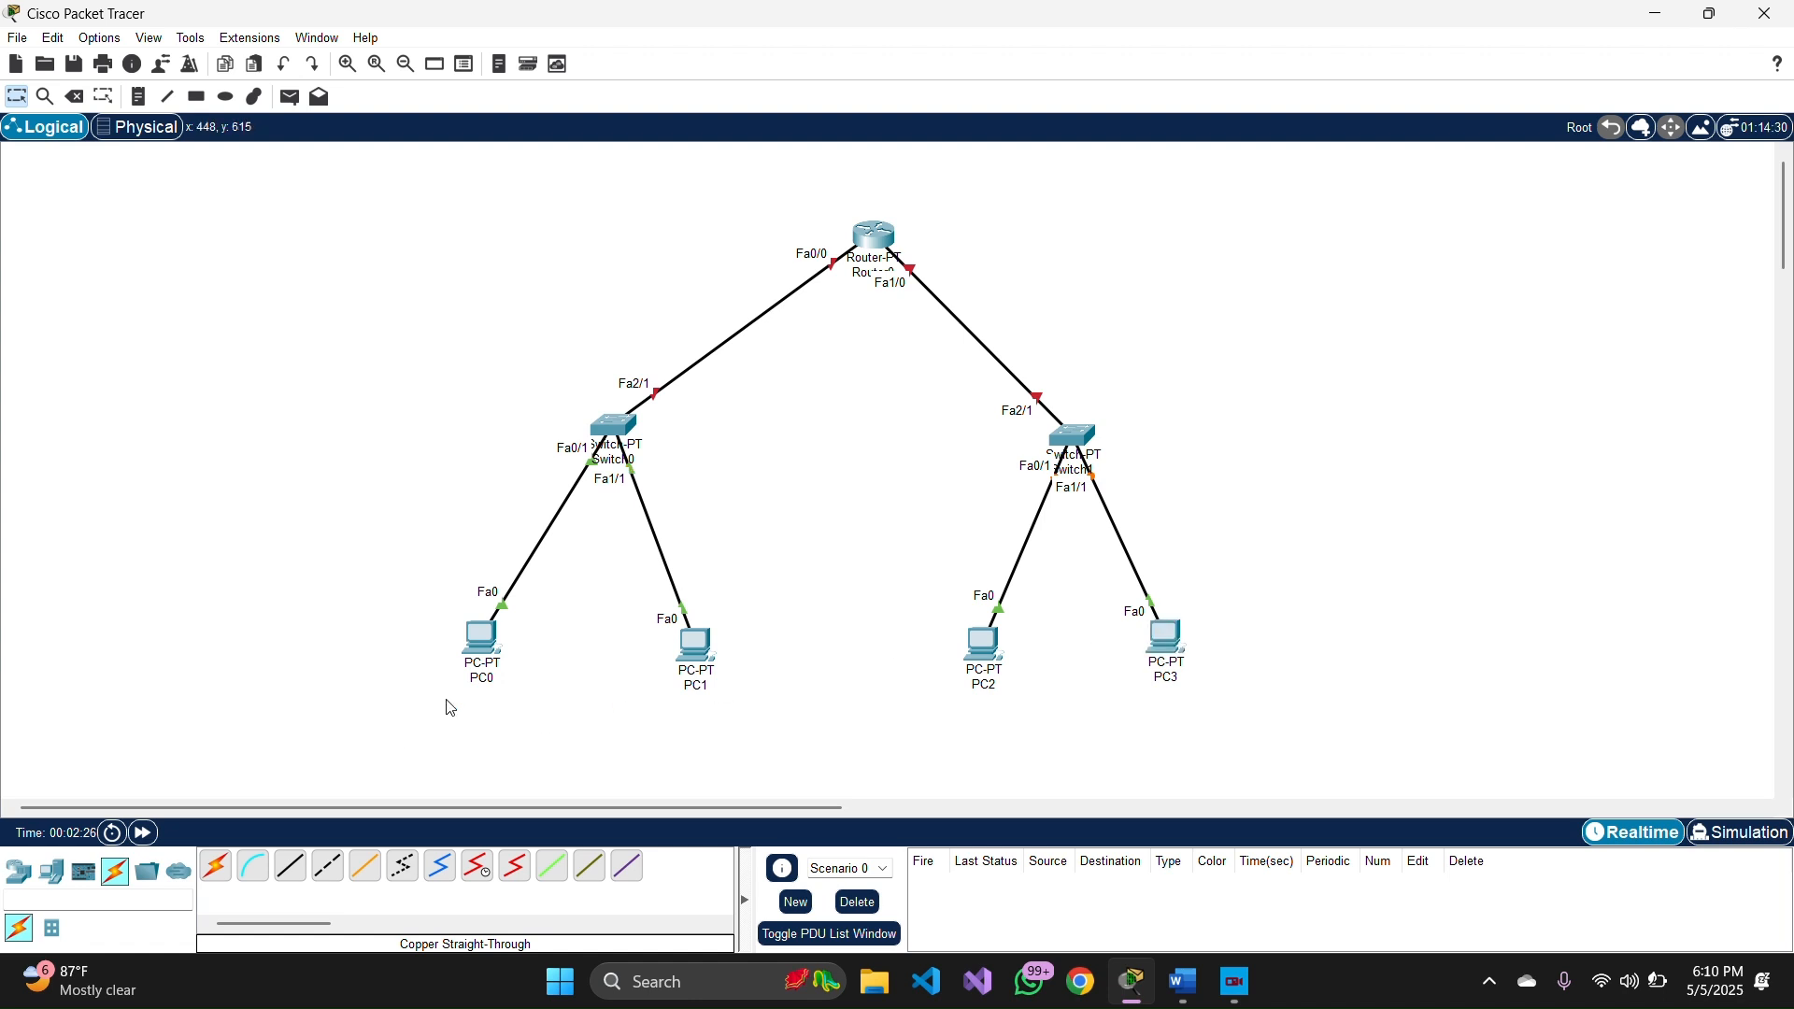
{"action": "left_click", "coordinate": [493, 650]}
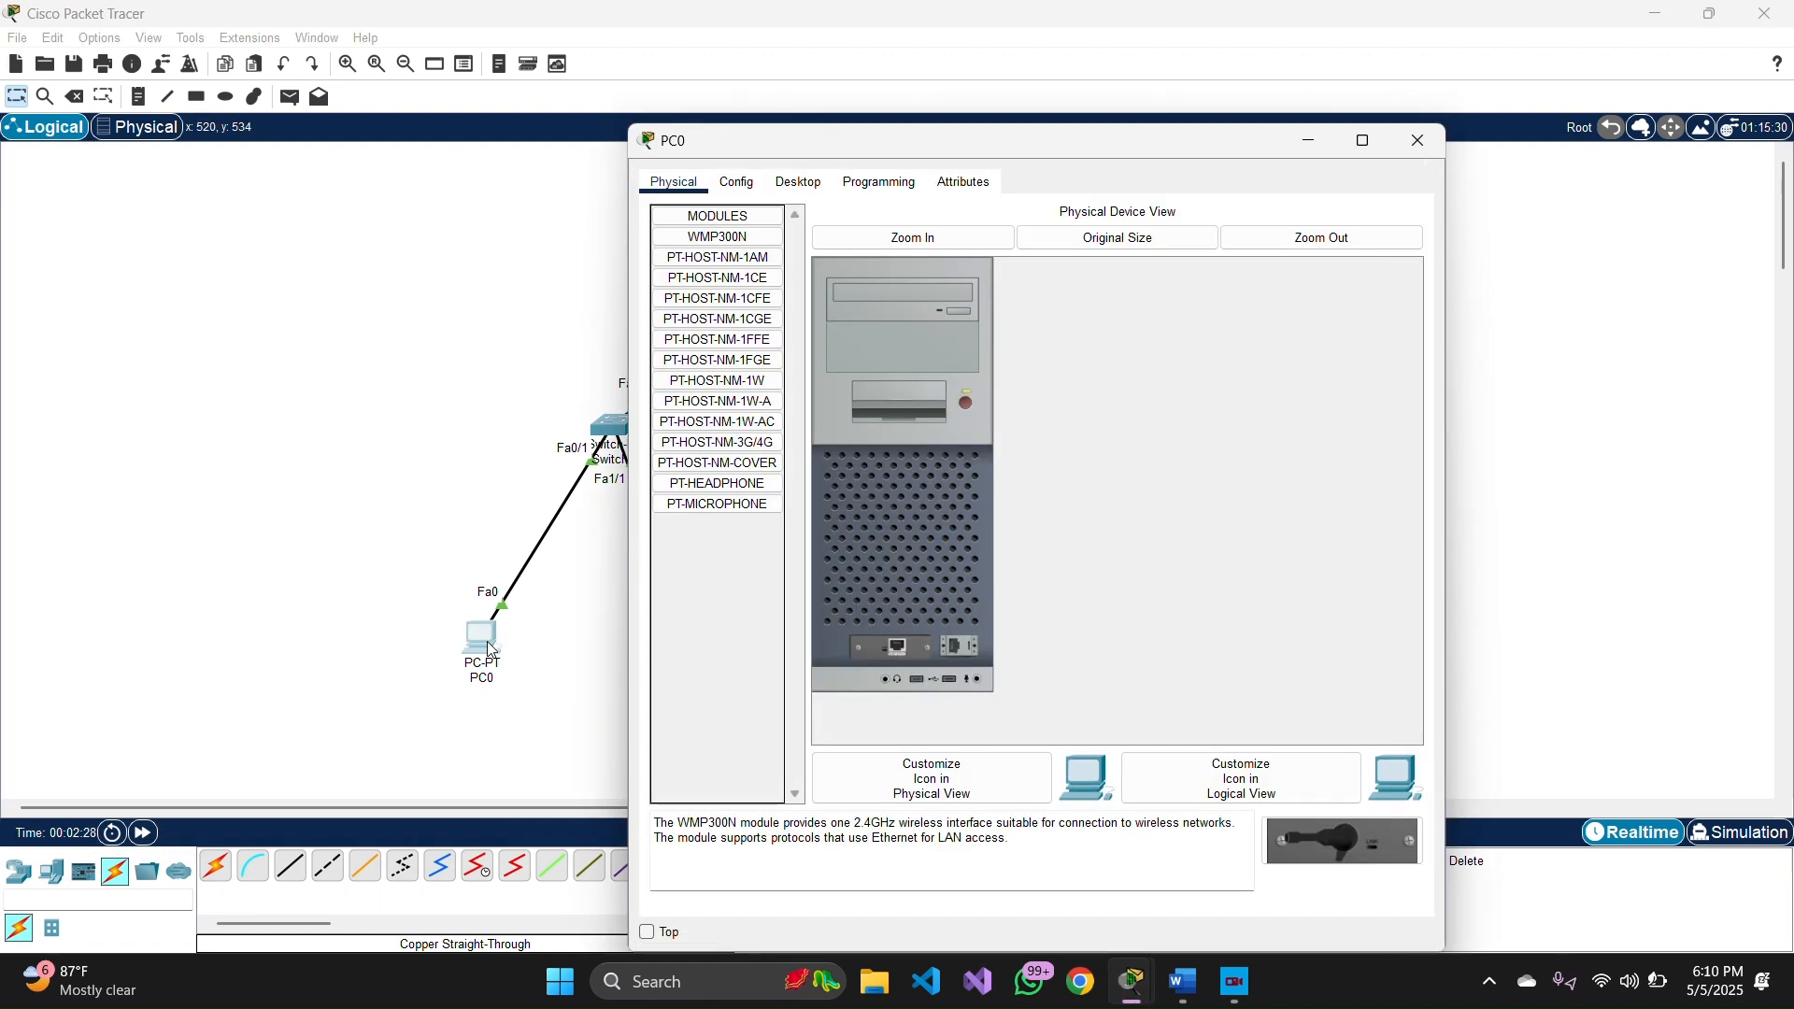
{"action": "left_click", "coordinate": [1417, 140]}
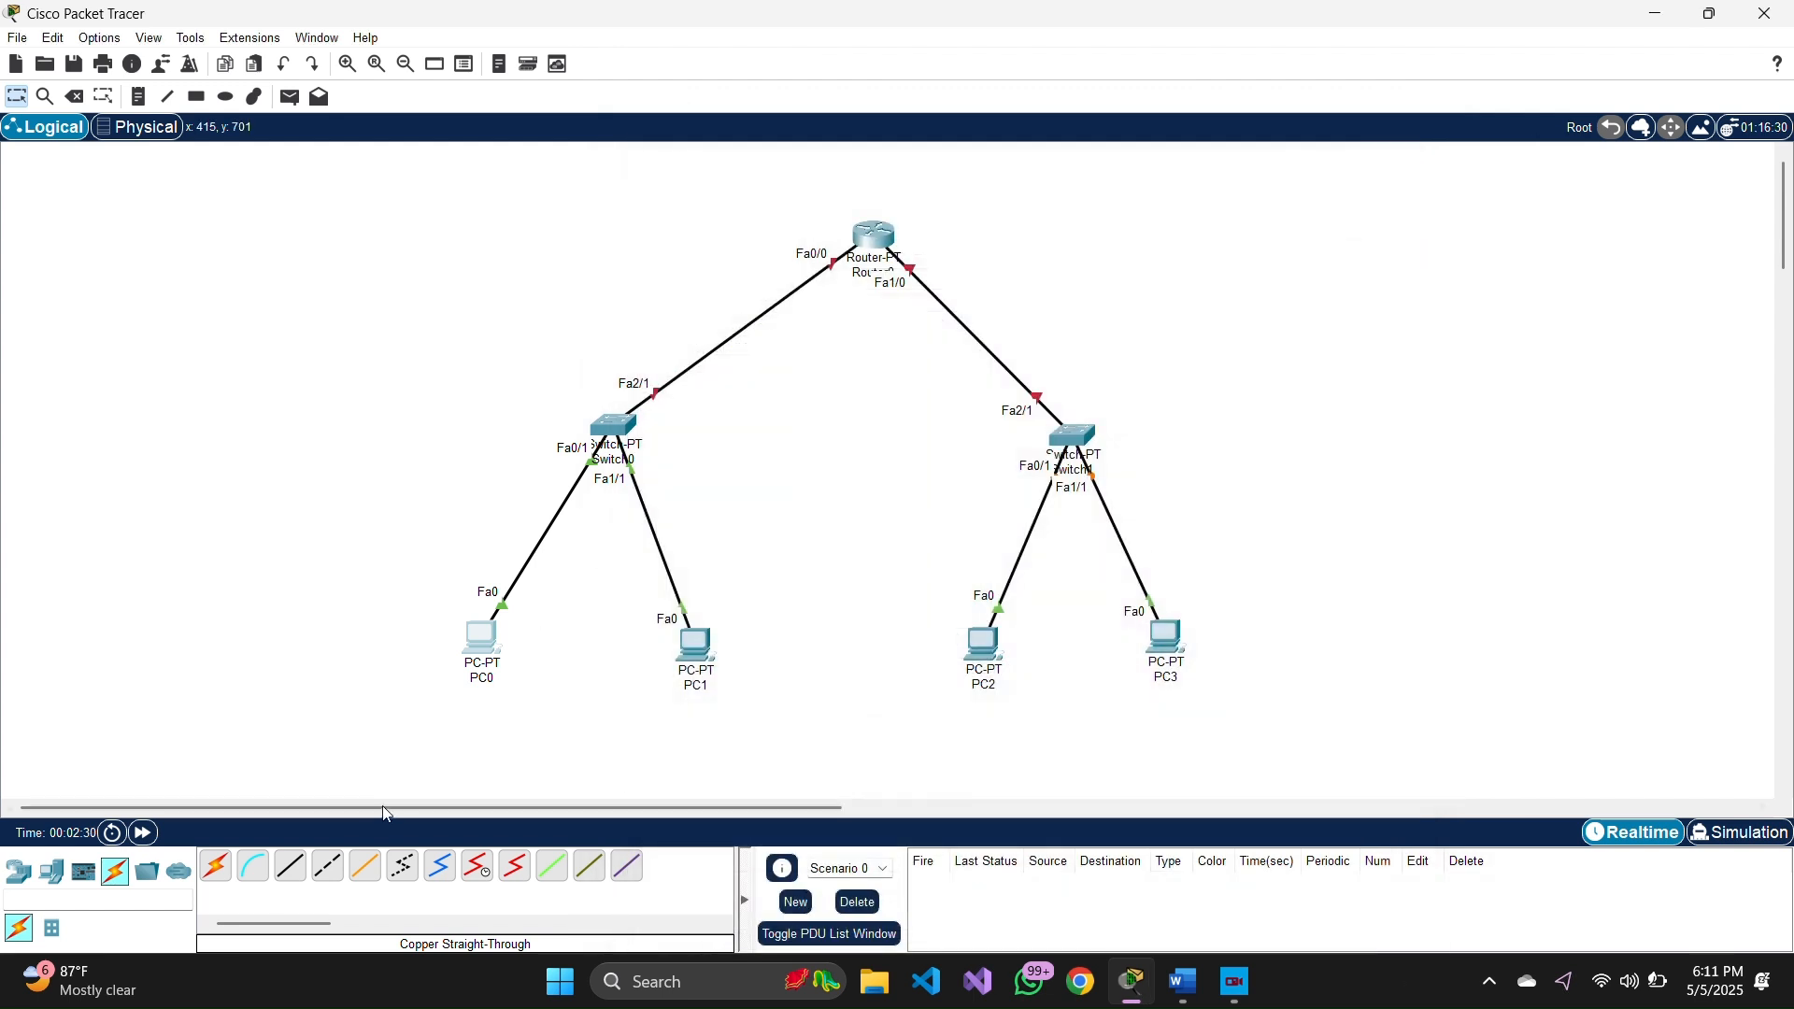
- Link Switch0's FastEthernet3/1 port to Switch1's FastEthernet3/1 port with a Copper Cross-Over cable
{"action": "left_click", "coordinate": [327, 866]}
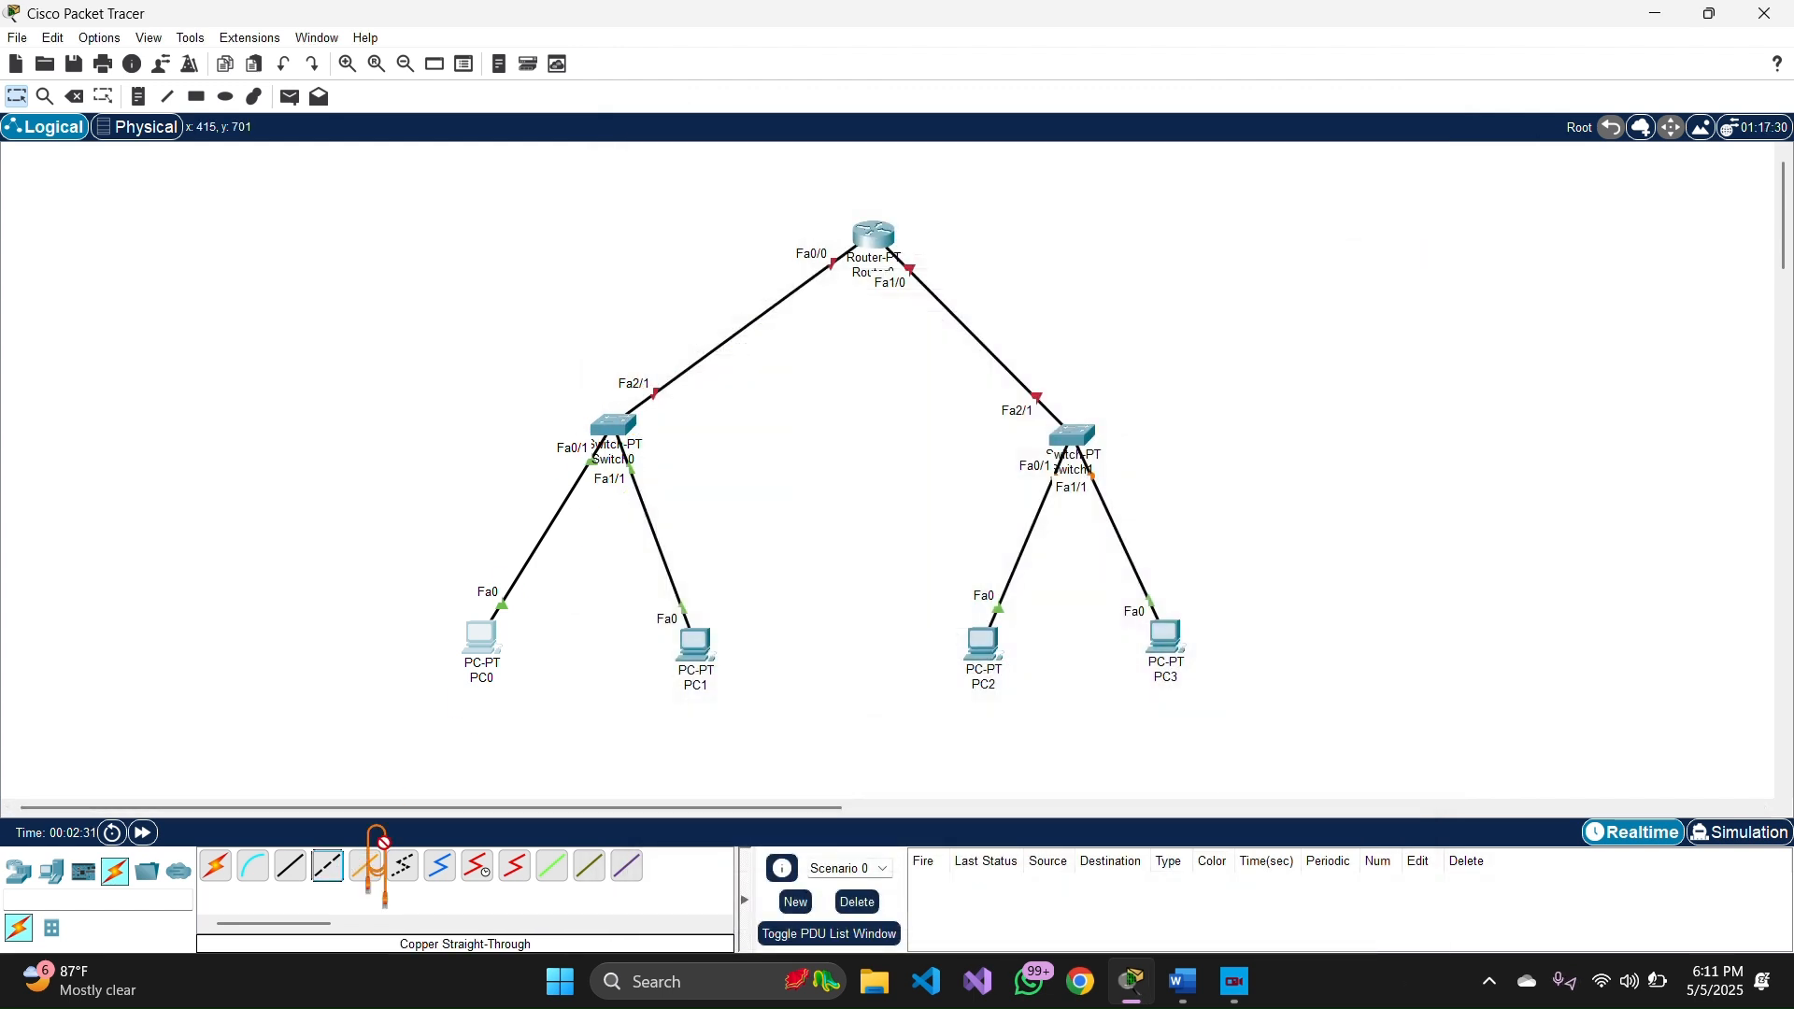
{"action": "left_click", "coordinate": [327, 866]}
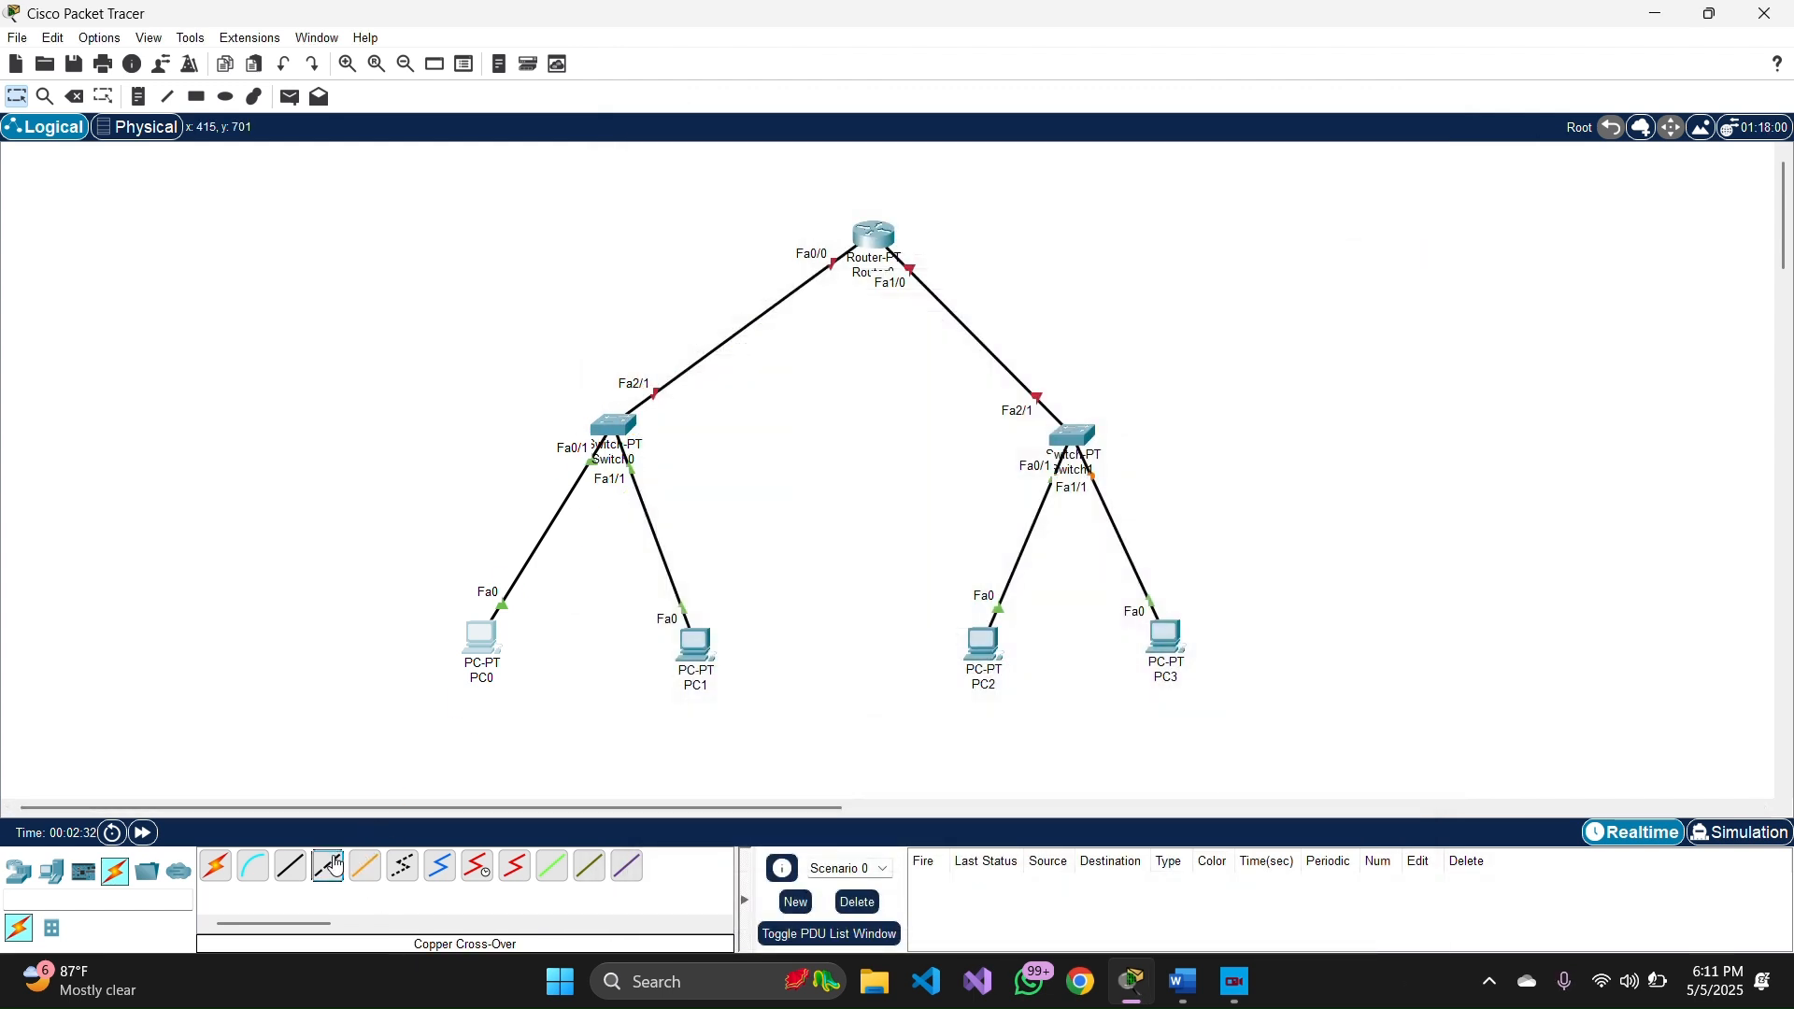
{"action": "left_click", "coordinate": [623, 425]}
{"action": "left_click", "coordinate": [690, 465]}
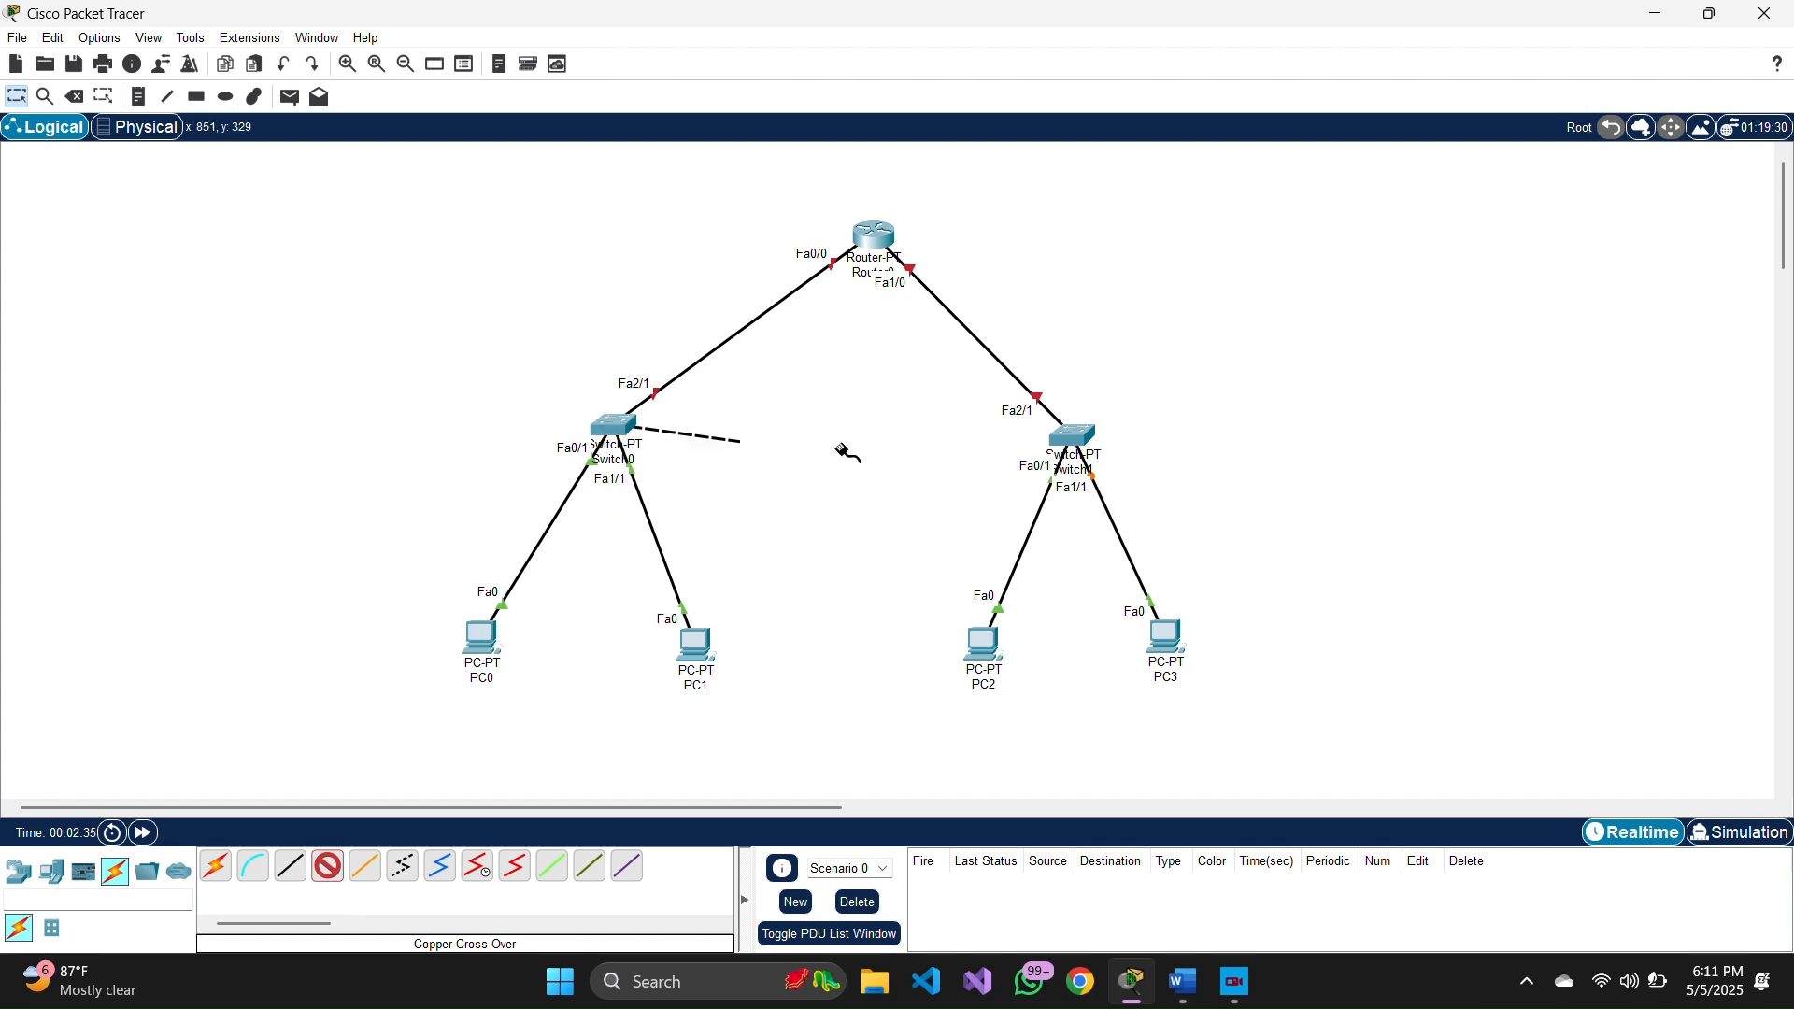
{"action": "left_click", "coordinate": [1075, 437]}
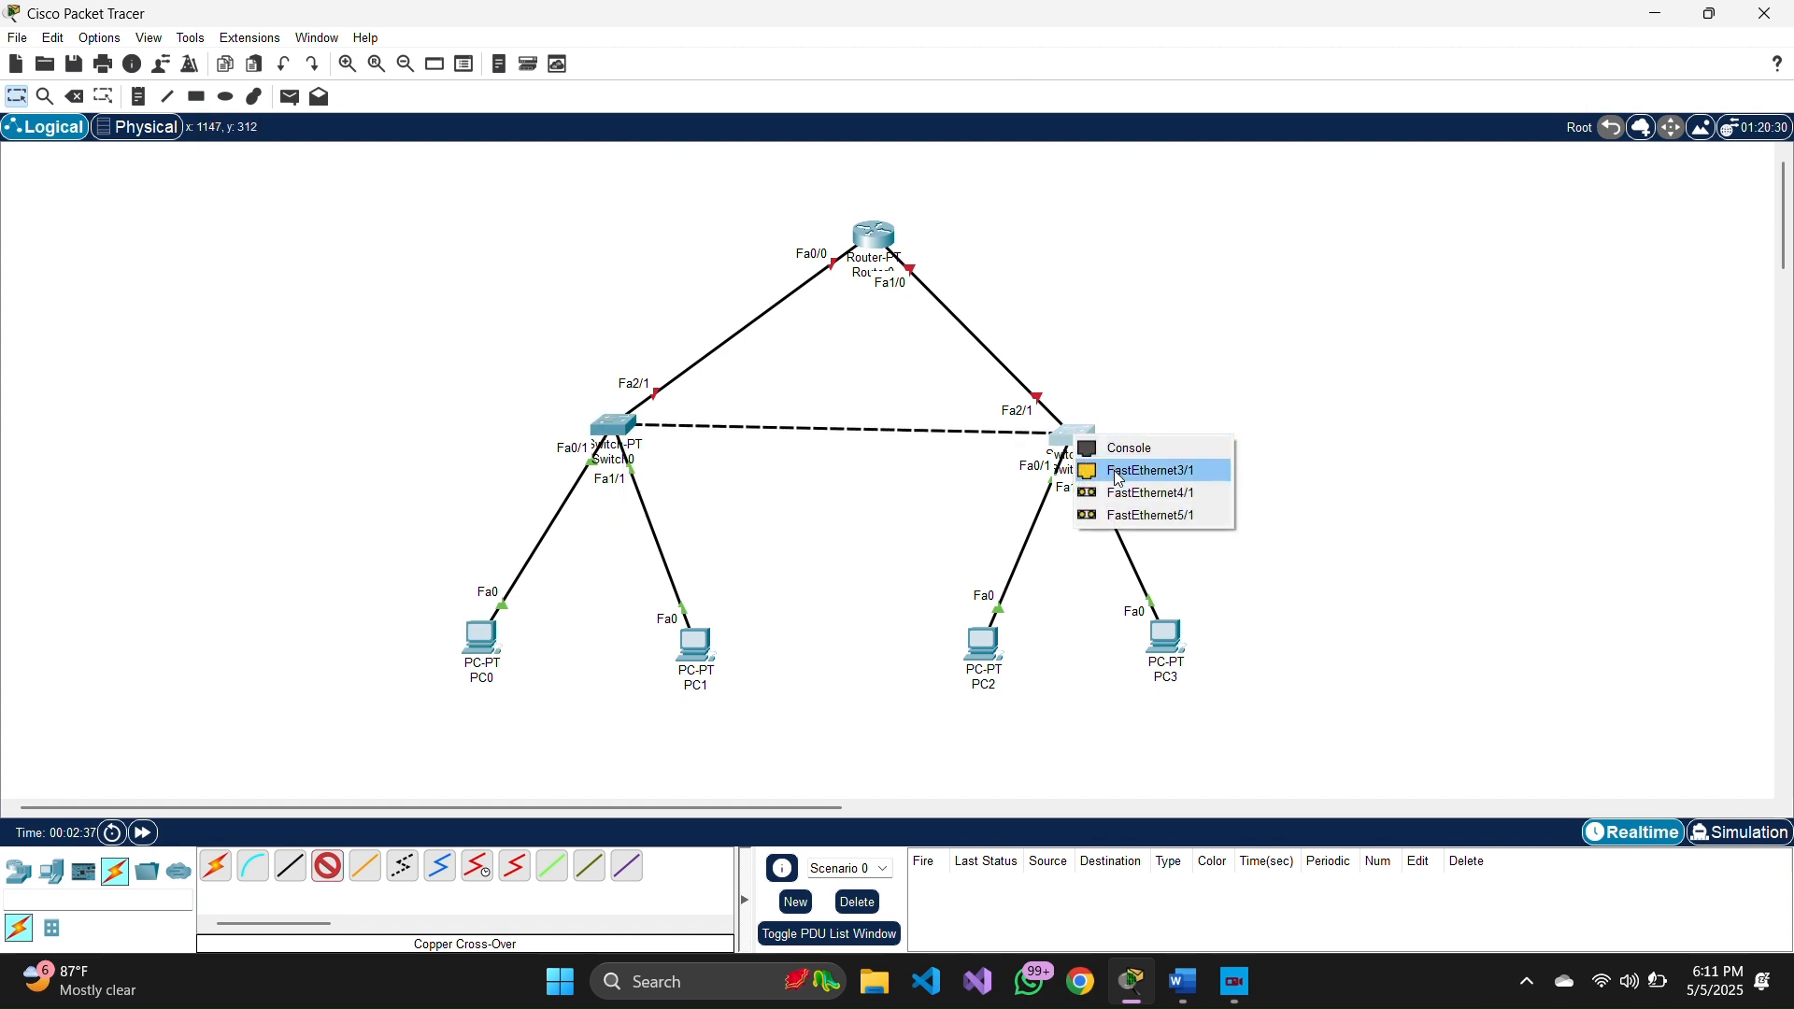
{"action": "left_click", "coordinate": [1120, 472]}
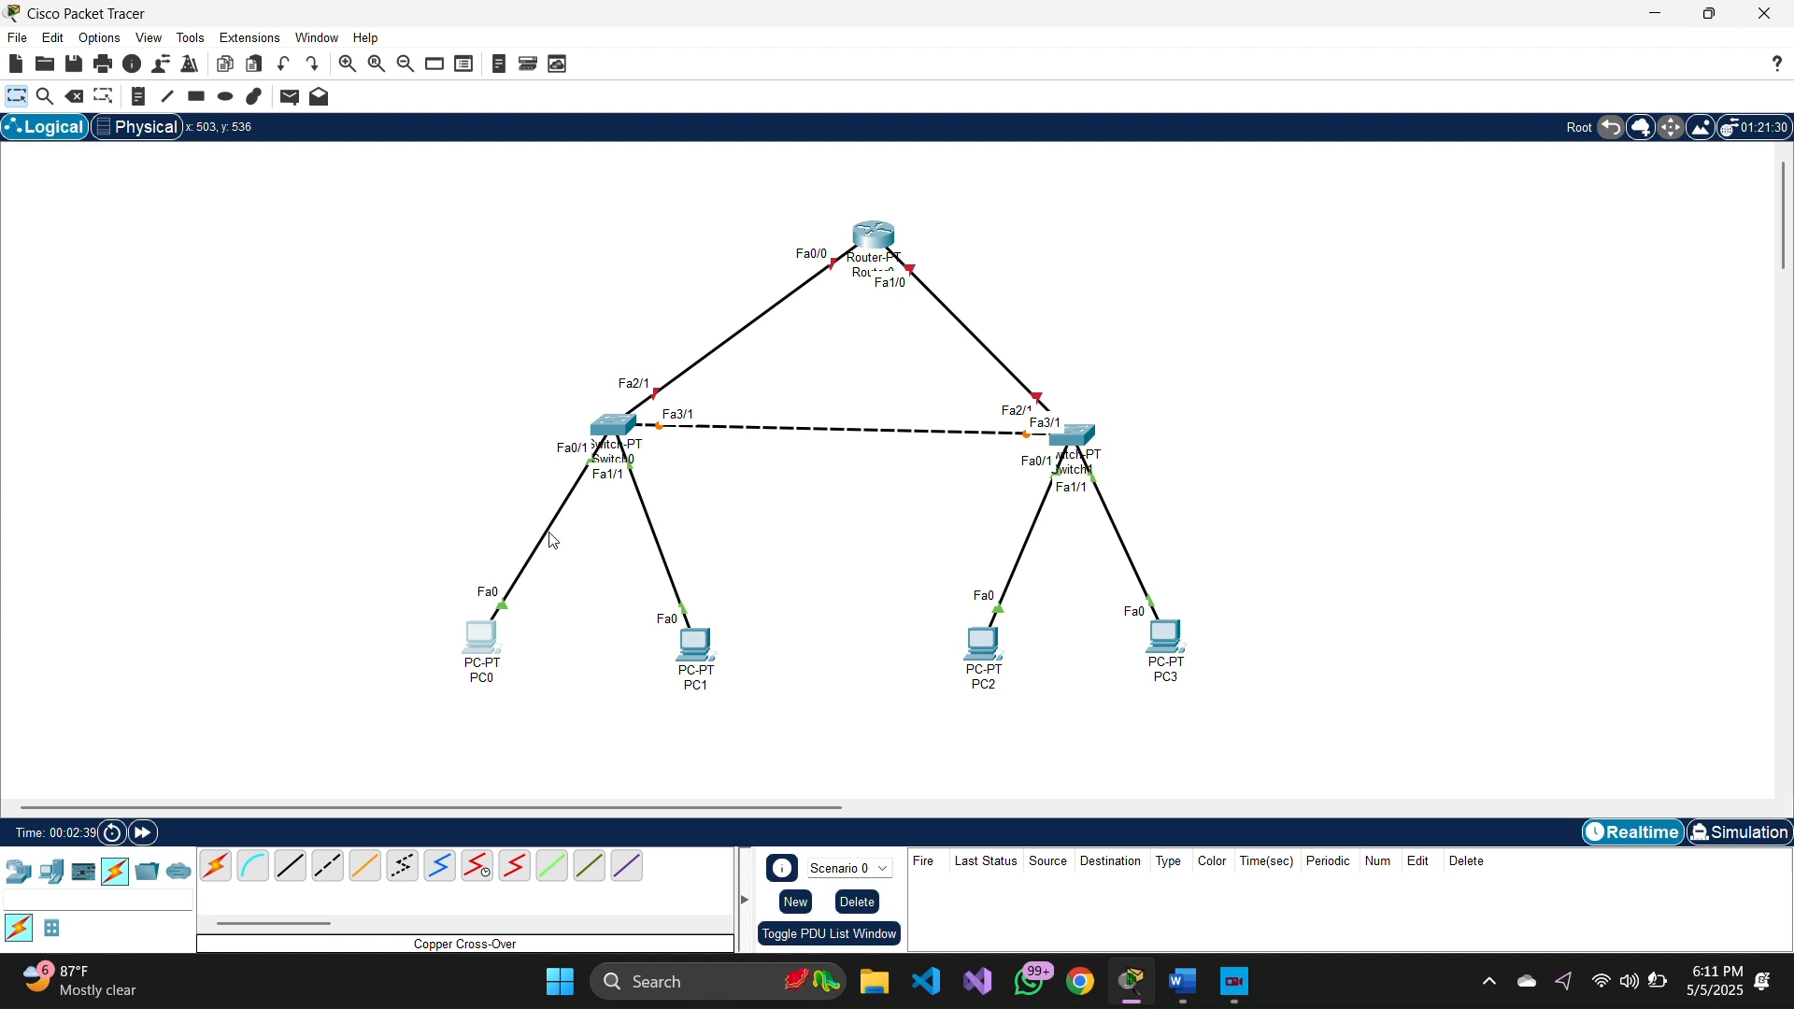
- Give PC0 the static IPv4 address 192.168.22.2, subnet mask 255.255.255.0 and a default gateway in the 192.168.22 network
{"action": "left_click", "coordinate": [482, 641]}
{"action": "left_click", "coordinate": [791, 187]}
{"action": "left_click", "coordinate": [731, 240]}
{"action": "left_click", "coordinate": [953, 320]}
{"action": "type", "text": "192.168.22.2"}
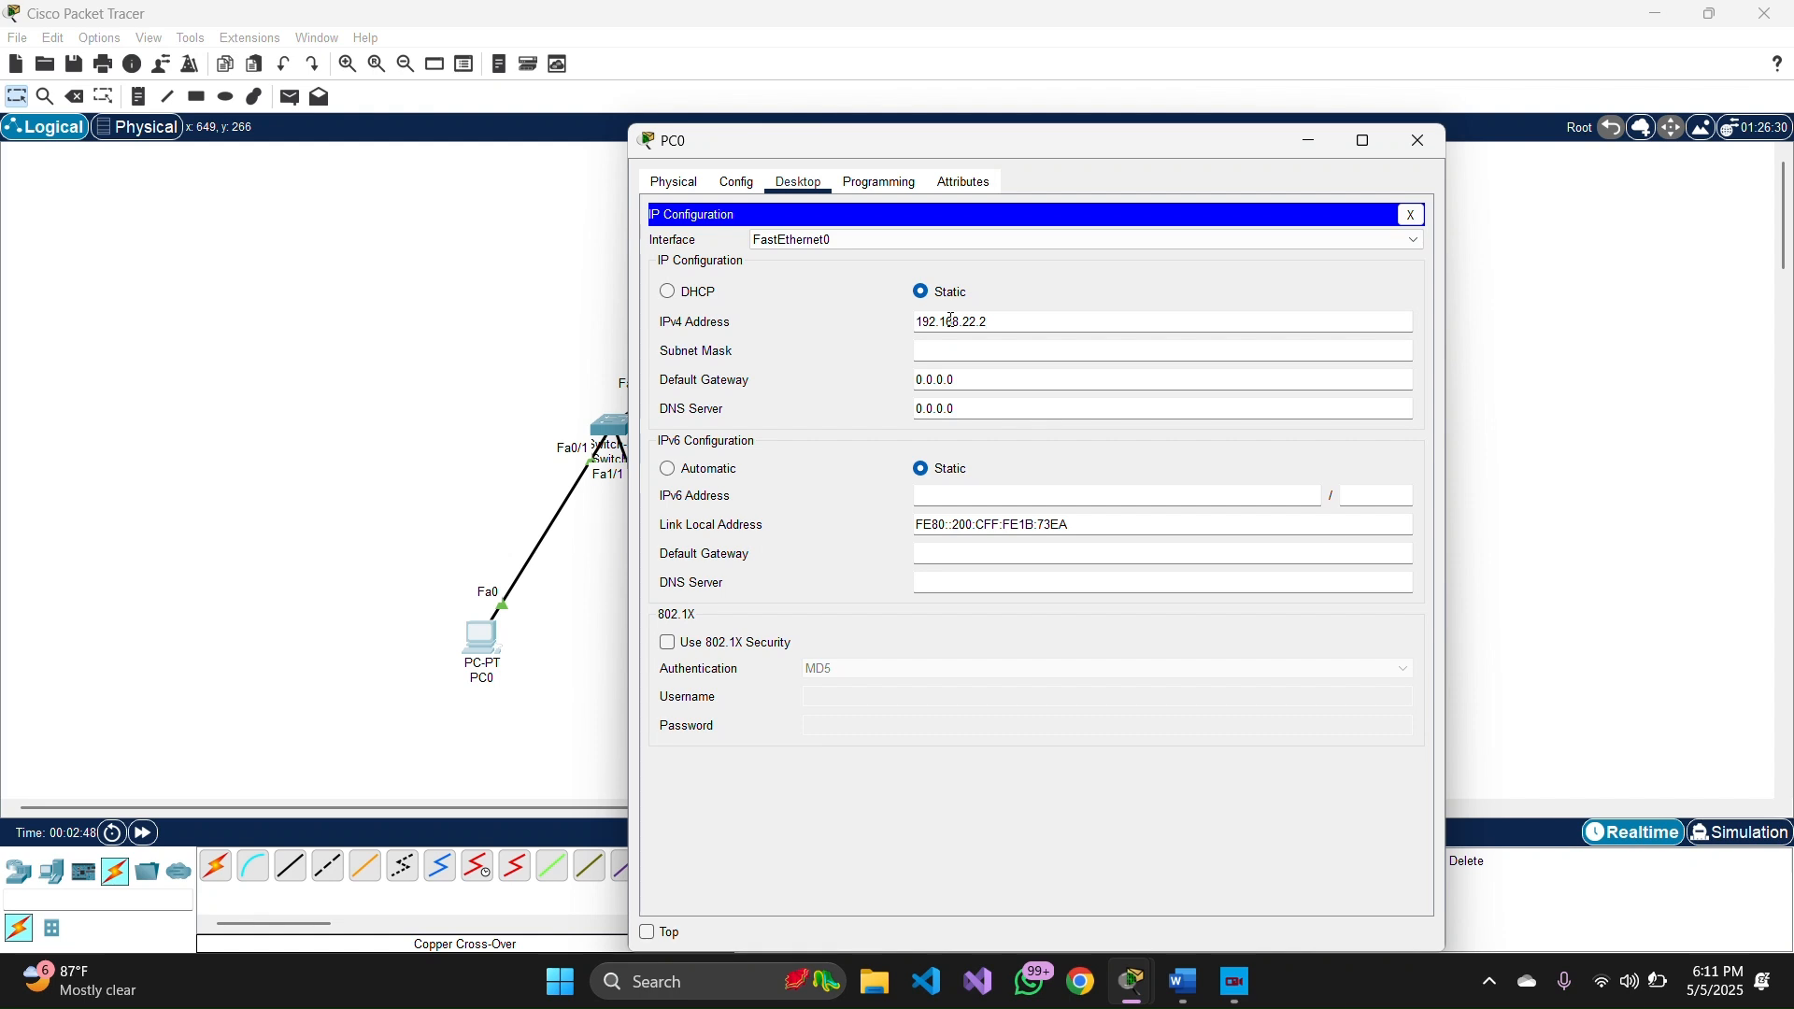
{"action": "double_click", "coordinate": [967, 324]}
{"action": "left_click", "coordinate": [973, 353]}
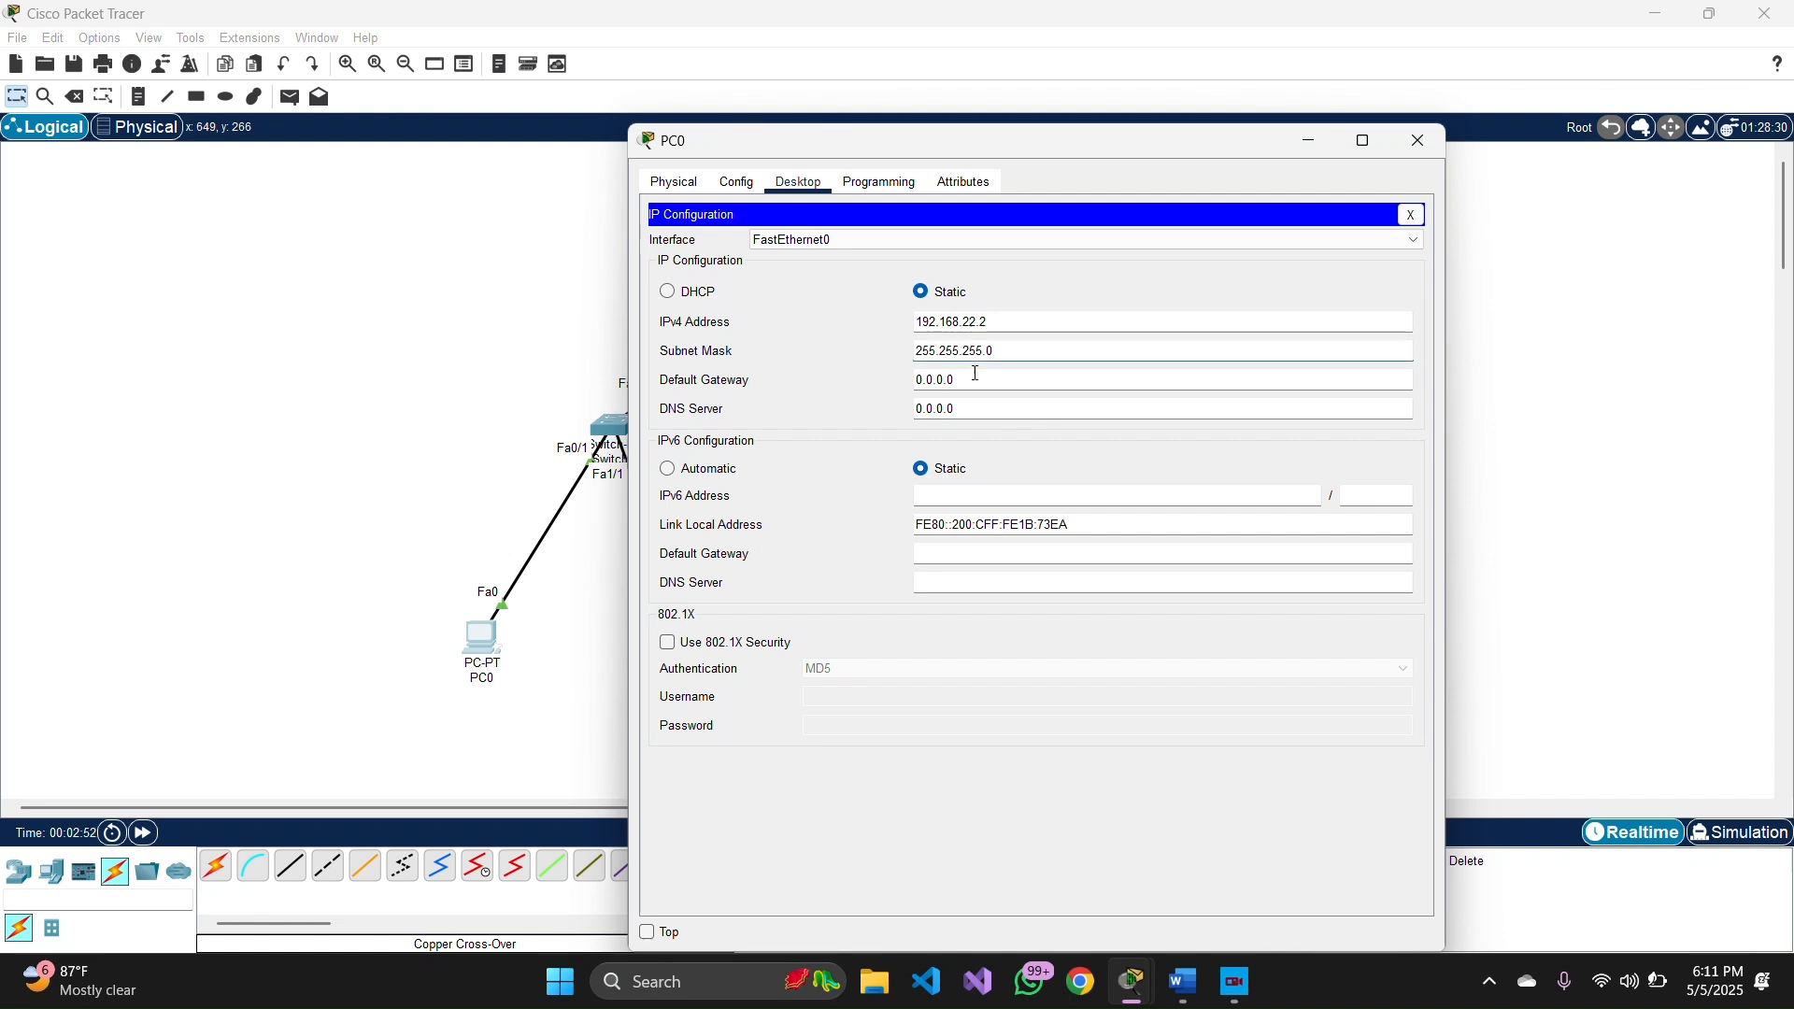
{"action": "left_click", "coordinate": [977, 374]}
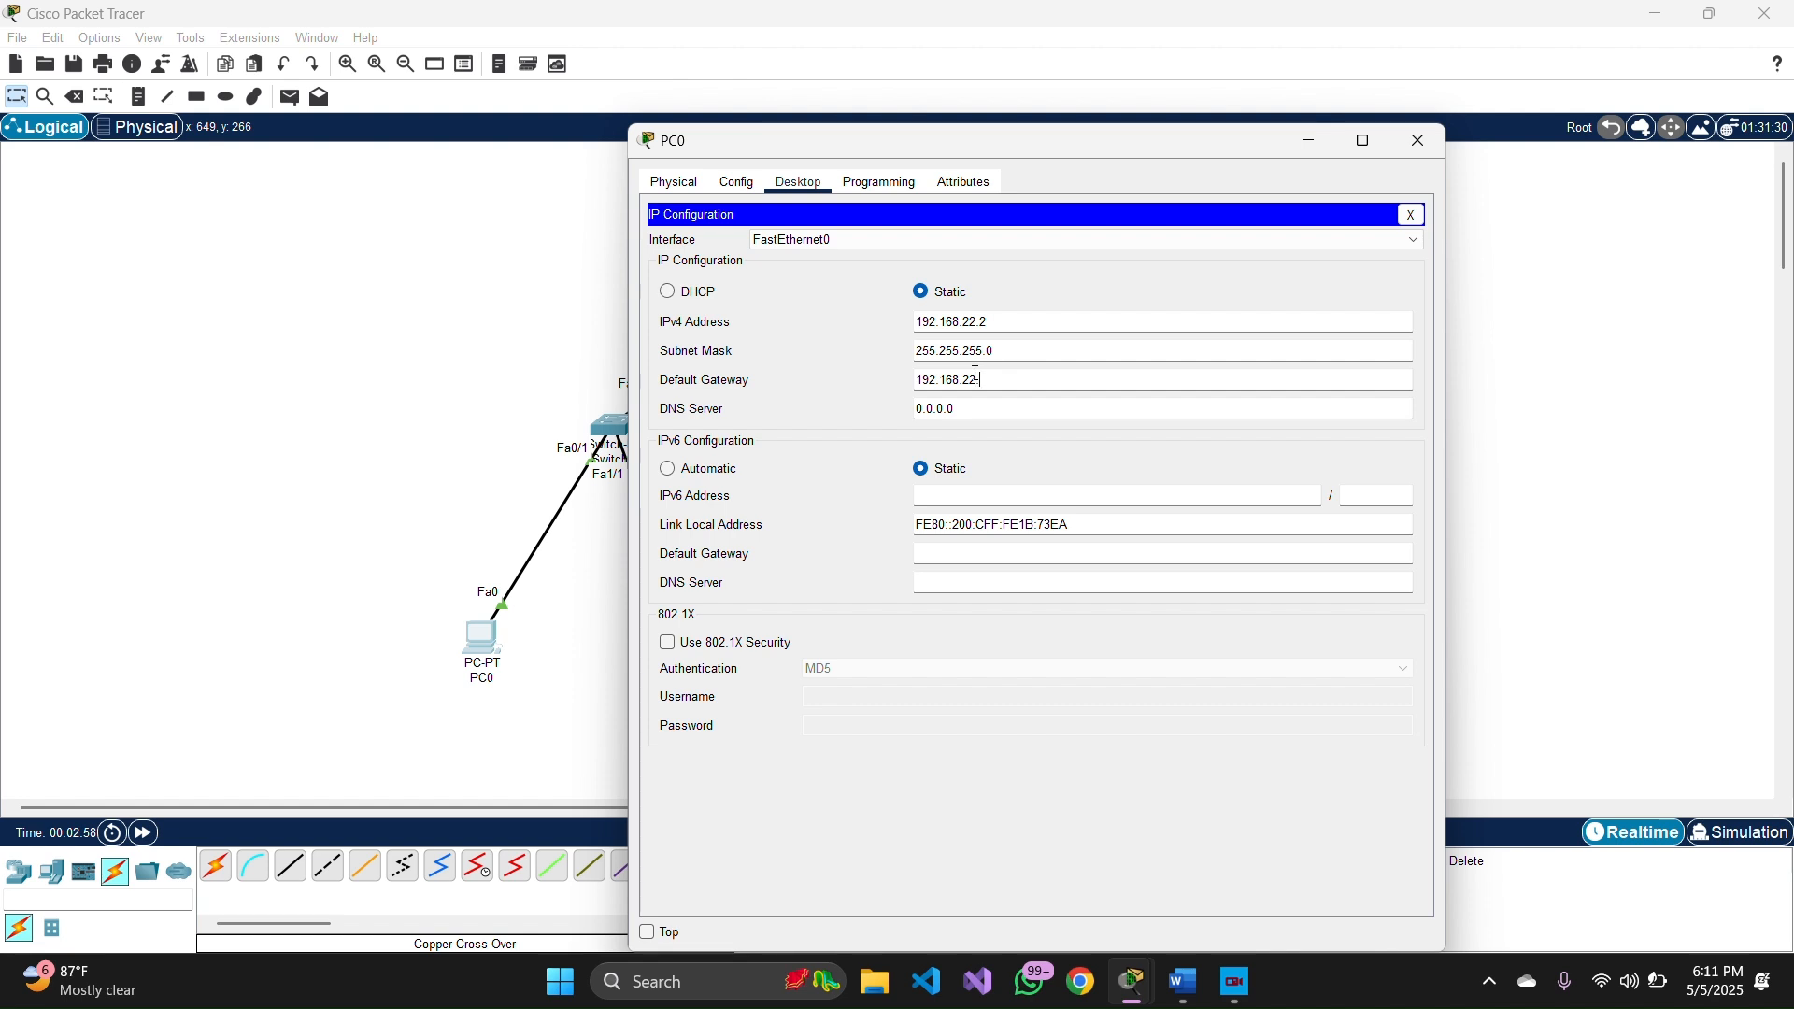
{"action": "left_click", "coordinate": [1419, 141]}
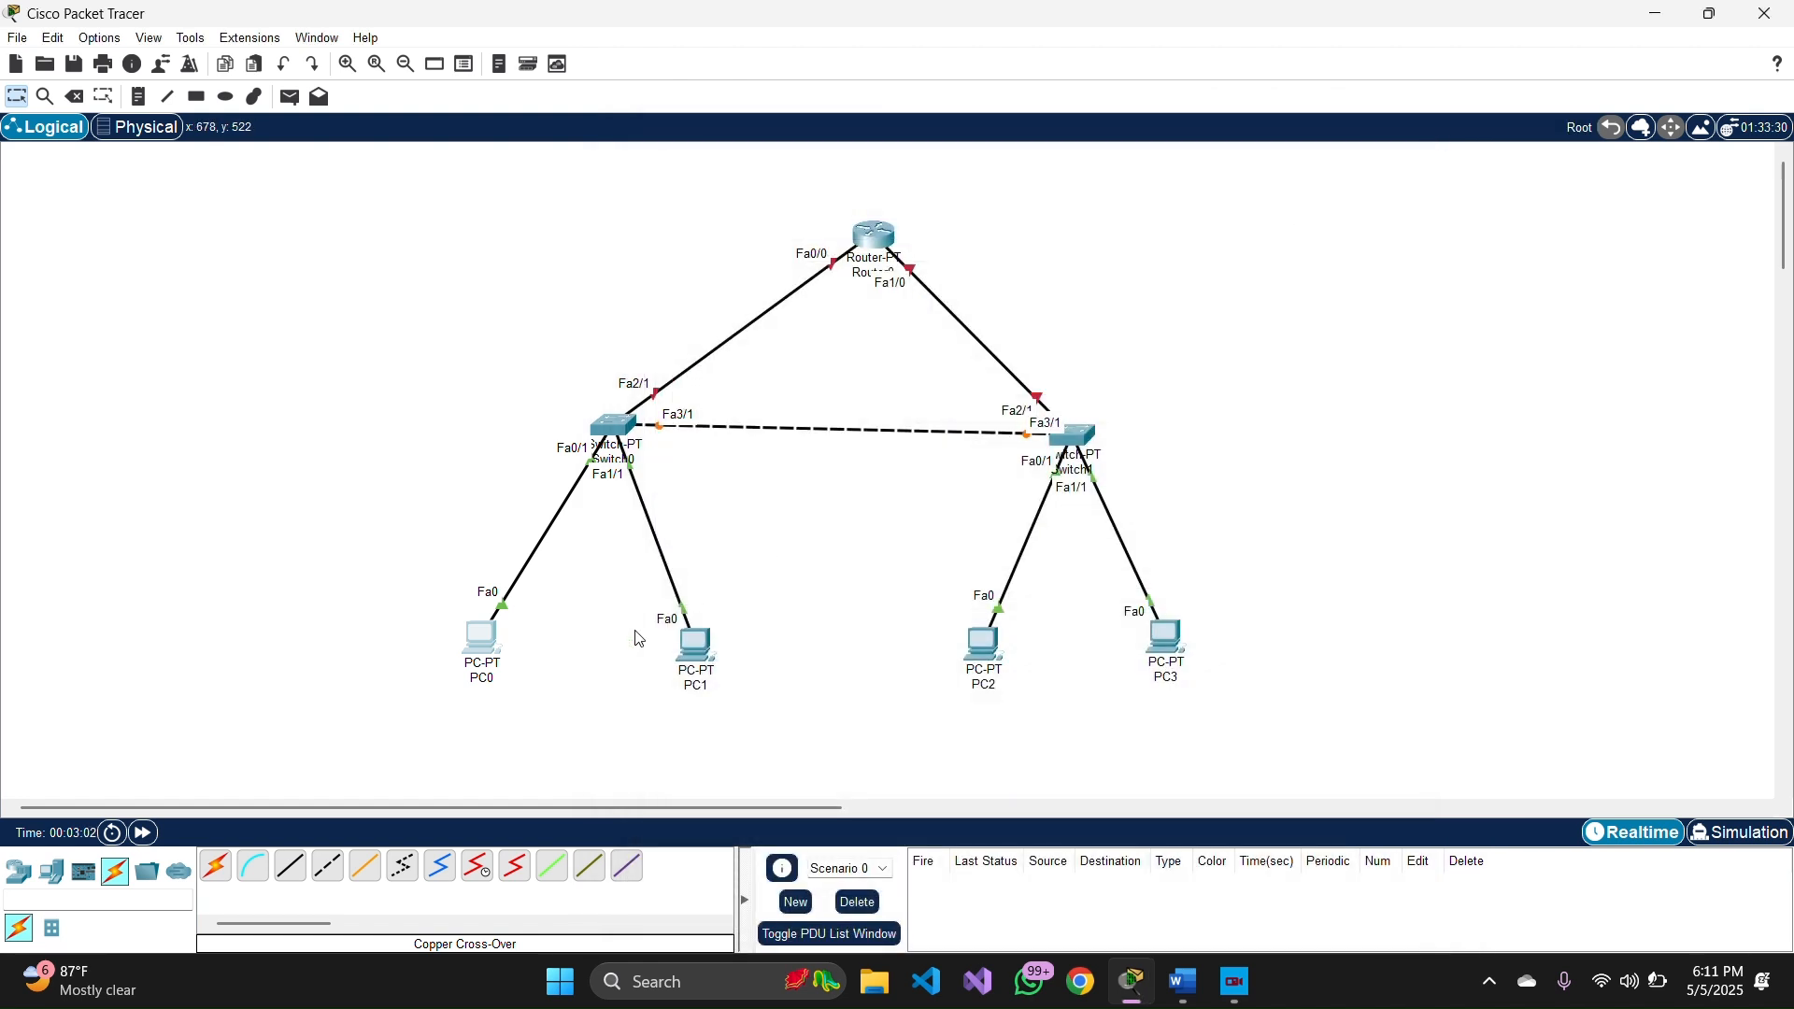
- Give PC1 the static IPv4 address 192.168.22.3, subnet mask 255.255.255.0 and default gateway 192.168.22.1
{"action": "left_click", "coordinate": [699, 649]}
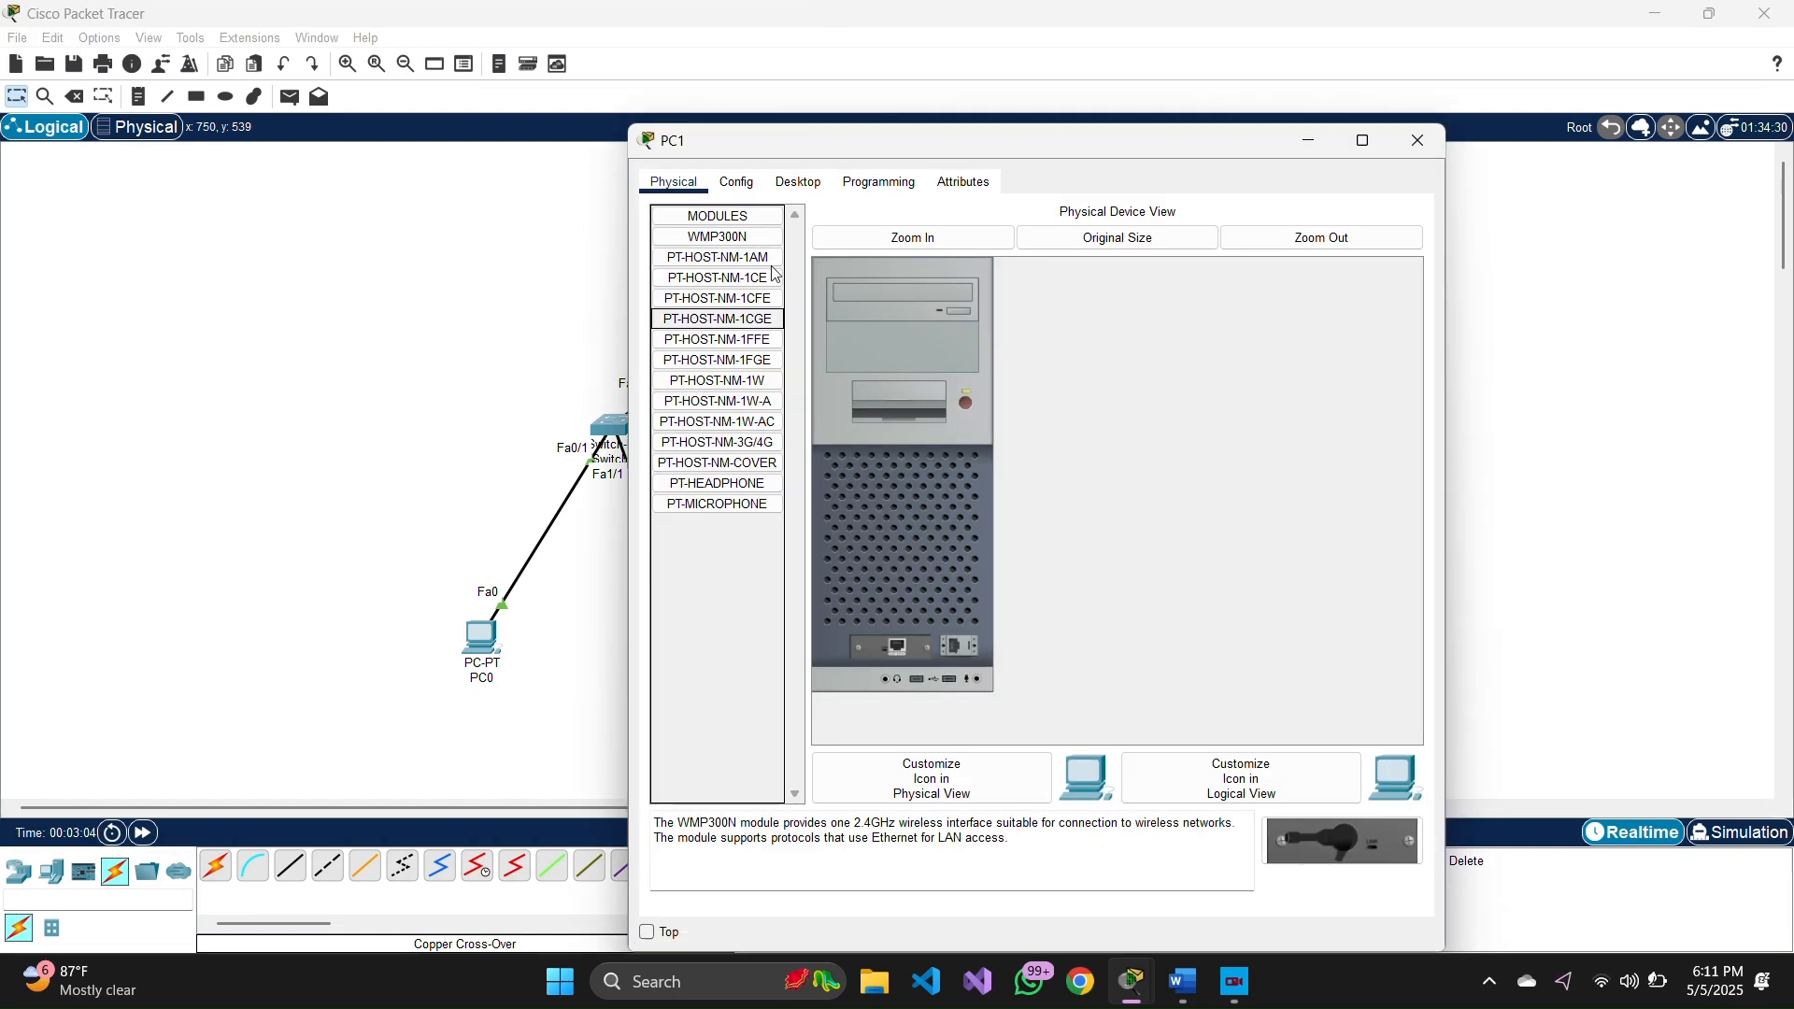
{"action": "left_click", "coordinate": [795, 187]}
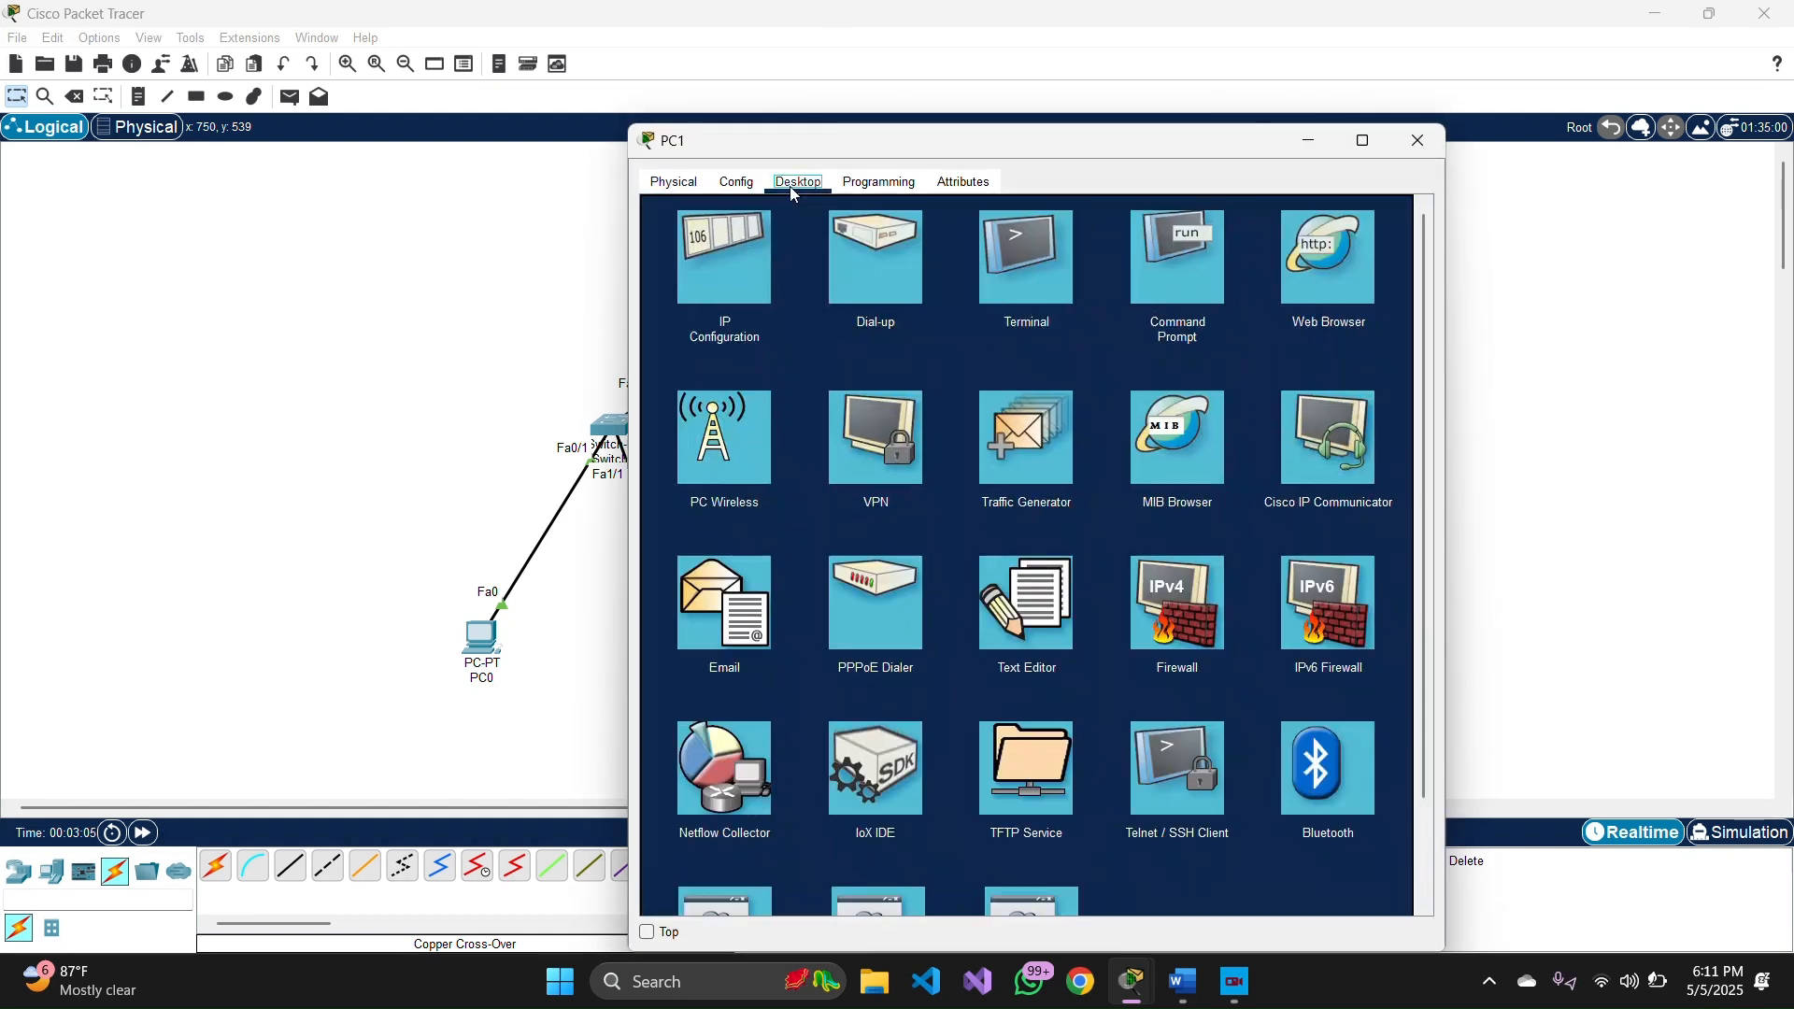
{"action": "left_click", "coordinate": [736, 243]}
{"action": "left_click", "coordinate": [930, 324]}
{"action": "type", "text": "192.168.22.3"}
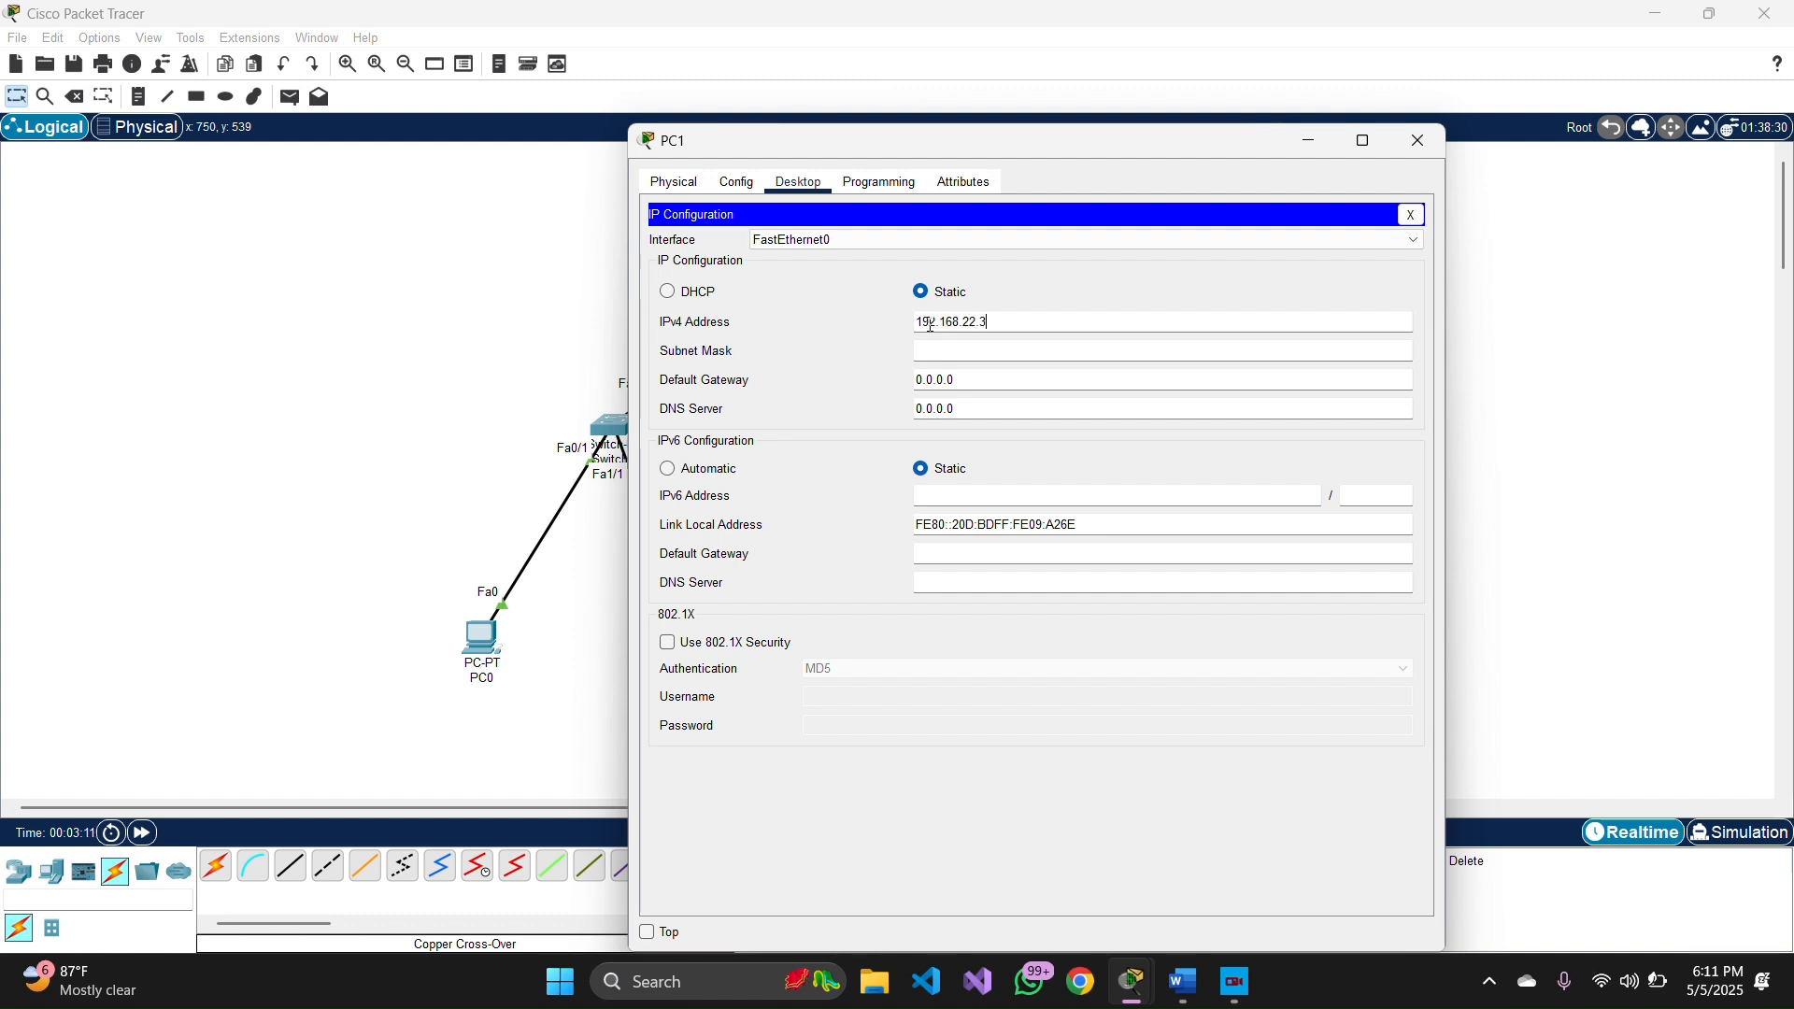
{"action": "left_click", "coordinate": [968, 349]}
{"action": "left_click", "coordinate": [975, 374]}
{"action": "key", "text": "BackSpace"}
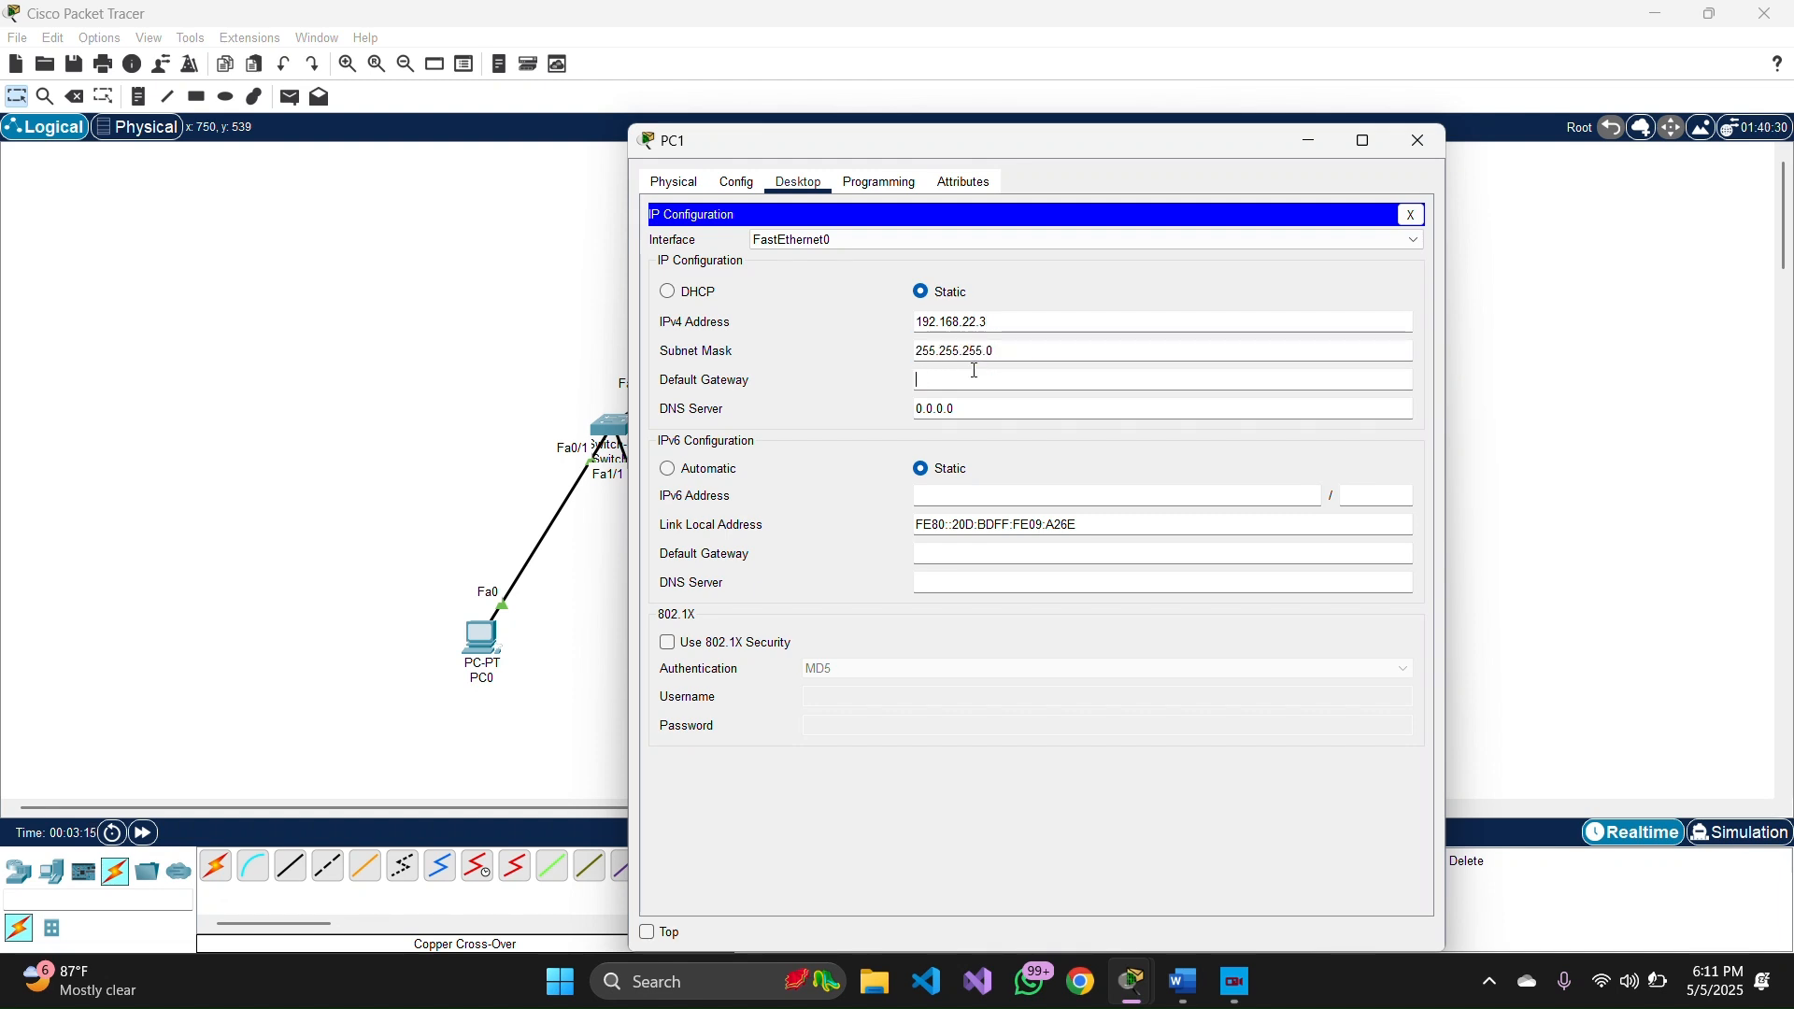
{"action": "type", "text": "192.168.22.1"}
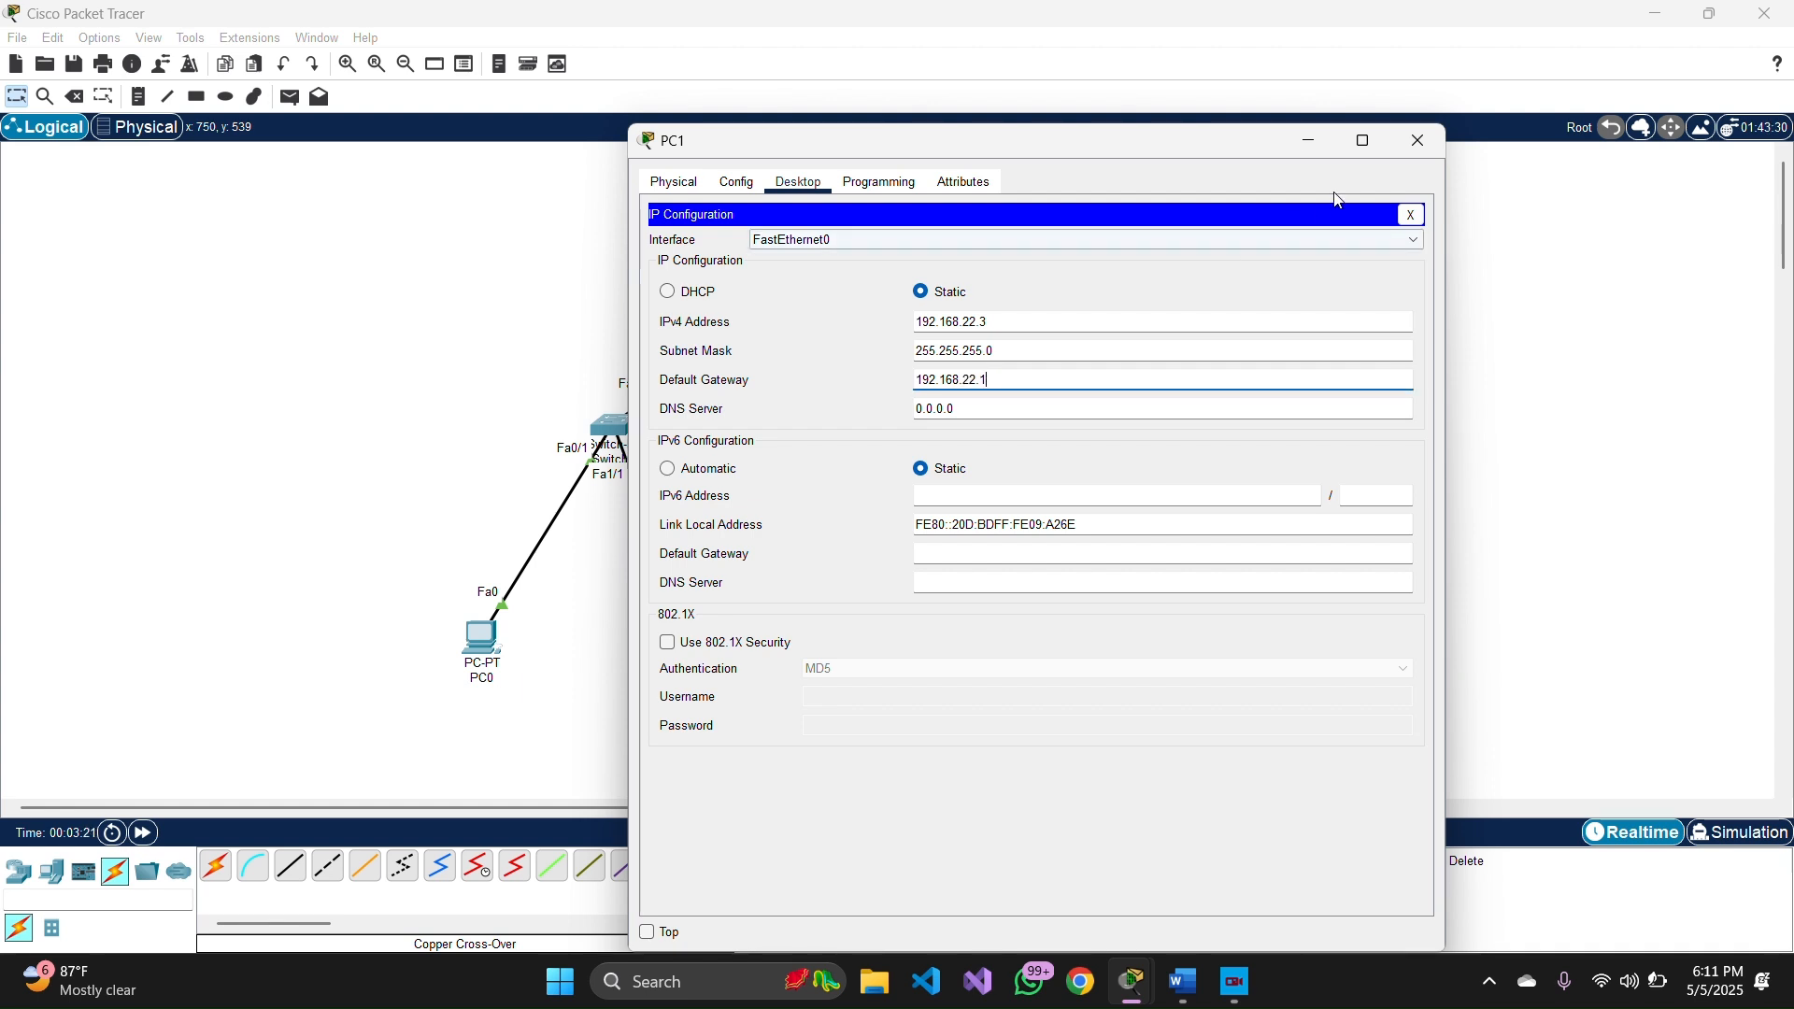
{"action": "left_click", "coordinate": [1418, 140]}
- Give PC2 the static IPv4 address 192.168.80.2, subnet mask 255.255.255.0 and default gateway 192.168.80.1
{"action": "left_click", "coordinate": [984, 641]}
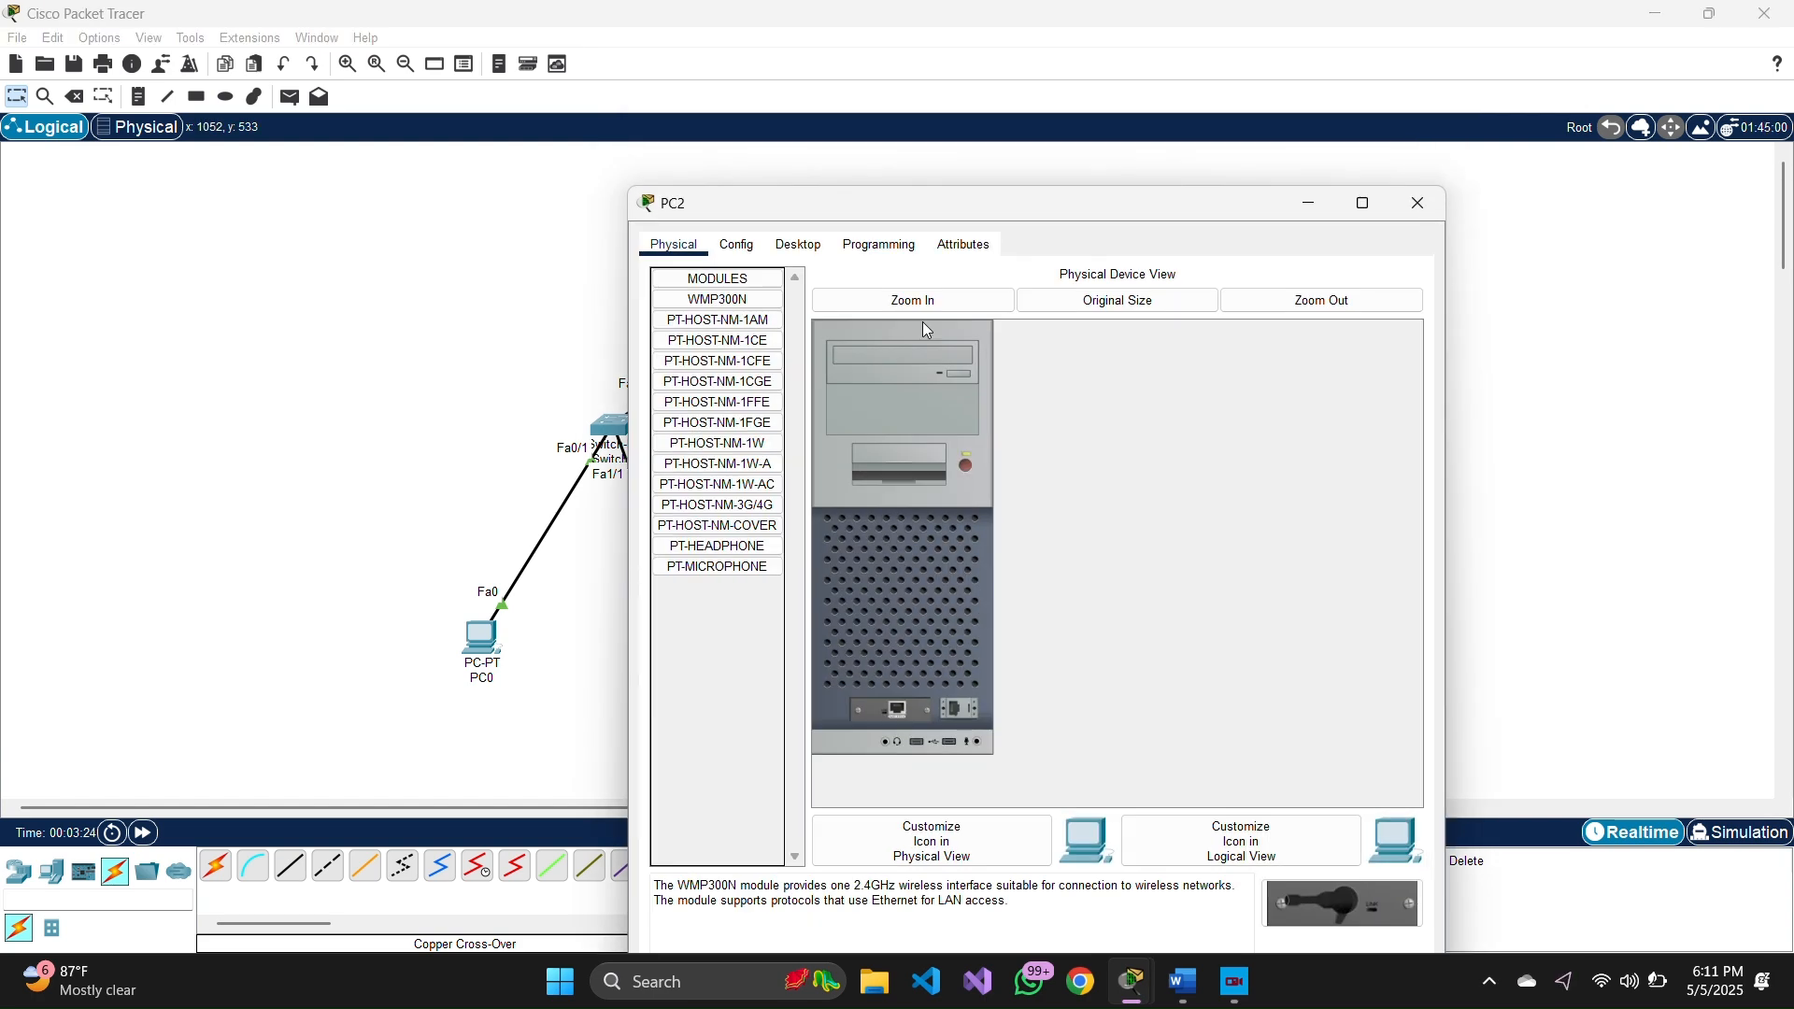
{"action": "left_click", "coordinate": [799, 245]}
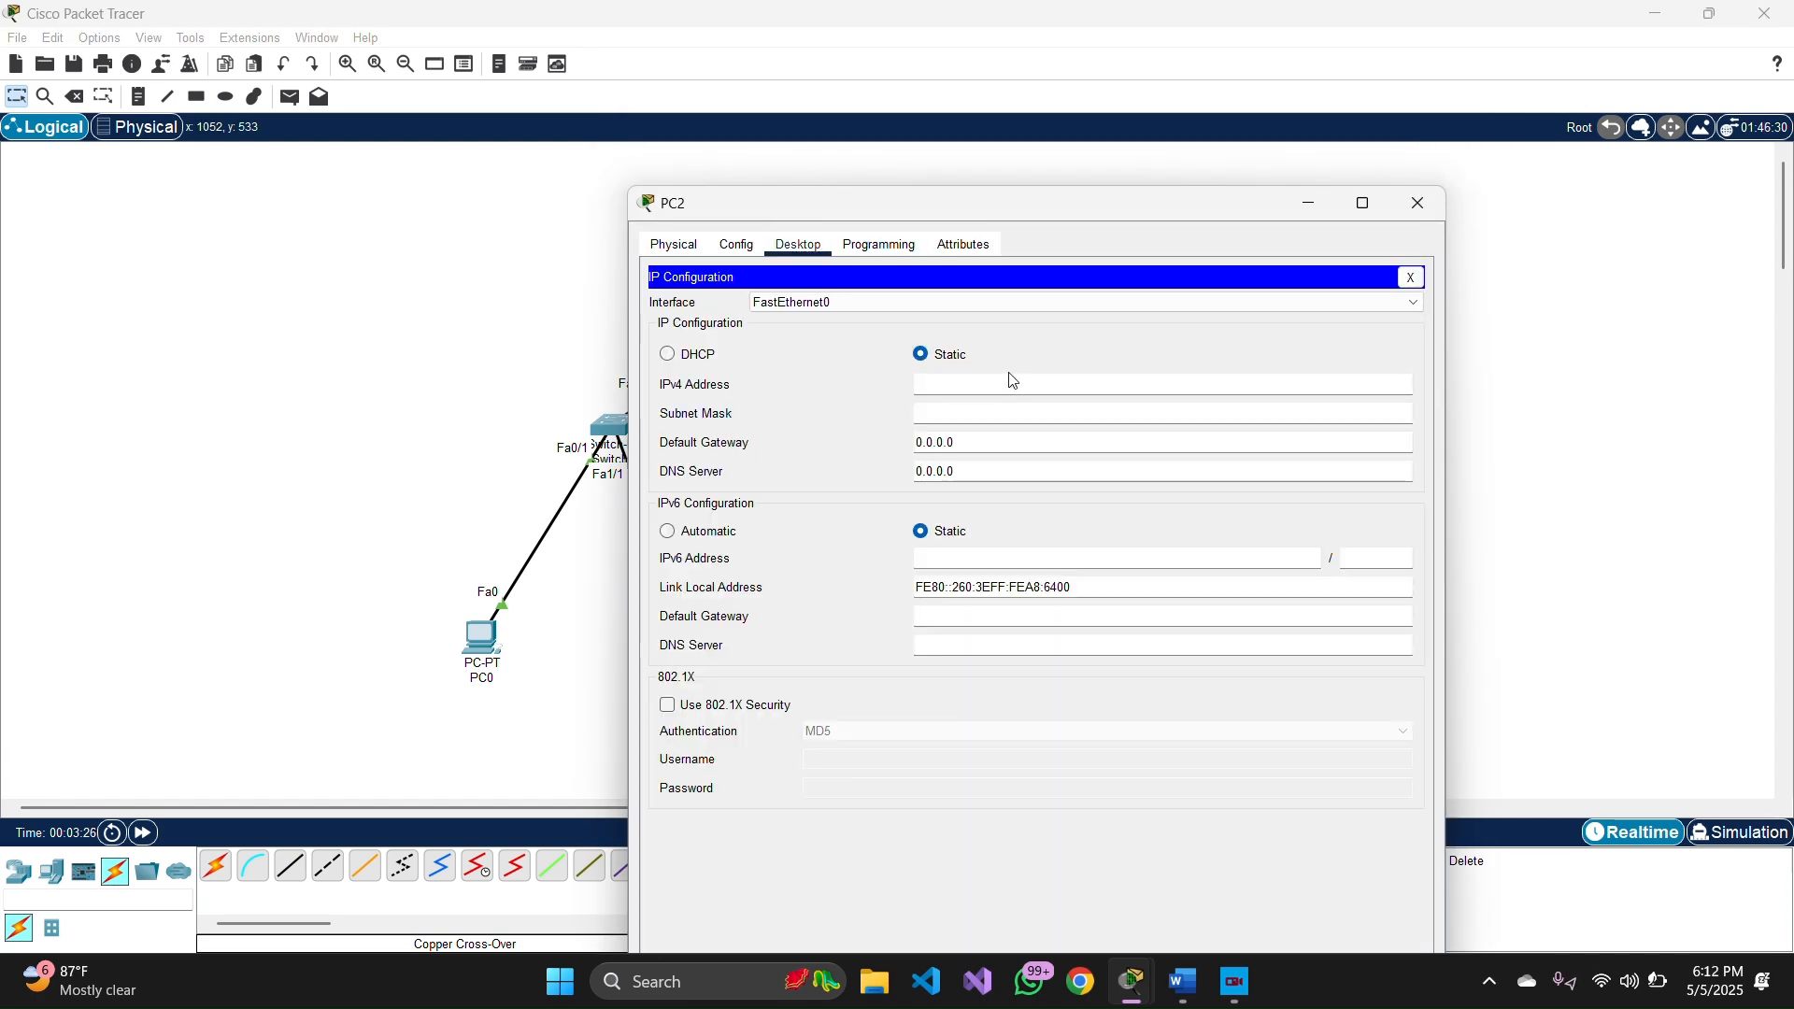
{"action": "left_click", "coordinate": [1010, 383]}
{"action": "type", "text": "192.168.80.2"}
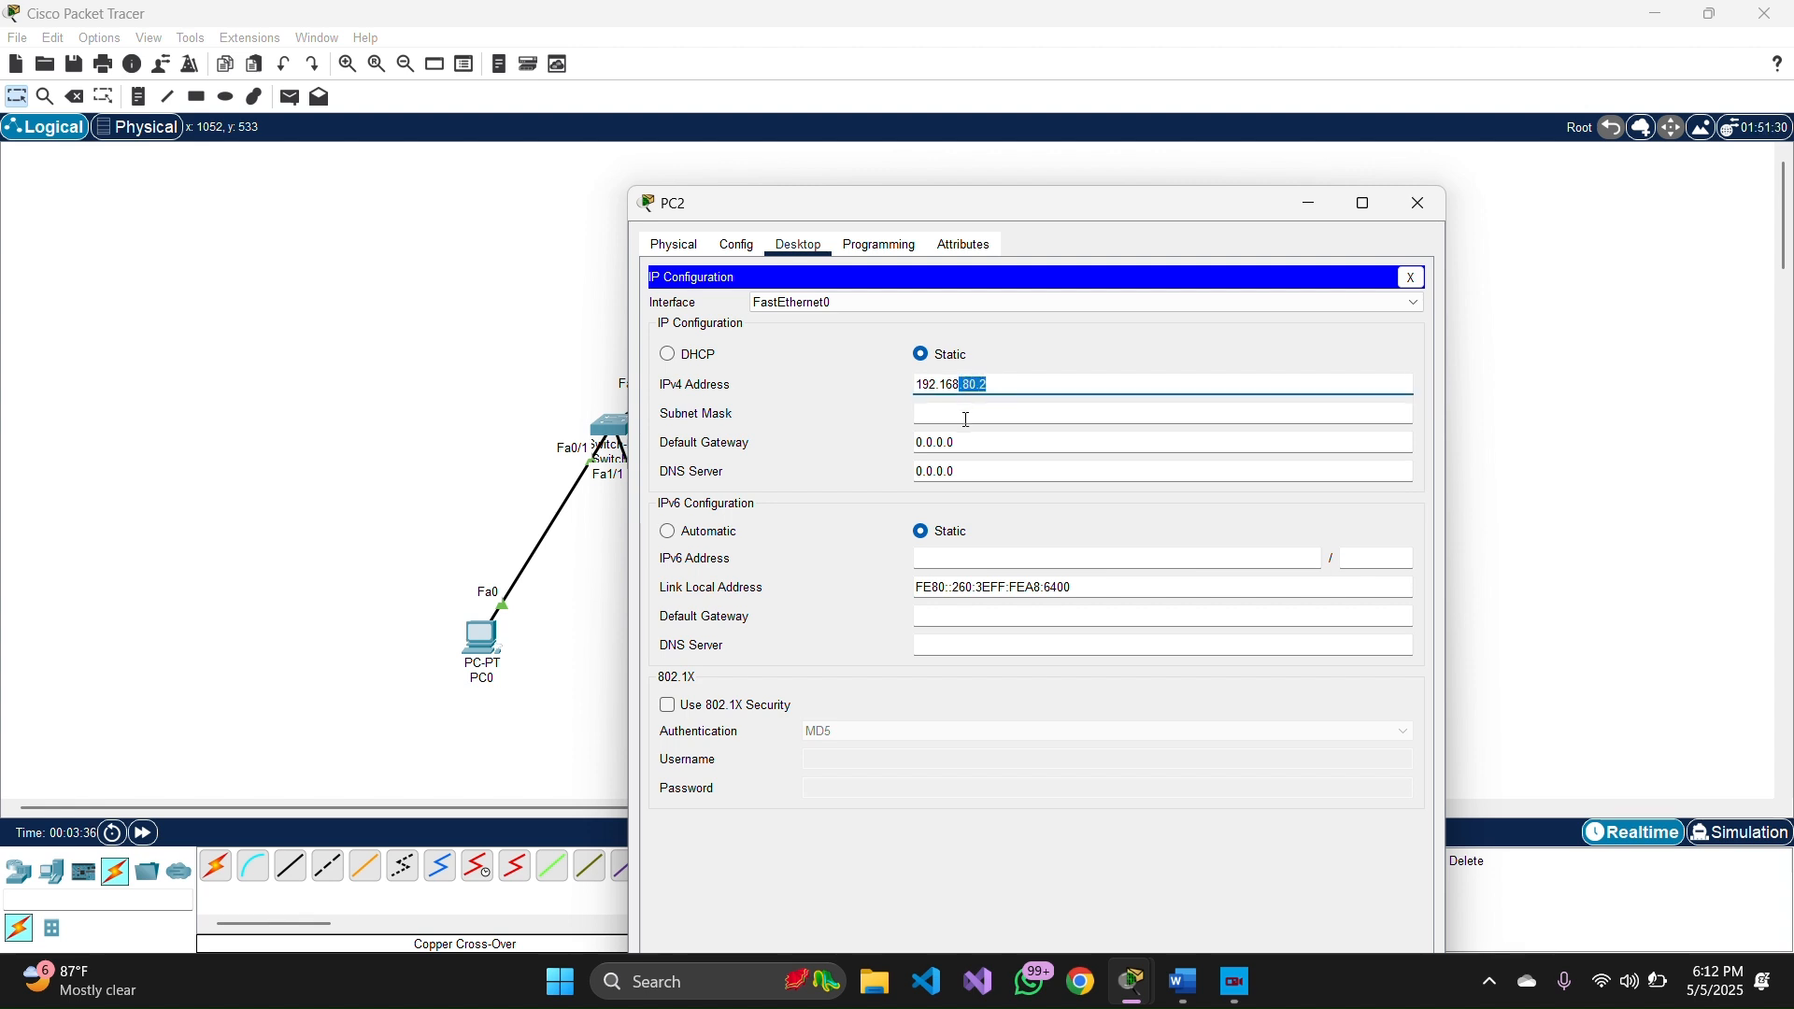
{"action": "left_click", "coordinate": [968, 419]}
{"action": "left_click", "coordinate": [990, 441]}
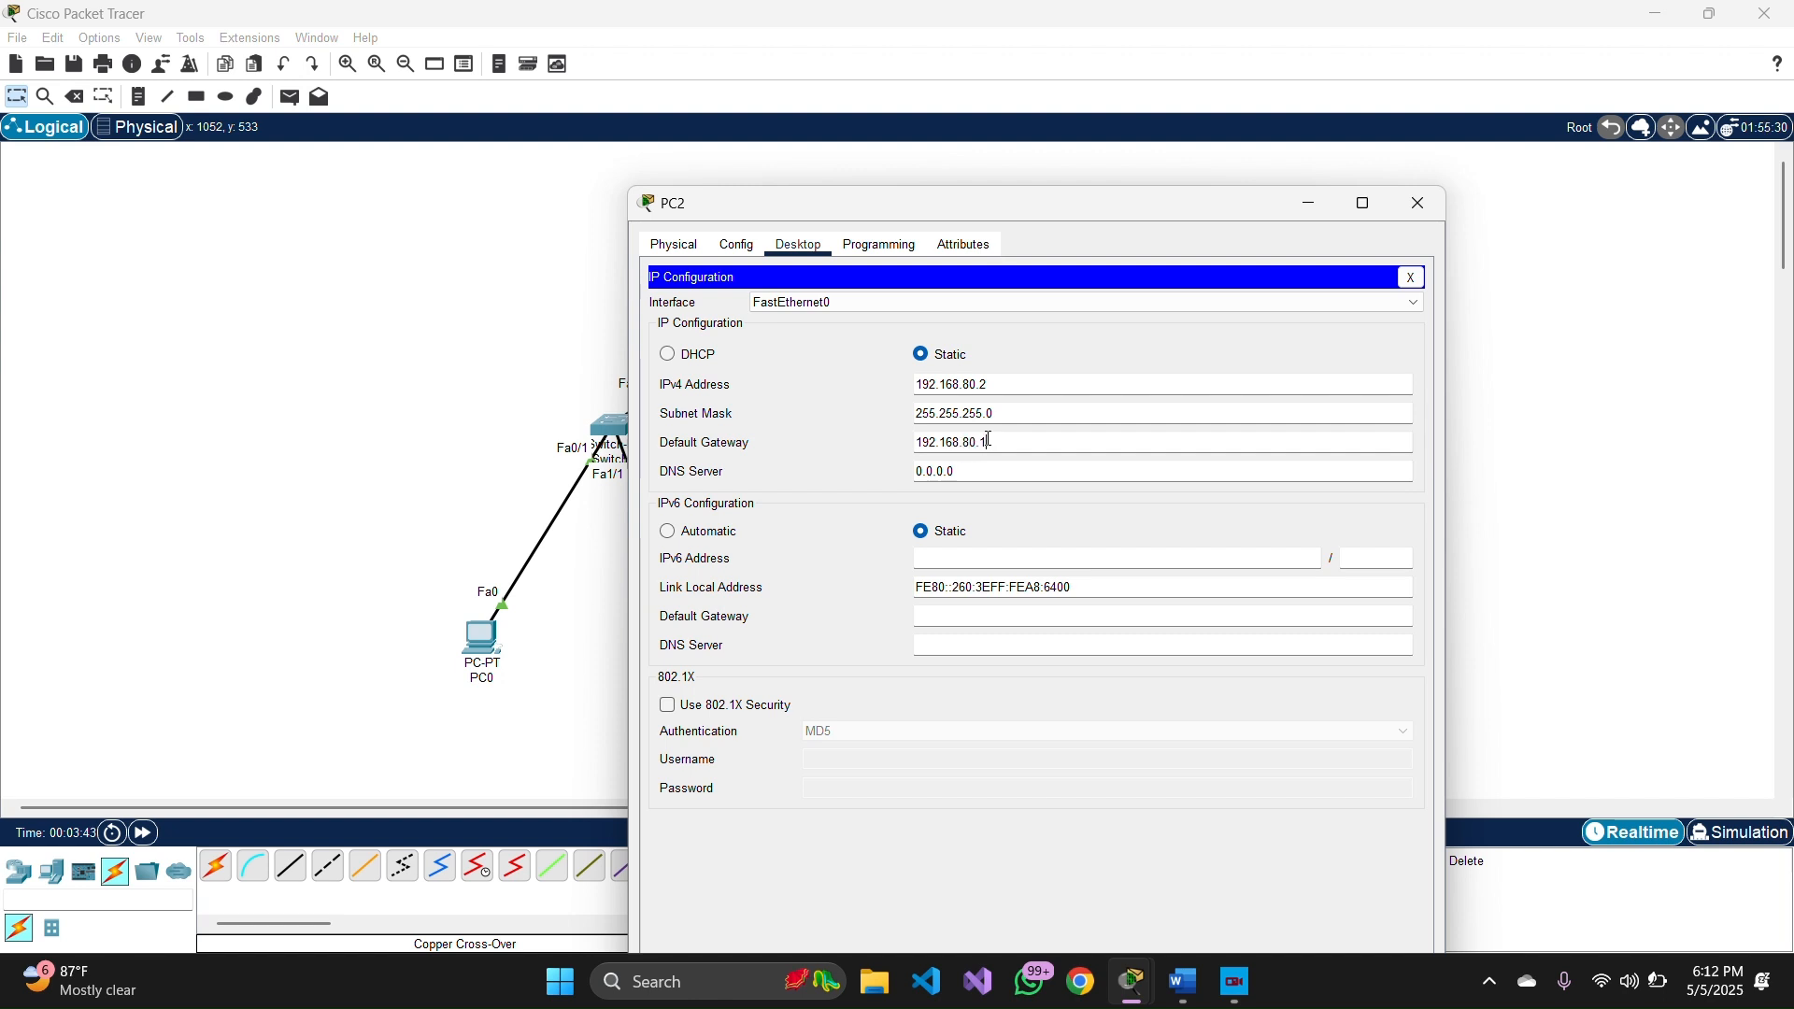
{"action": "left_click", "coordinate": [1439, 202]}
- Give PC3 the static IPv4 address 192.168.80.3, fill in its default subnet mask and set a default gateway on the same network
{"action": "left_click", "coordinate": [1182, 642]}
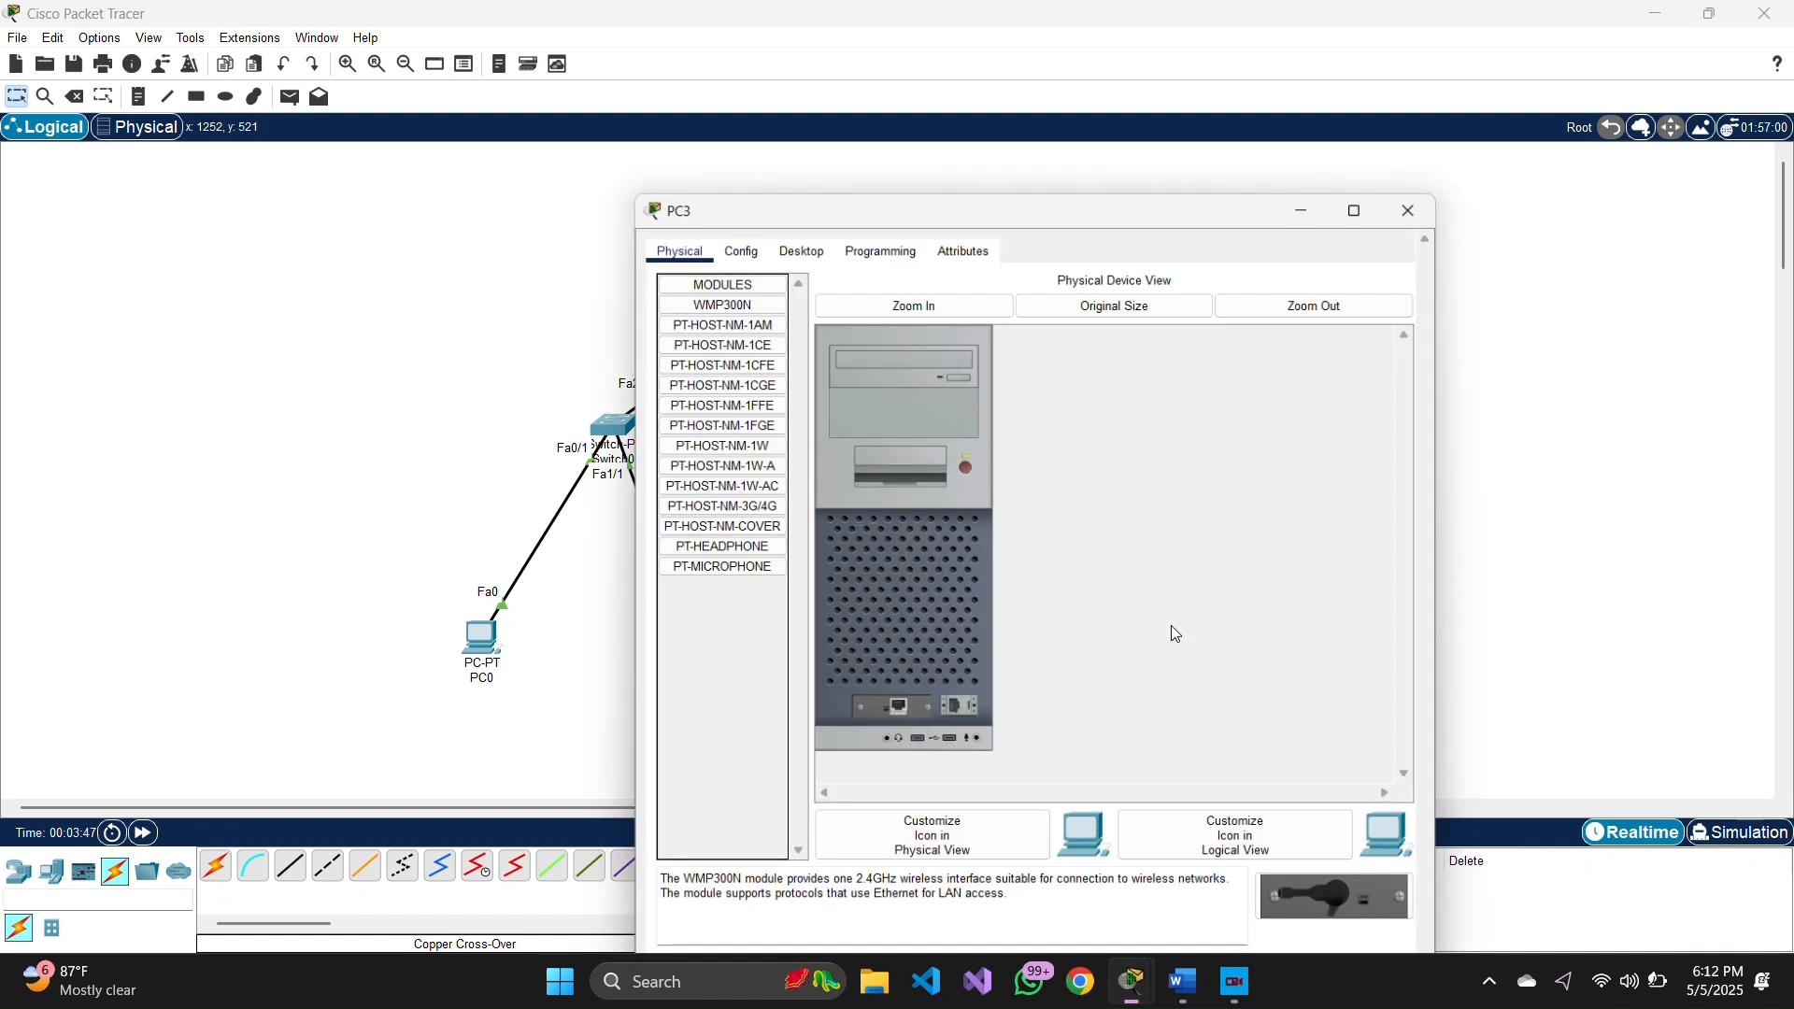
{"action": "left_click", "coordinate": [806, 189]}
{"action": "left_click", "coordinate": [721, 282]}
{"action": "left_click", "coordinate": [1064, 328]}
{"action": "type", "text": "192.168.80.3"}
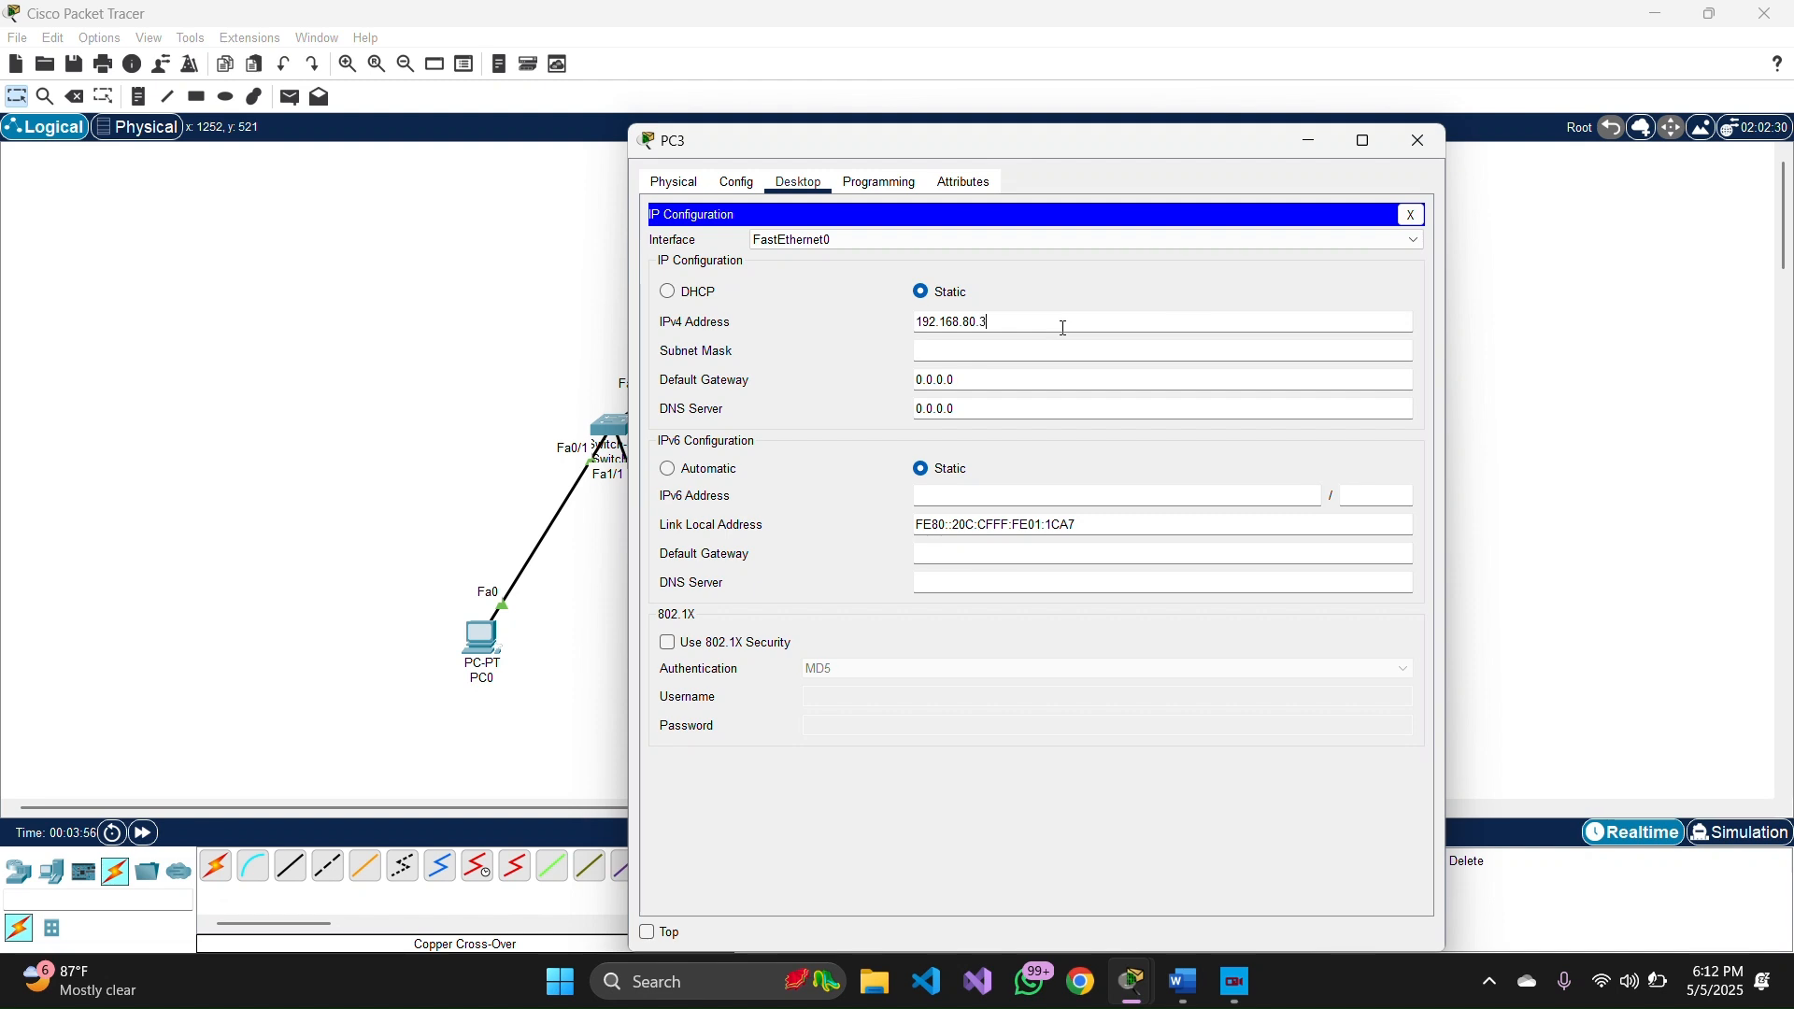
{"action": "left_click", "coordinate": [1020, 346]}
{"action": "left_click", "coordinate": [1023, 380]}
{"action": "key", "text": "BackSpace"}
{"action": "key", "text": "BackSpace"}
{"action": "key", "text": "BackSpace"}
{"action": "key", "text": "BackSpace"}
{"action": "key", "text": "BackSpace"}
{"action": "key", "text": "BackSpace"}
{"action": "type", "text": "192.168.8"}
{"action": "left_click", "coordinate": [1419, 141]}
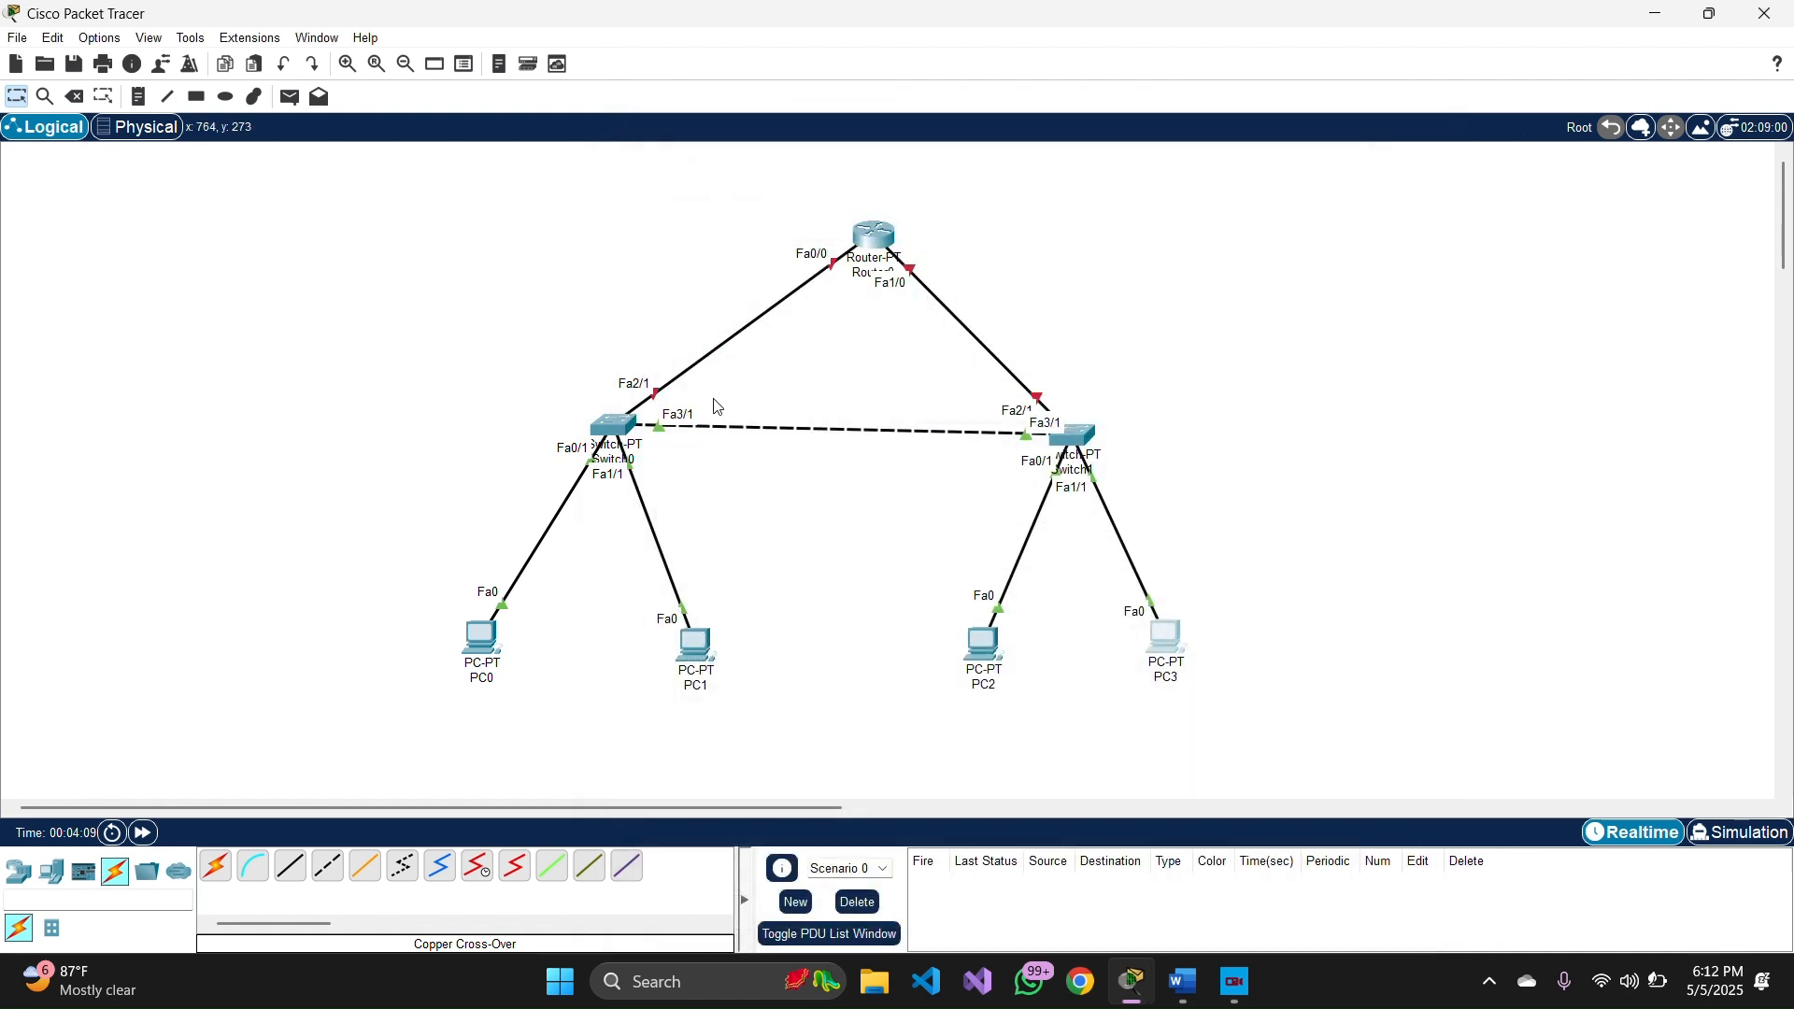
- Open the VLAN database in Switch0's configuration
{"action": "left_click", "coordinate": [617, 433]}
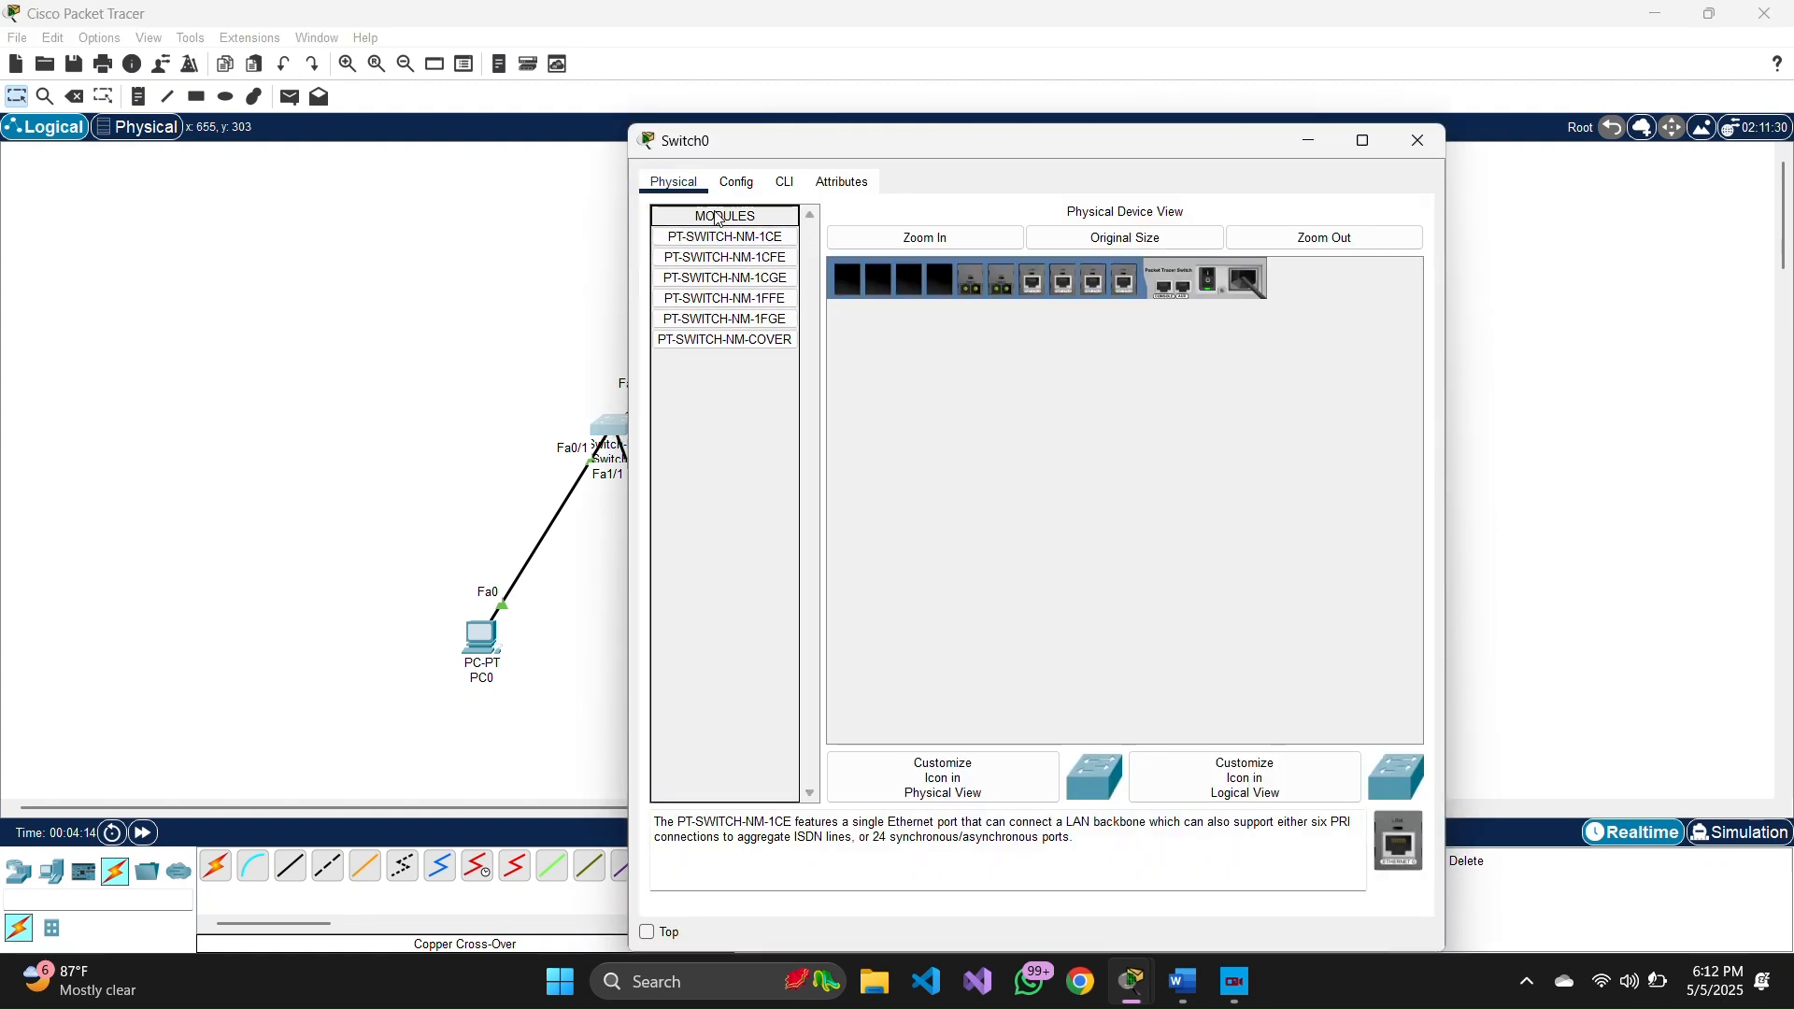
{"action": "left_click", "coordinate": [737, 182]}
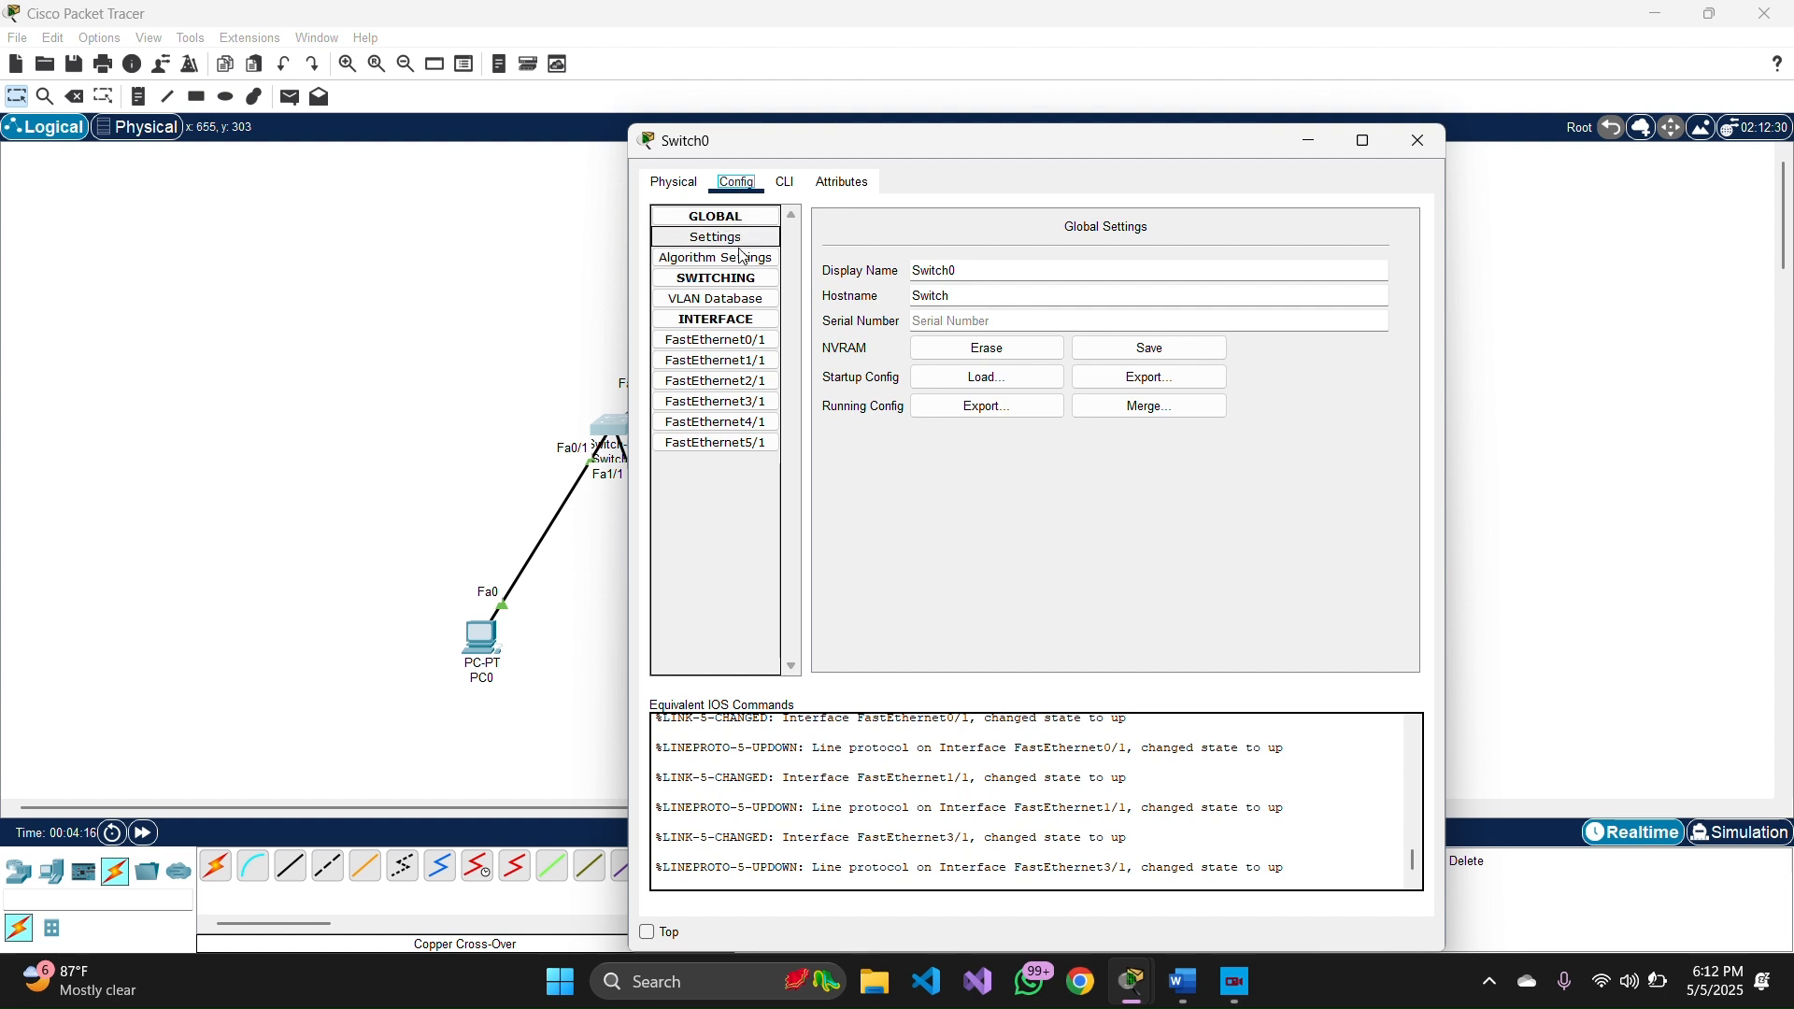
{"action": "left_click", "coordinate": [748, 300]}
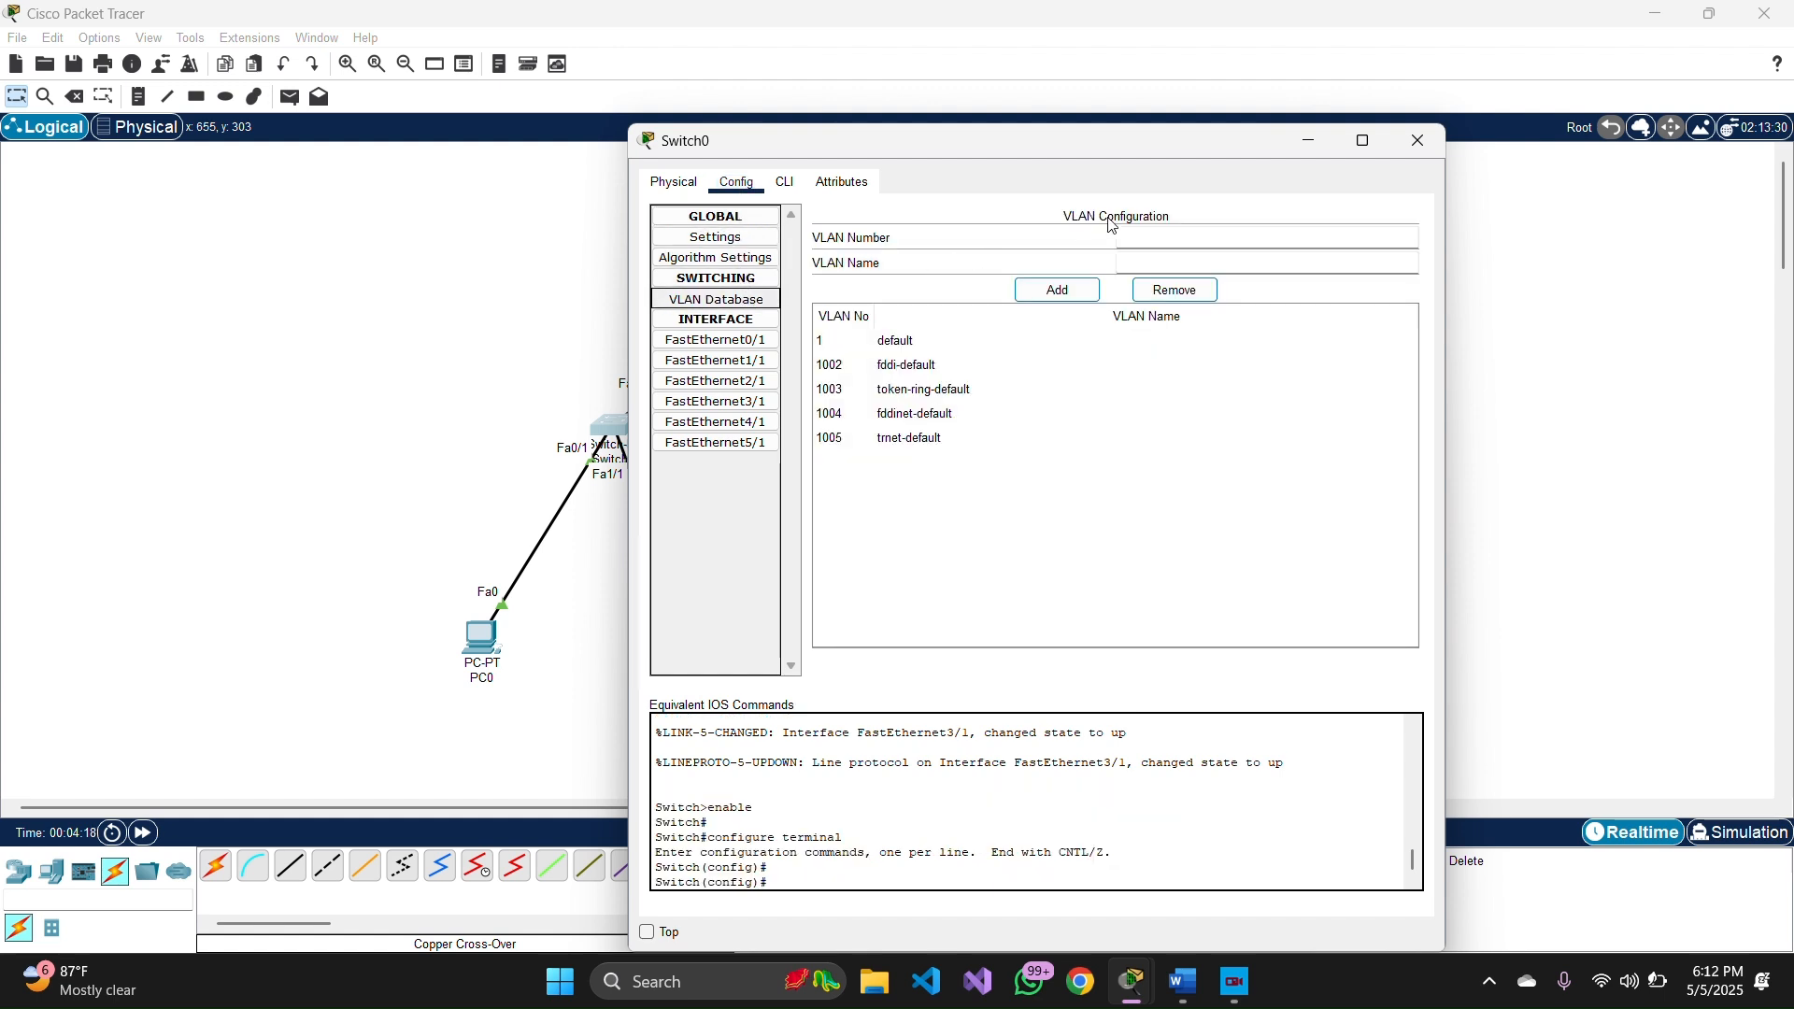
- Switch to the project brief in Word, look up the two departments' names, and return to the topology in Cisco Packet Tracer
{"action": "left_click", "coordinate": [1185, 981]}
{"action": "scroll", "coordinate": [1059, 483], "scroll_direction": "up", "scroll_amount": 5}
{"action": "scroll", "coordinate": [1059, 483], "scroll_direction": "up", "scroll_amount": 1}
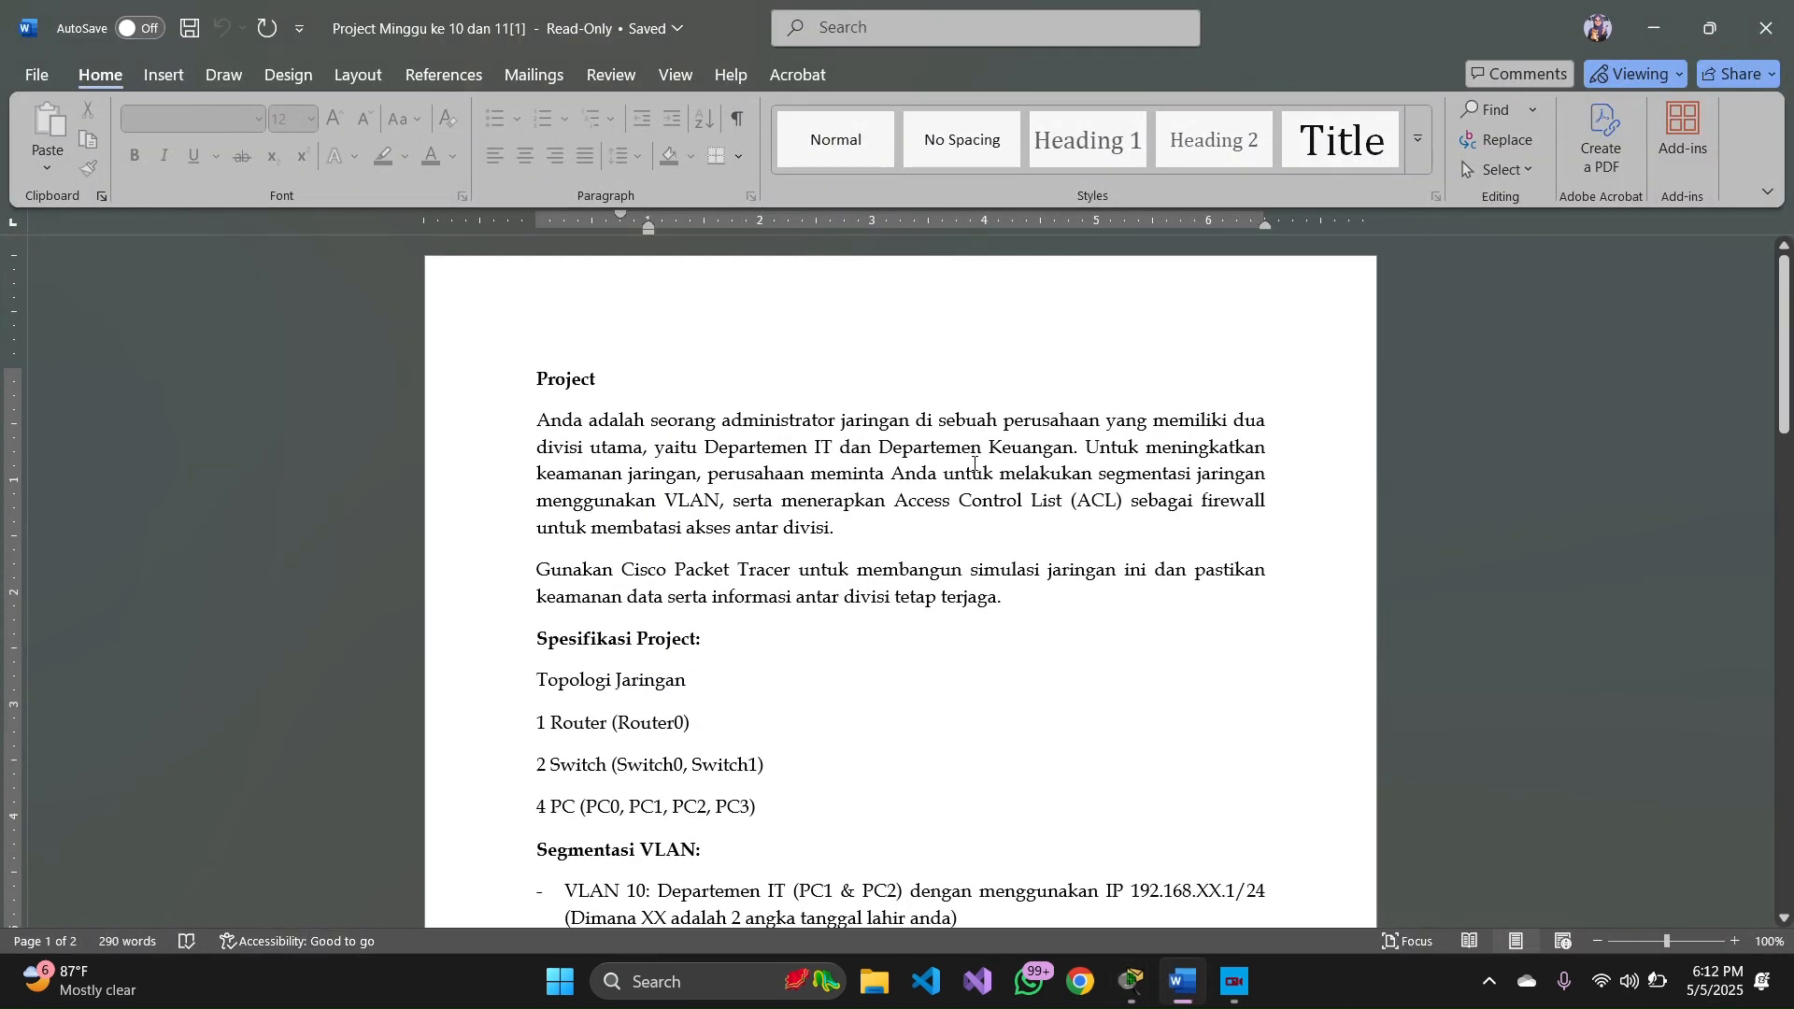
{"action": "left_click_drag", "start_coordinate": [705, 449], "coordinate": [1059, 455]}
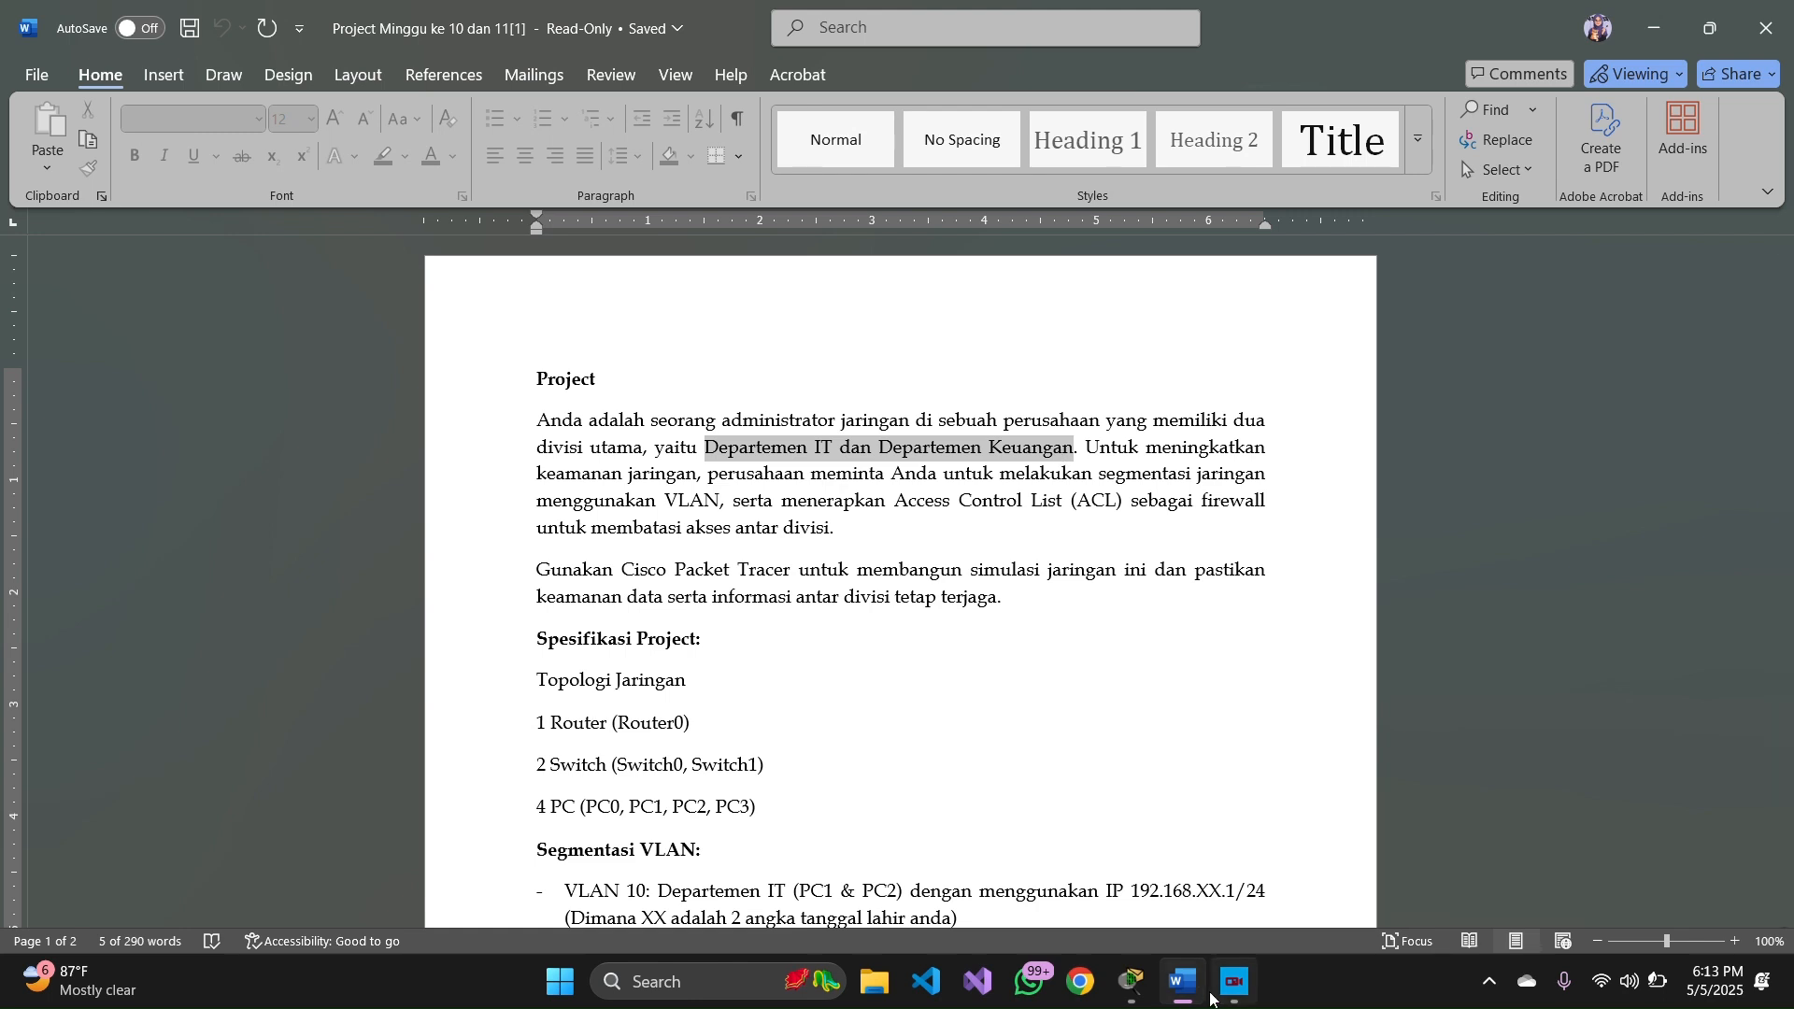
{"action": "mouse_move", "coordinate": [1133, 982]}
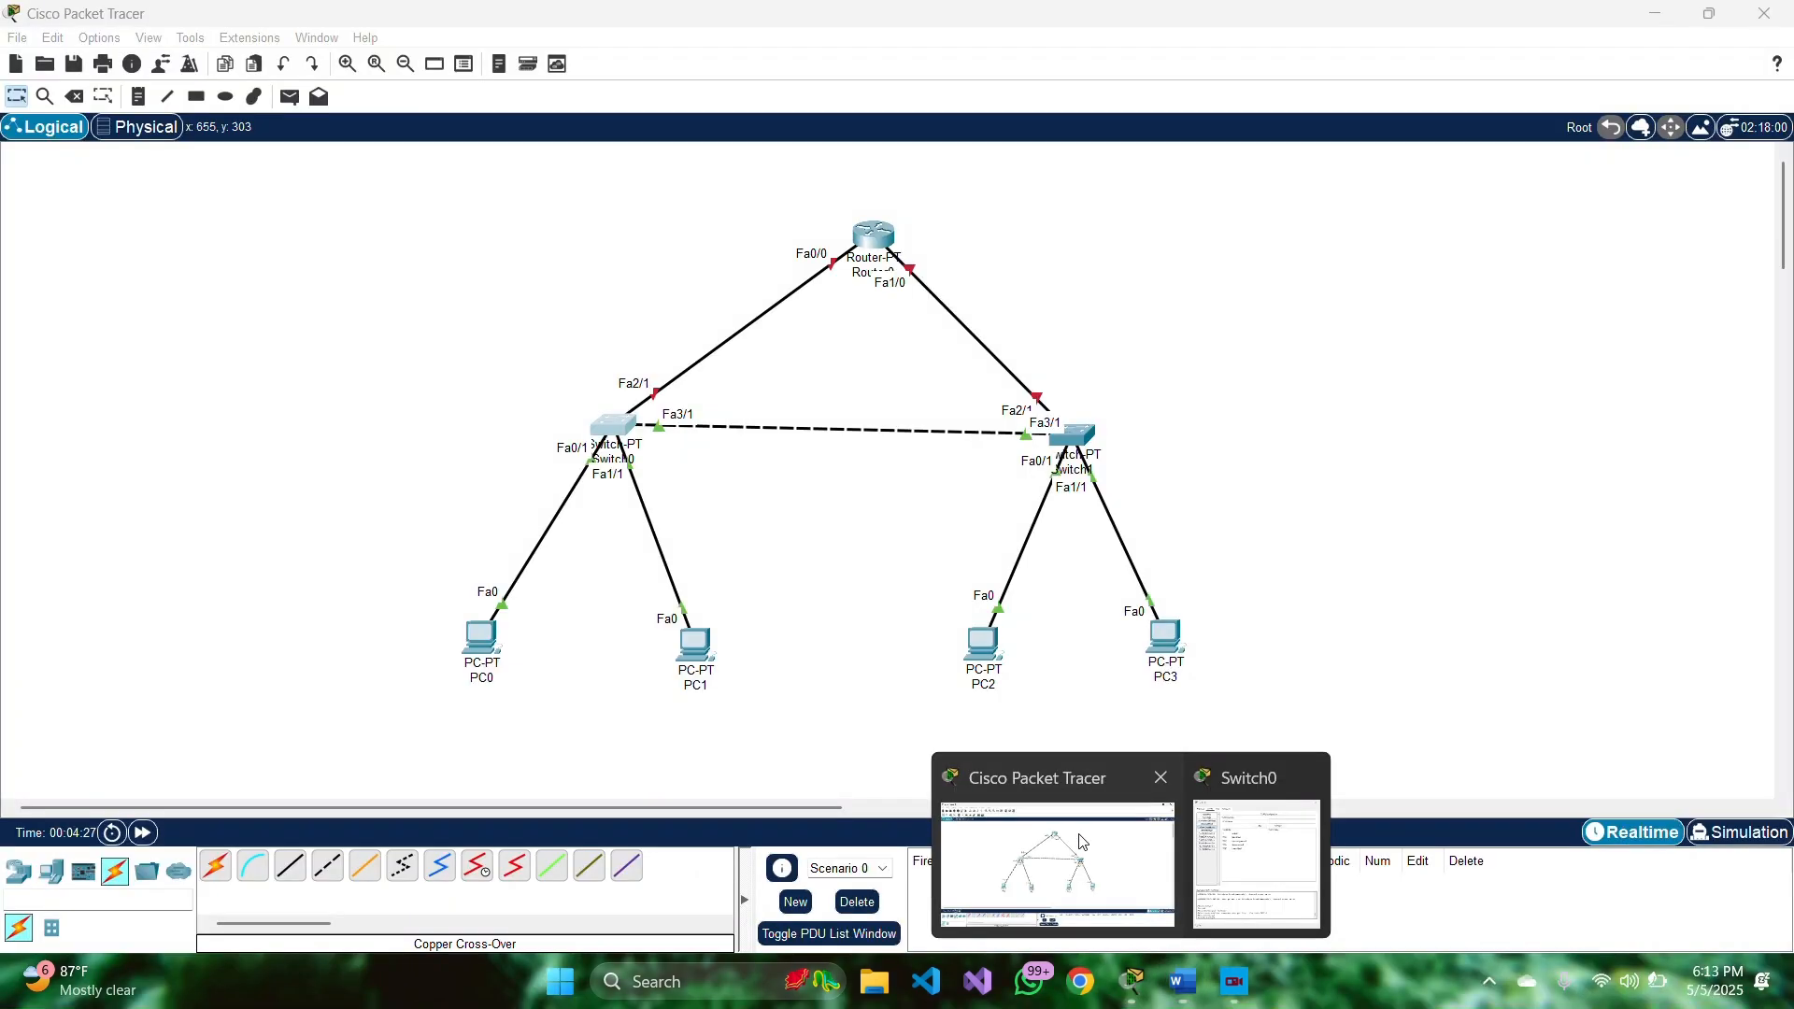
{"action": "left_click", "coordinate": [1081, 842]}
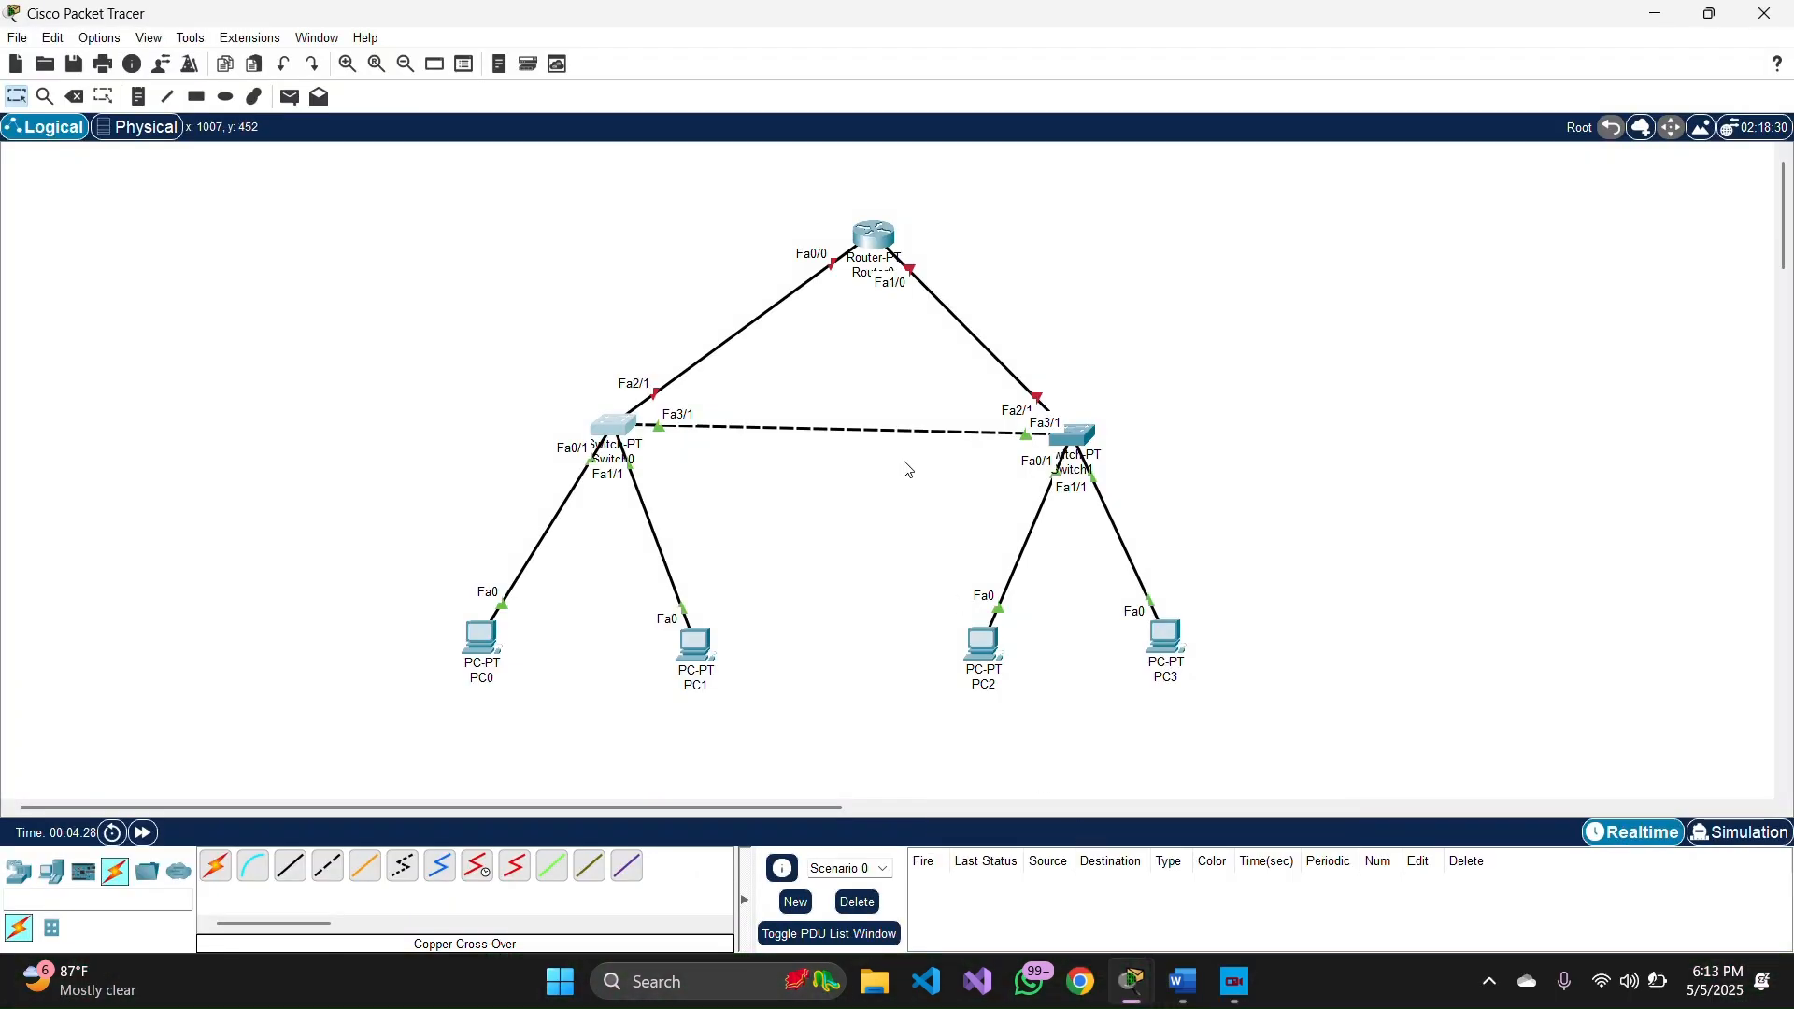
- Add VLAN 10 named "it" to Switch0's VLAN database
{"action": "left_click", "coordinate": [619, 436]}
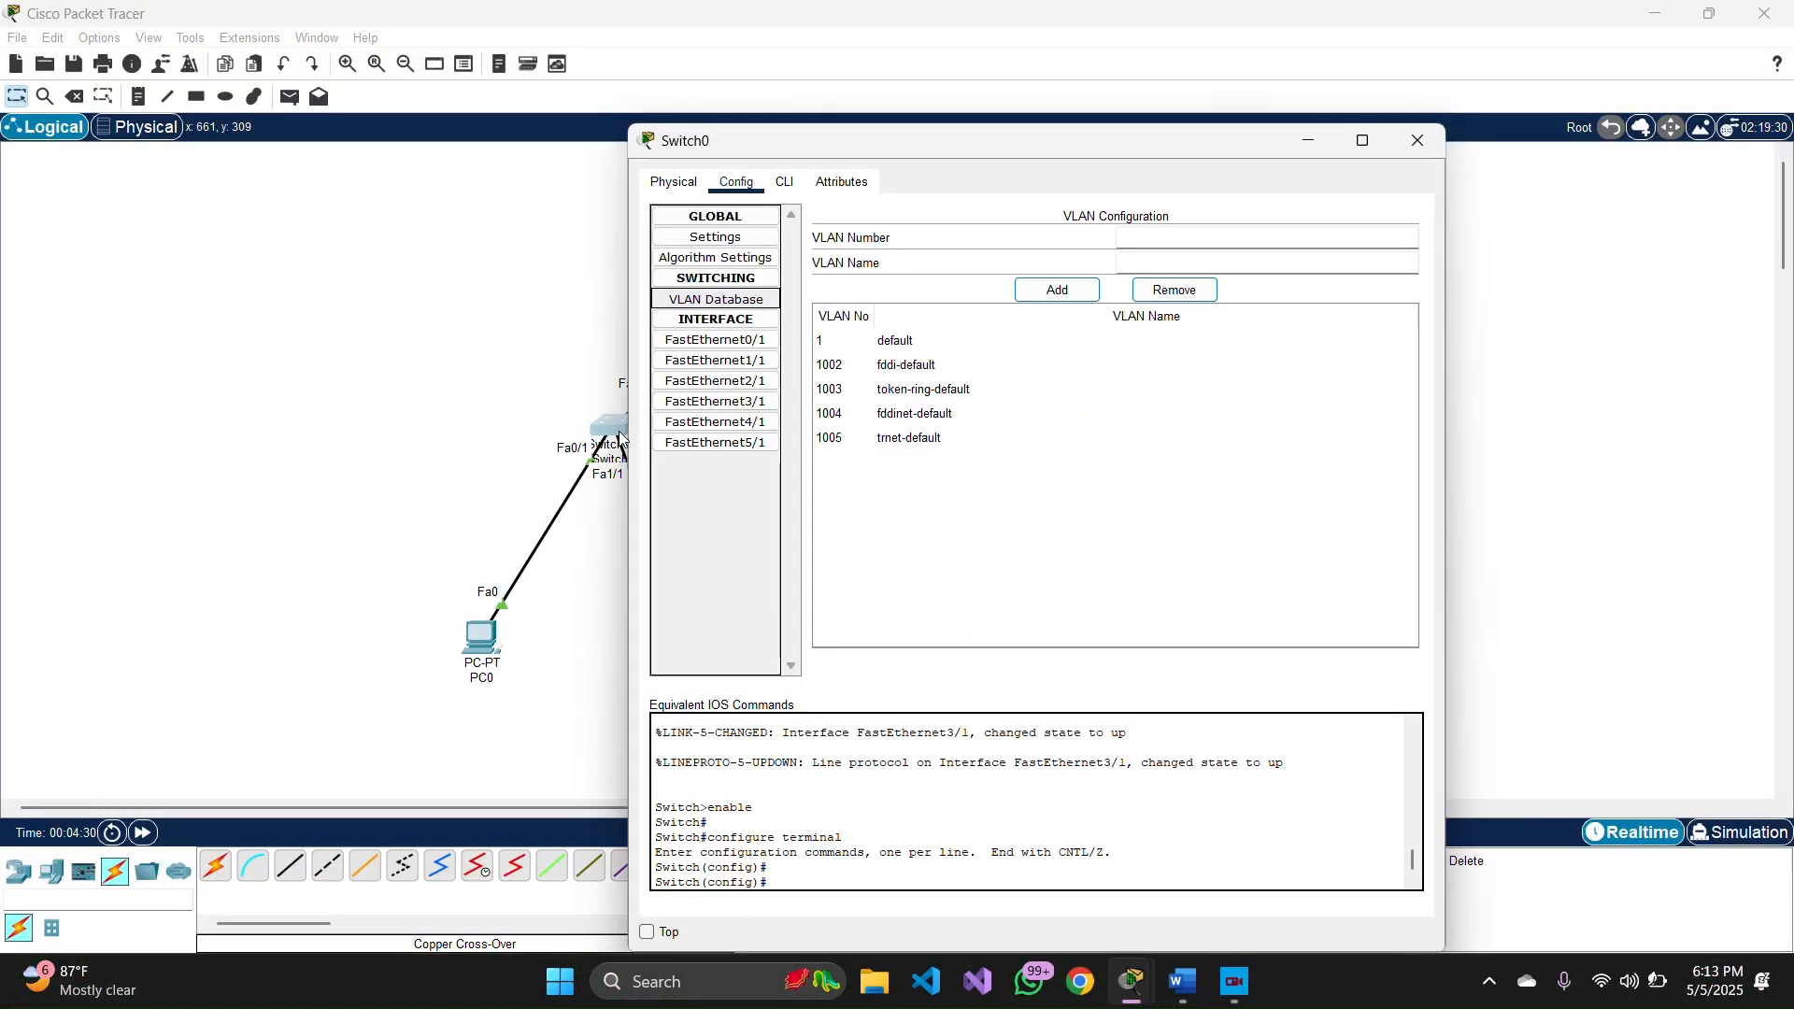
{"action": "left_click", "coordinate": [1132, 240]}
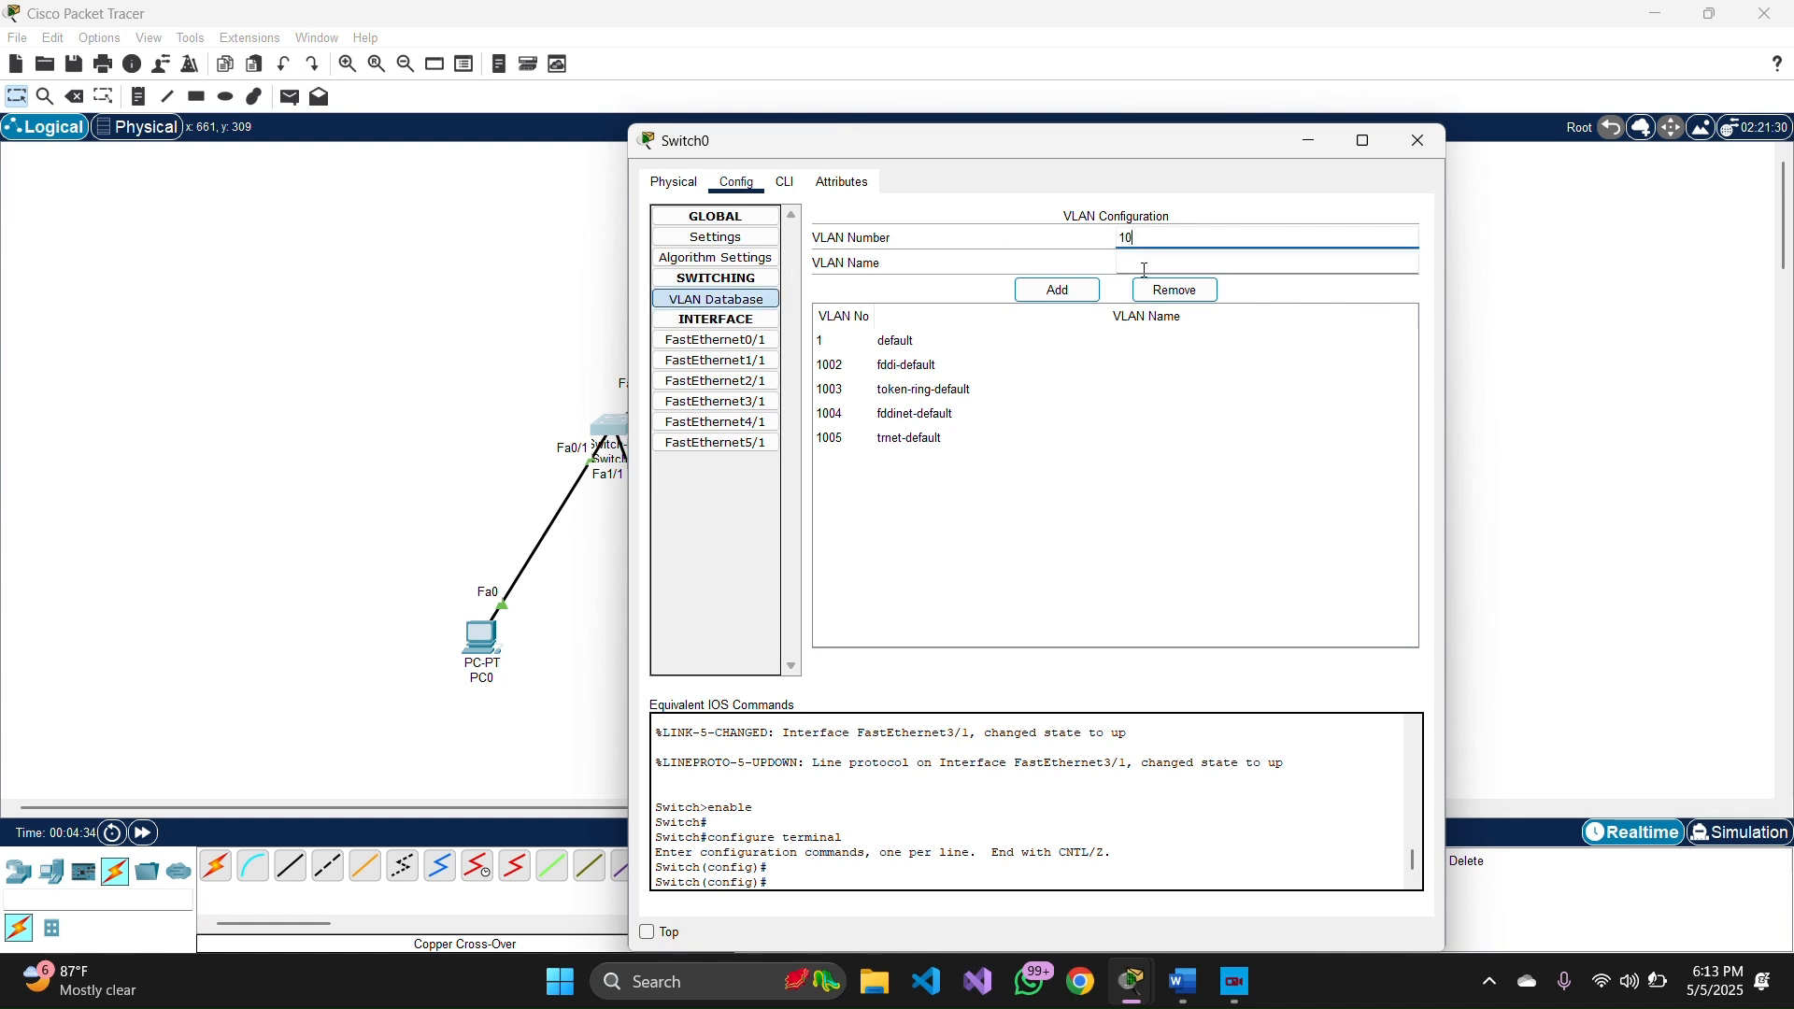
{"action": "left_click", "coordinate": [1147, 265]}
{"action": "left_click", "coordinate": [1057, 290]}
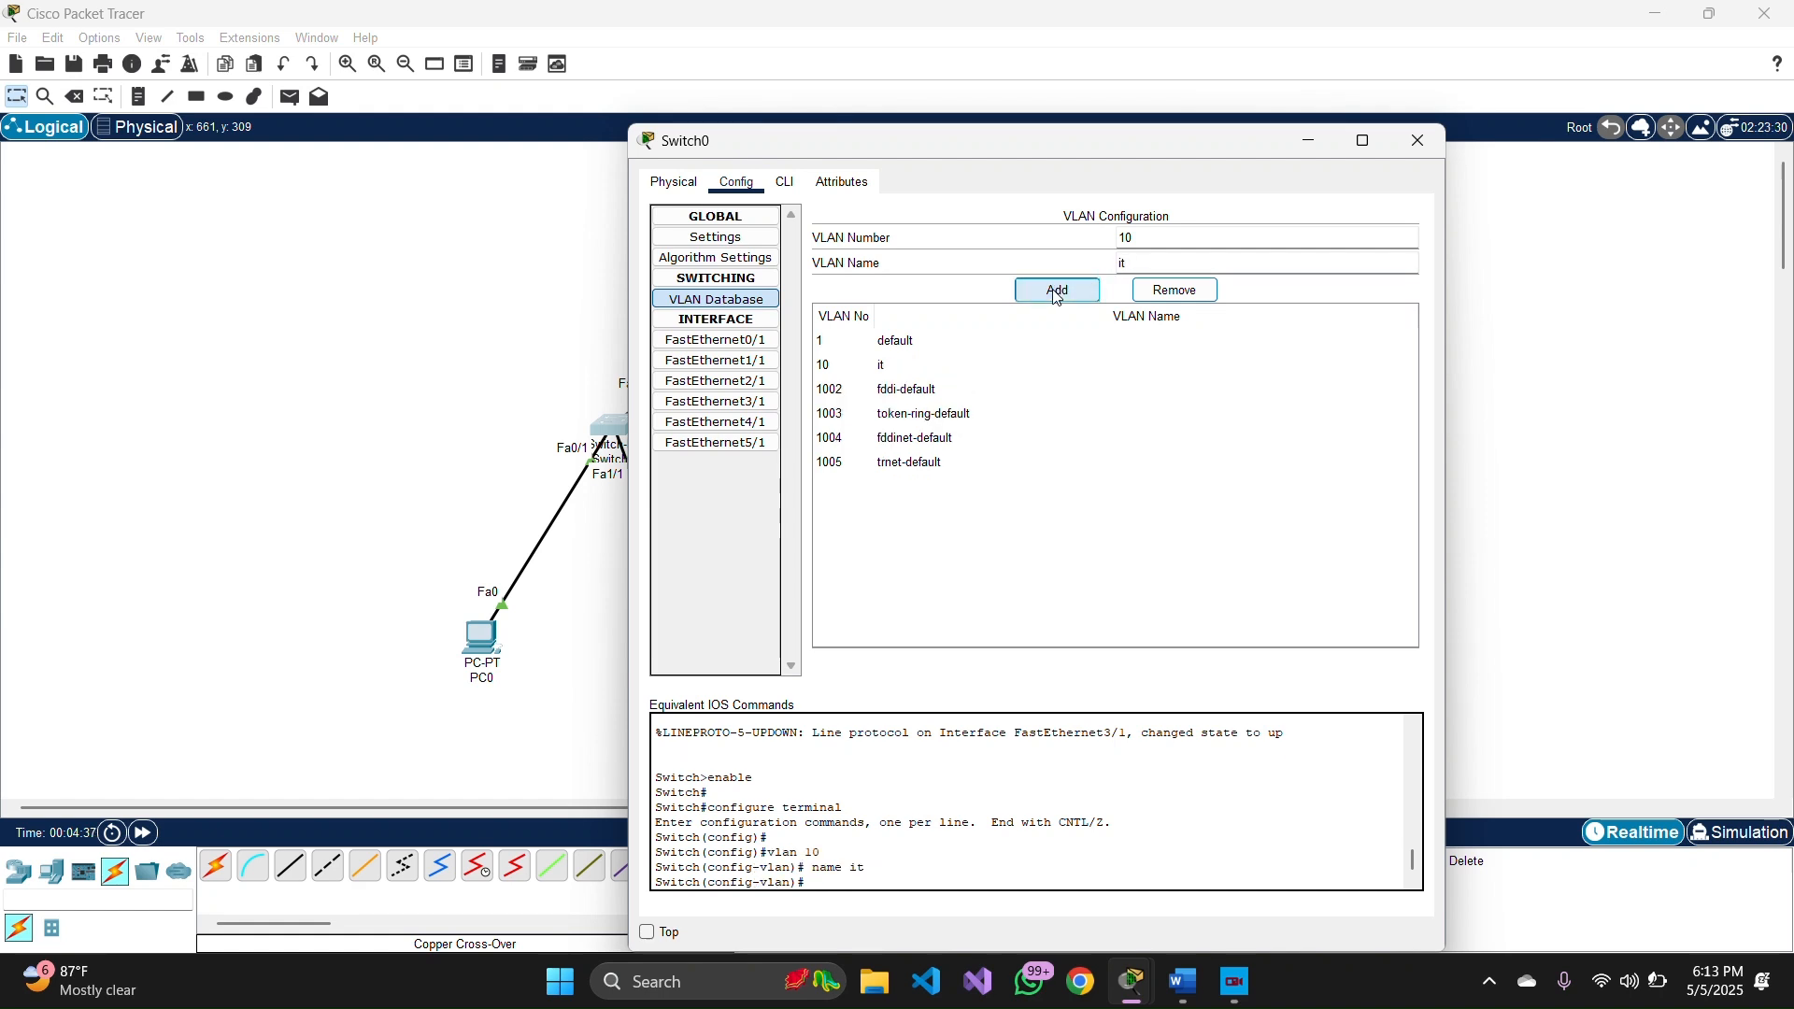
- Assign Switch0's access ports FastEthernet0/1 and FastEthernet1/1 to VLAN 10
{"action": "left_click", "coordinate": [715, 340]}
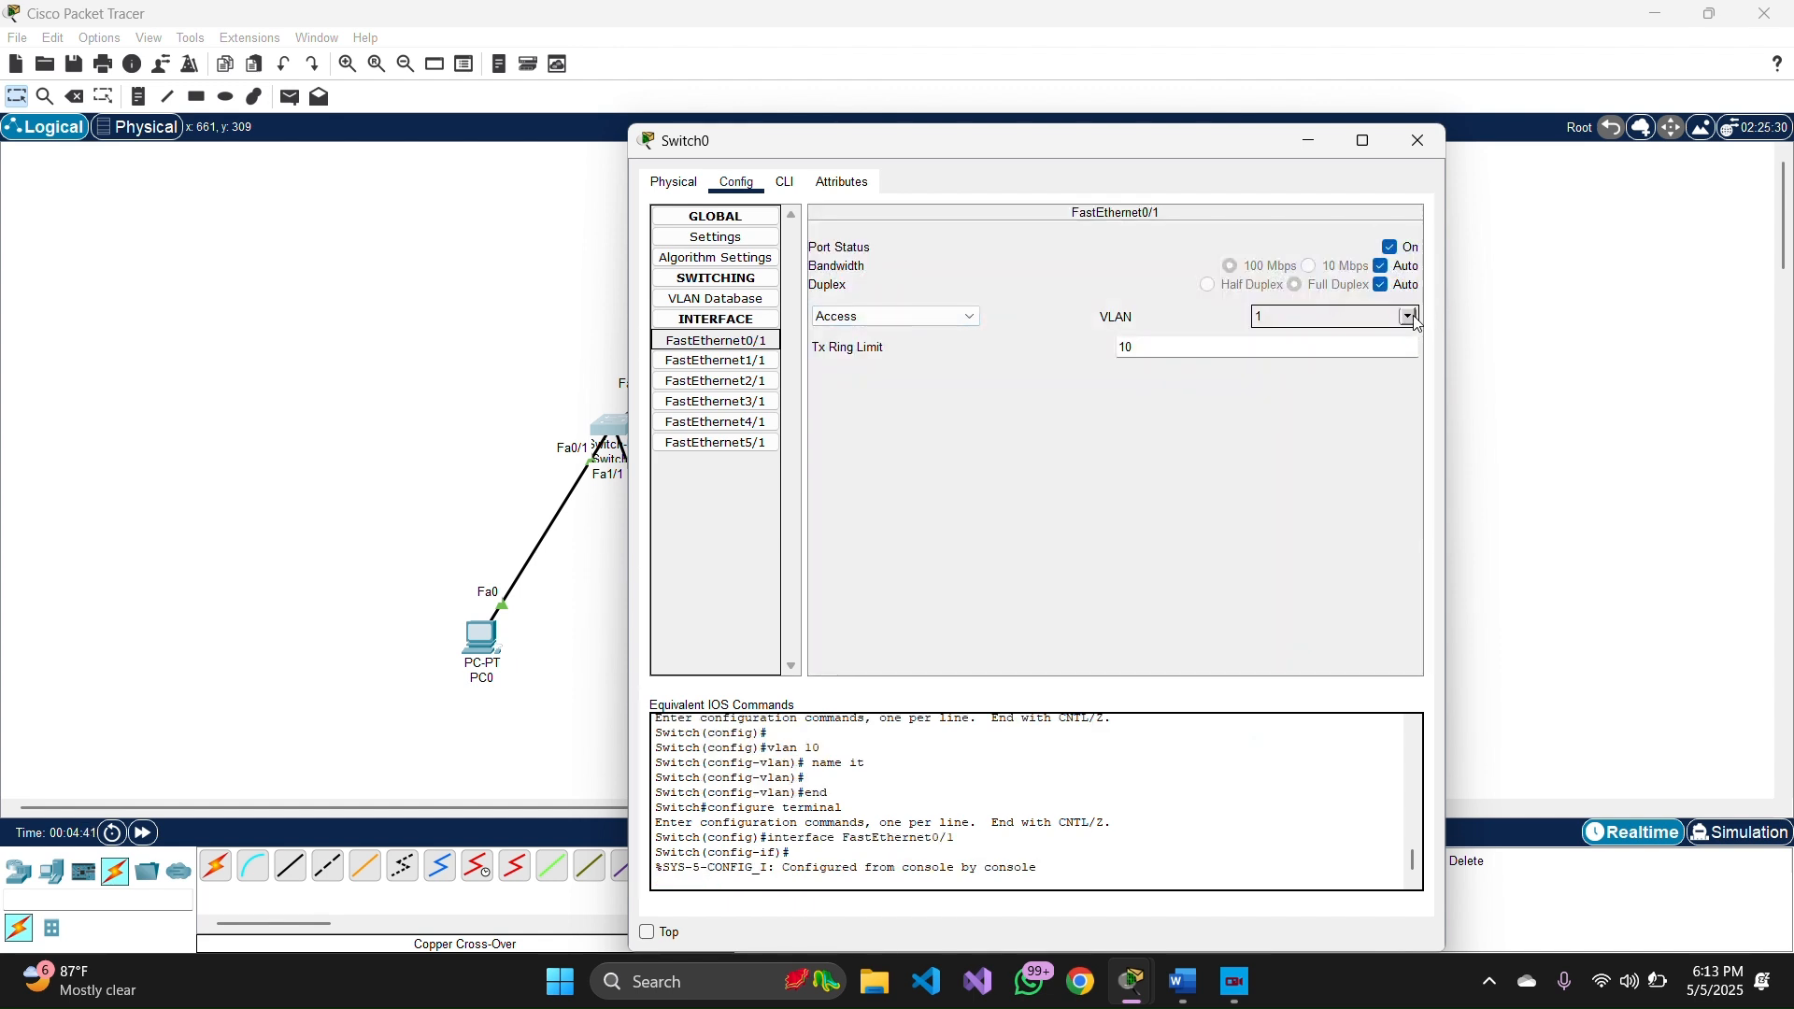
{"action": "left_click", "coordinate": [1409, 317]}
{"action": "left_click", "coordinate": [1271, 357]}
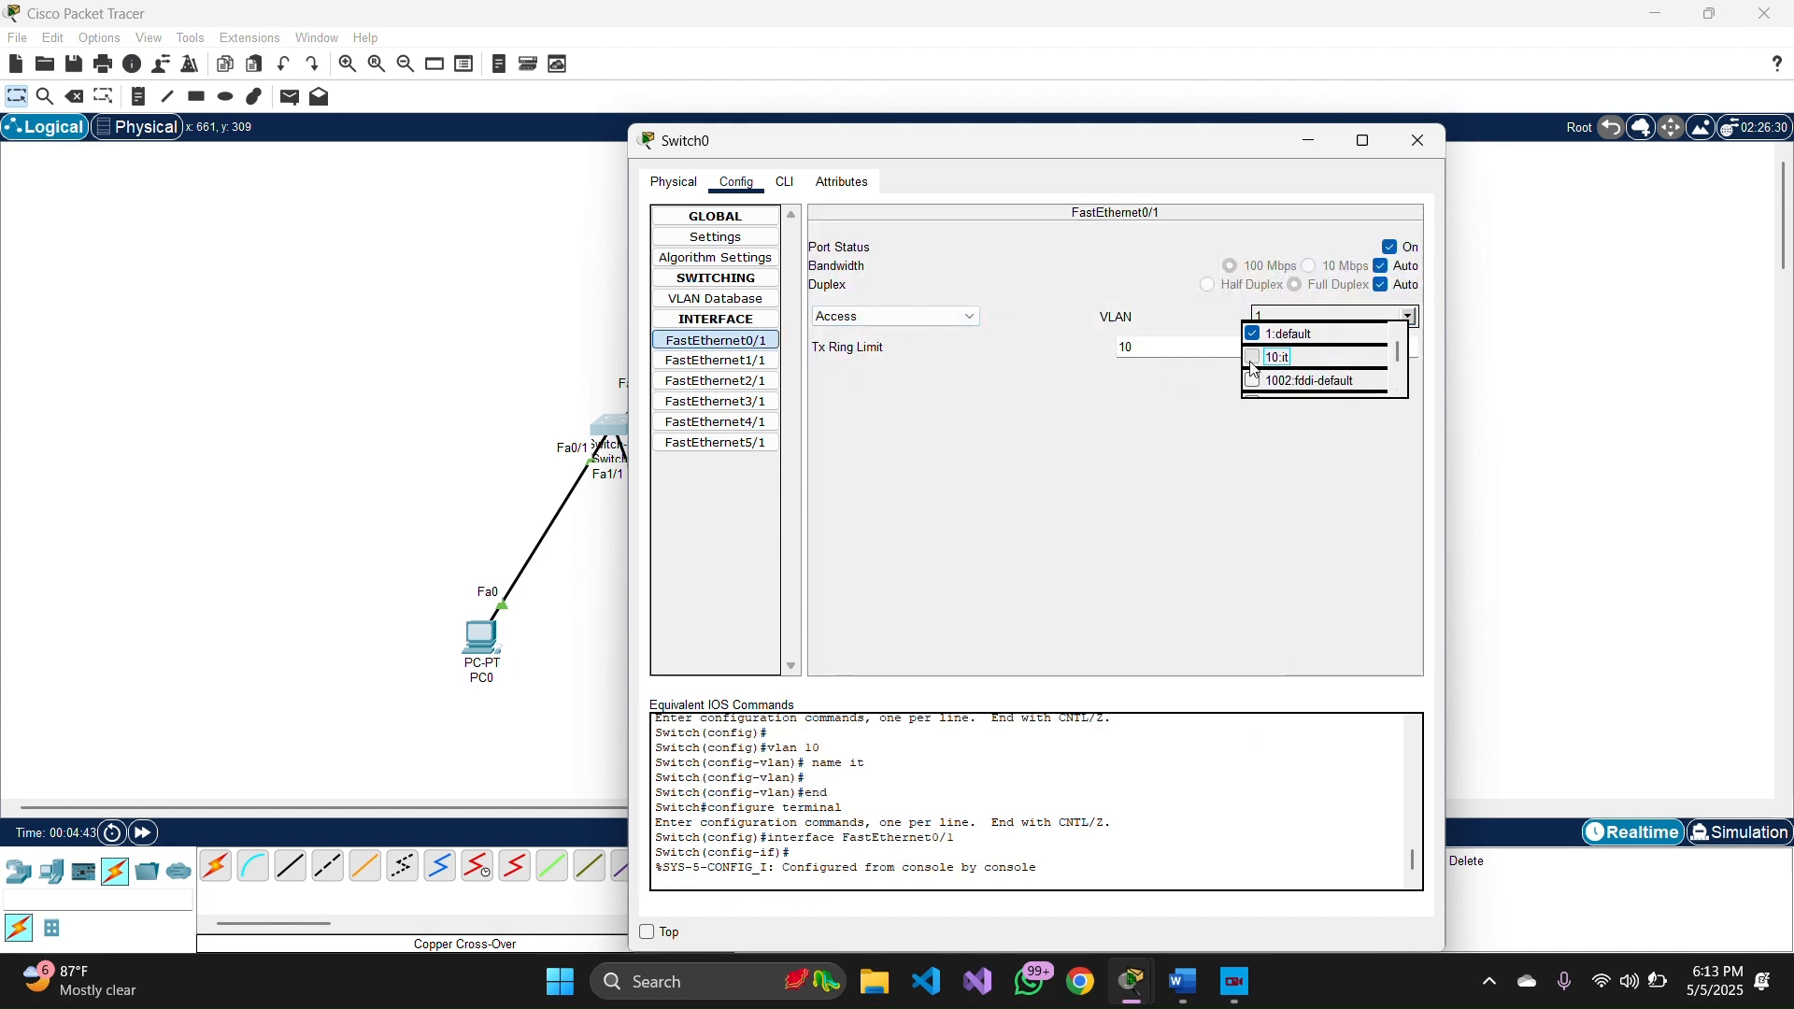
{"action": "left_click", "coordinate": [1169, 430]}
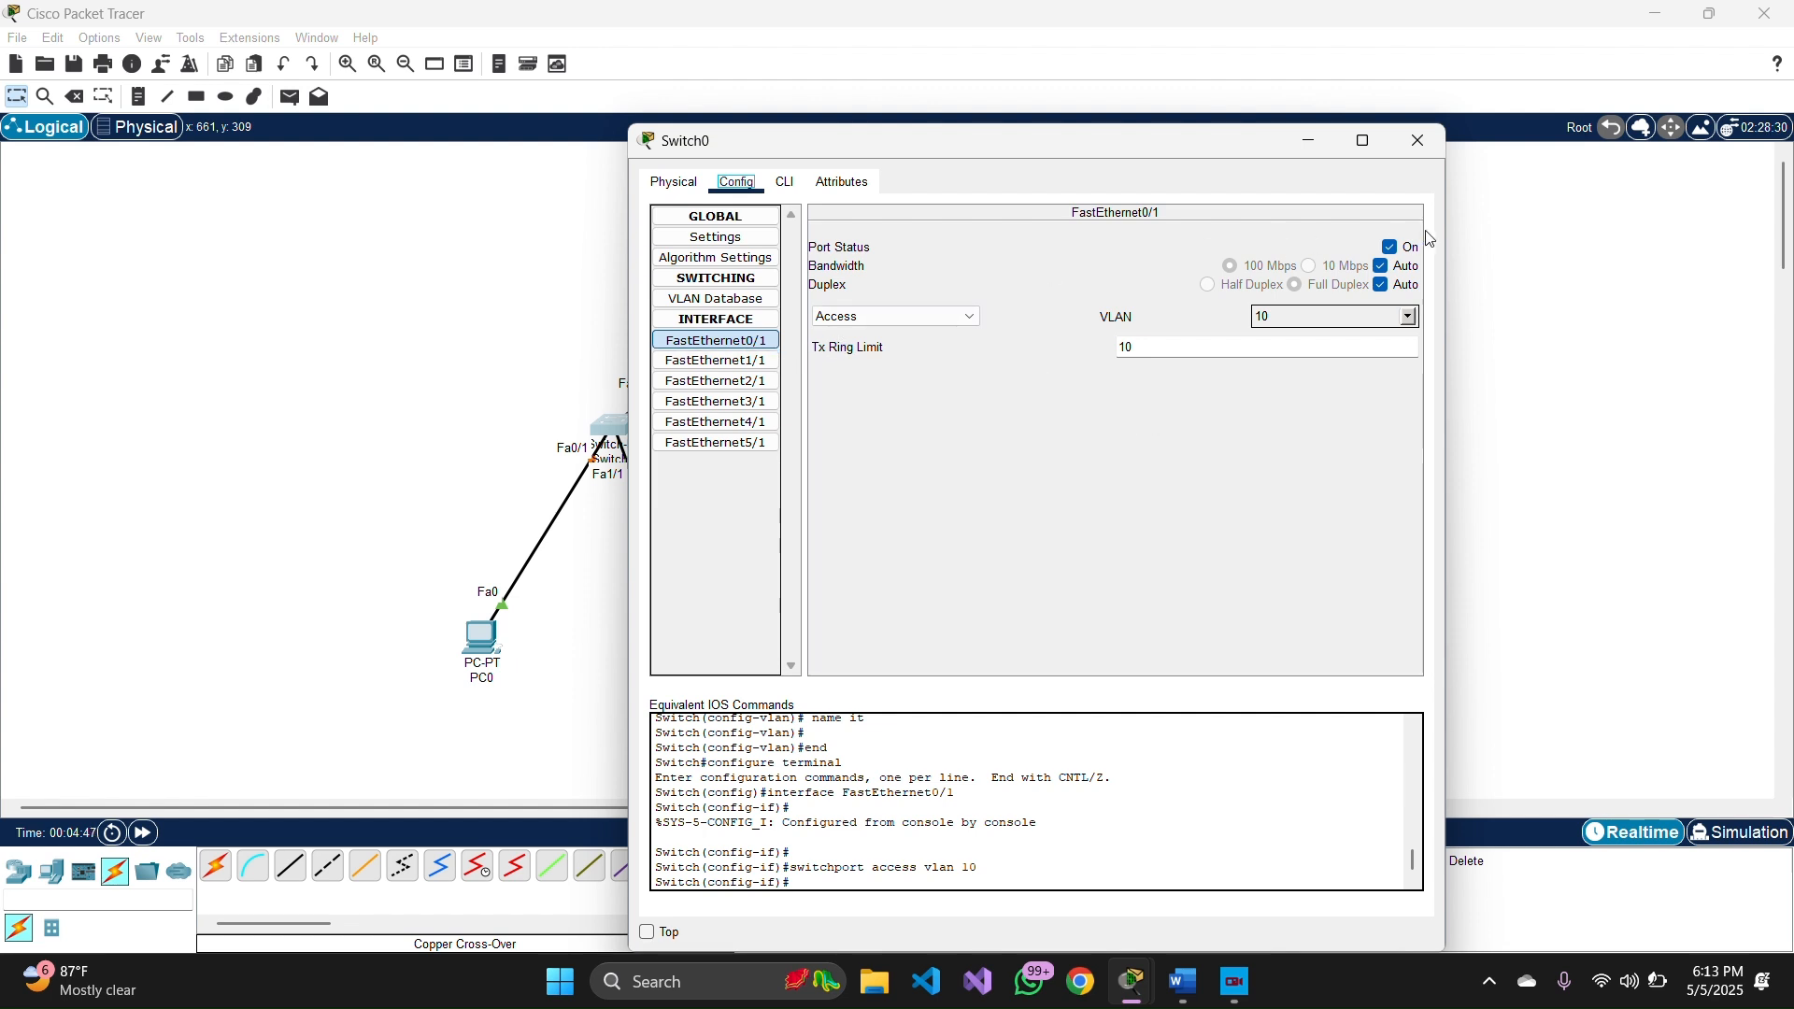
{"action": "left_click", "coordinate": [716, 361]}
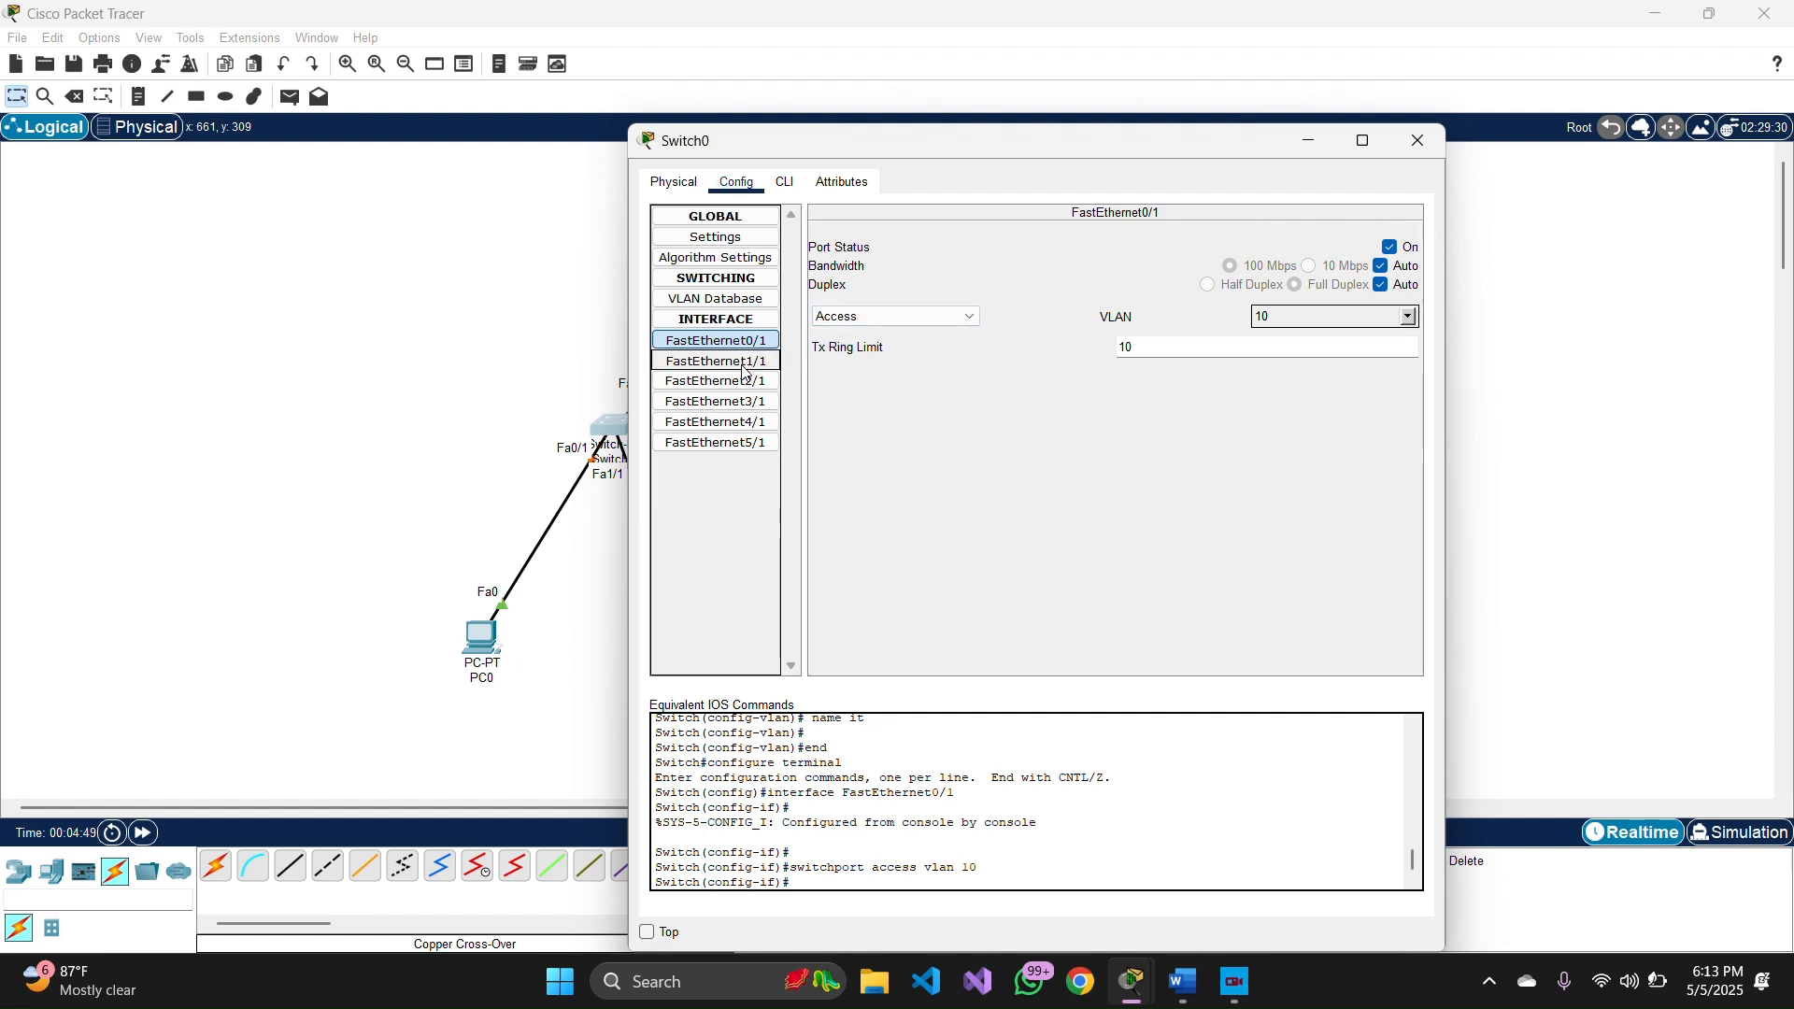
{"action": "left_click", "coordinate": [1407, 316]}
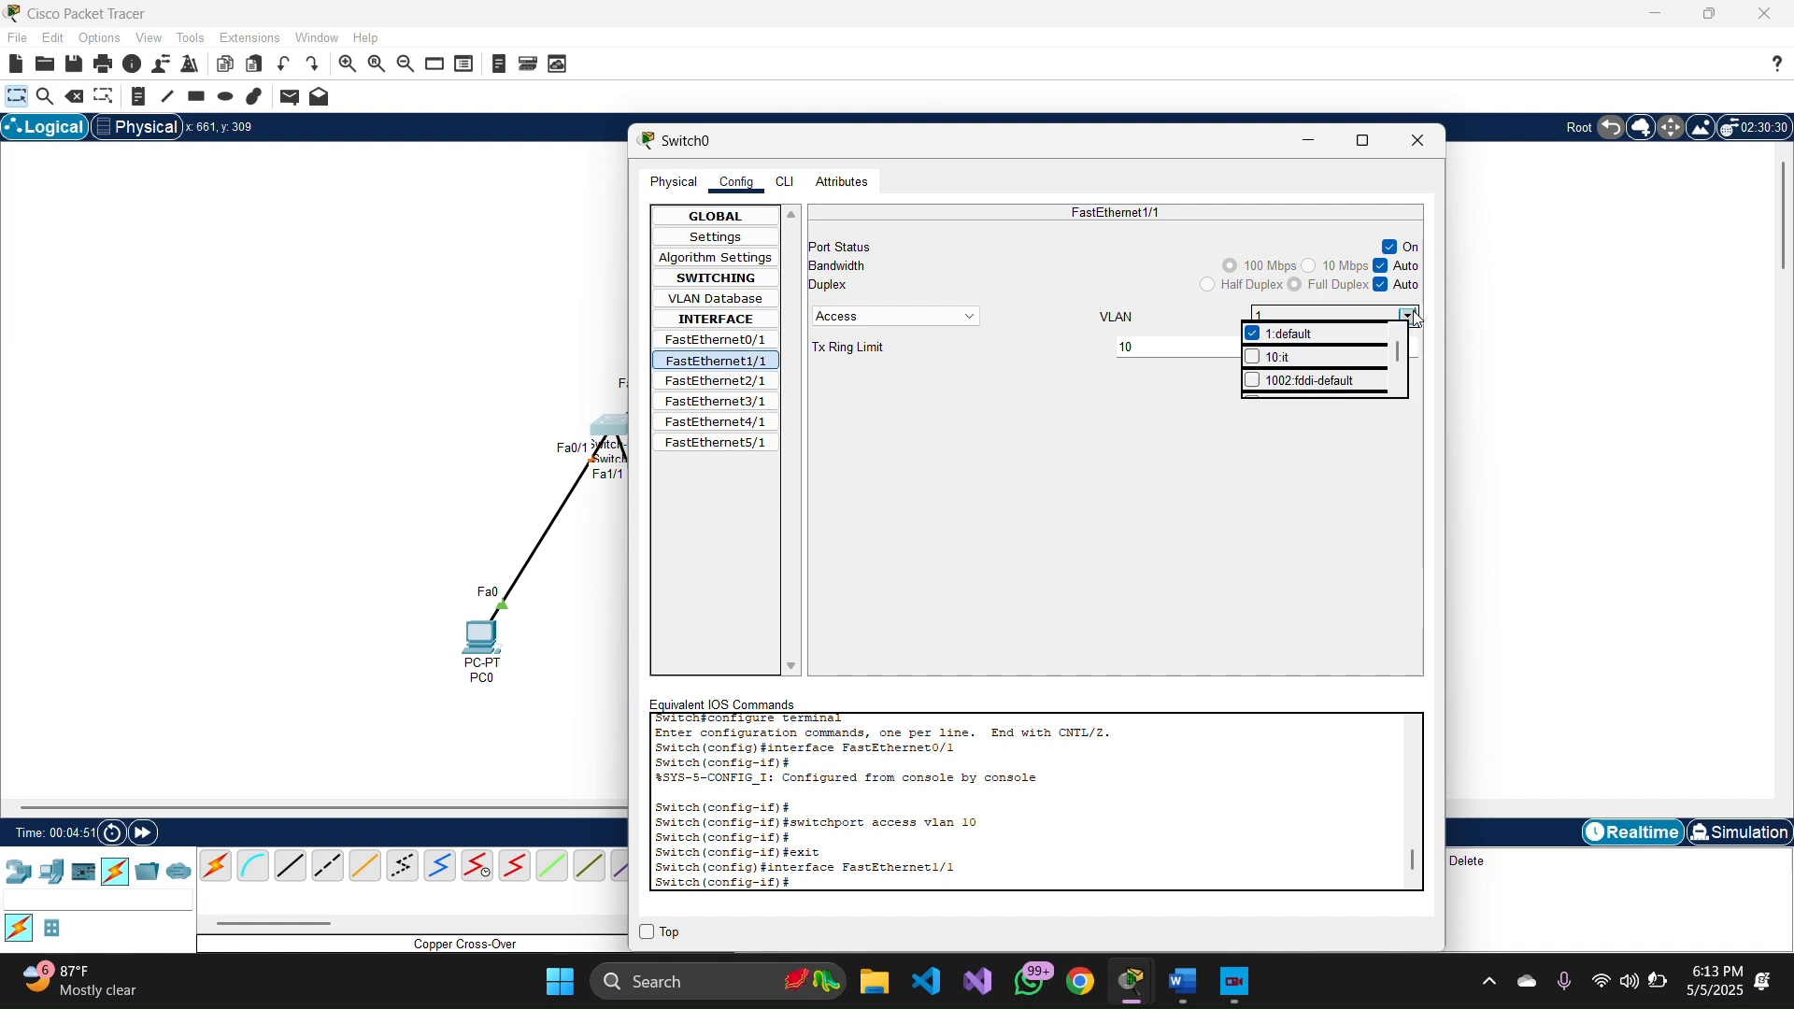
{"action": "left_click", "coordinate": [1257, 357]}
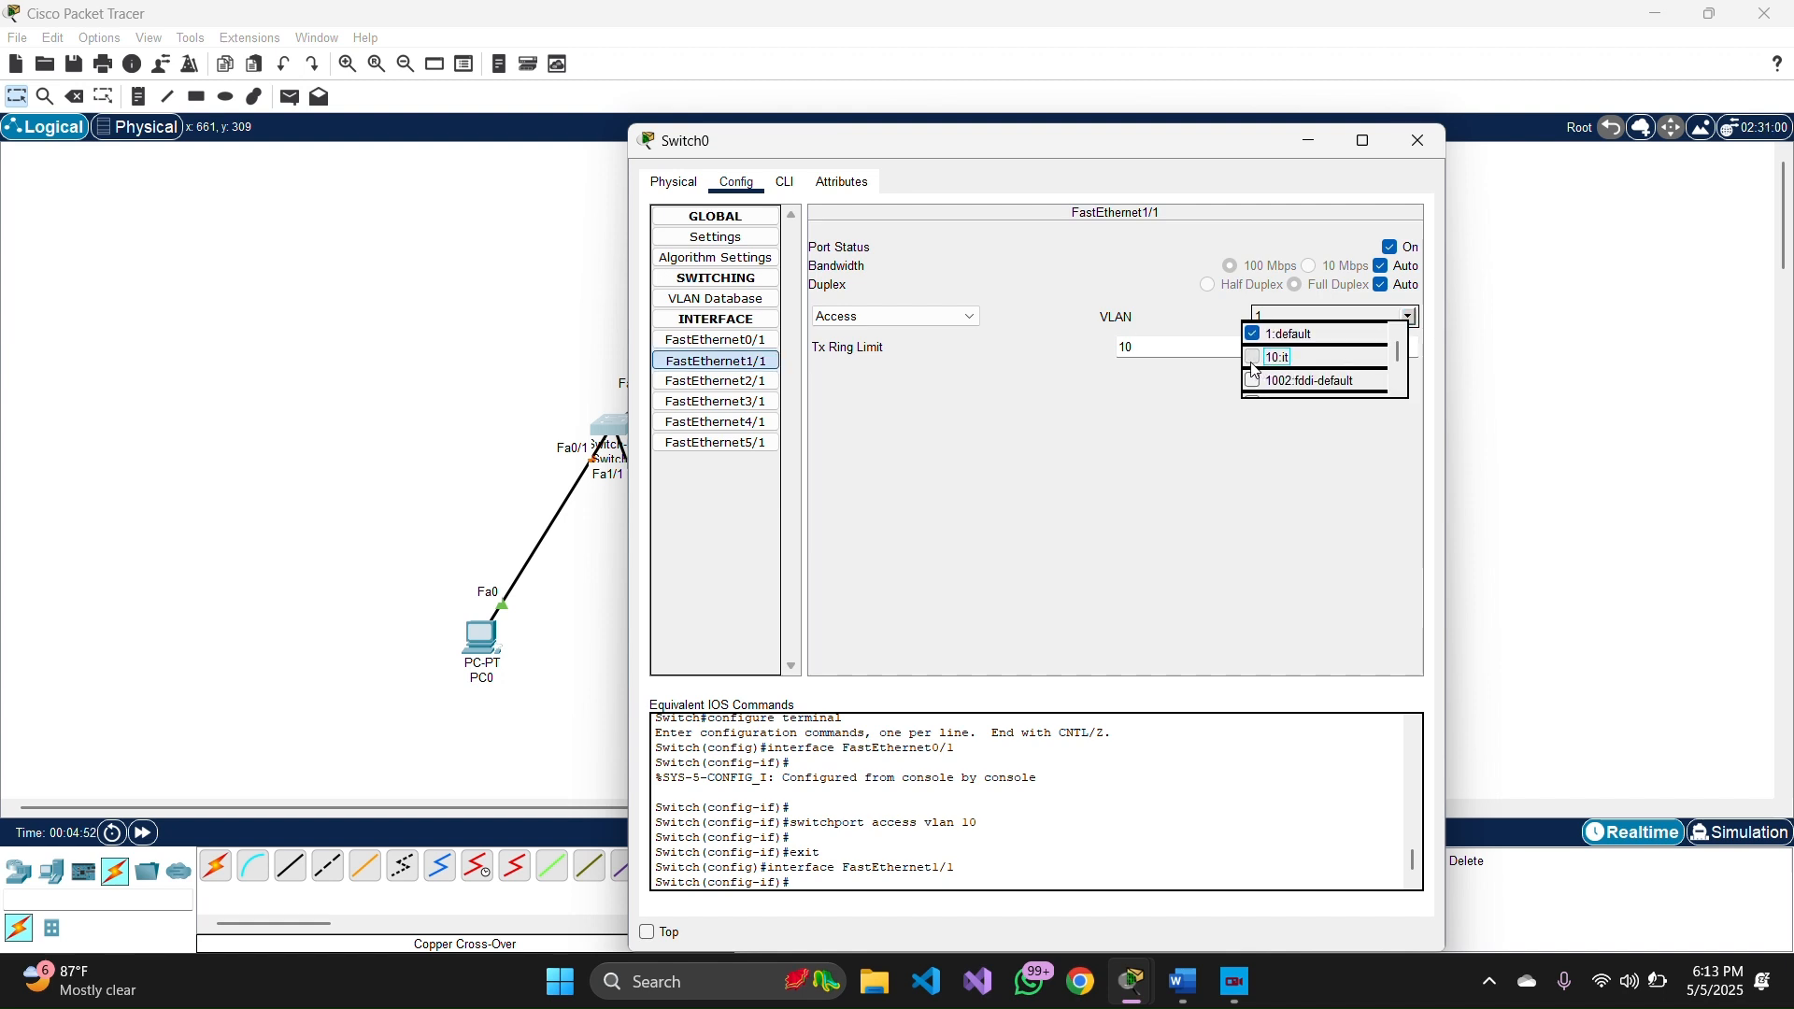
{"action": "left_click", "coordinate": [1090, 438]}
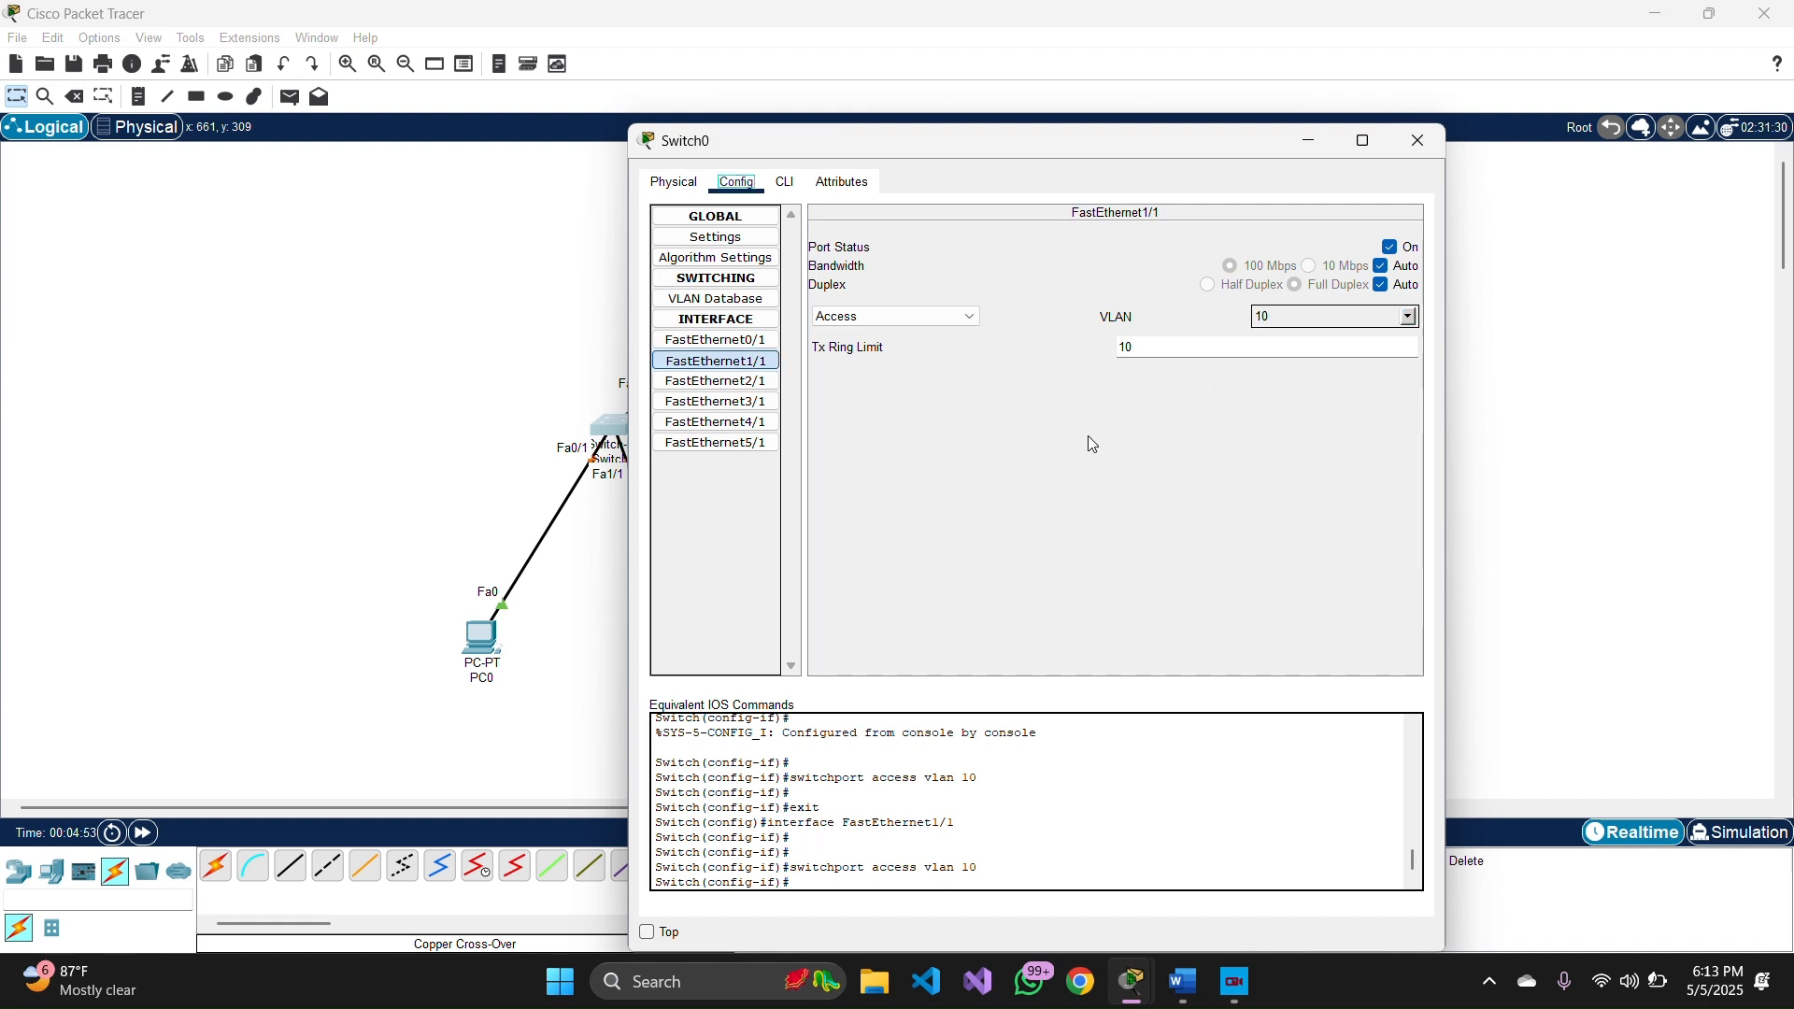
- Set Switch0's FastEthernet2/1 and FastEthernet3/1 ports to Trunk mode and close the switch's configuration
{"action": "left_click", "coordinate": [758, 383]}
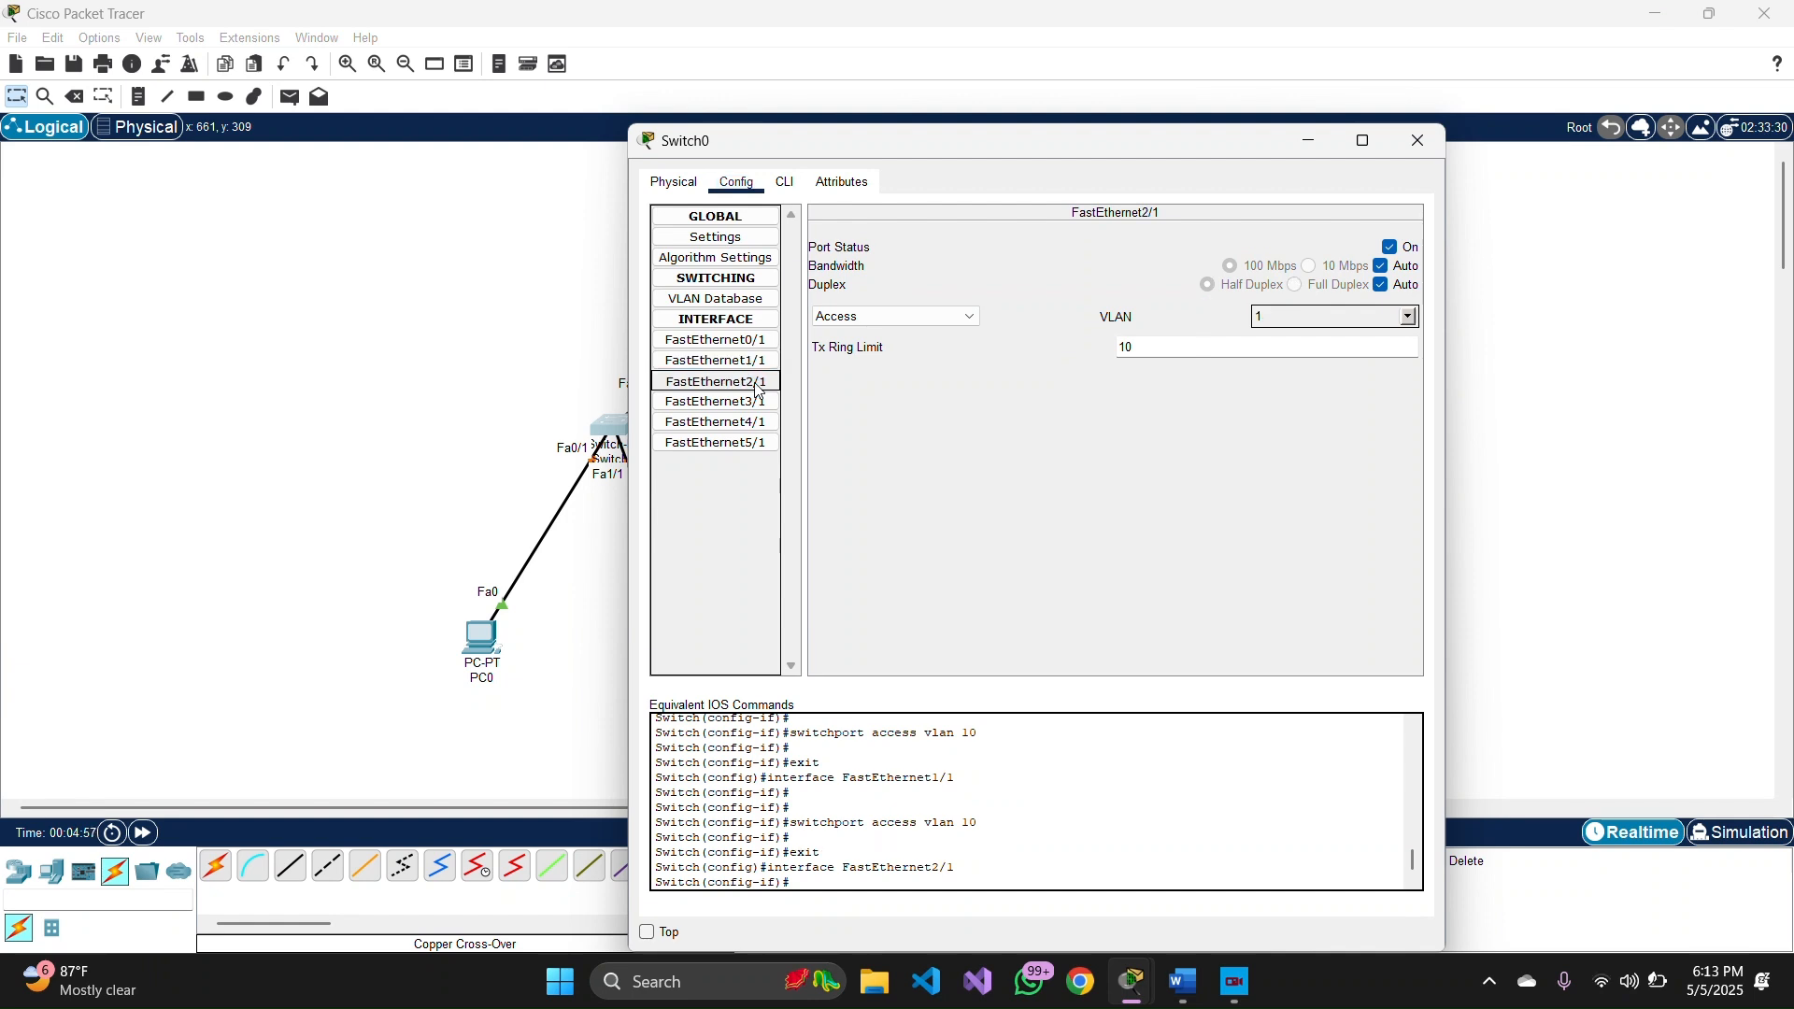
{"action": "left_click", "coordinate": [972, 321]}
{"action": "left_click", "coordinate": [937, 340]}
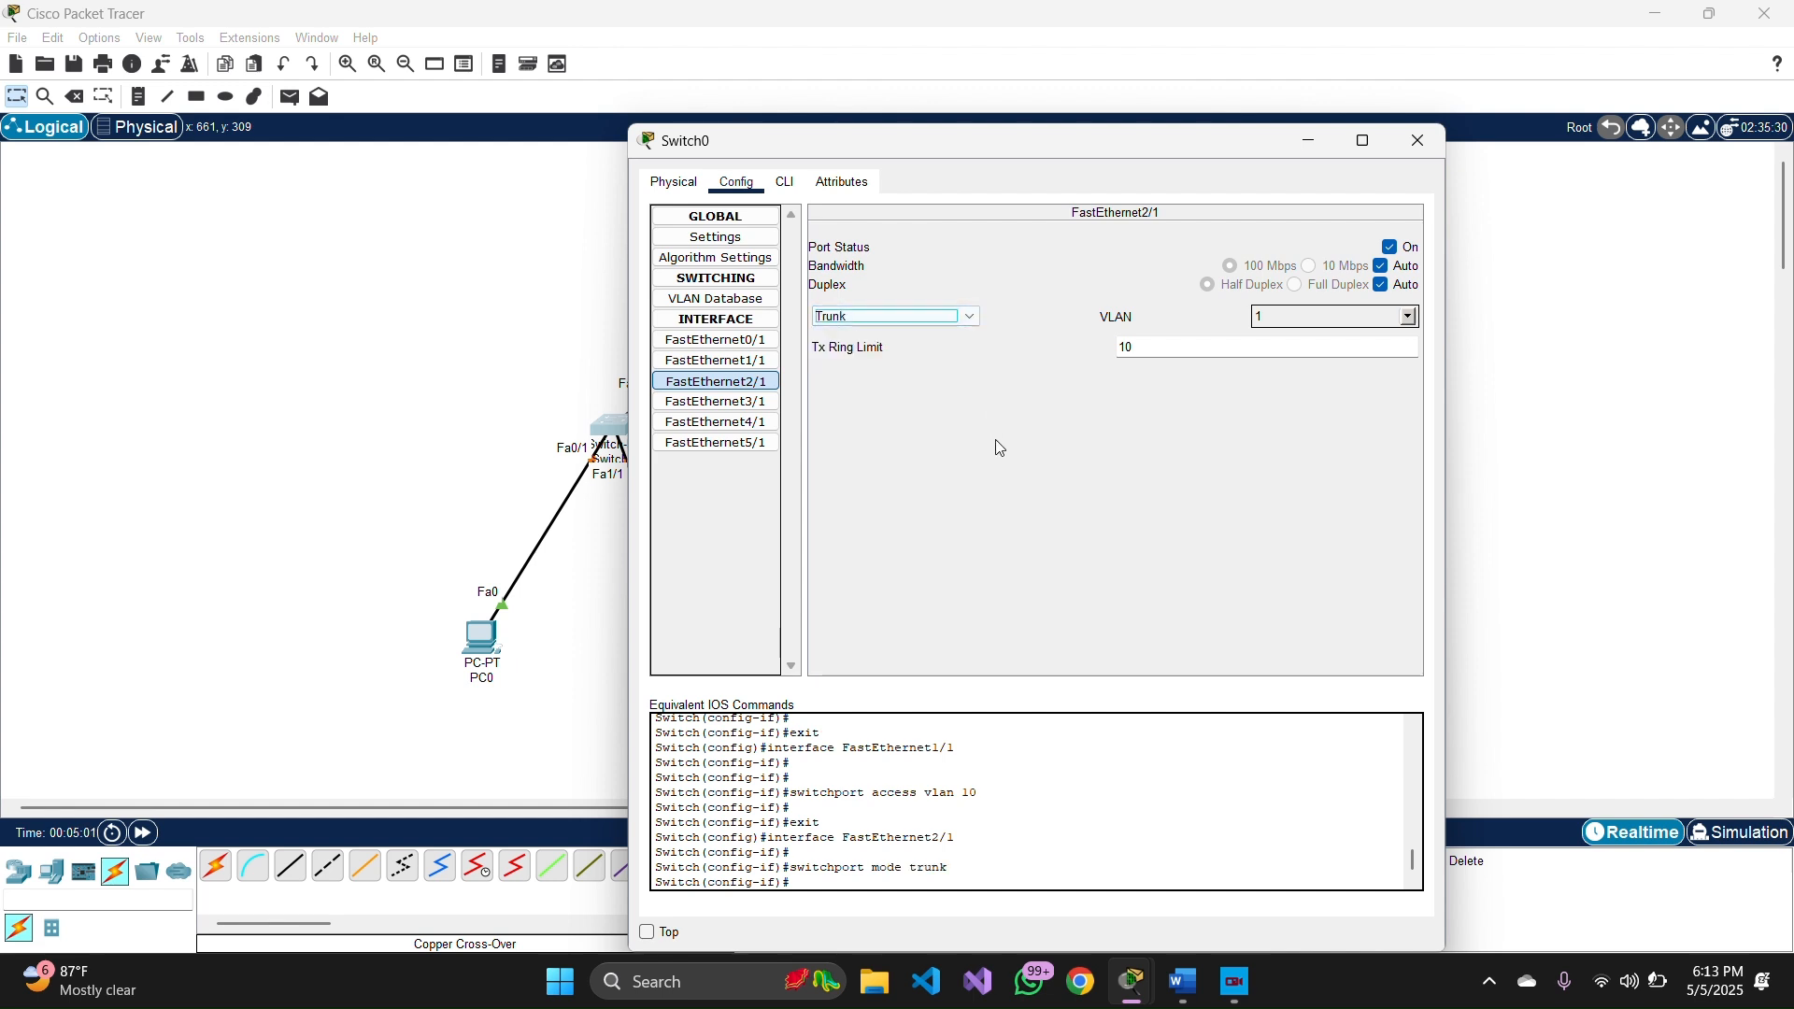
{"action": "left_click", "coordinate": [766, 403]}
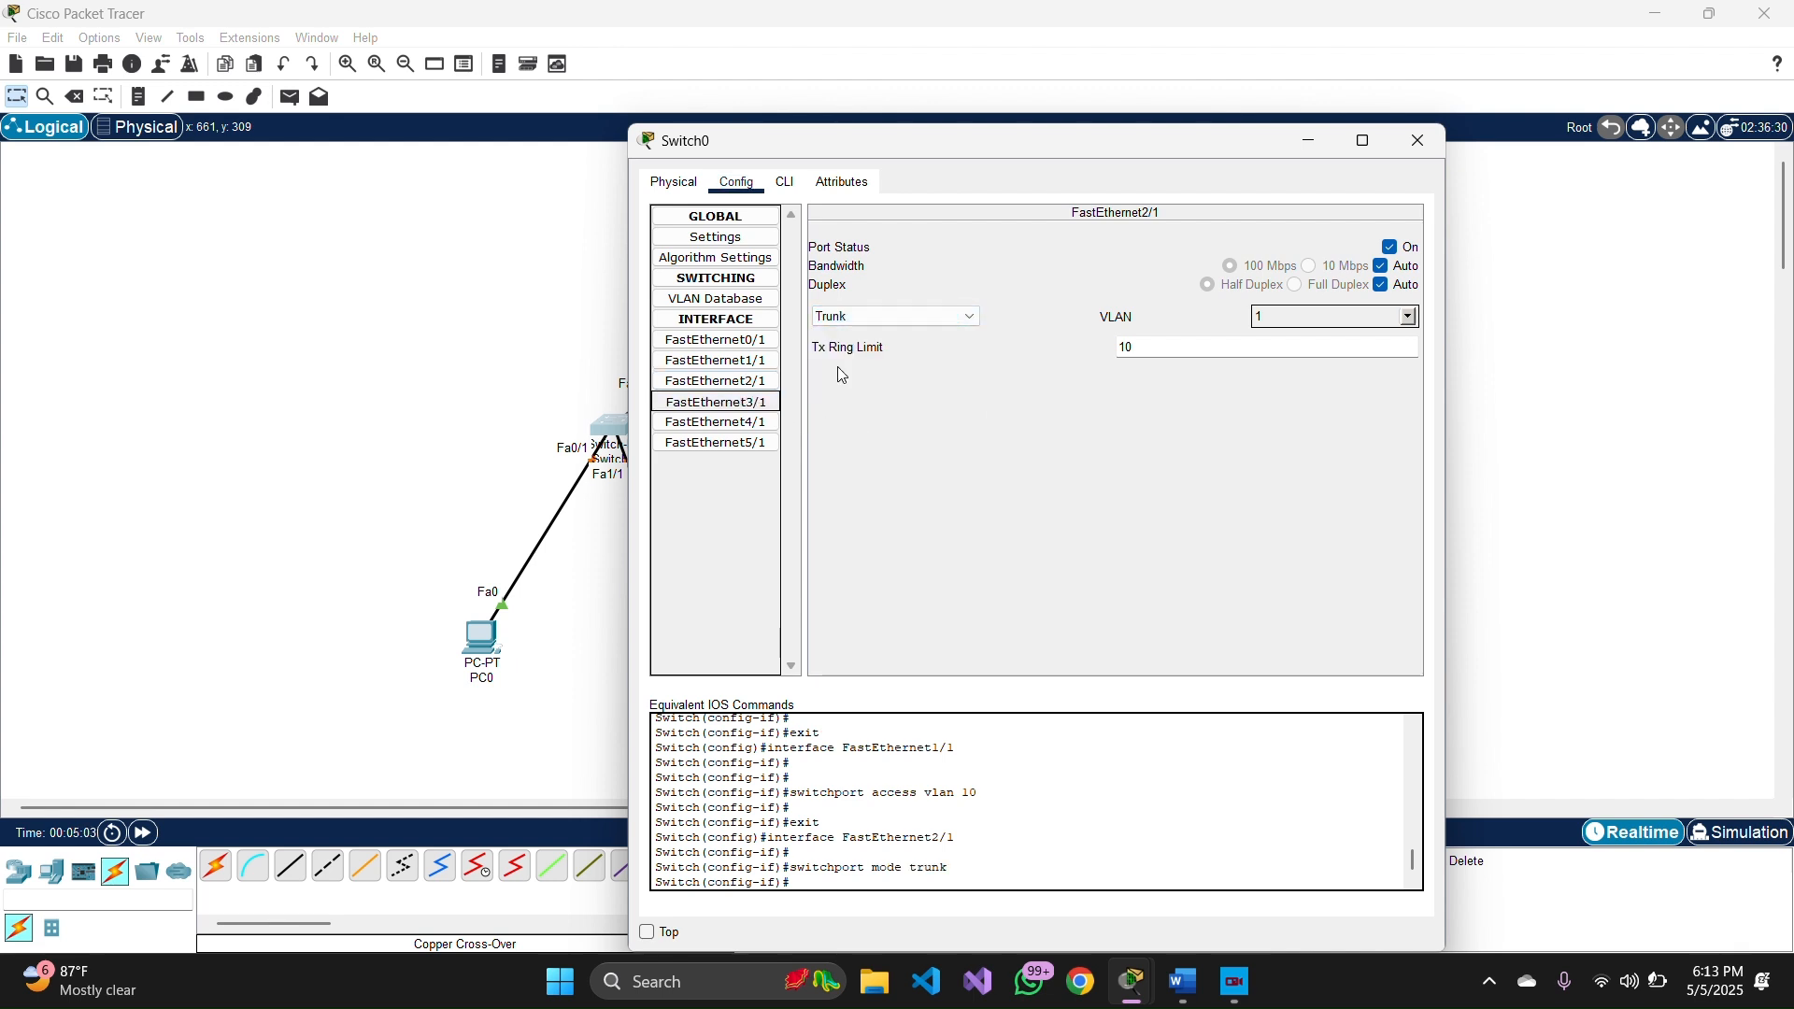
{"action": "left_click", "coordinate": [925, 318]}
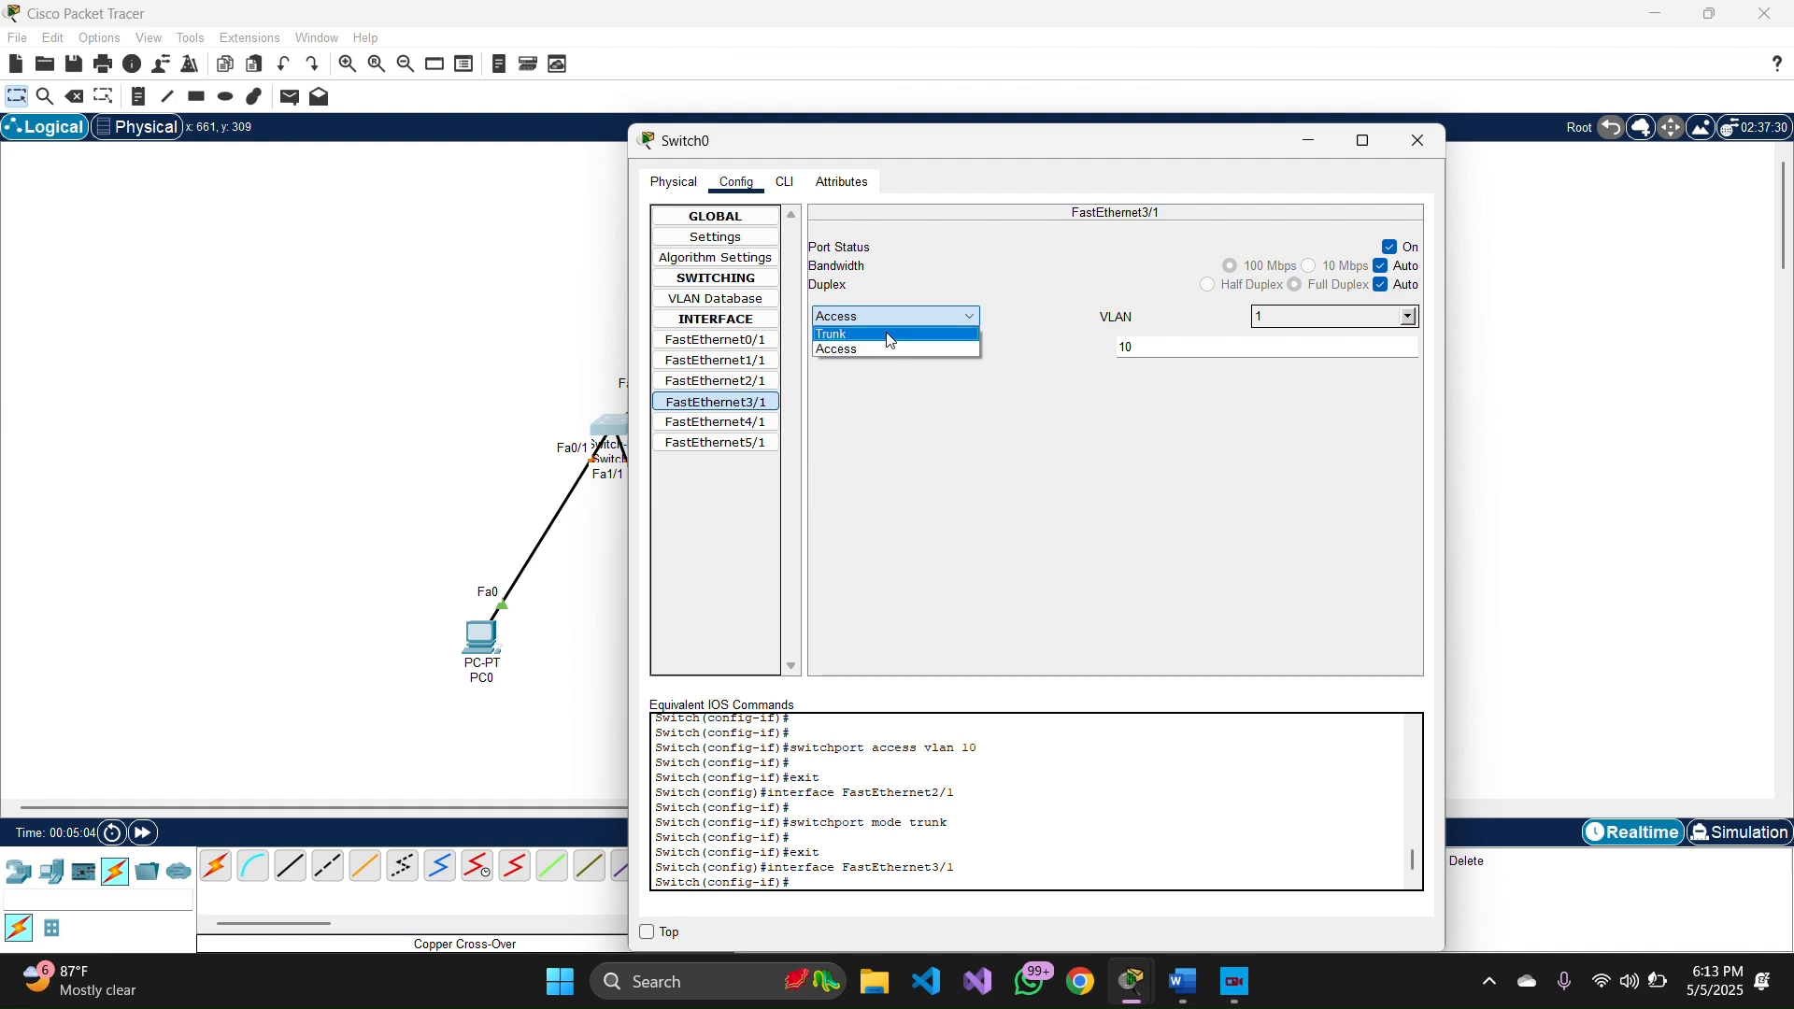
{"action": "left_click", "coordinate": [889, 337]}
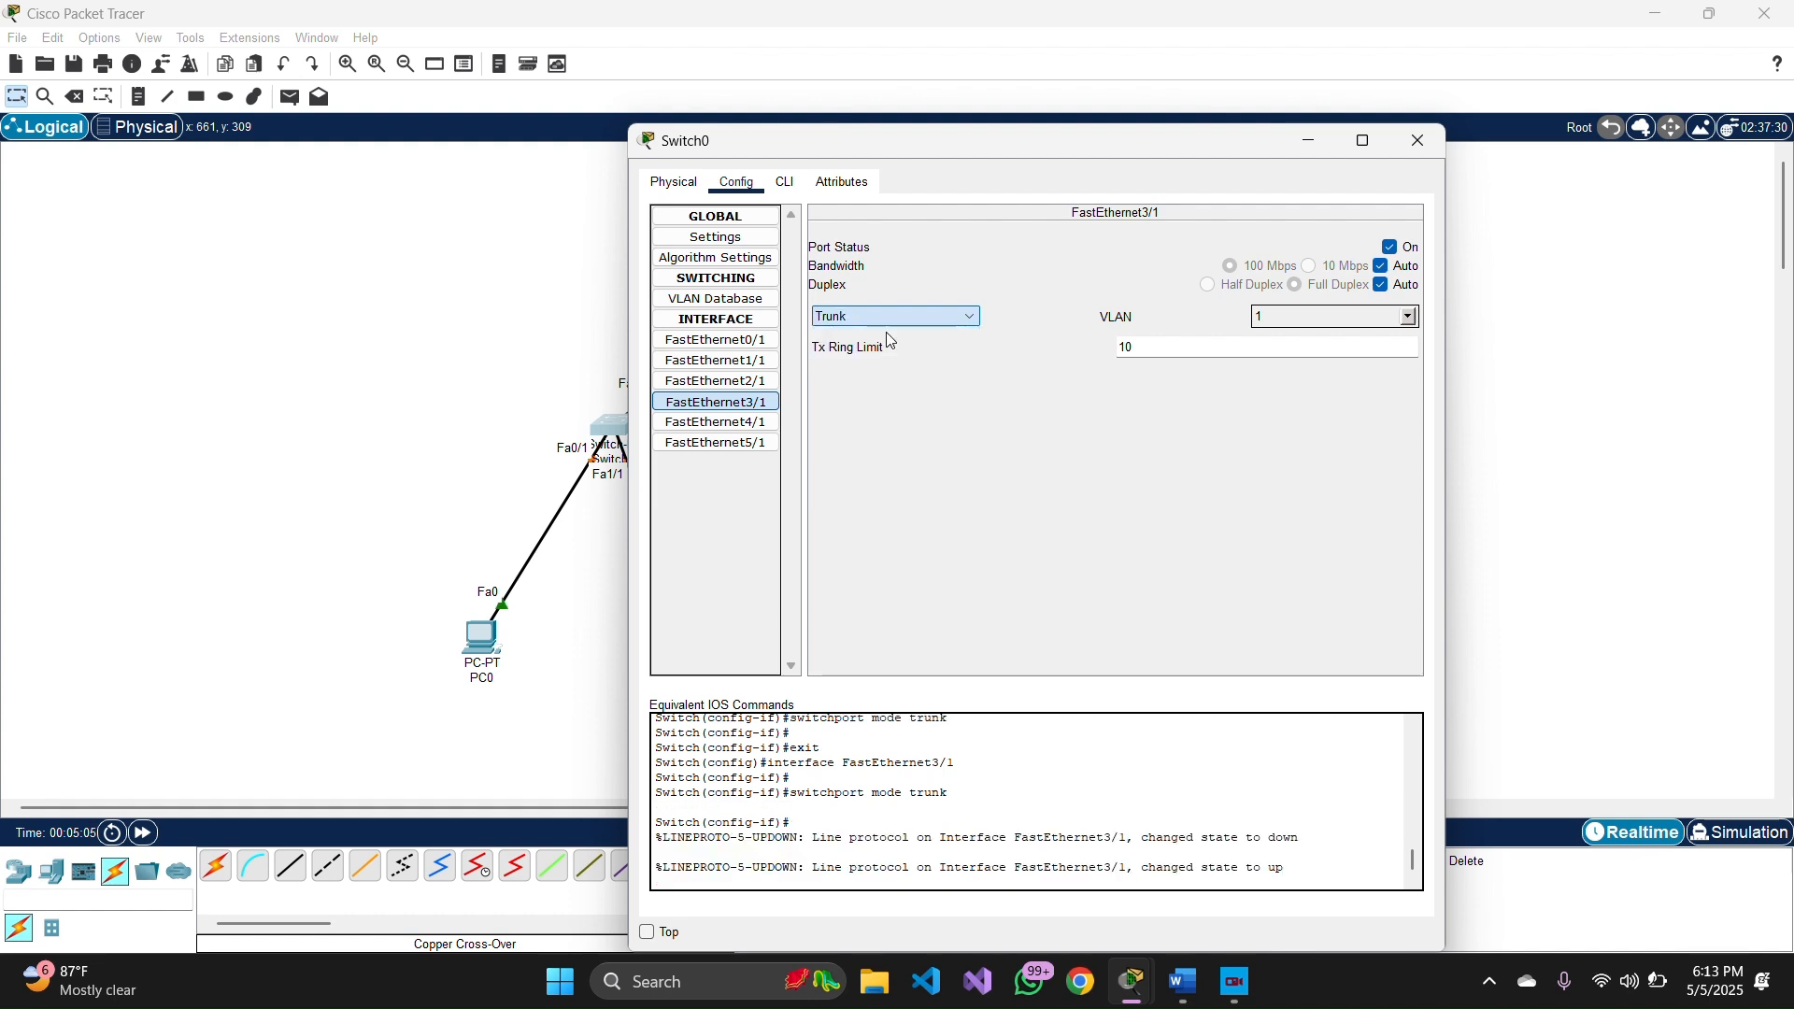
{"action": "left_click", "coordinate": [1424, 138]}
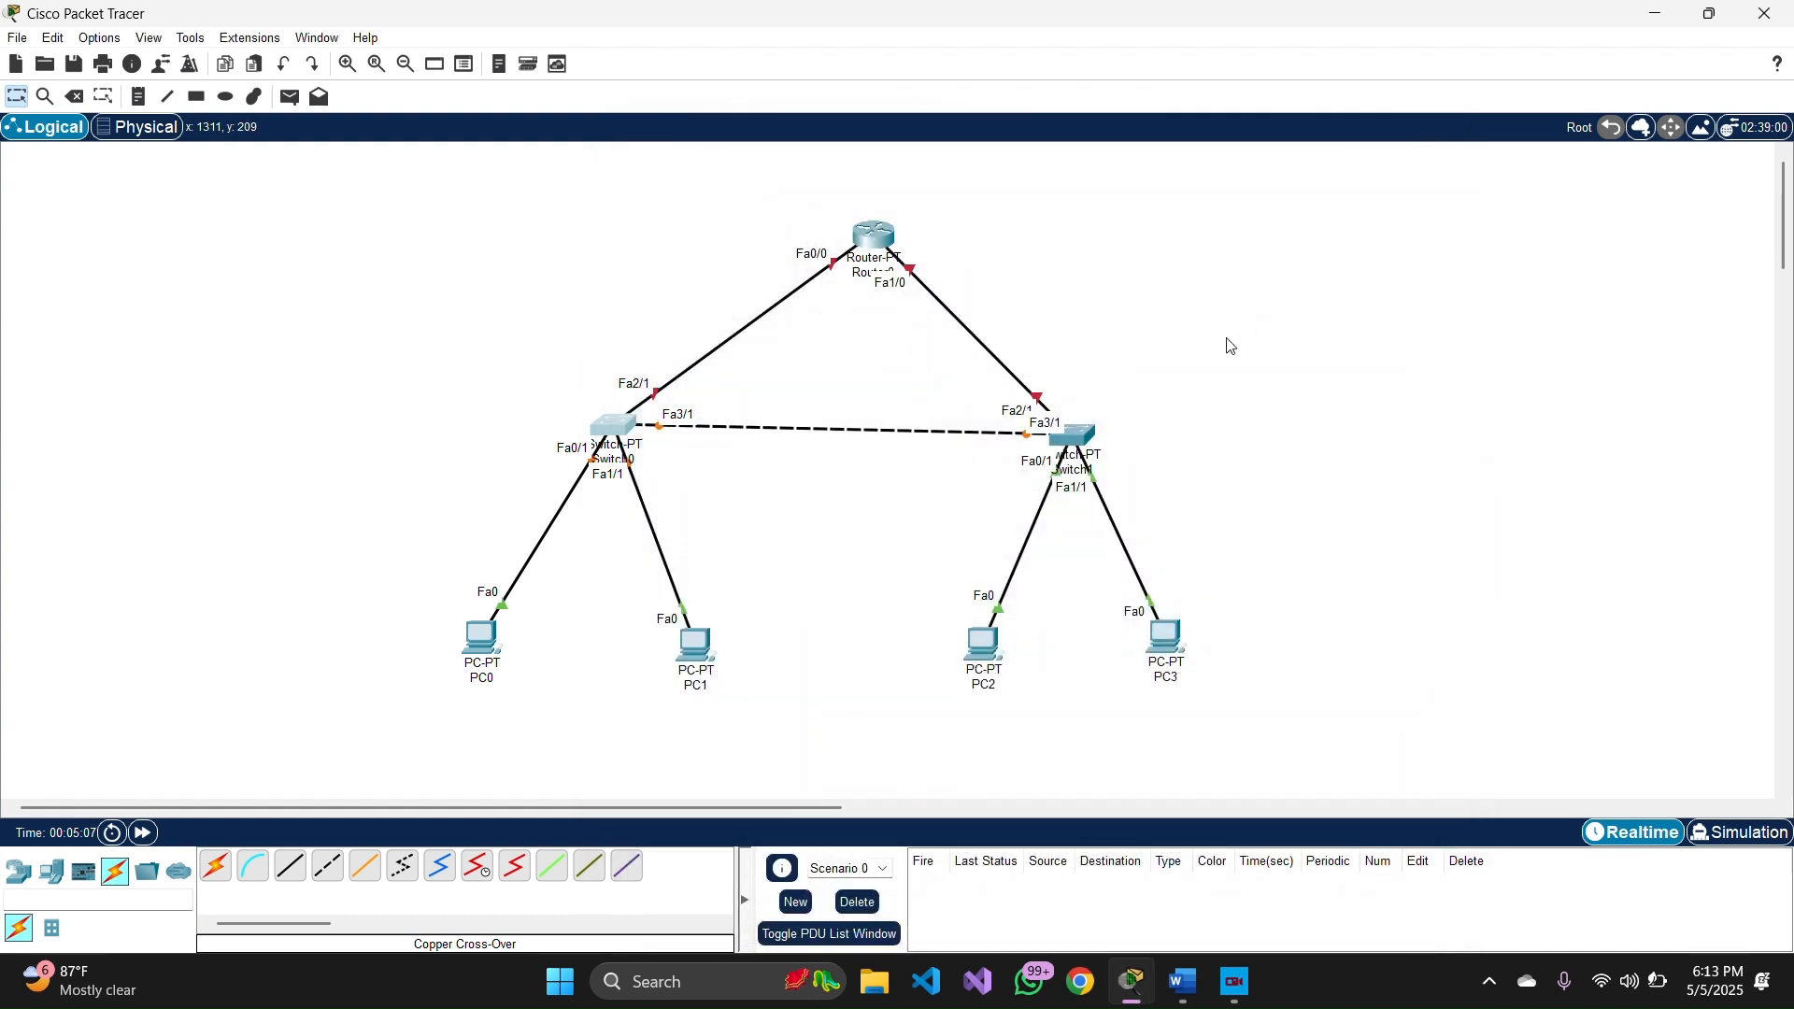
- Add VLAN 20 named "keuangan" to Switch1's VLAN database
{"action": "left_click", "coordinate": [1081, 438]}
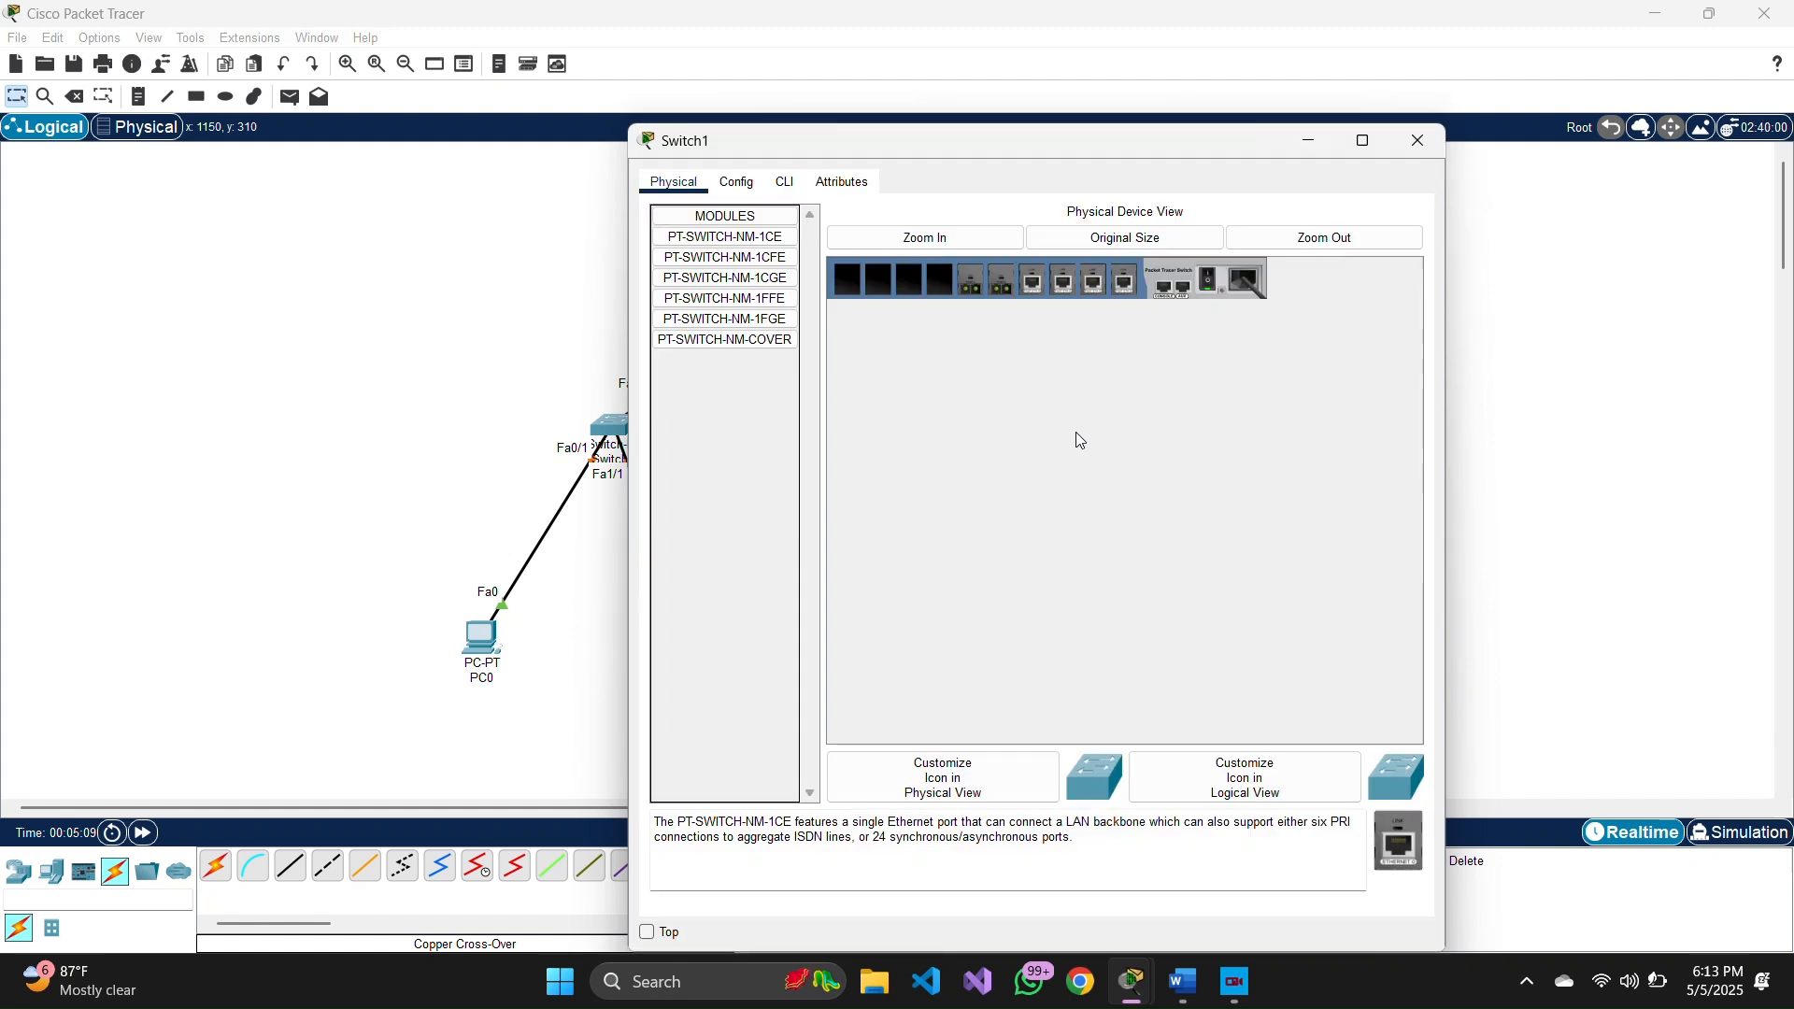
{"action": "left_click", "coordinate": [741, 184]}
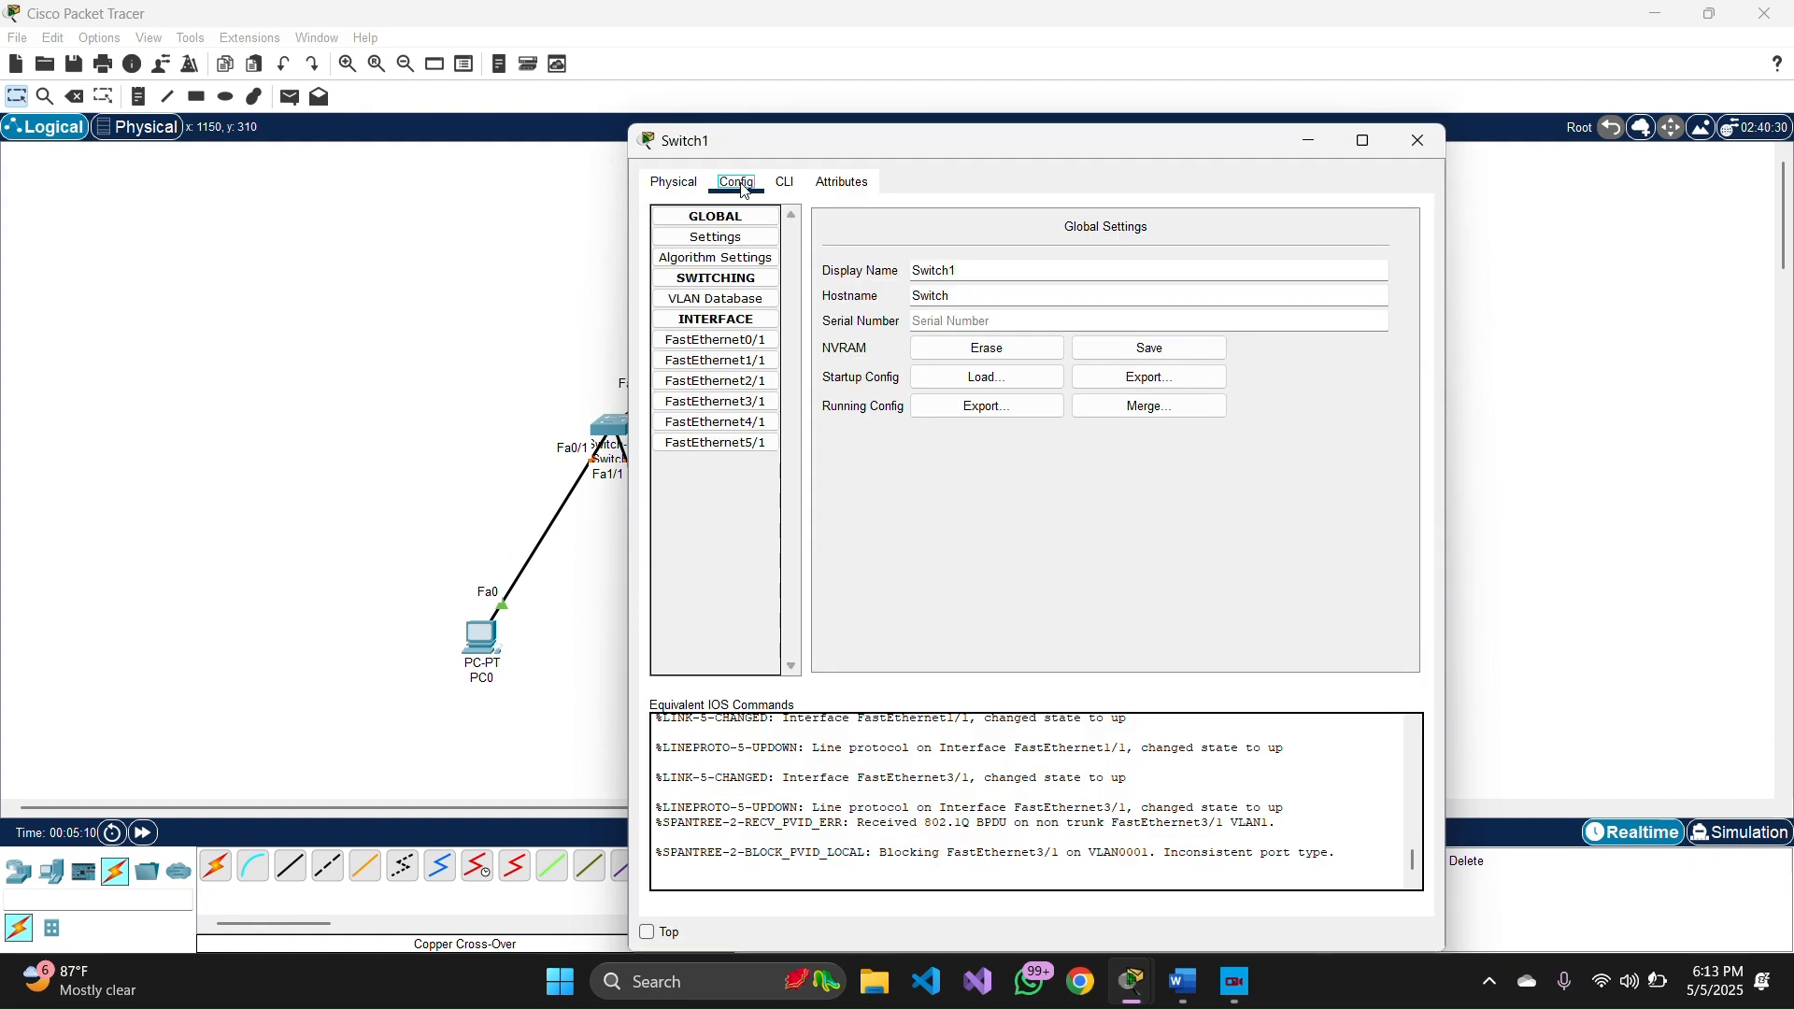
{"action": "left_click", "coordinate": [736, 299]}
{"action": "left_click", "coordinate": [1183, 230]}
{"action": "type", "text": "20"}
{"action": "left_click", "coordinate": [1174, 252]}
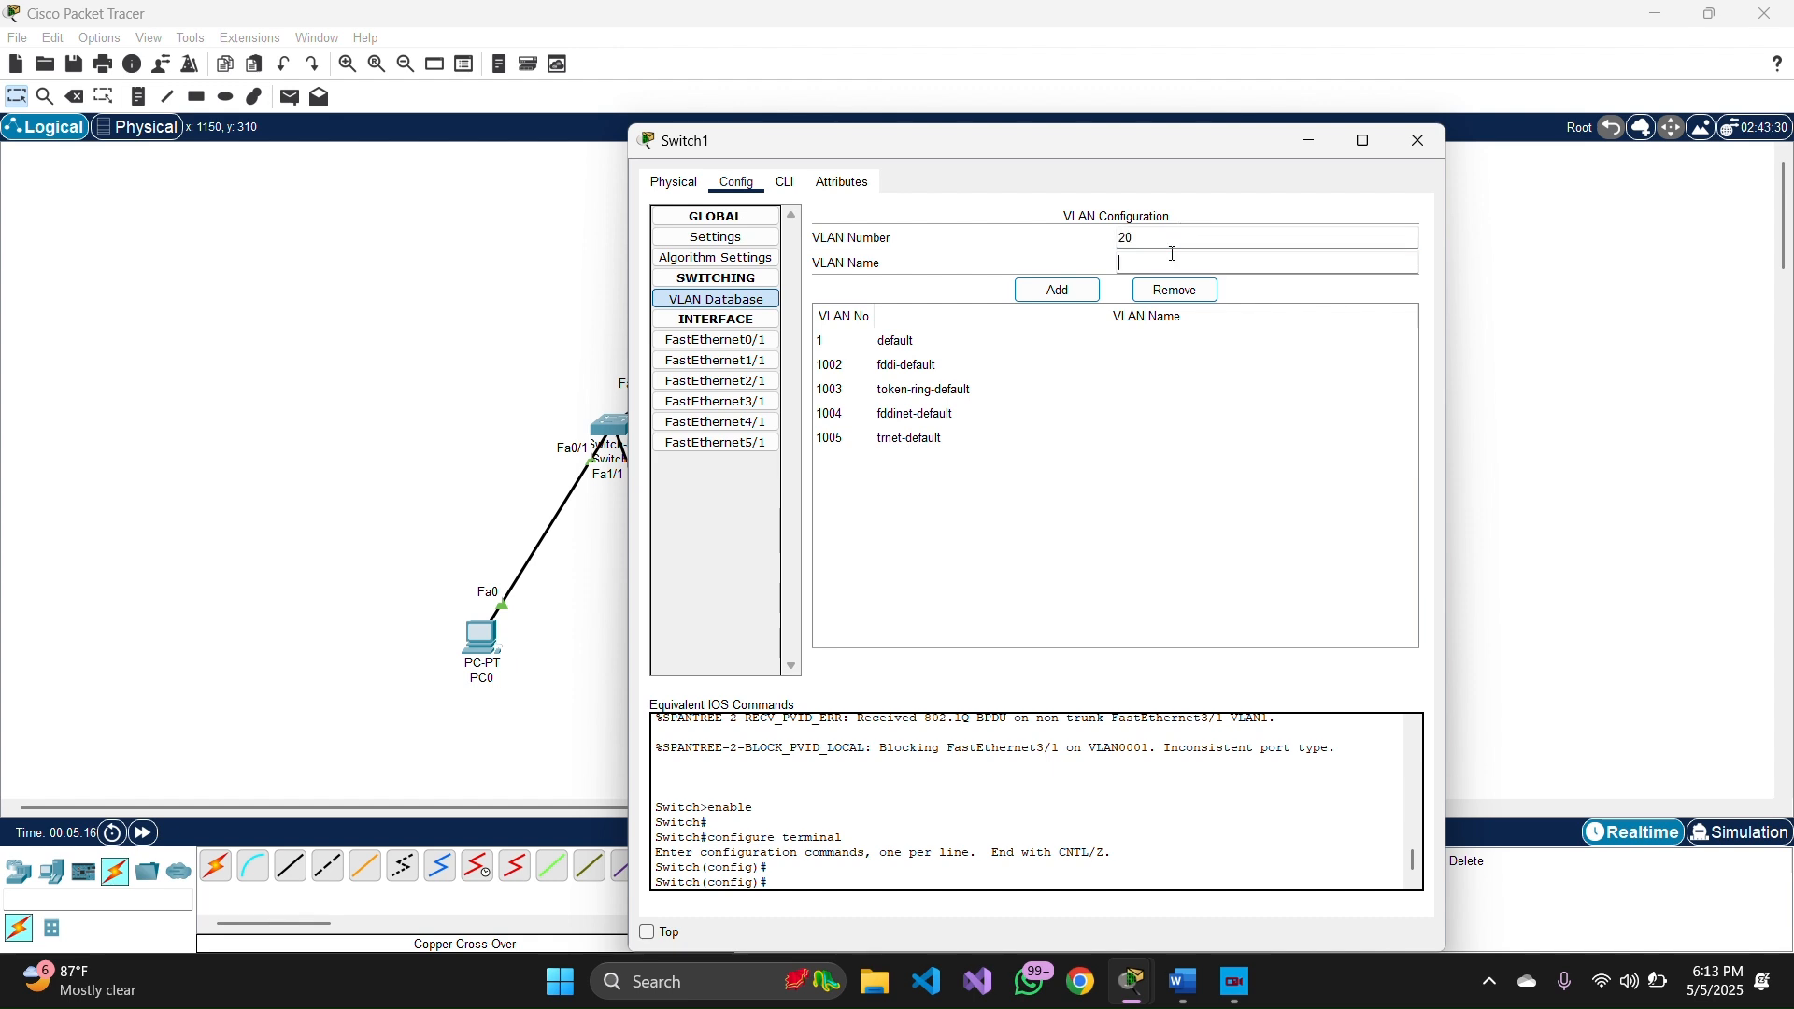
{"action": "type", "text": "keuangan"}
{"action": "left_click", "coordinate": [1072, 299]}
- Assign Switch1's access ports FastEthernet0/1 and FastEthernet1/1 to VLAN 20
{"action": "left_click", "coordinate": [735, 344]}
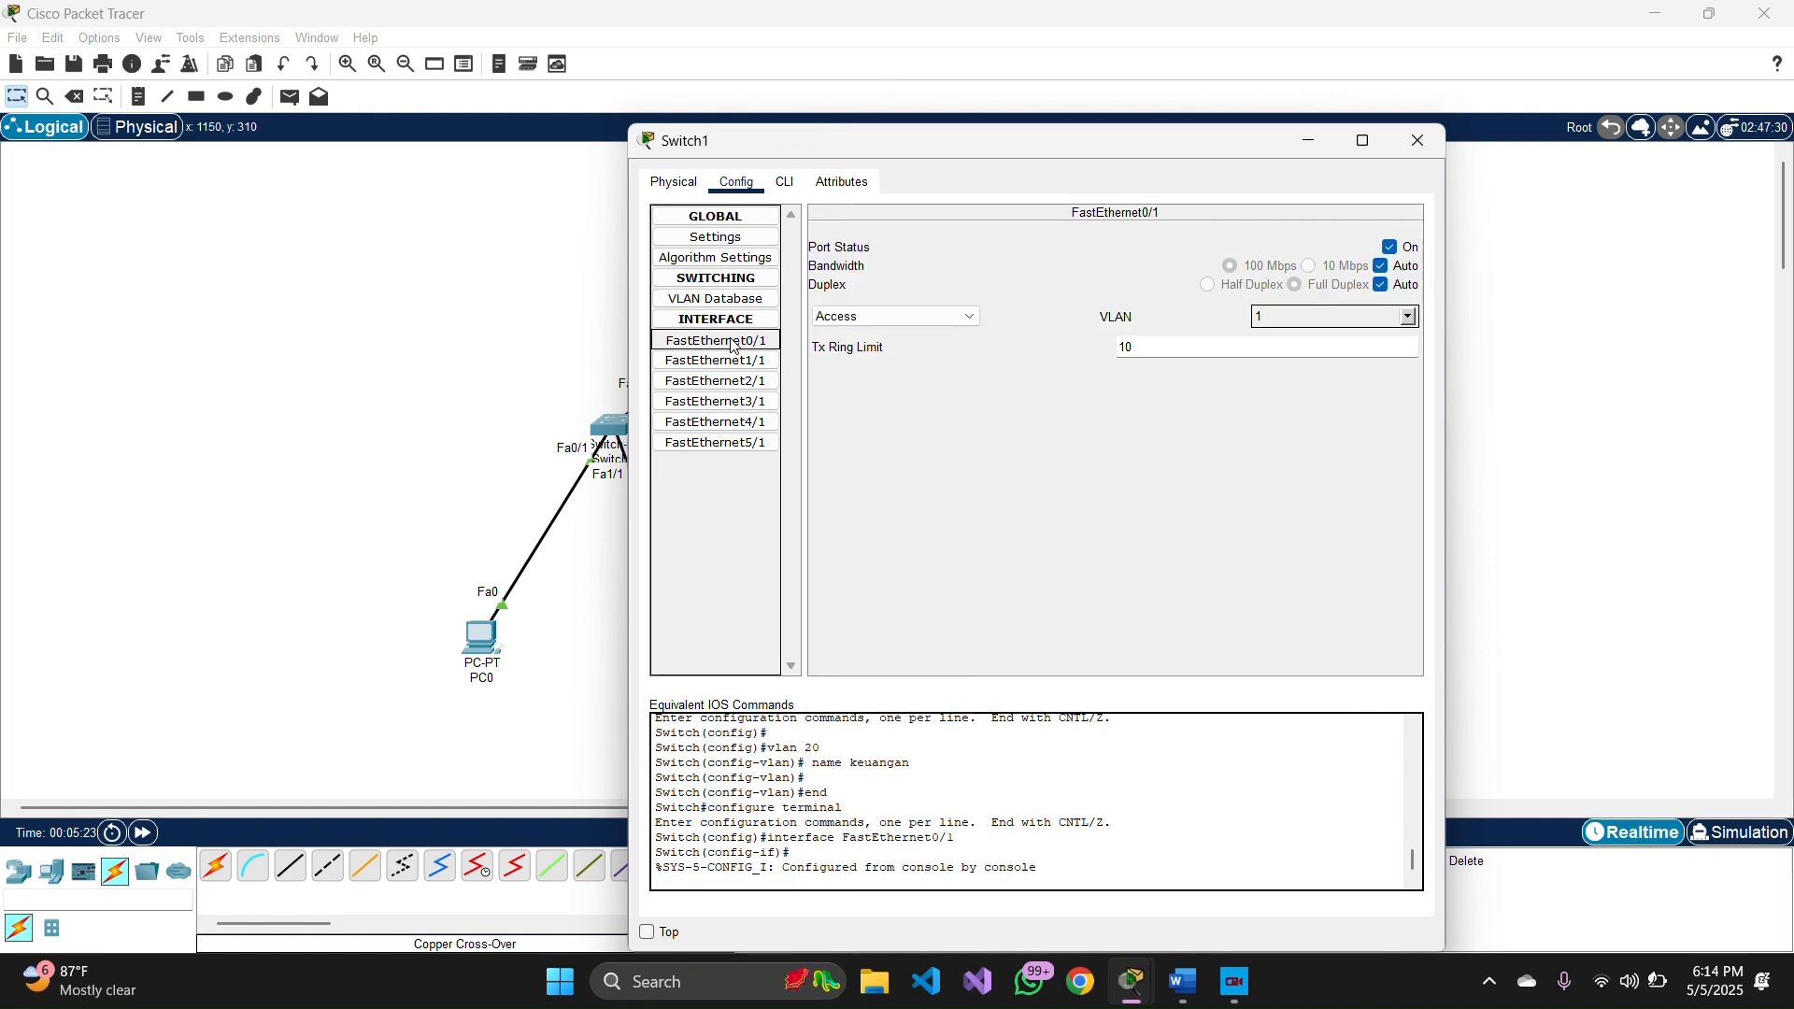
{"action": "left_click", "coordinate": [1411, 317]}
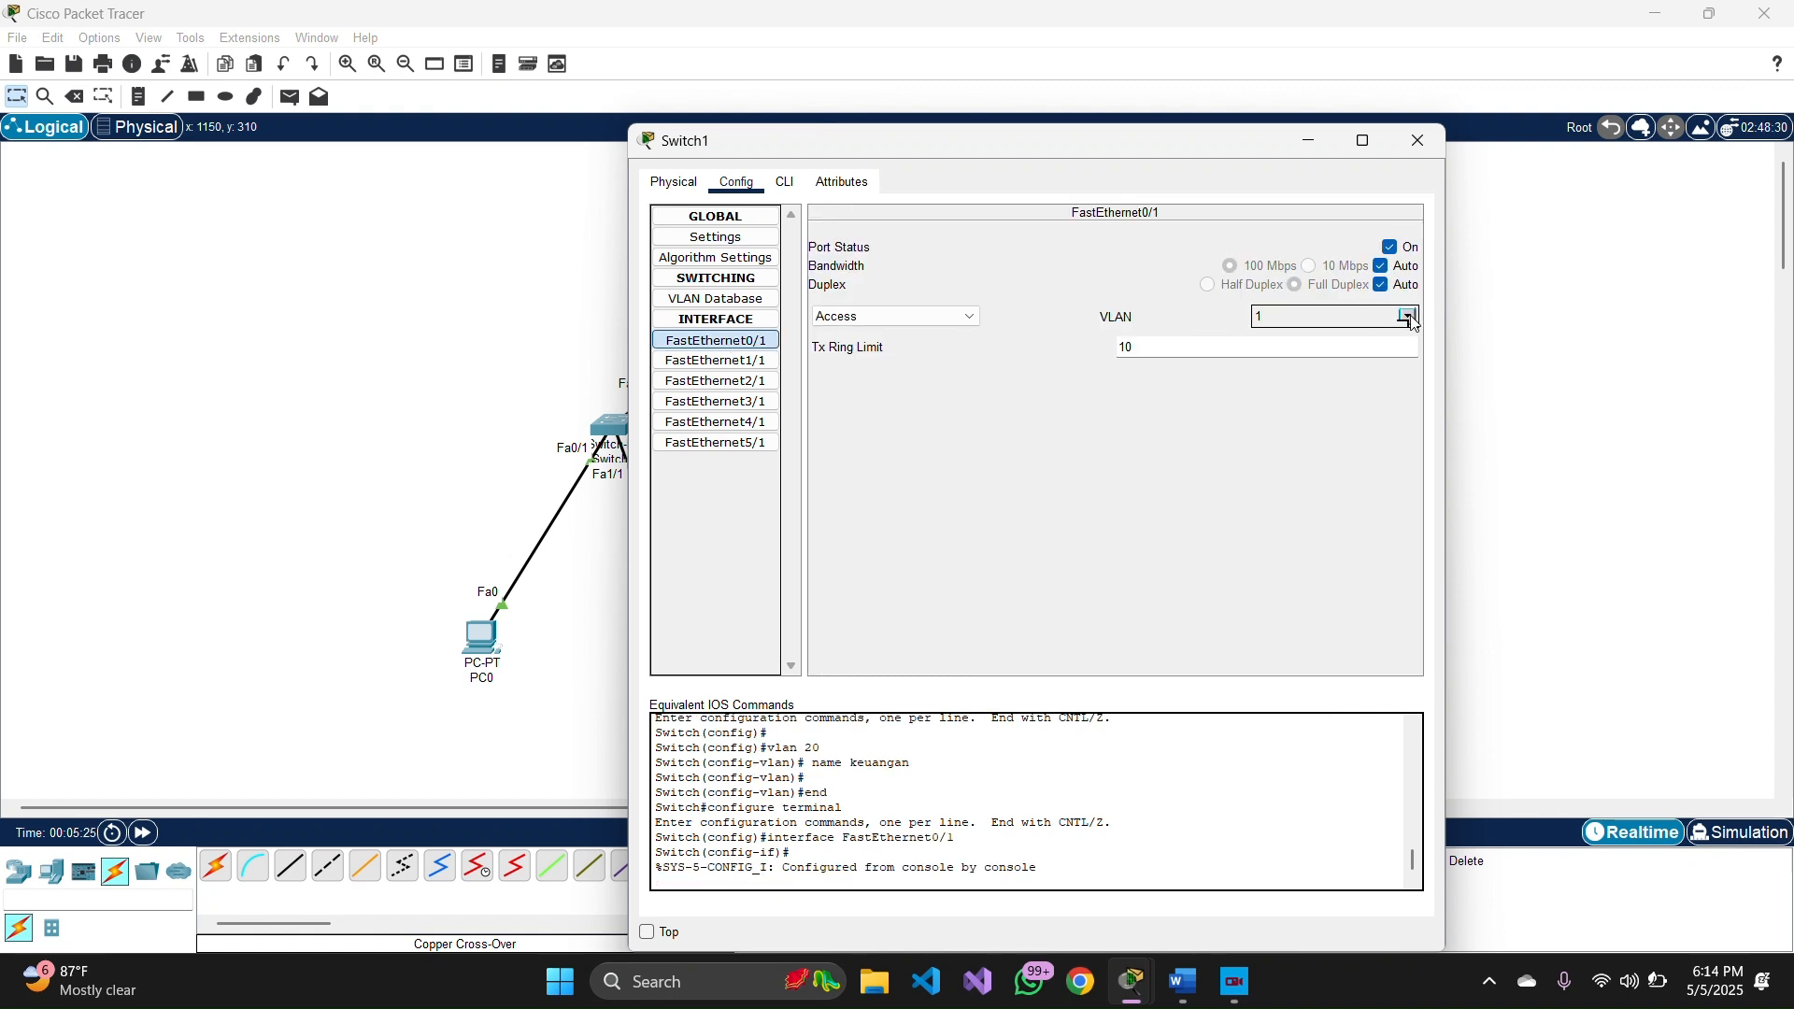
{"action": "left_click", "coordinate": [1255, 365]}
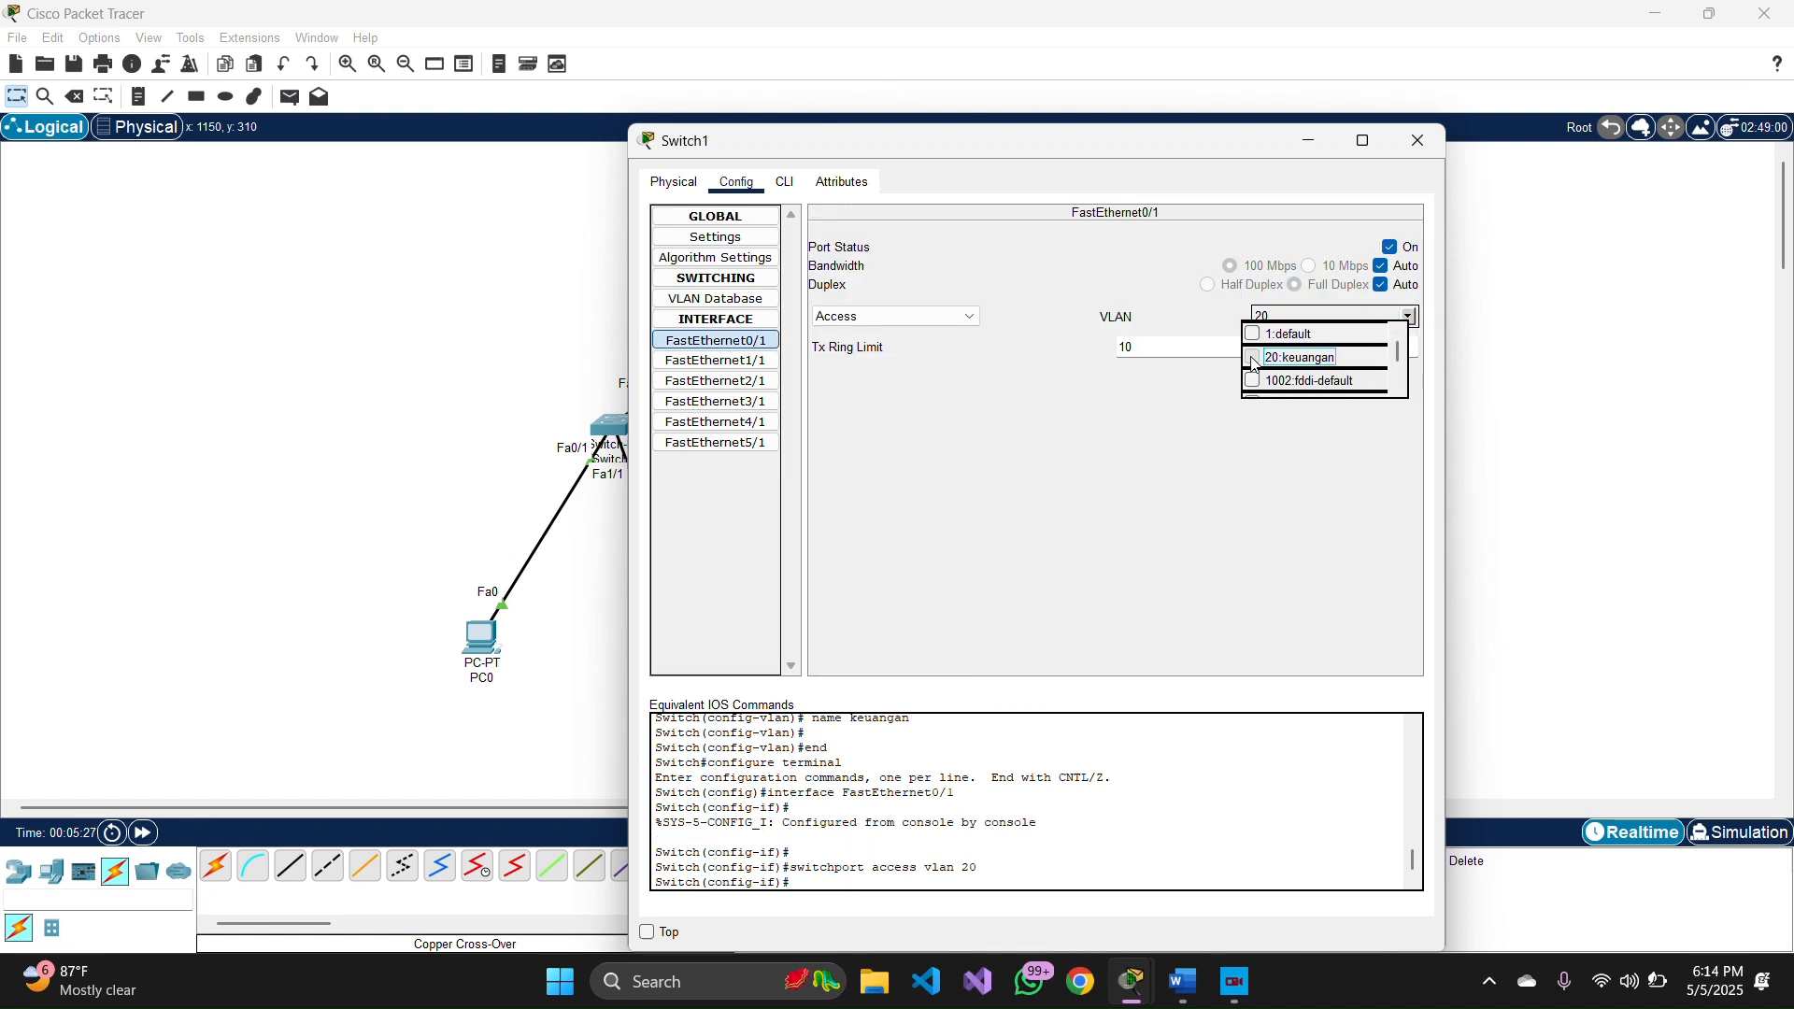
{"action": "left_click", "coordinate": [1149, 440]}
{"action": "left_click", "coordinate": [757, 363]}
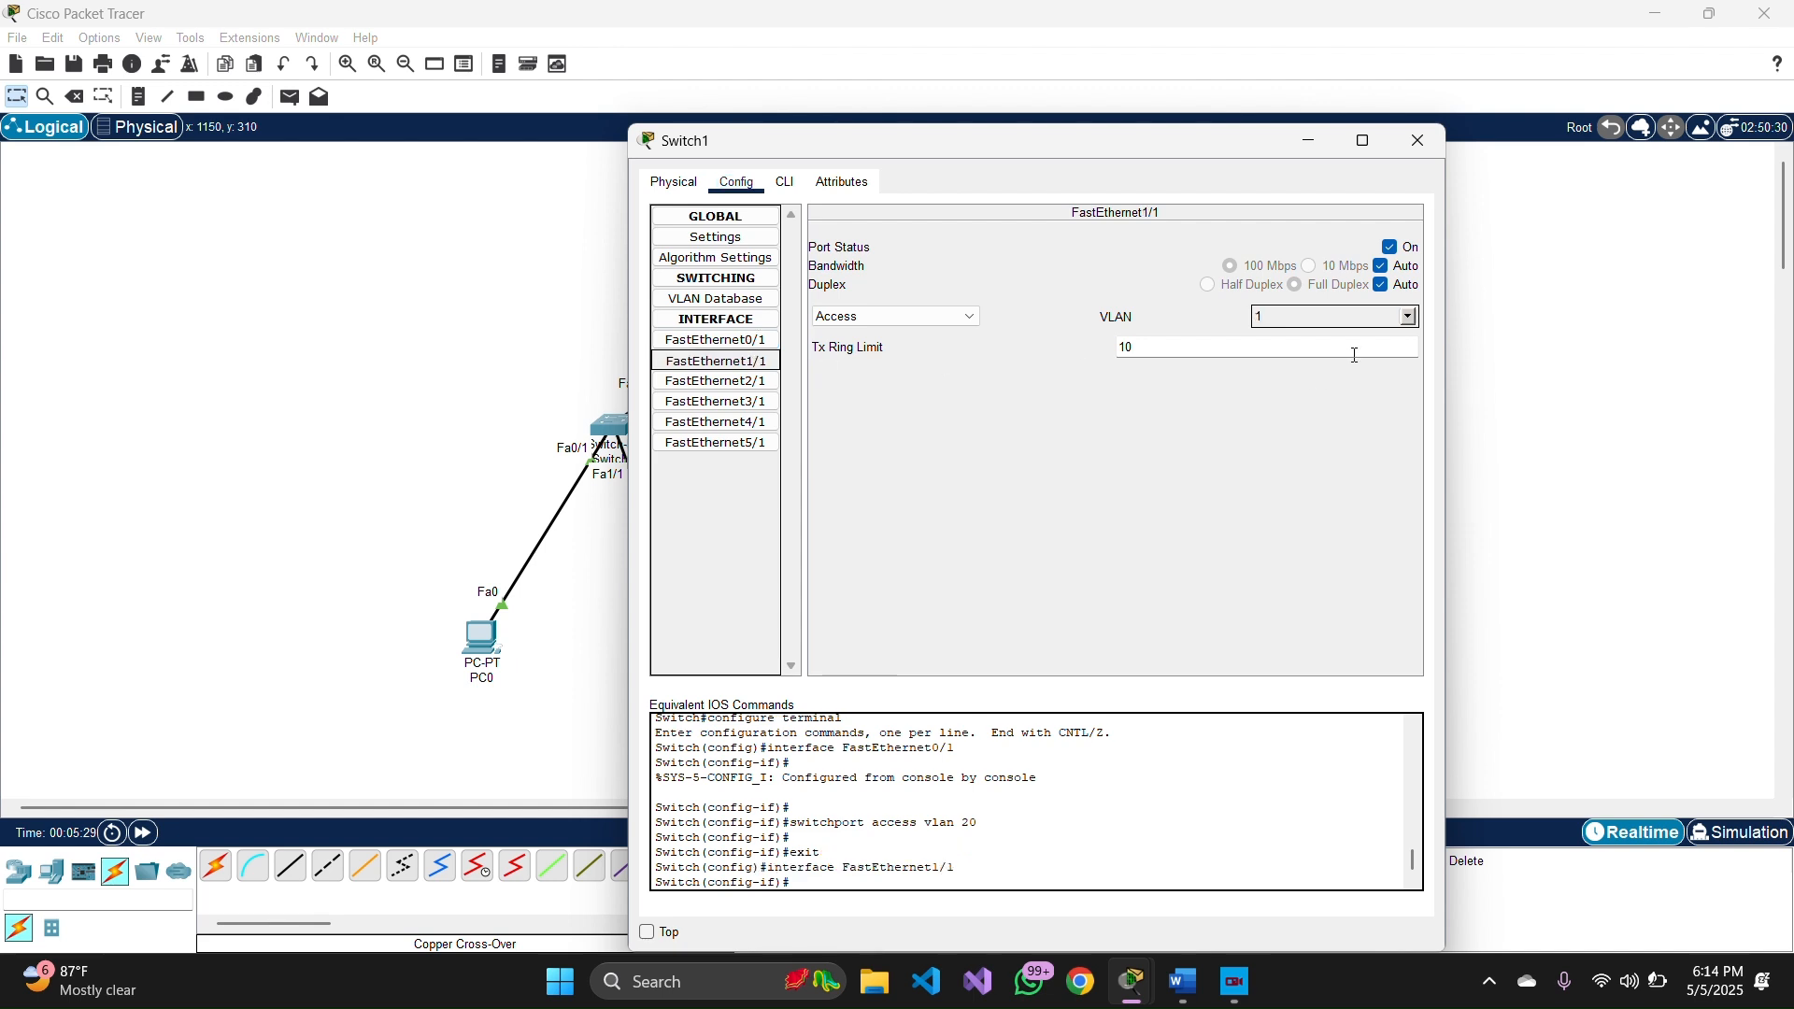
{"action": "left_click", "coordinate": [1411, 318]}
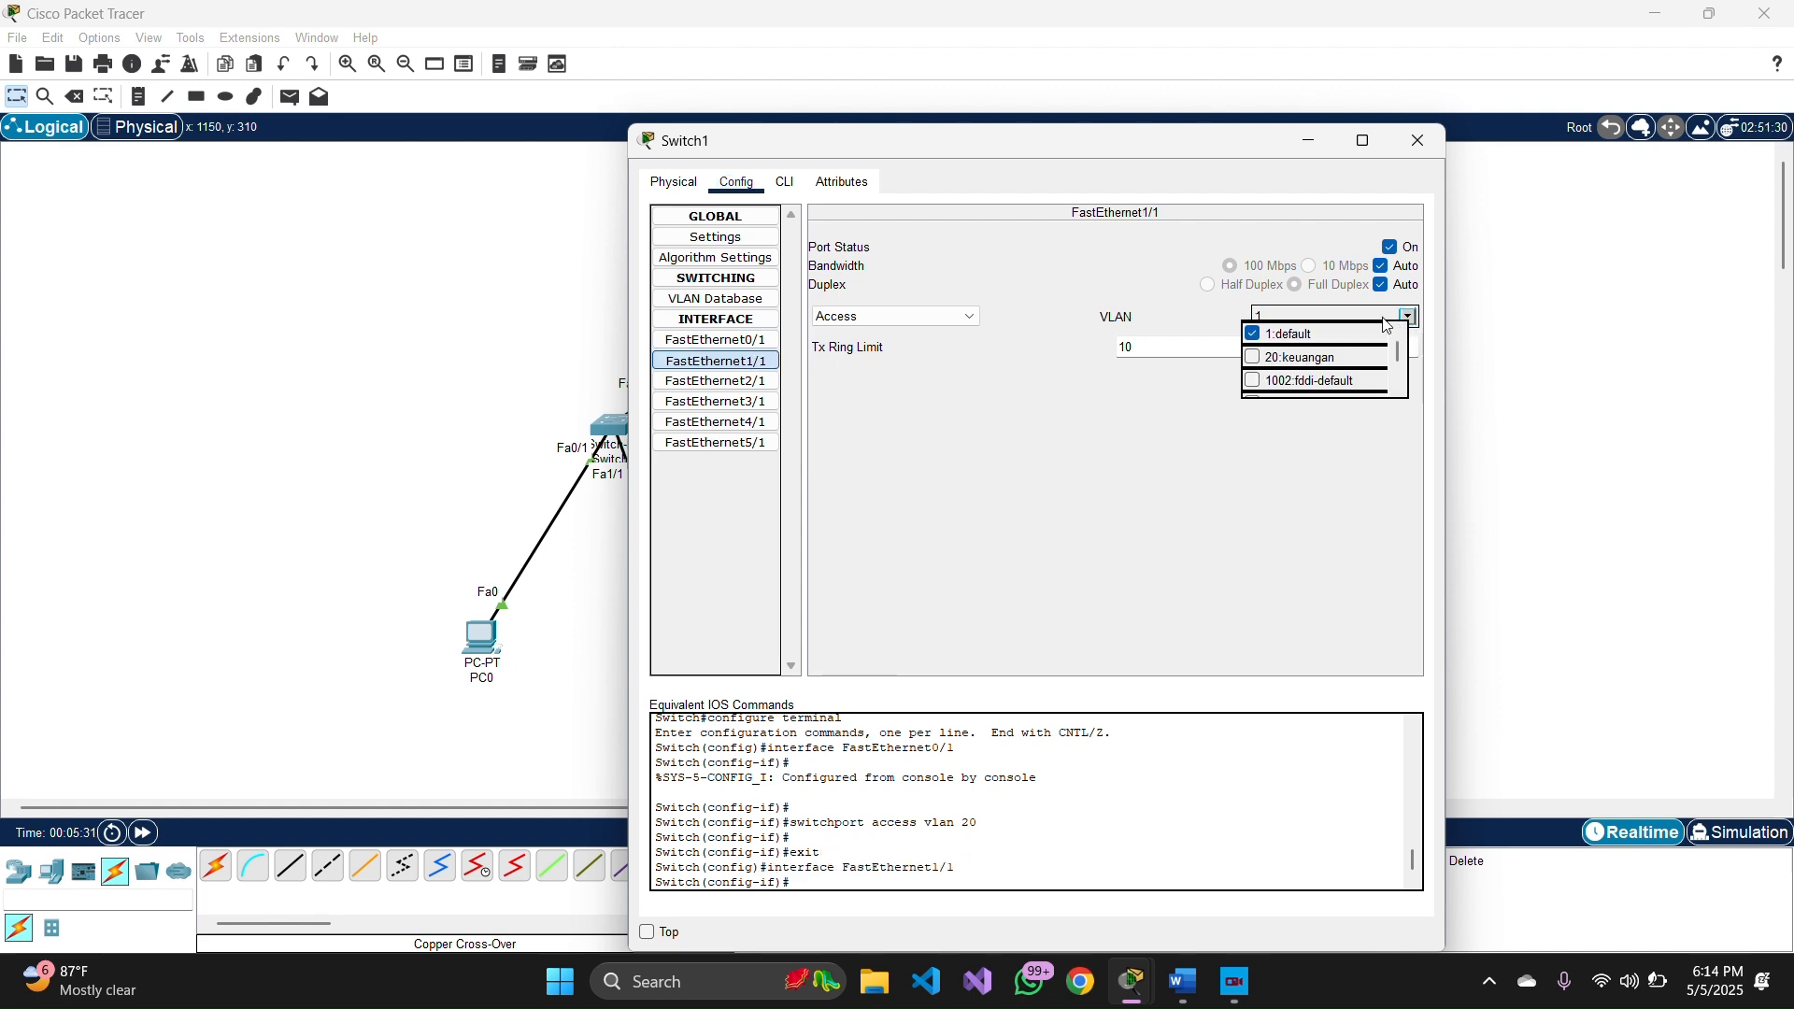
{"action": "left_click", "coordinate": [1252, 359]}
{"action": "left_click", "coordinate": [1105, 470]}
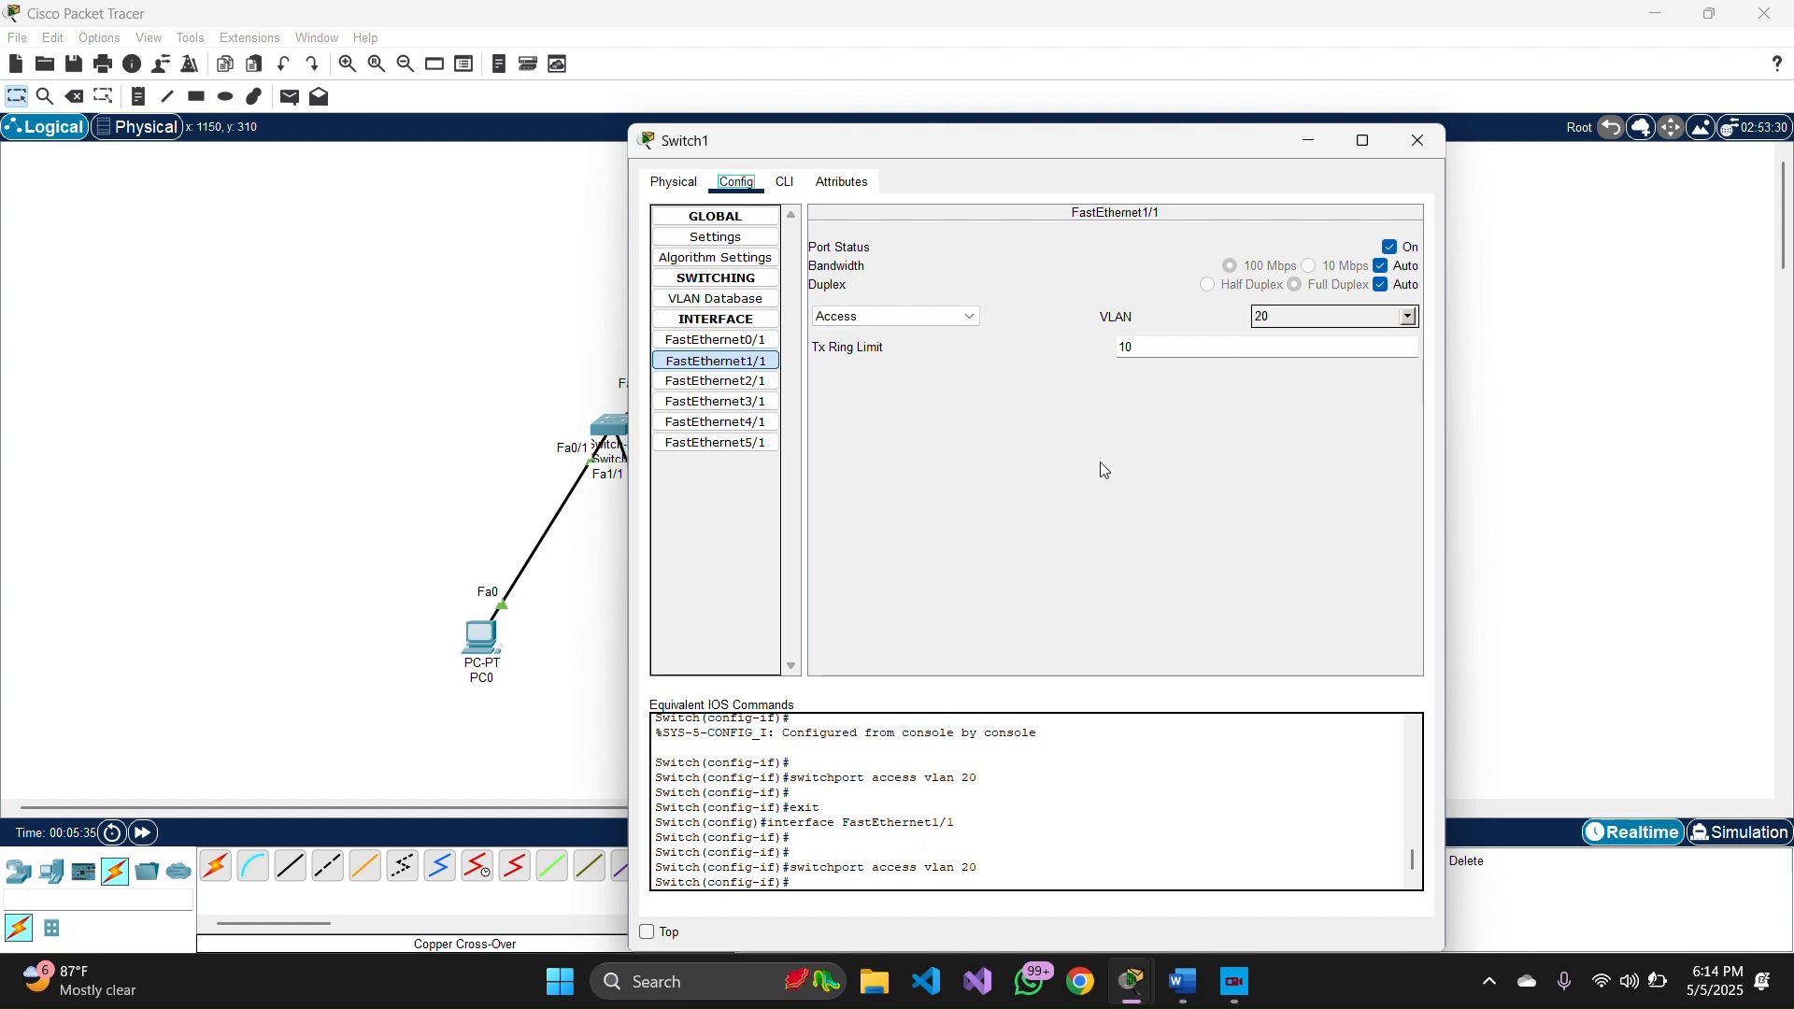
- Set Switch1's FastEthernet2/1 port to Trunk mode and close the switch's configuration
{"action": "left_click", "coordinate": [751, 383]}
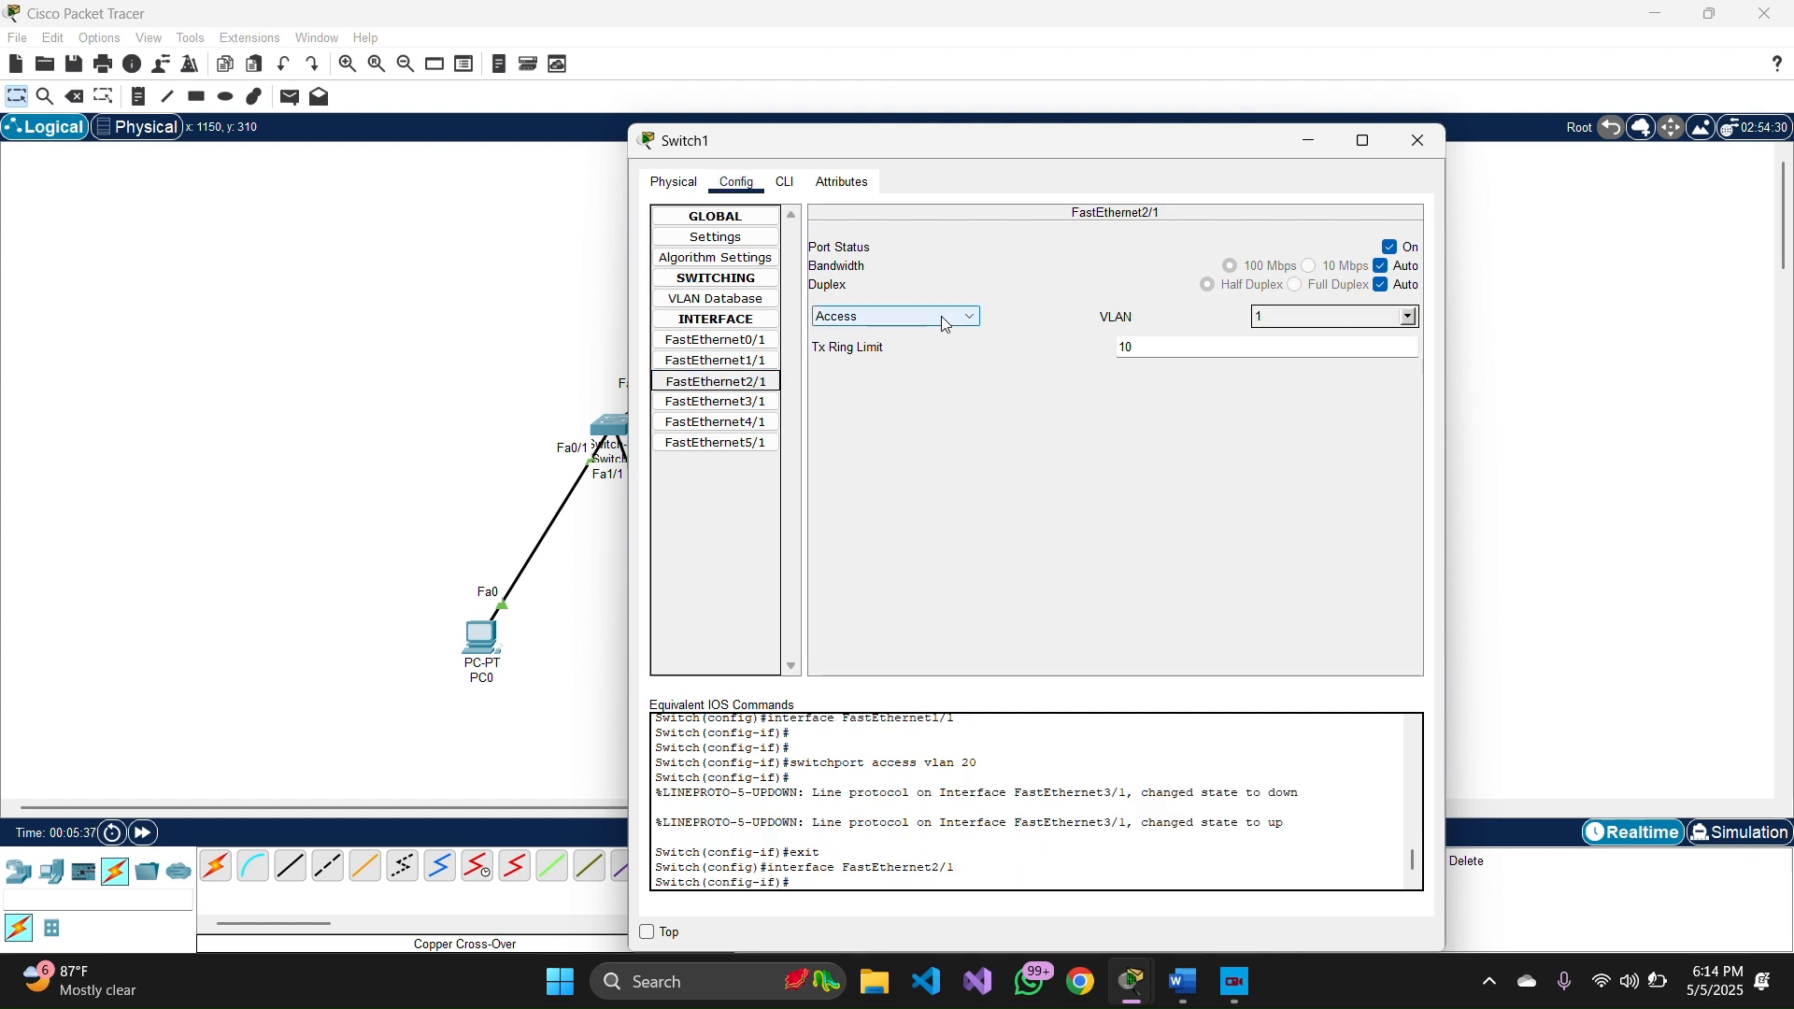
{"action": "left_click", "coordinate": [943, 317]}
{"action": "left_click", "coordinate": [937, 335]}
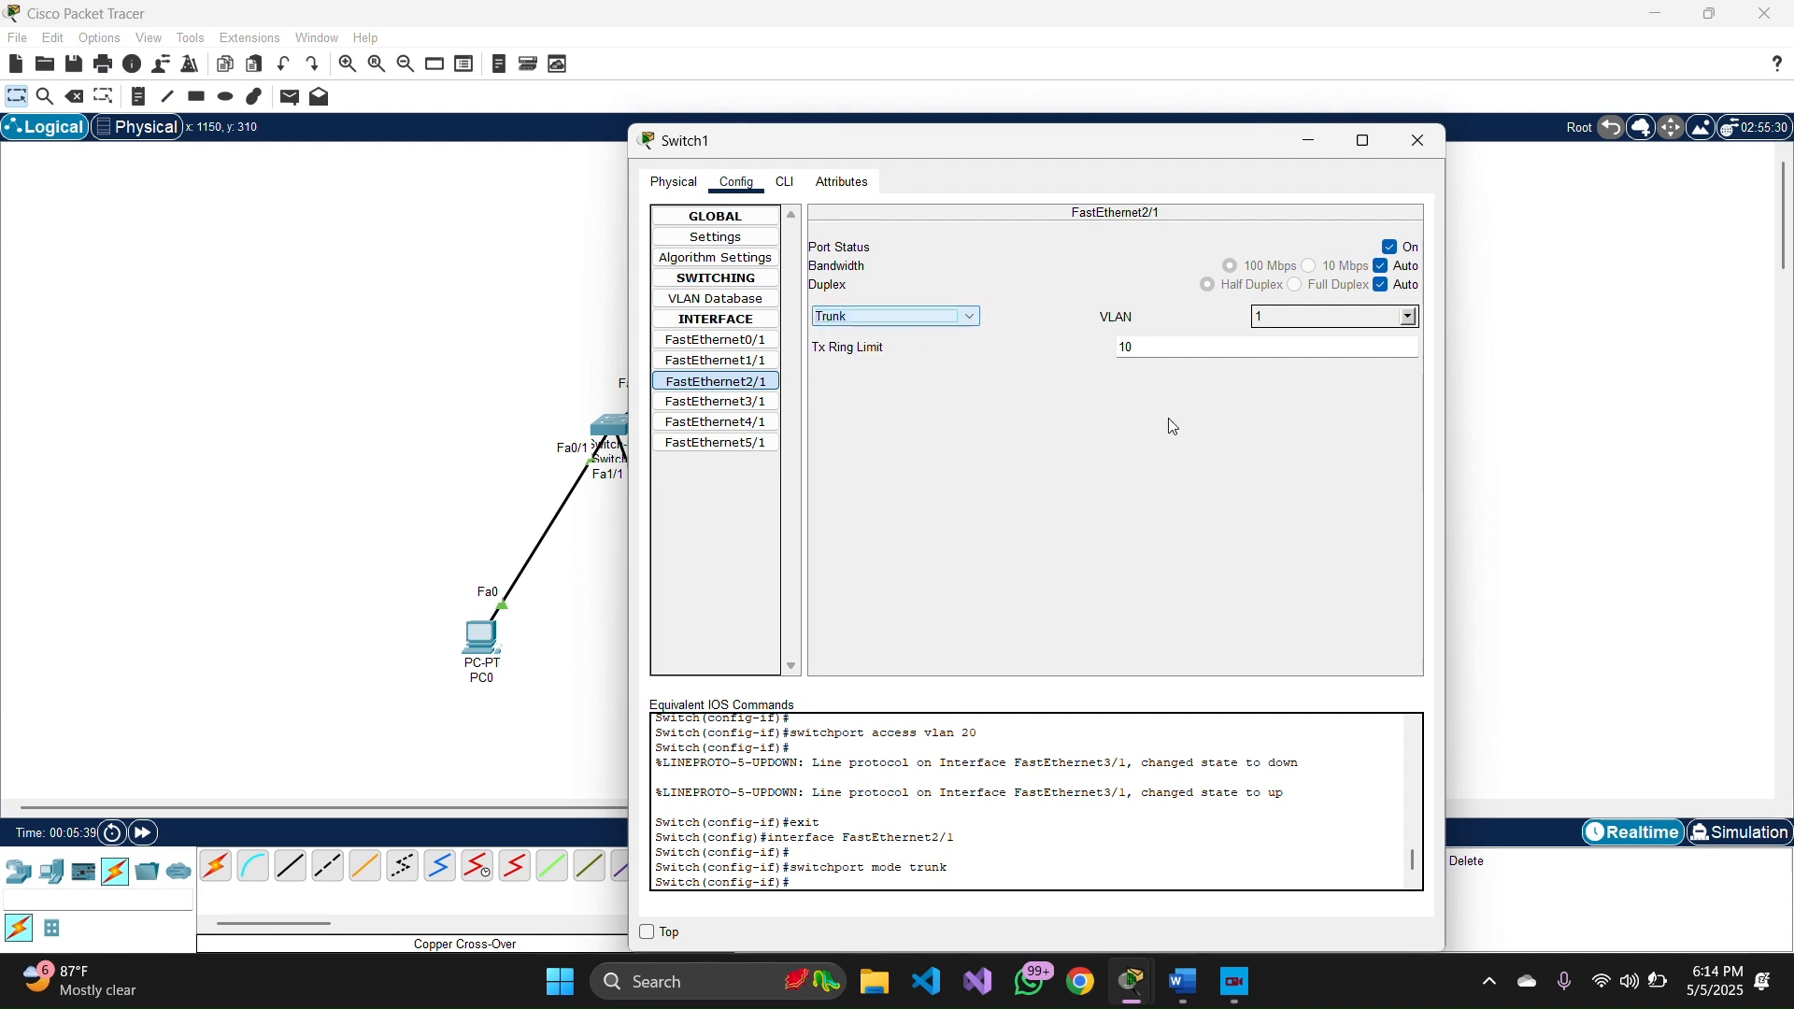
{"action": "left_click", "coordinate": [1418, 141]}
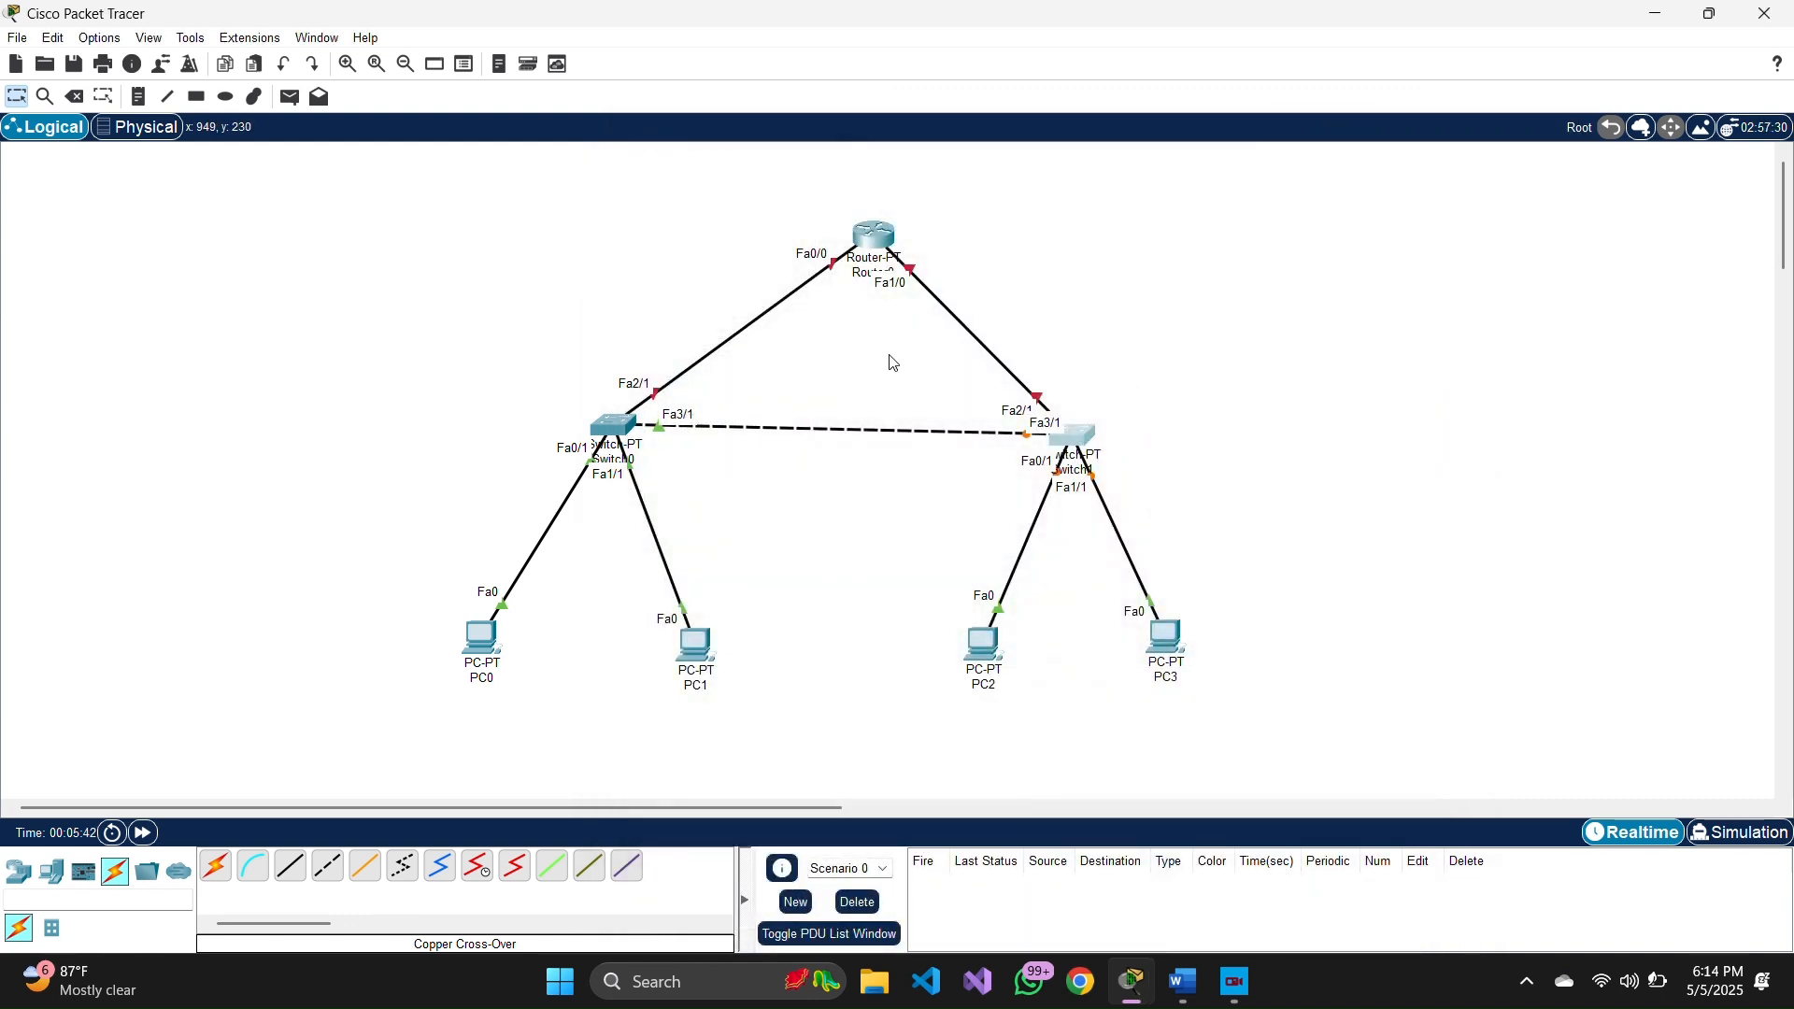
- Check the mode and VLAN settings of Switch0's FastEthernet ports and close its configuration
{"action": "left_click", "coordinate": [637, 432]}
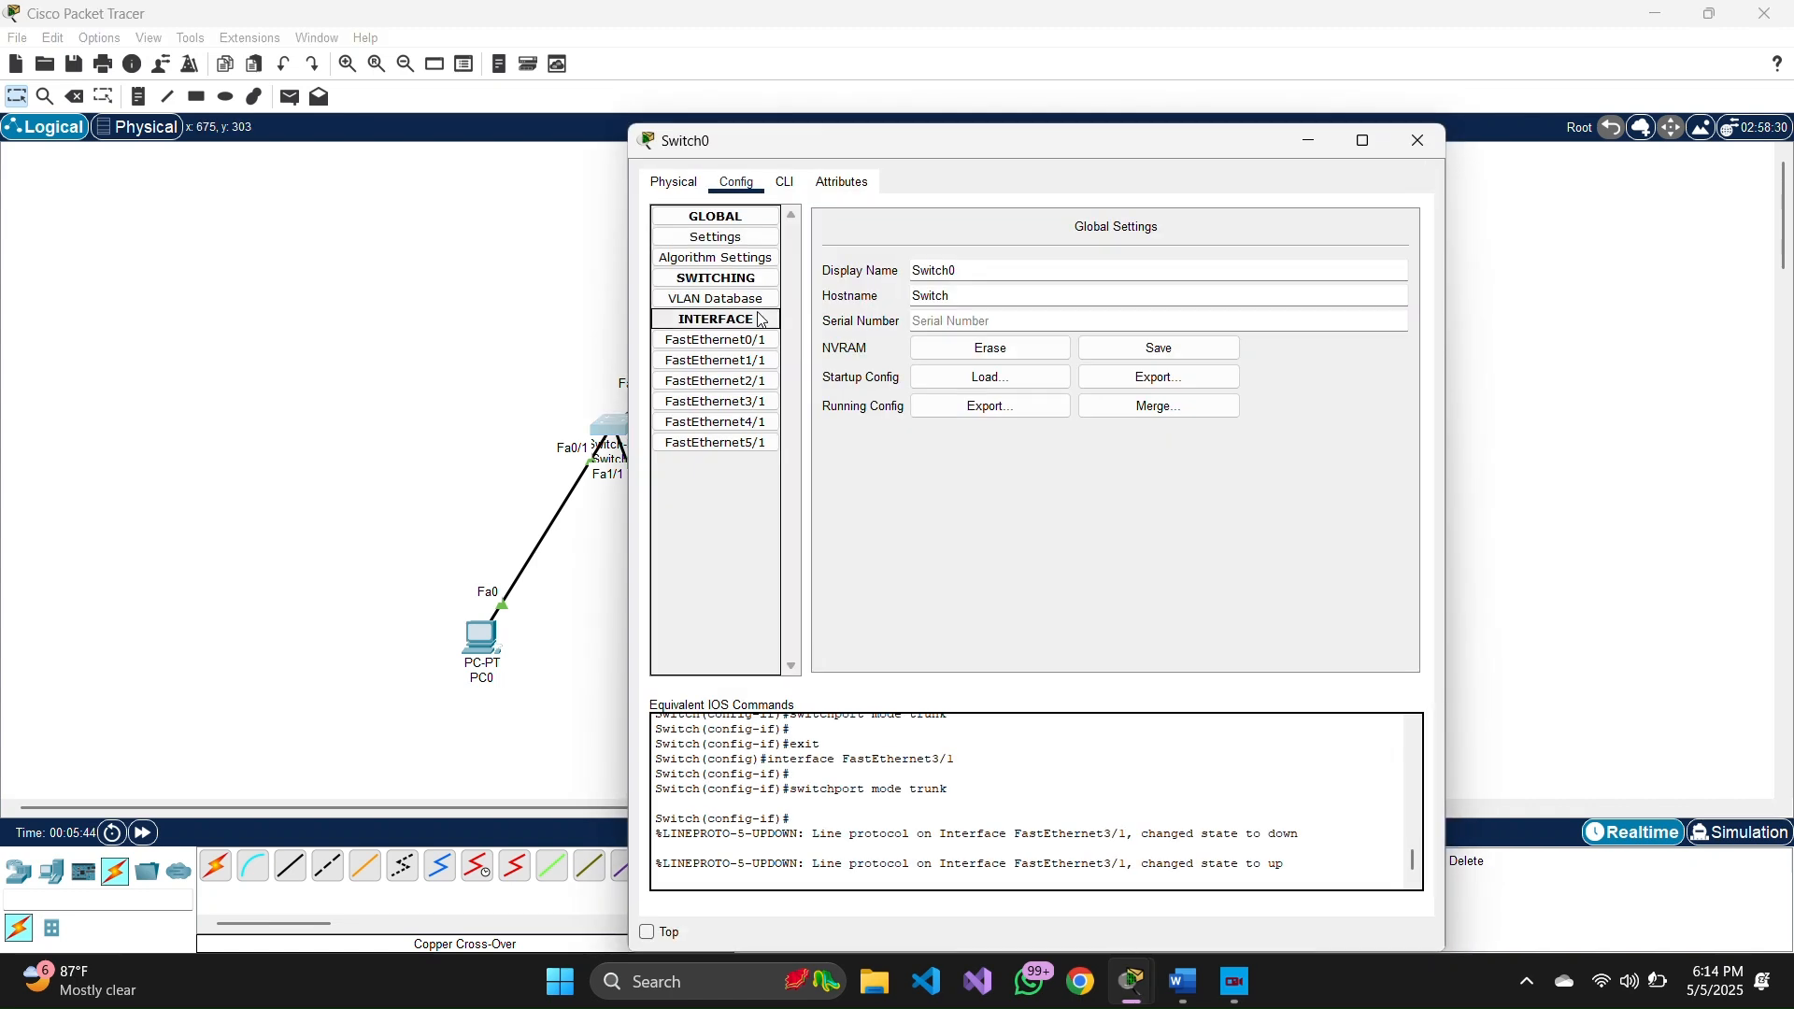
{"action": "left_click", "coordinate": [756, 406]}
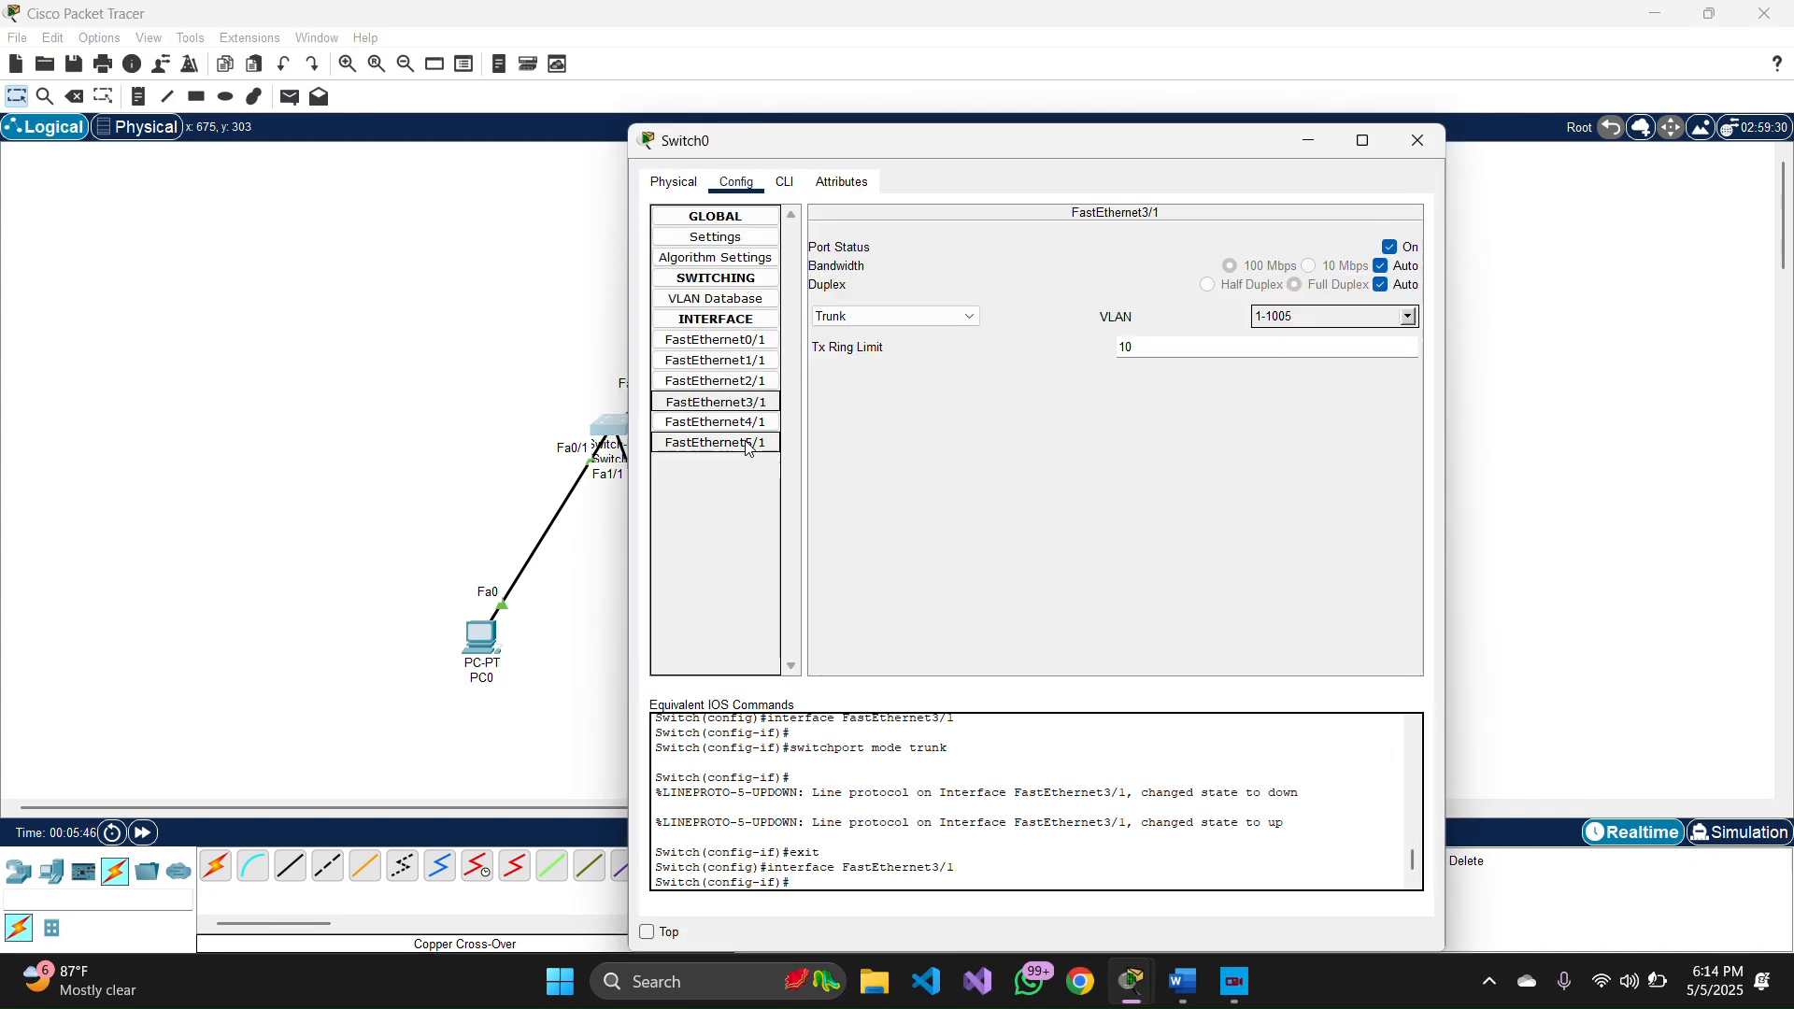
{"action": "left_click", "coordinate": [717, 443]}
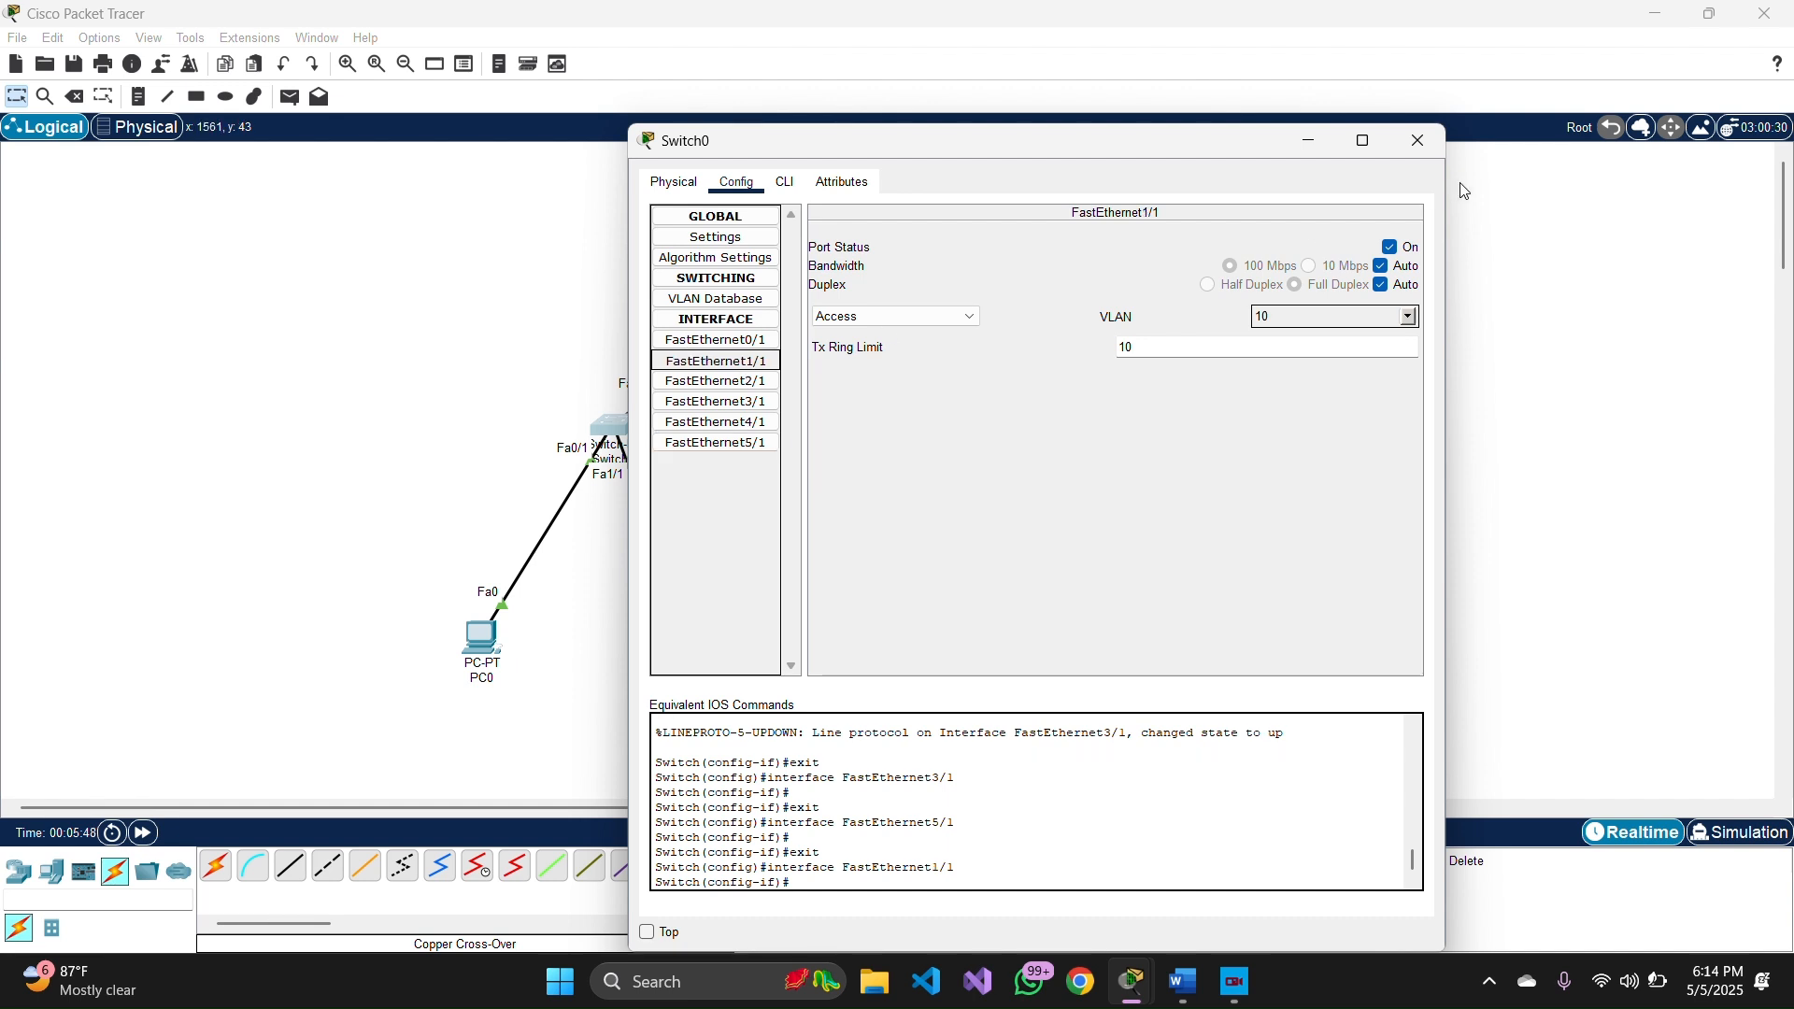
{"action": "left_click", "coordinate": [1422, 148]}
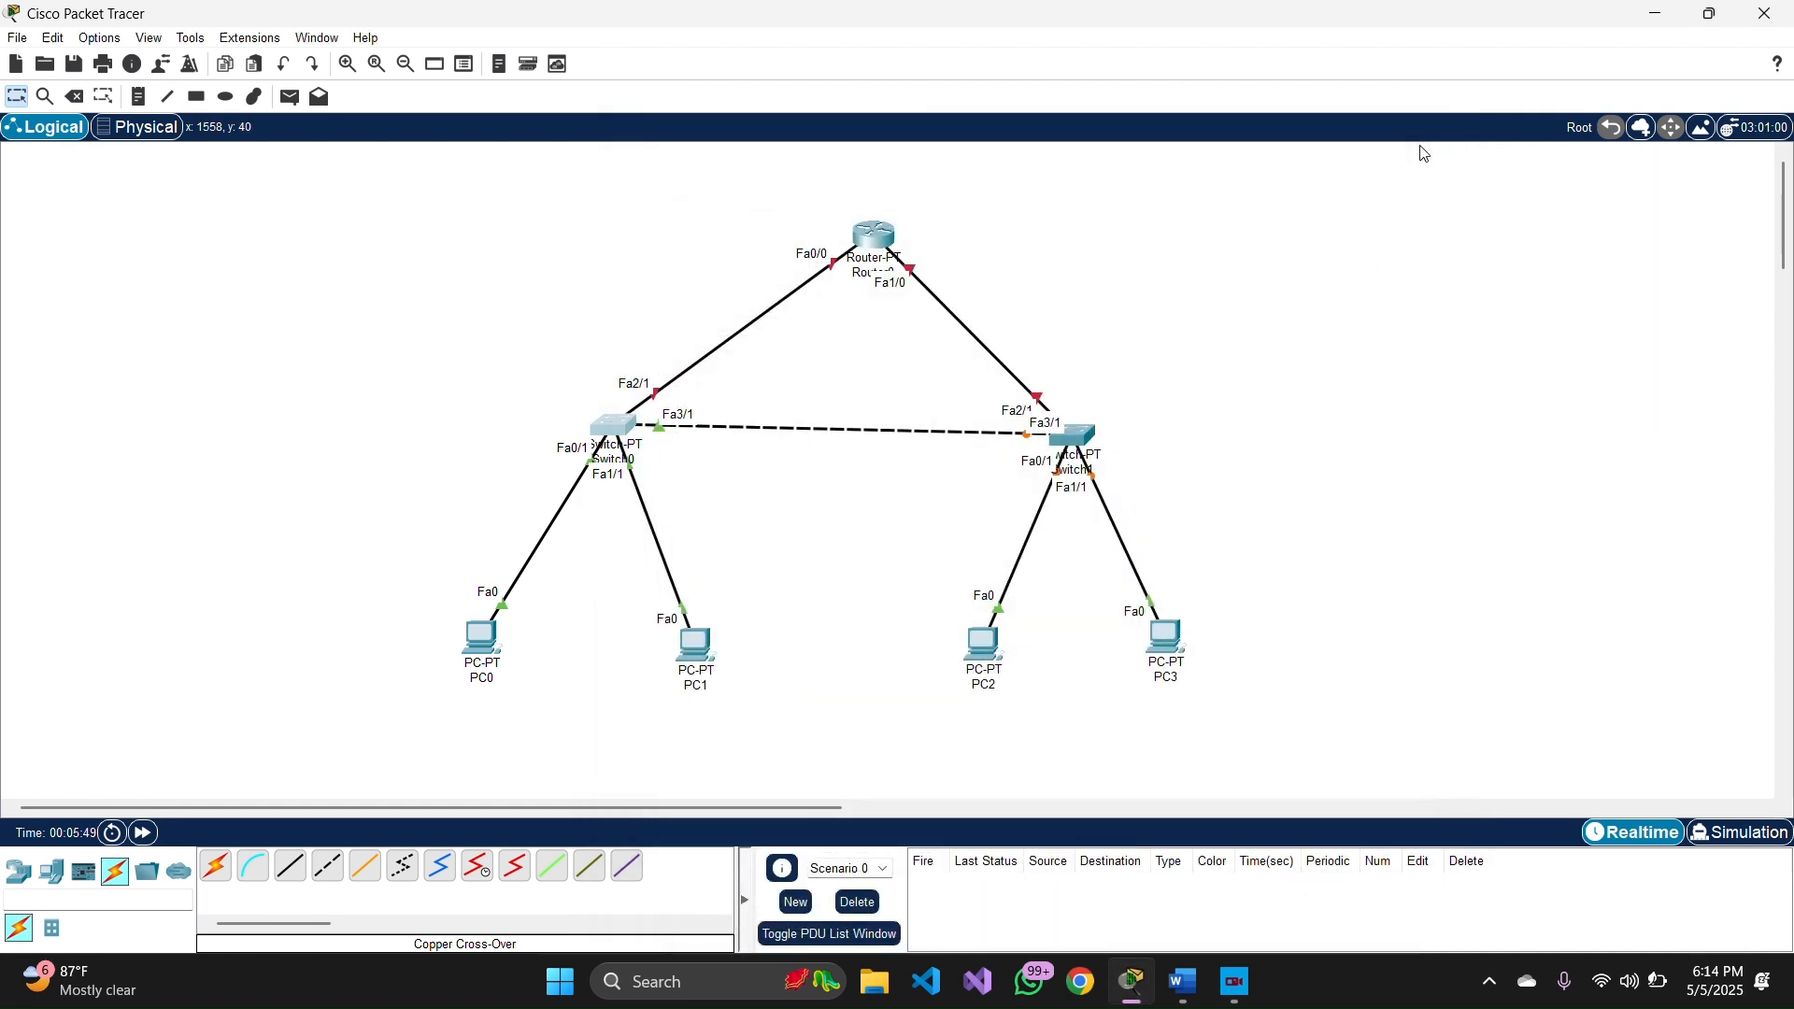
- Turn on Router0's FastEthernet0/0 and FastEthernet1/0 ports
{"action": "left_click", "coordinate": [861, 245]}
{"action": "left_click", "coordinate": [734, 183]}
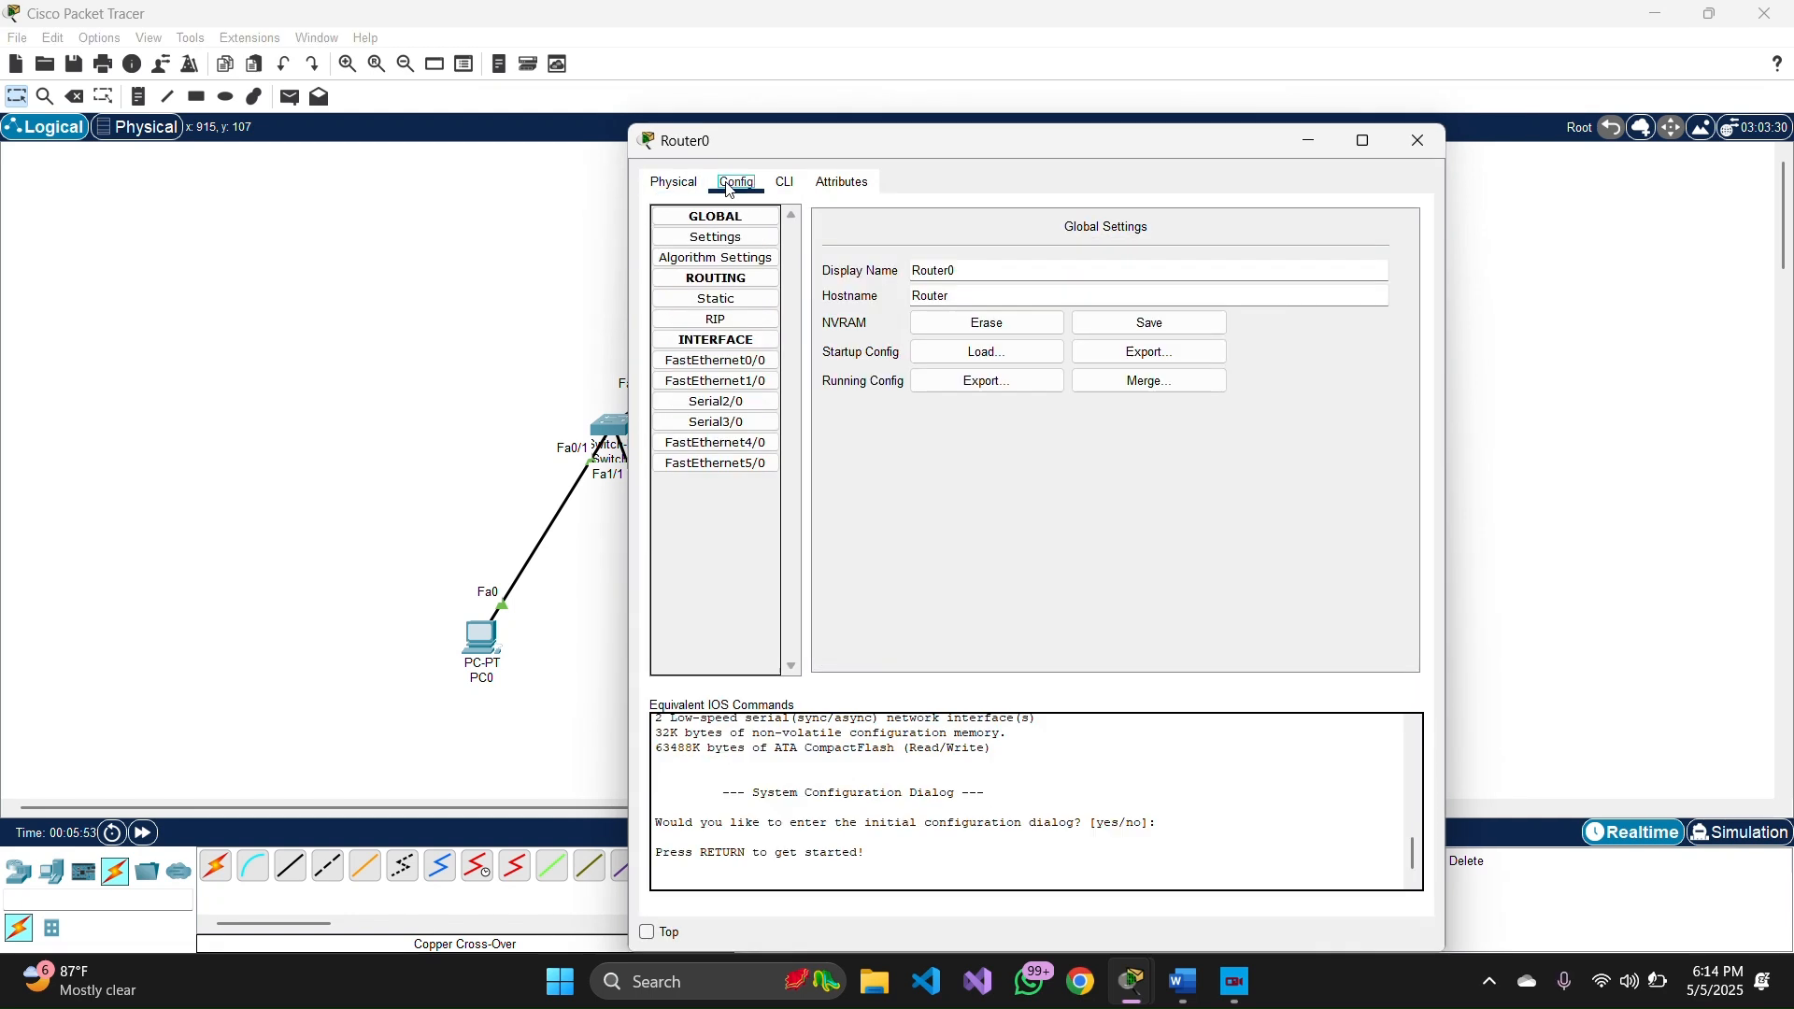
{"action": "left_click", "coordinate": [716, 361]}
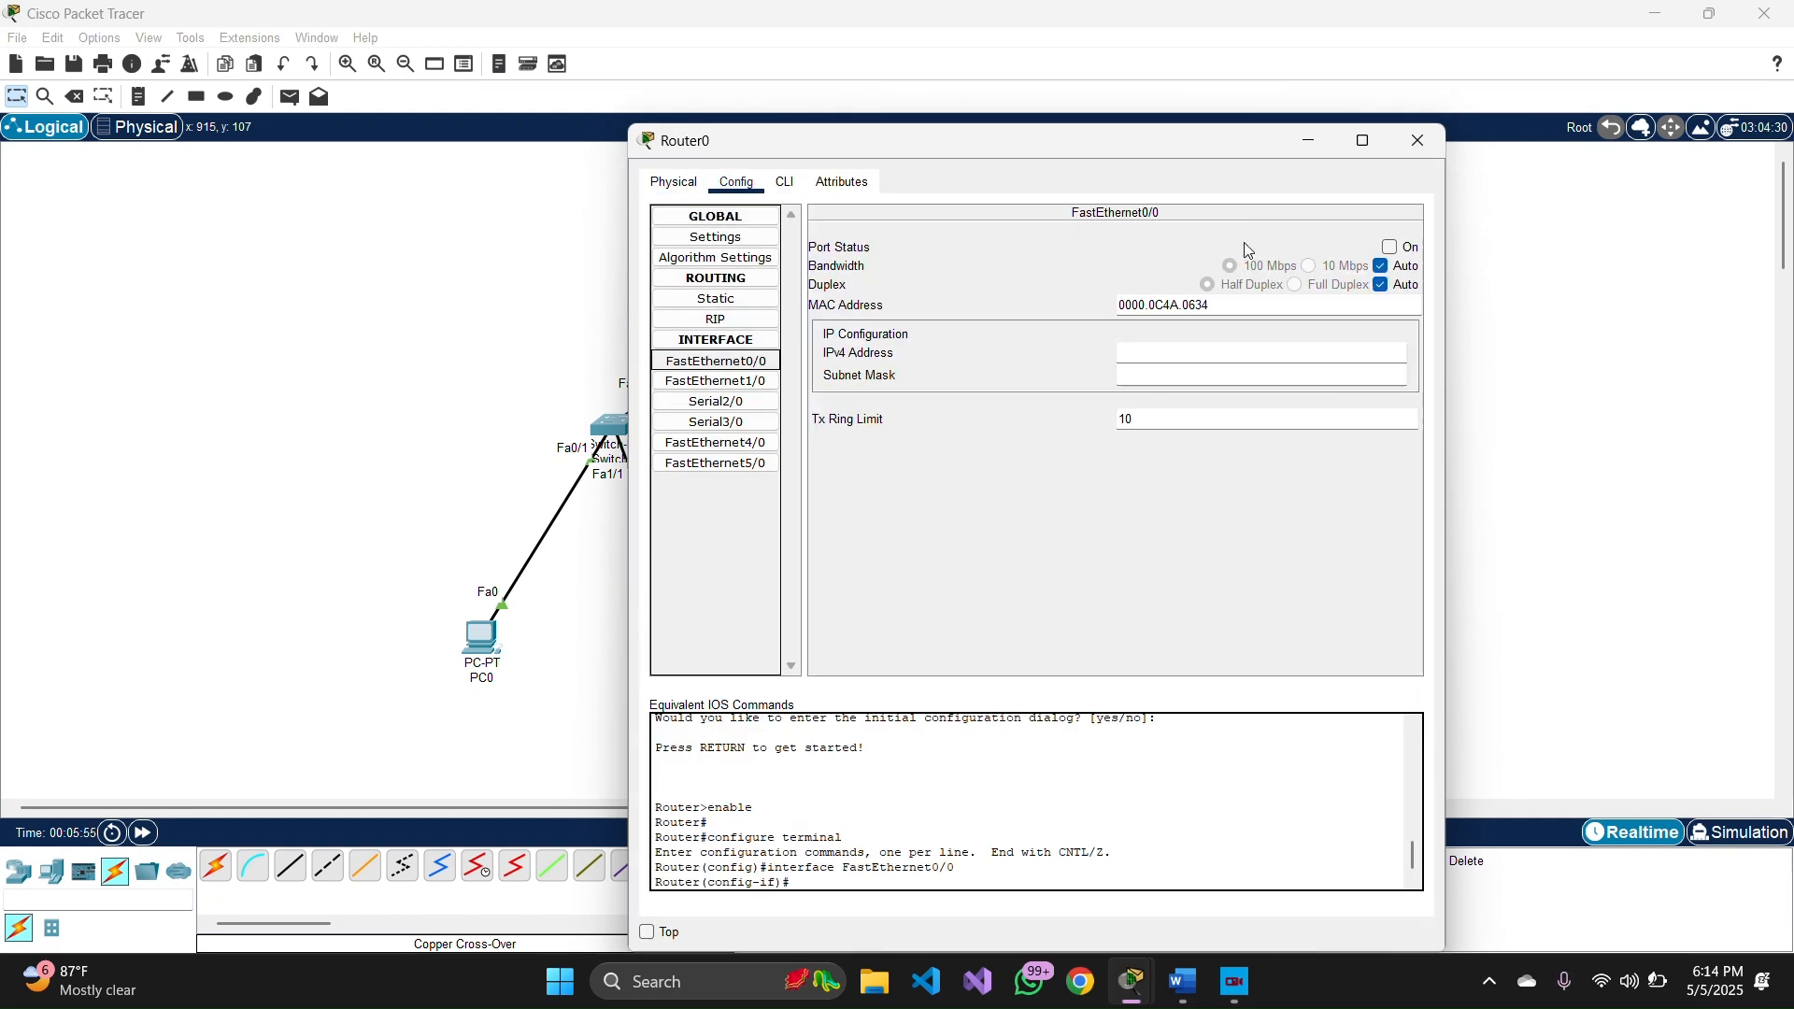
{"action": "left_click", "coordinate": [1388, 249]}
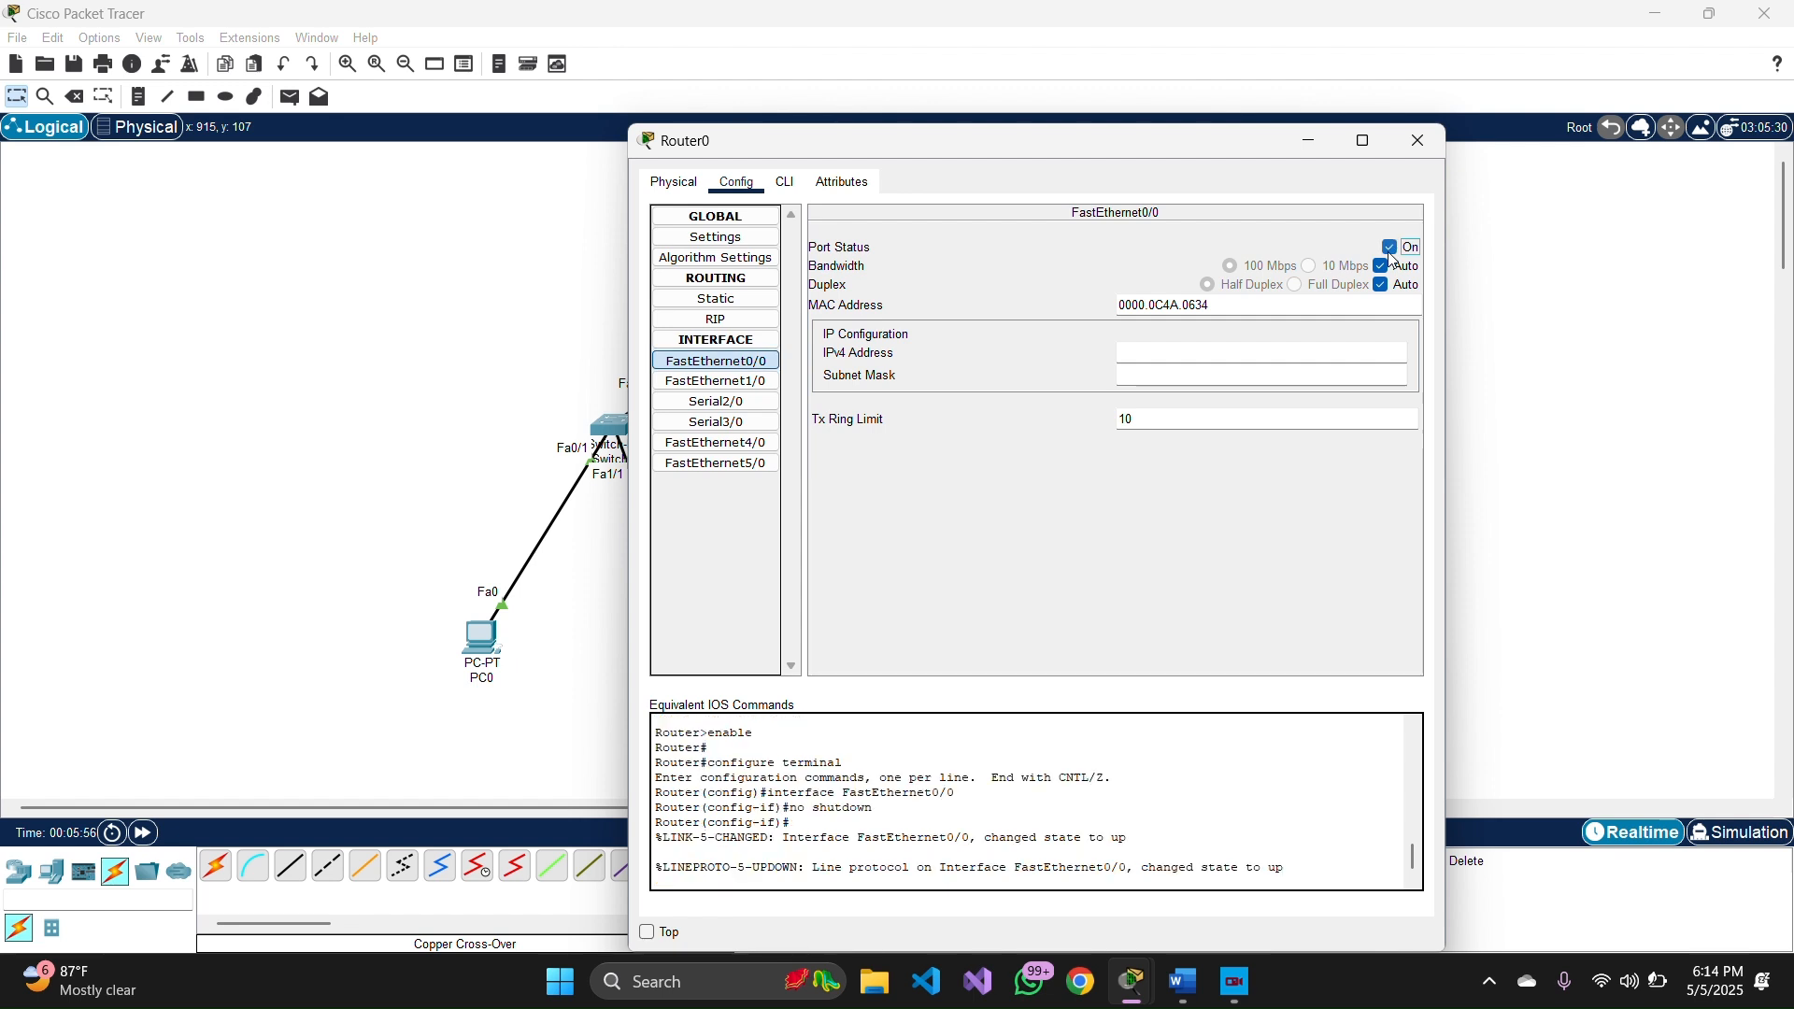
{"action": "left_click", "coordinate": [715, 381]}
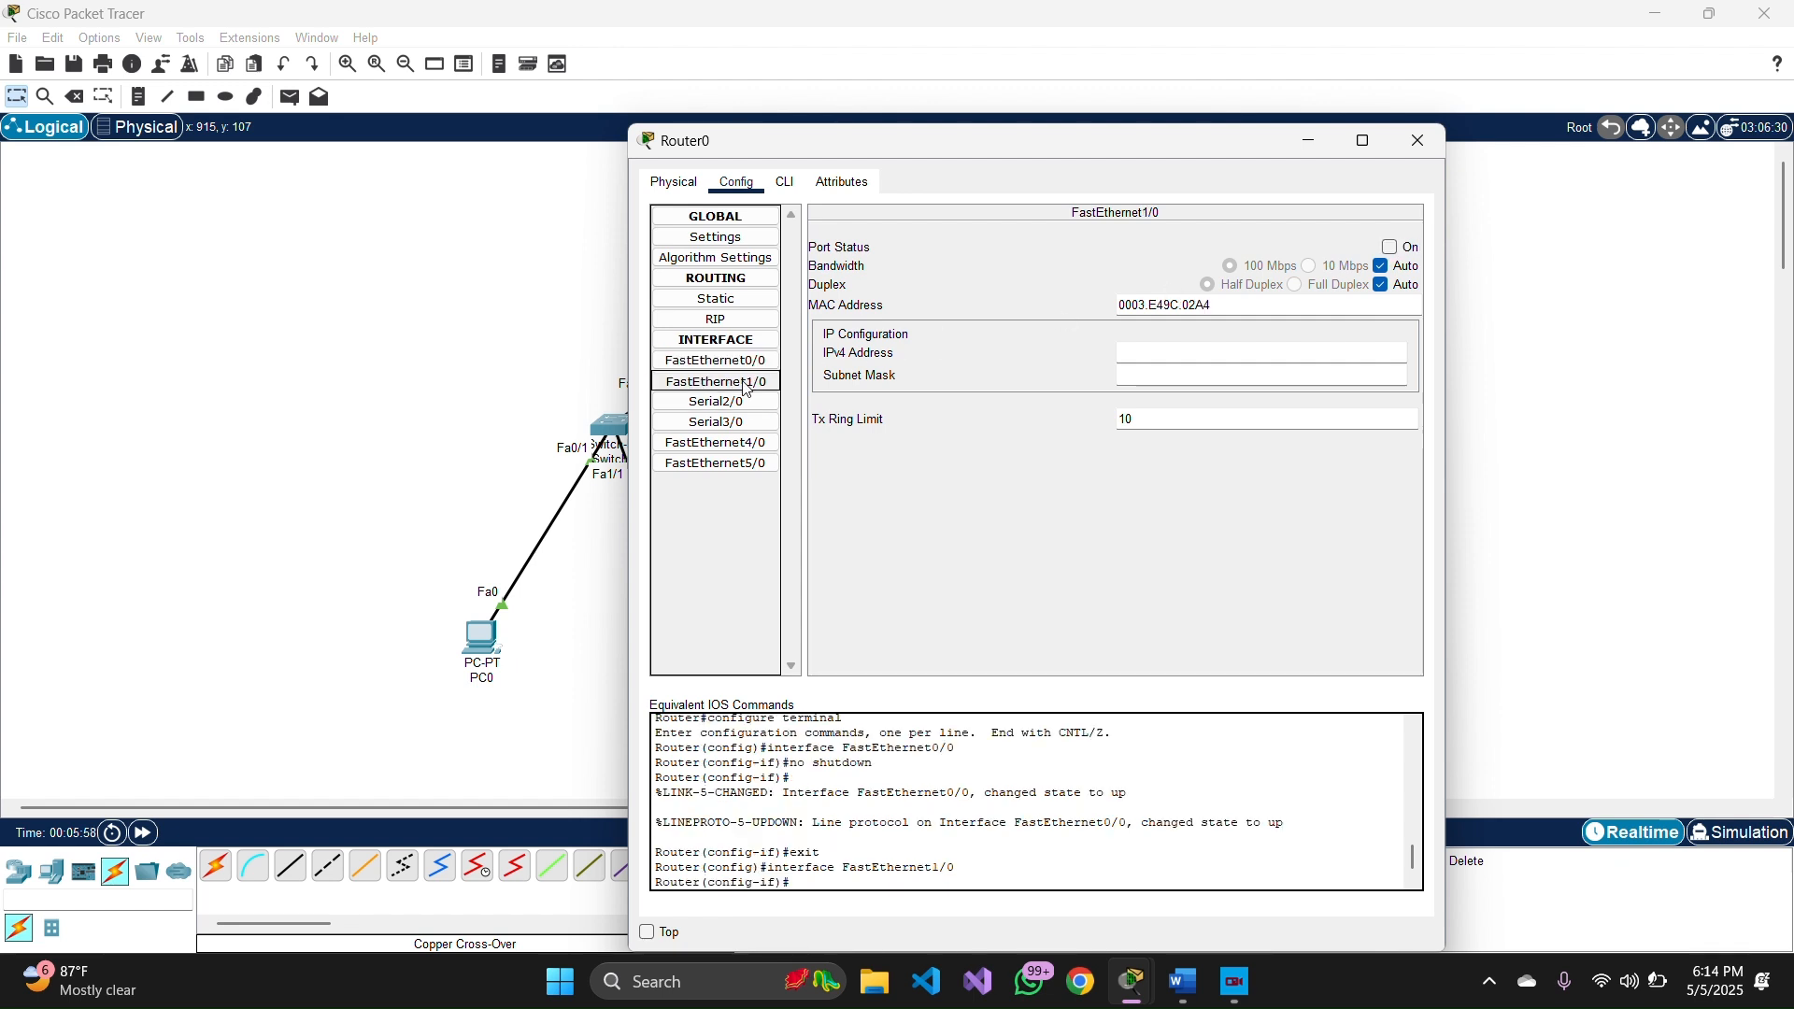
{"action": "left_click", "coordinate": [1390, 249]}
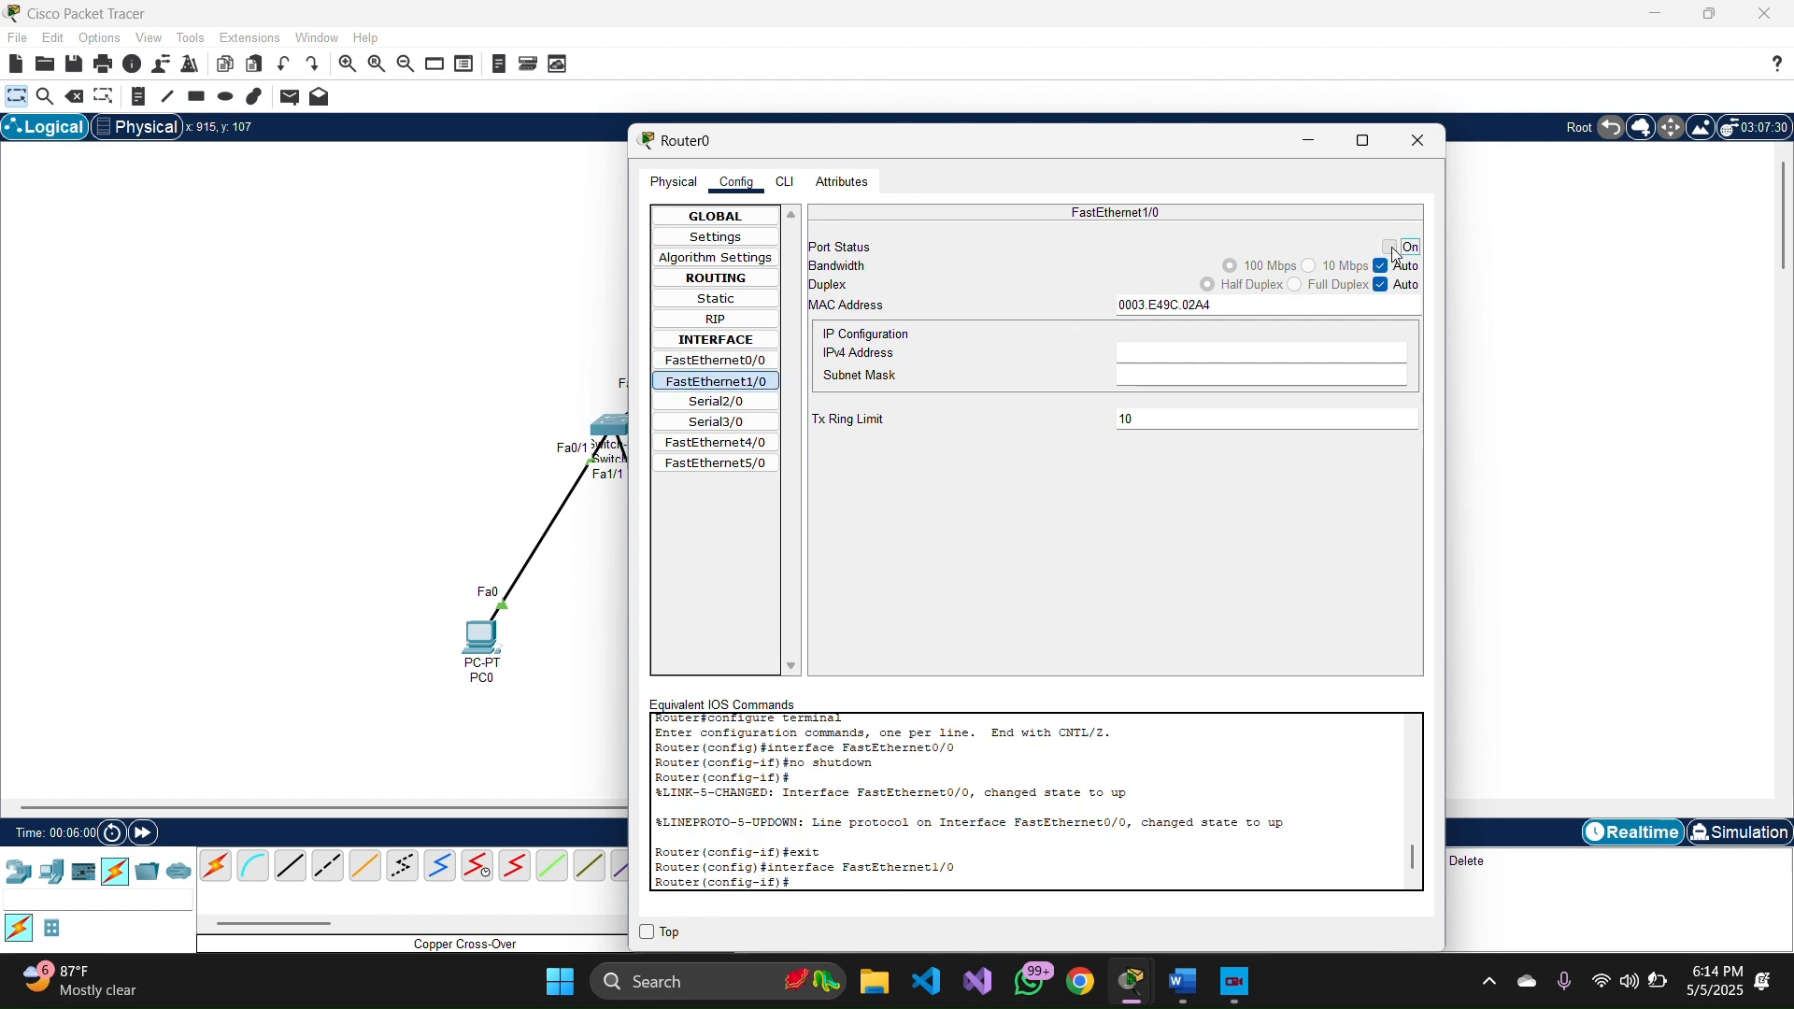
- In Router0's command line, end the interface configuration and enter global configuration mode with "enable" and "configure terminal"
{"action": "left_click", "coordinate": [785, 182]}
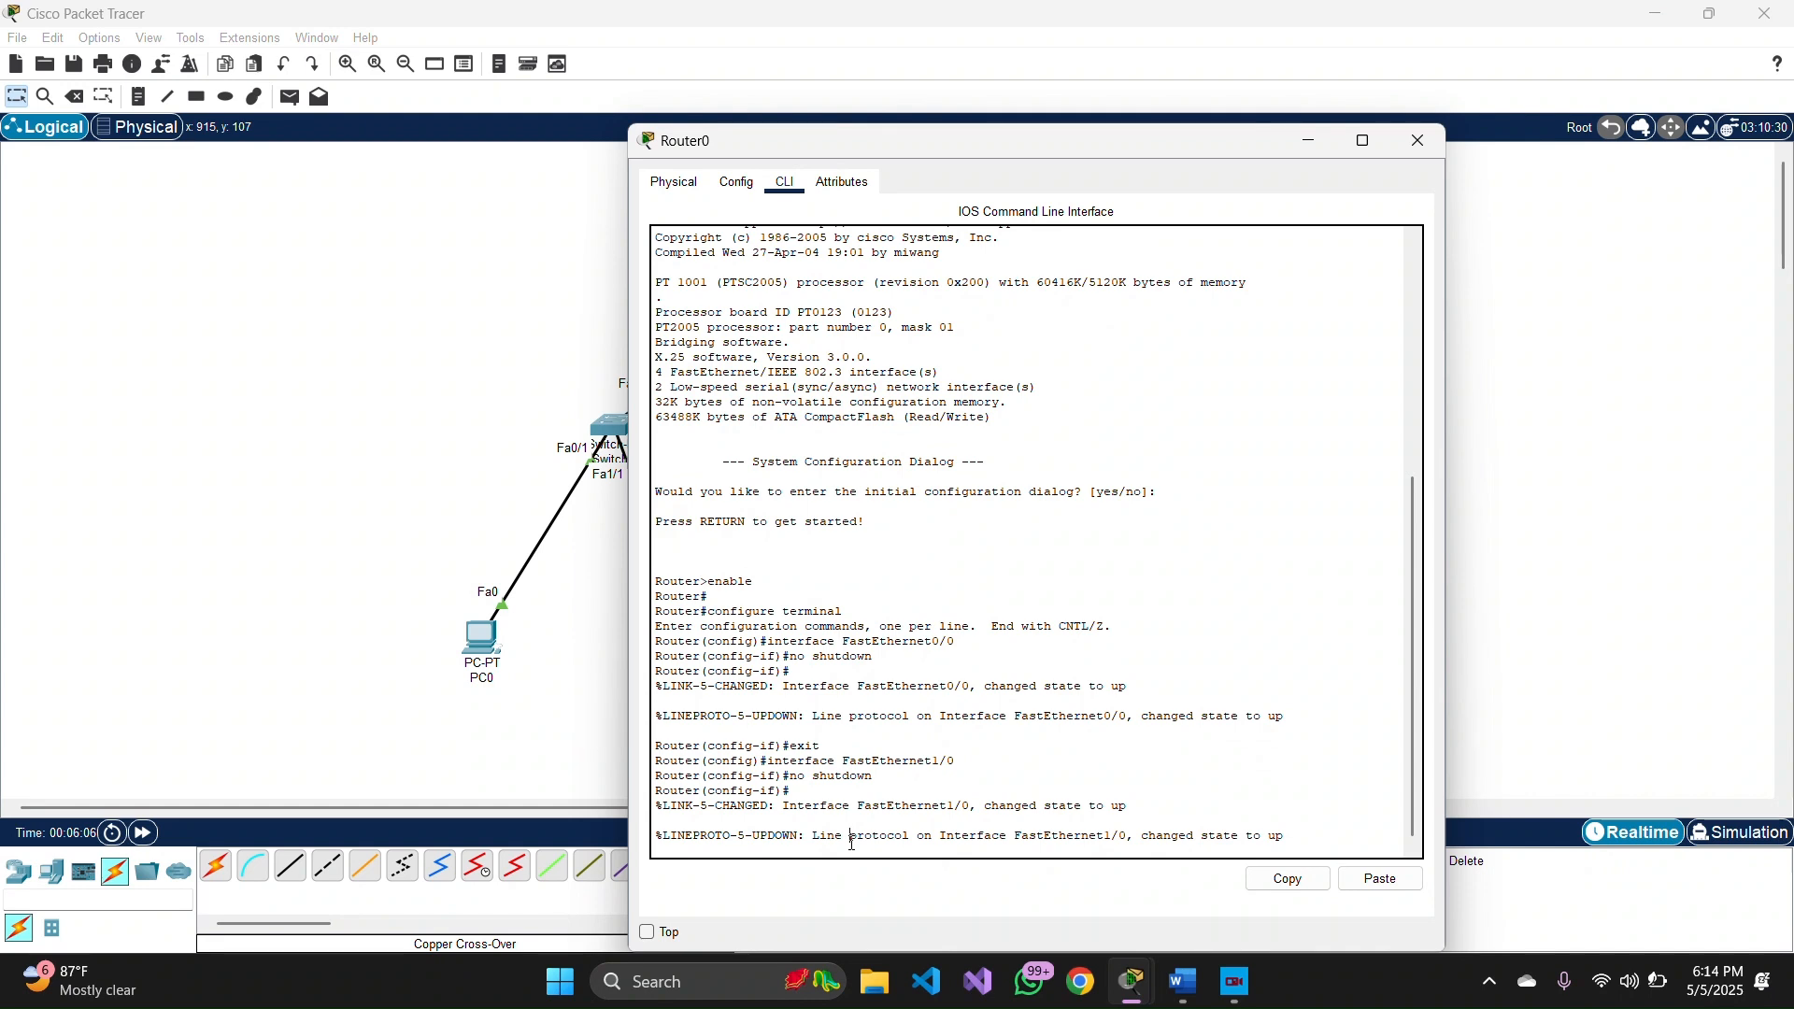
{"action": "key", "text": "Return"}
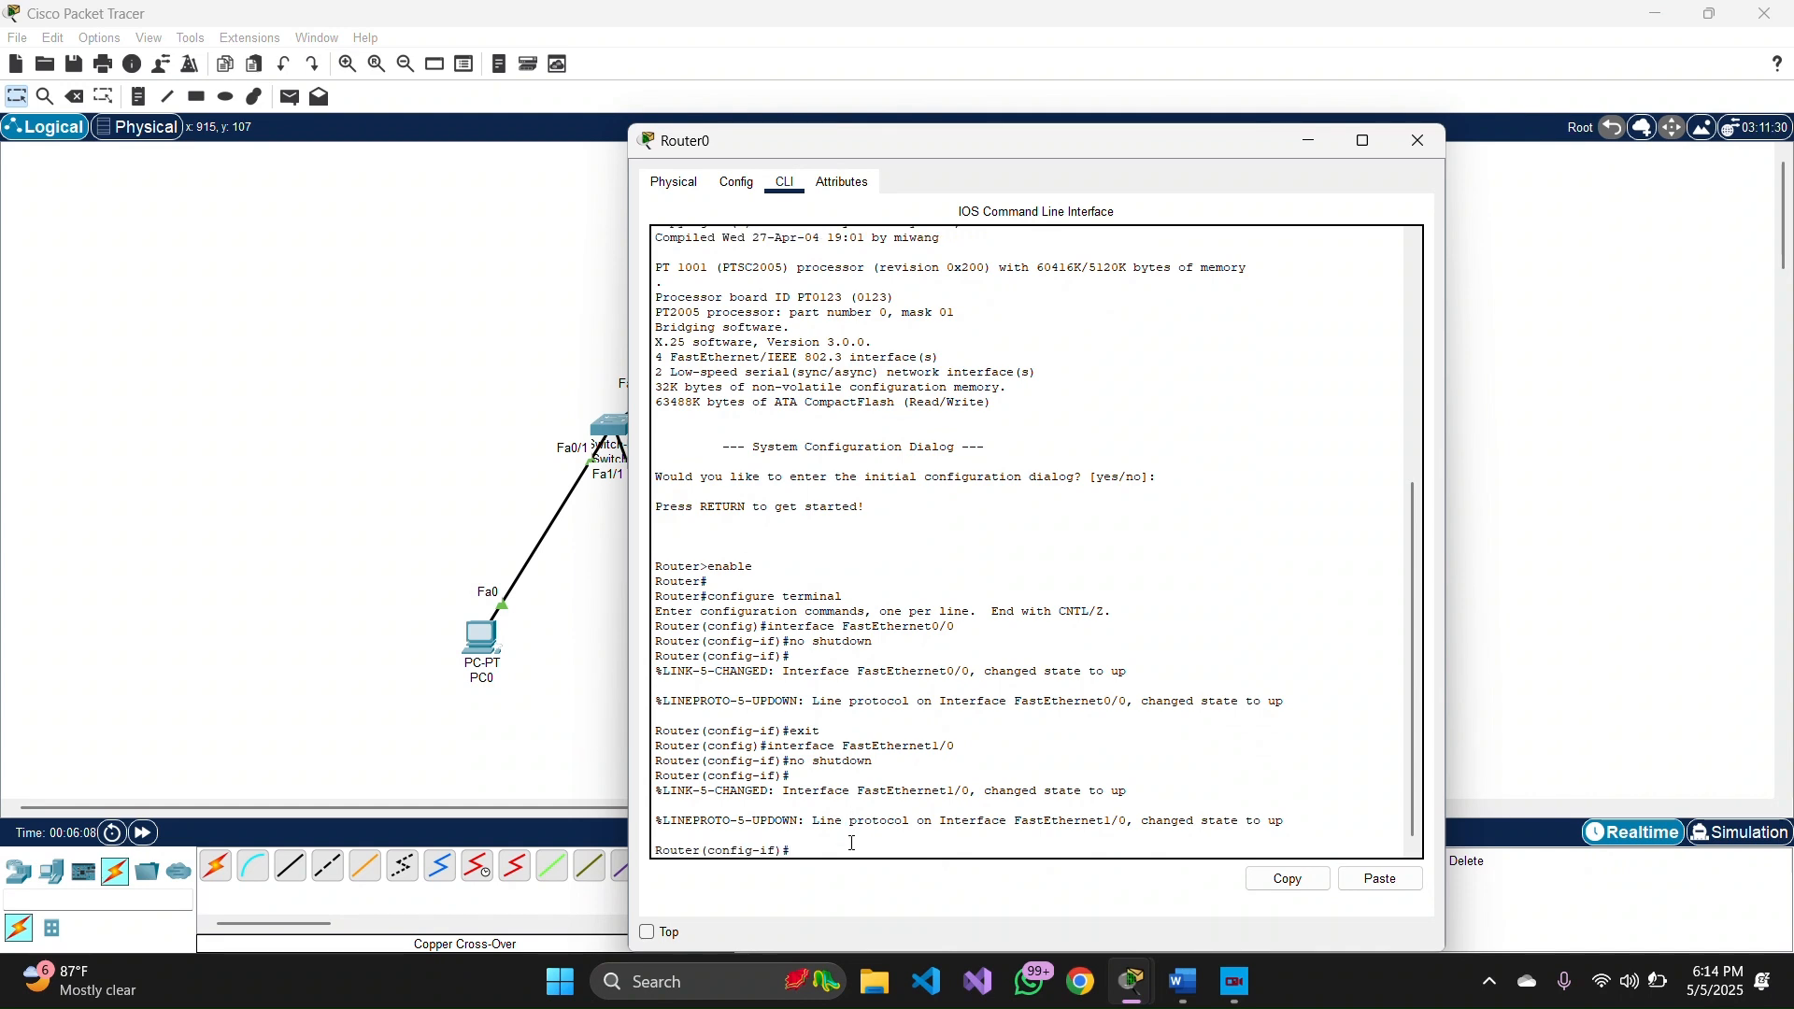
{"action": "type", "text": "end"}
{"action": "key", "text": "Return"}
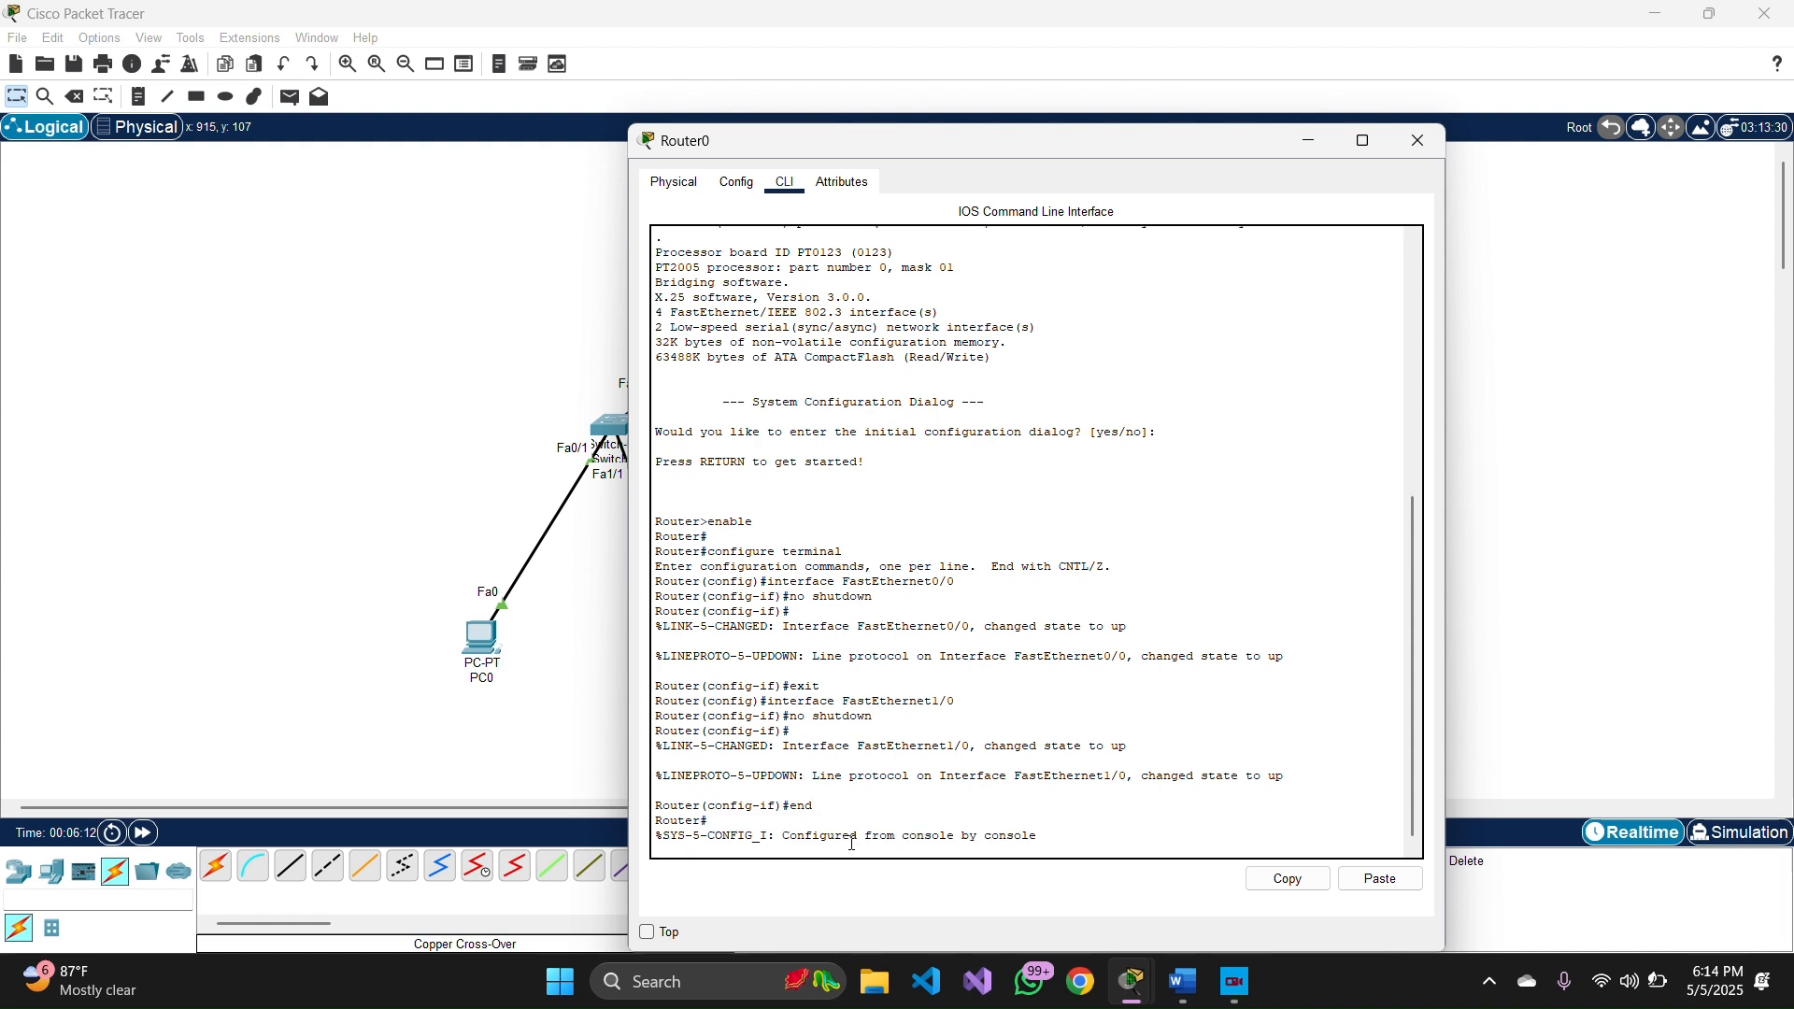
{"action": "type", "text": "enable"}
{"action": "key", "text": "Return"}
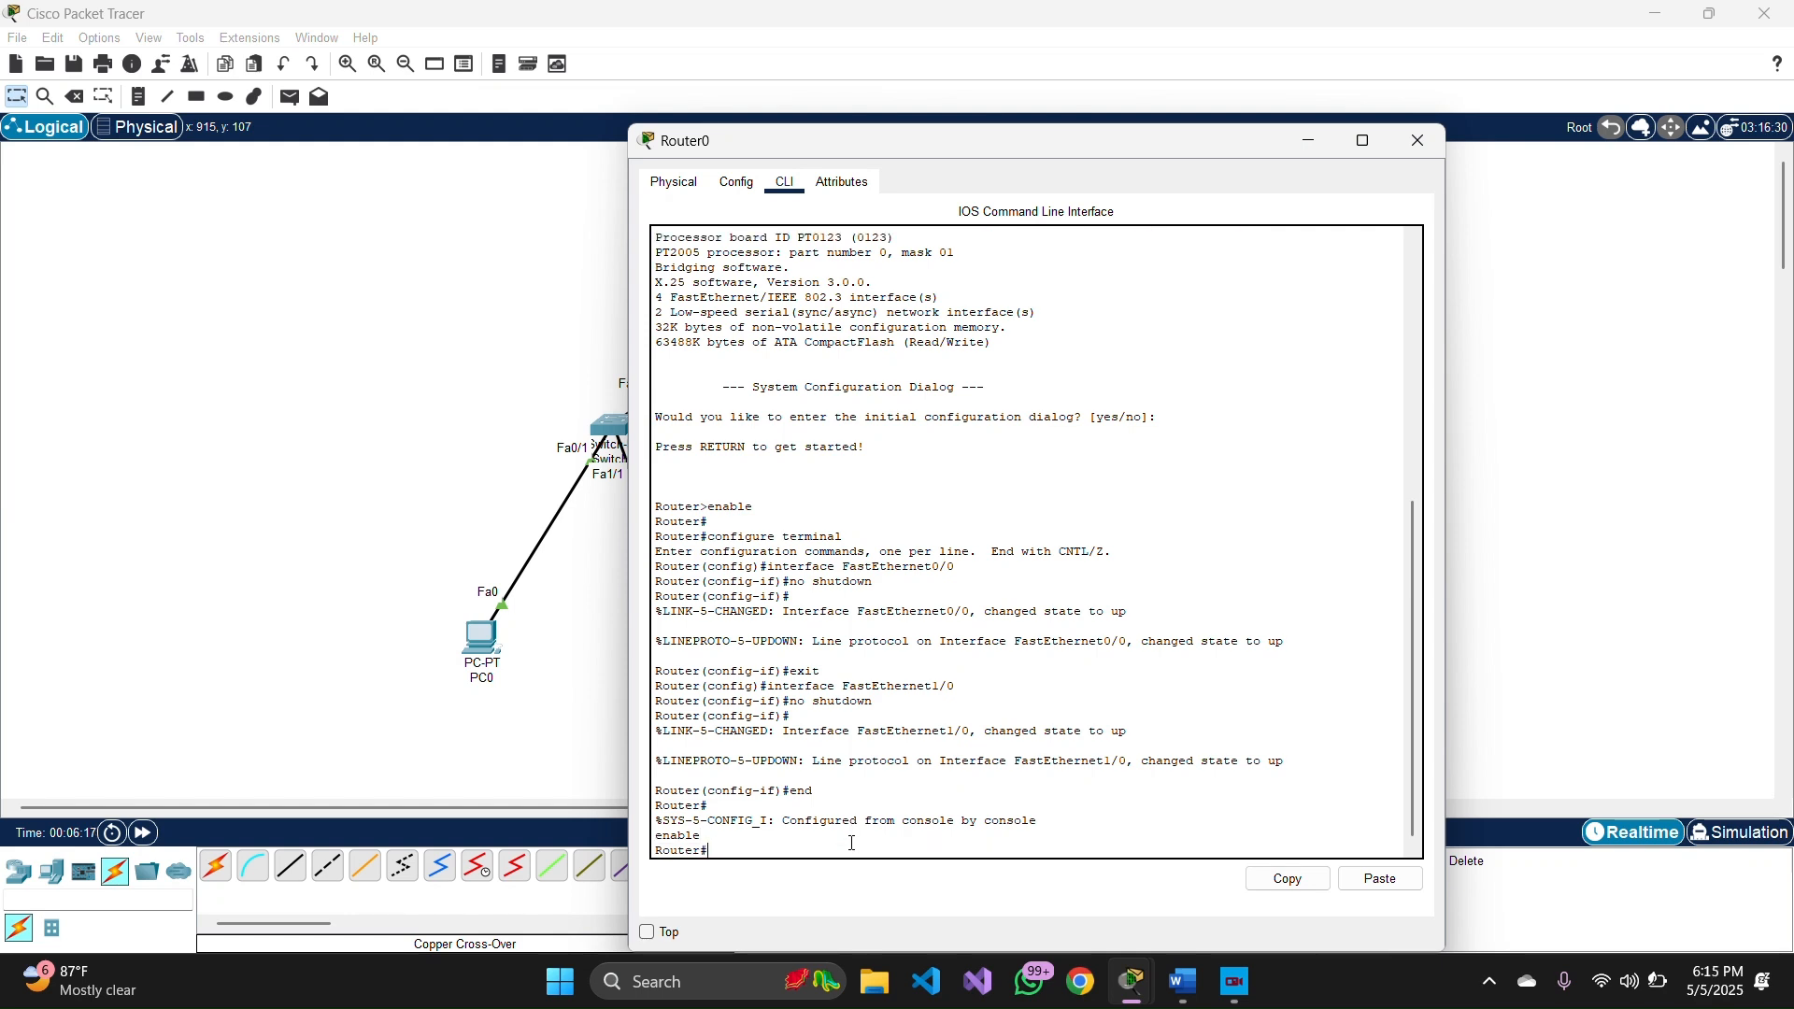
{"action": "type", "text": "configure terminal"}
{"action": "key", "text": "Return"}
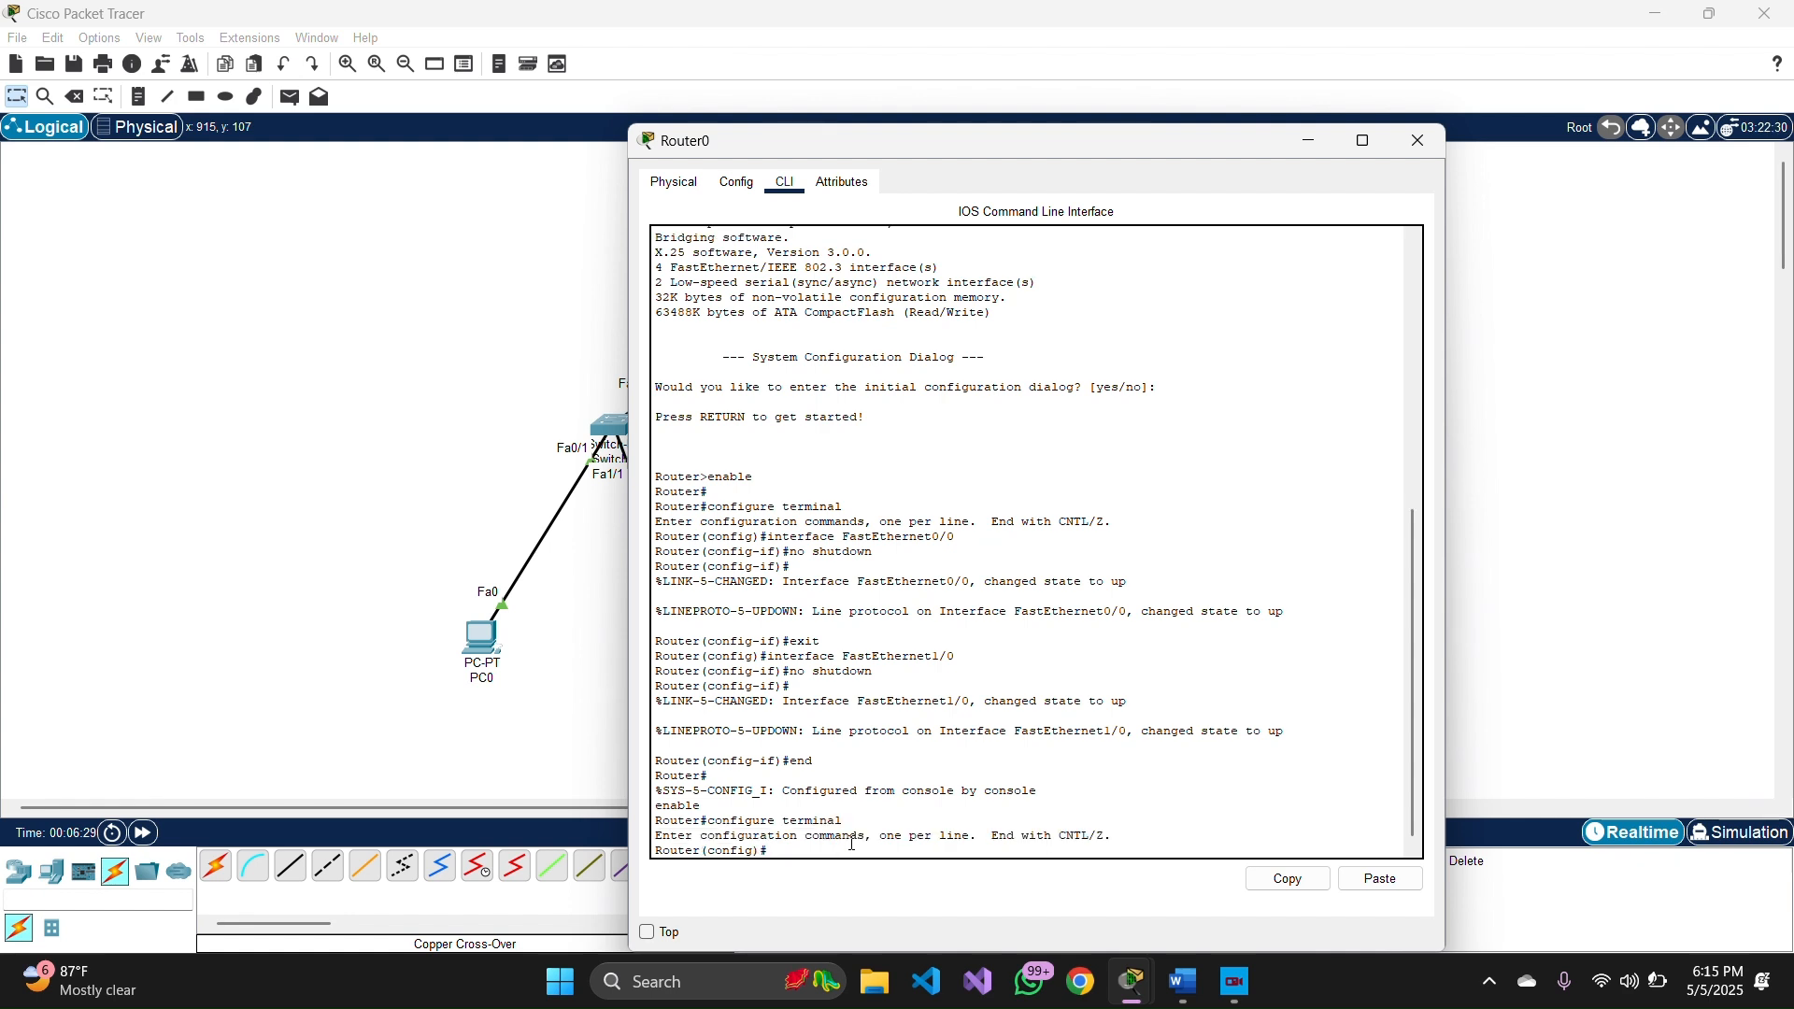
- Create subinterface fa 0/0.10 on Router0 and try to set its VLAN encapsulation with "encapsulation dot 1Q 10"
{"action": "type", "text": "int fa 0/0.10"}
{"action": "key", "text": "Return"}
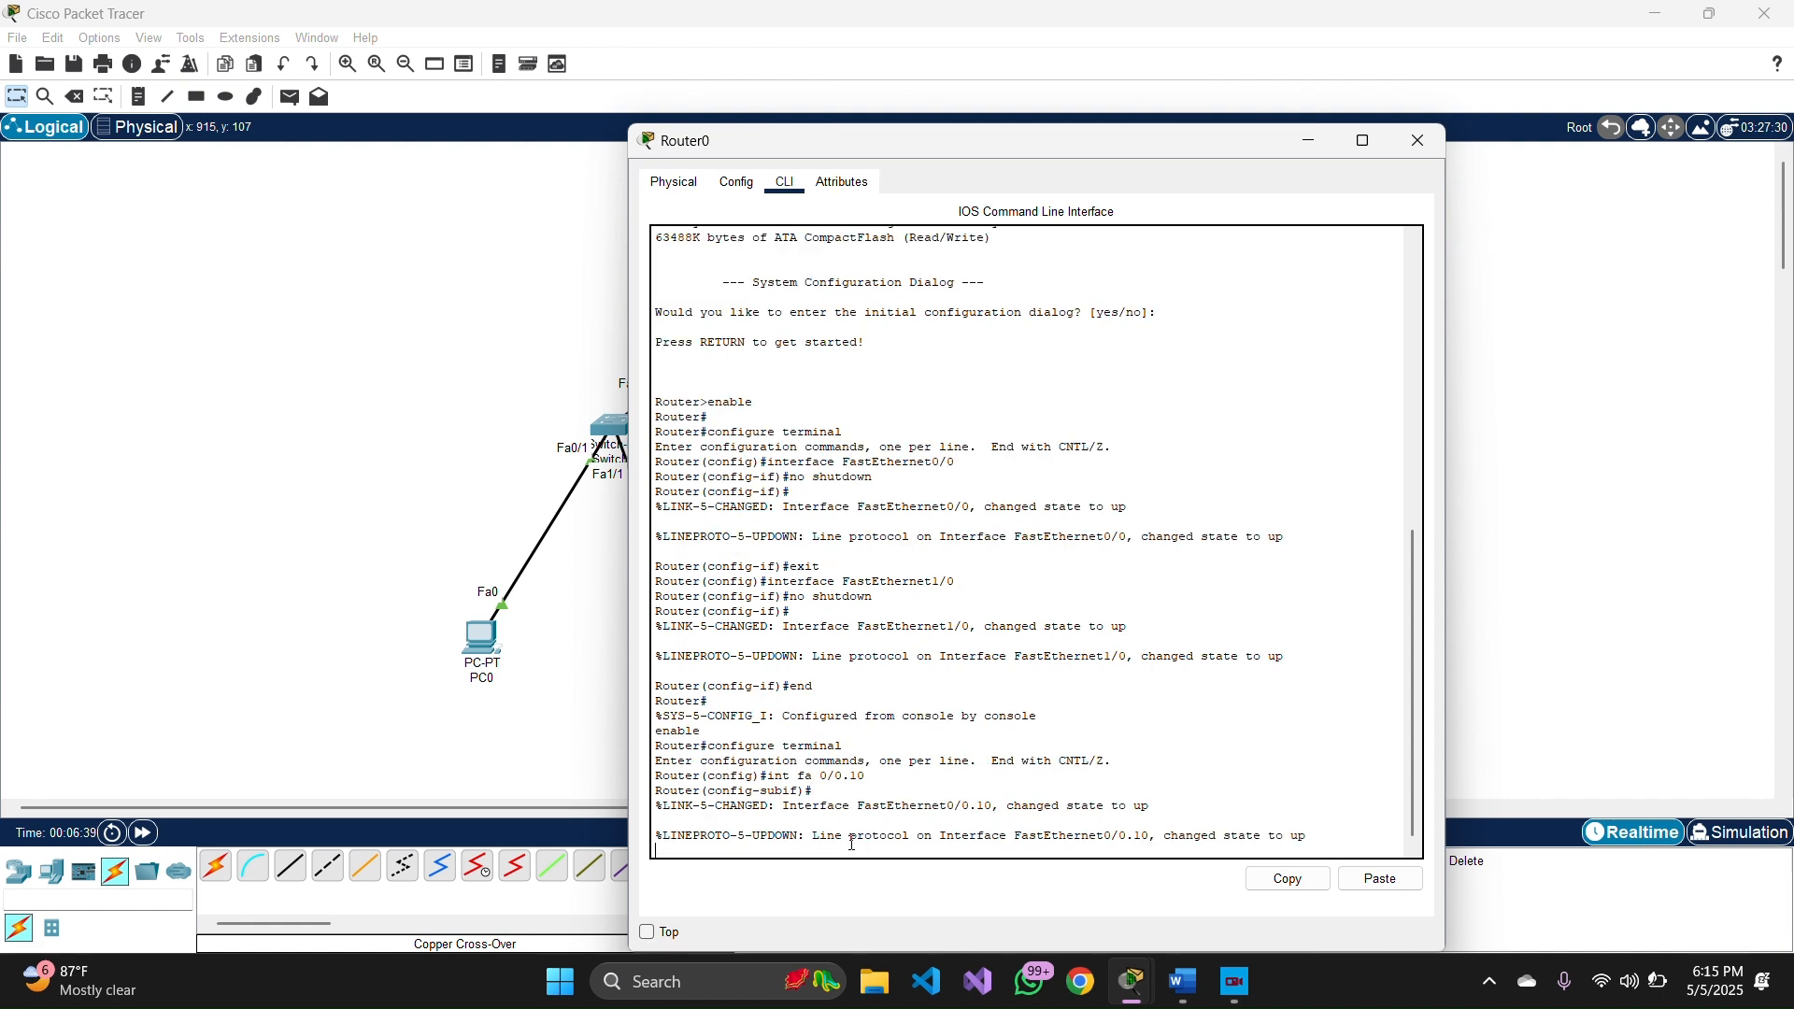
{"action": "type", "text": "encapsulation dot 1Q 10"}
{"action": "key", "text": "Return"}
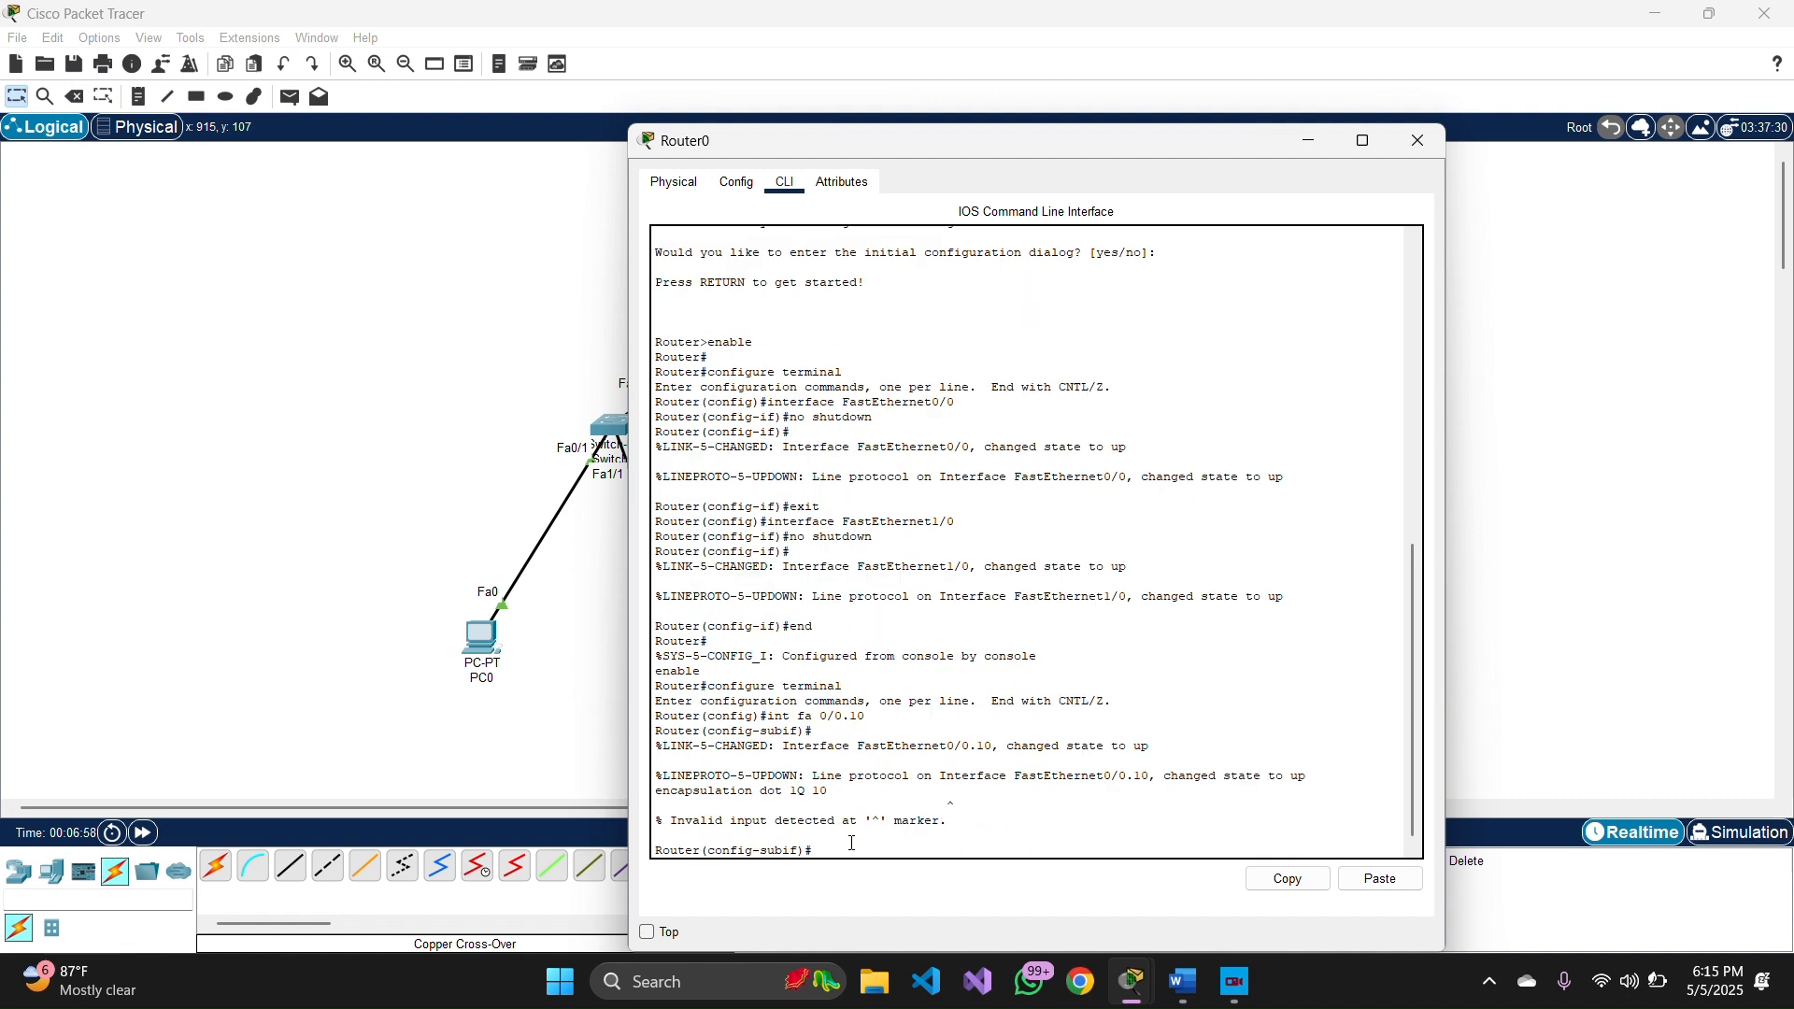
- Try to give subinterface fa 0/0.10 the IP address 192.168.22.1 with mask 255.255.255.0, and exit the subinterface
{"action": "type", "text": "ip address 192."}
{"action": "key", "text": "BackSpace"}
{"action": "type", "text": "8.22.1 255.255.255.0"}
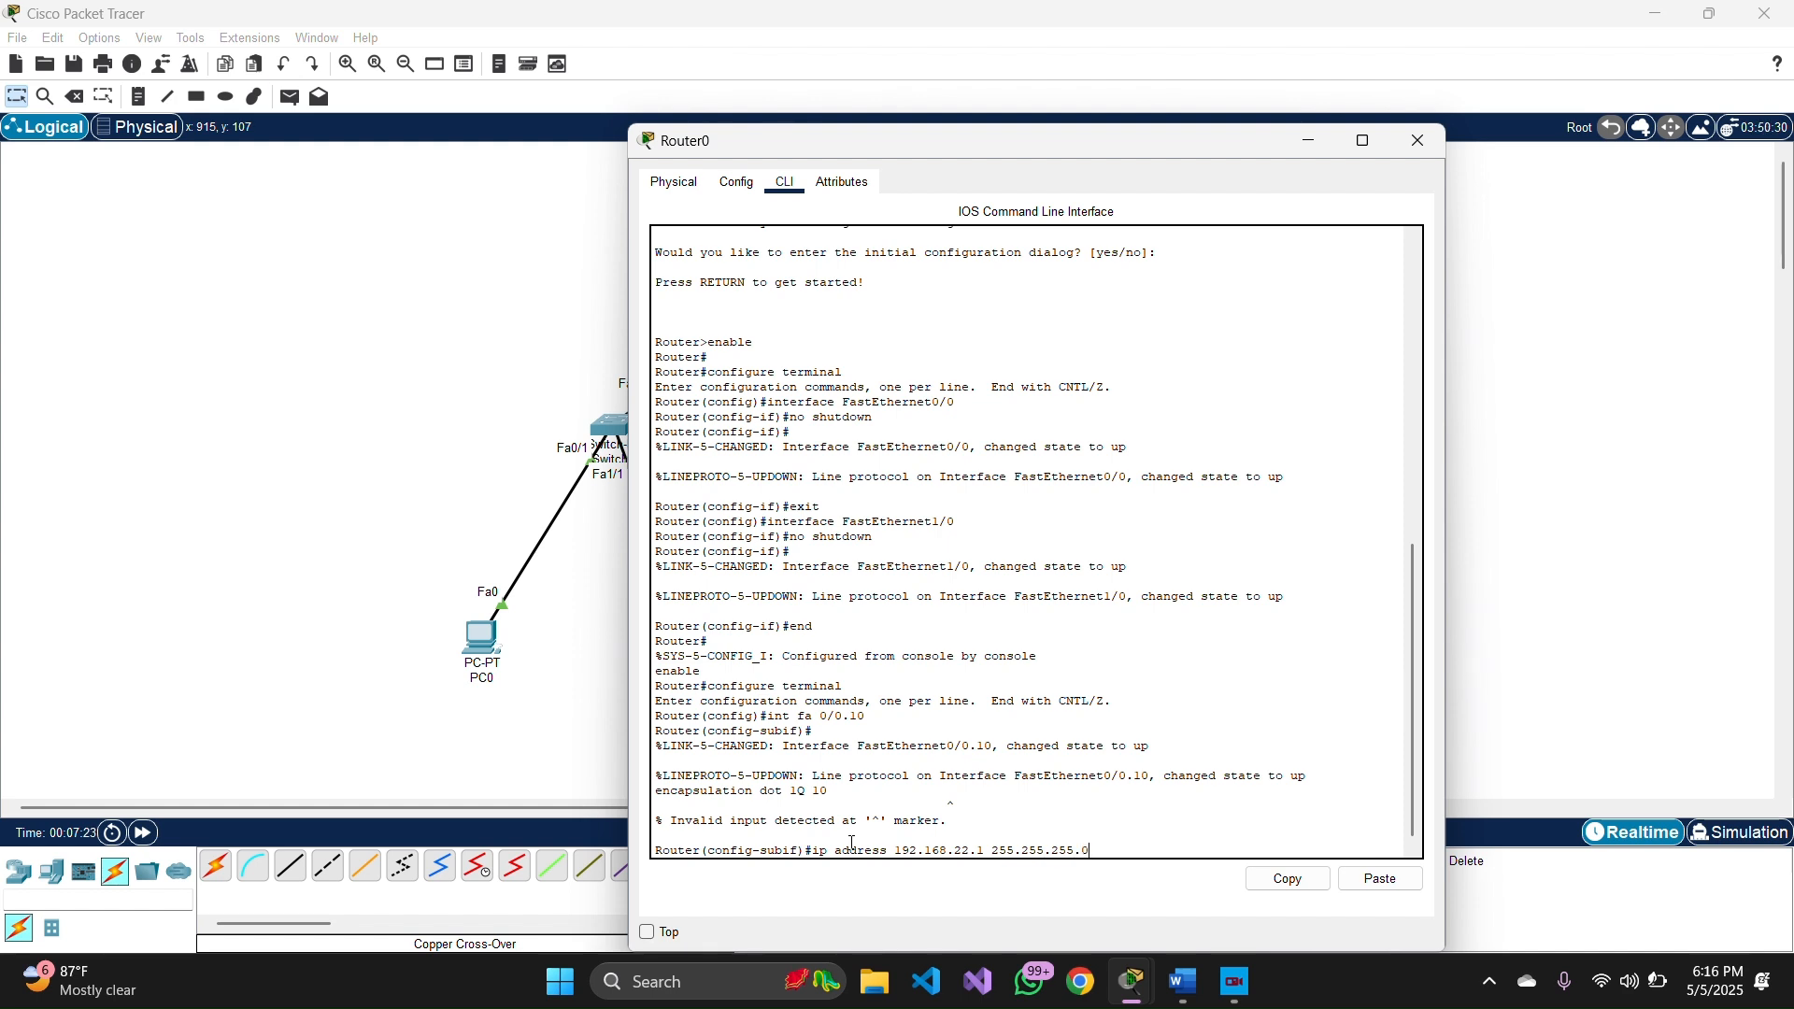
{"action": "key", "text": "Return"}
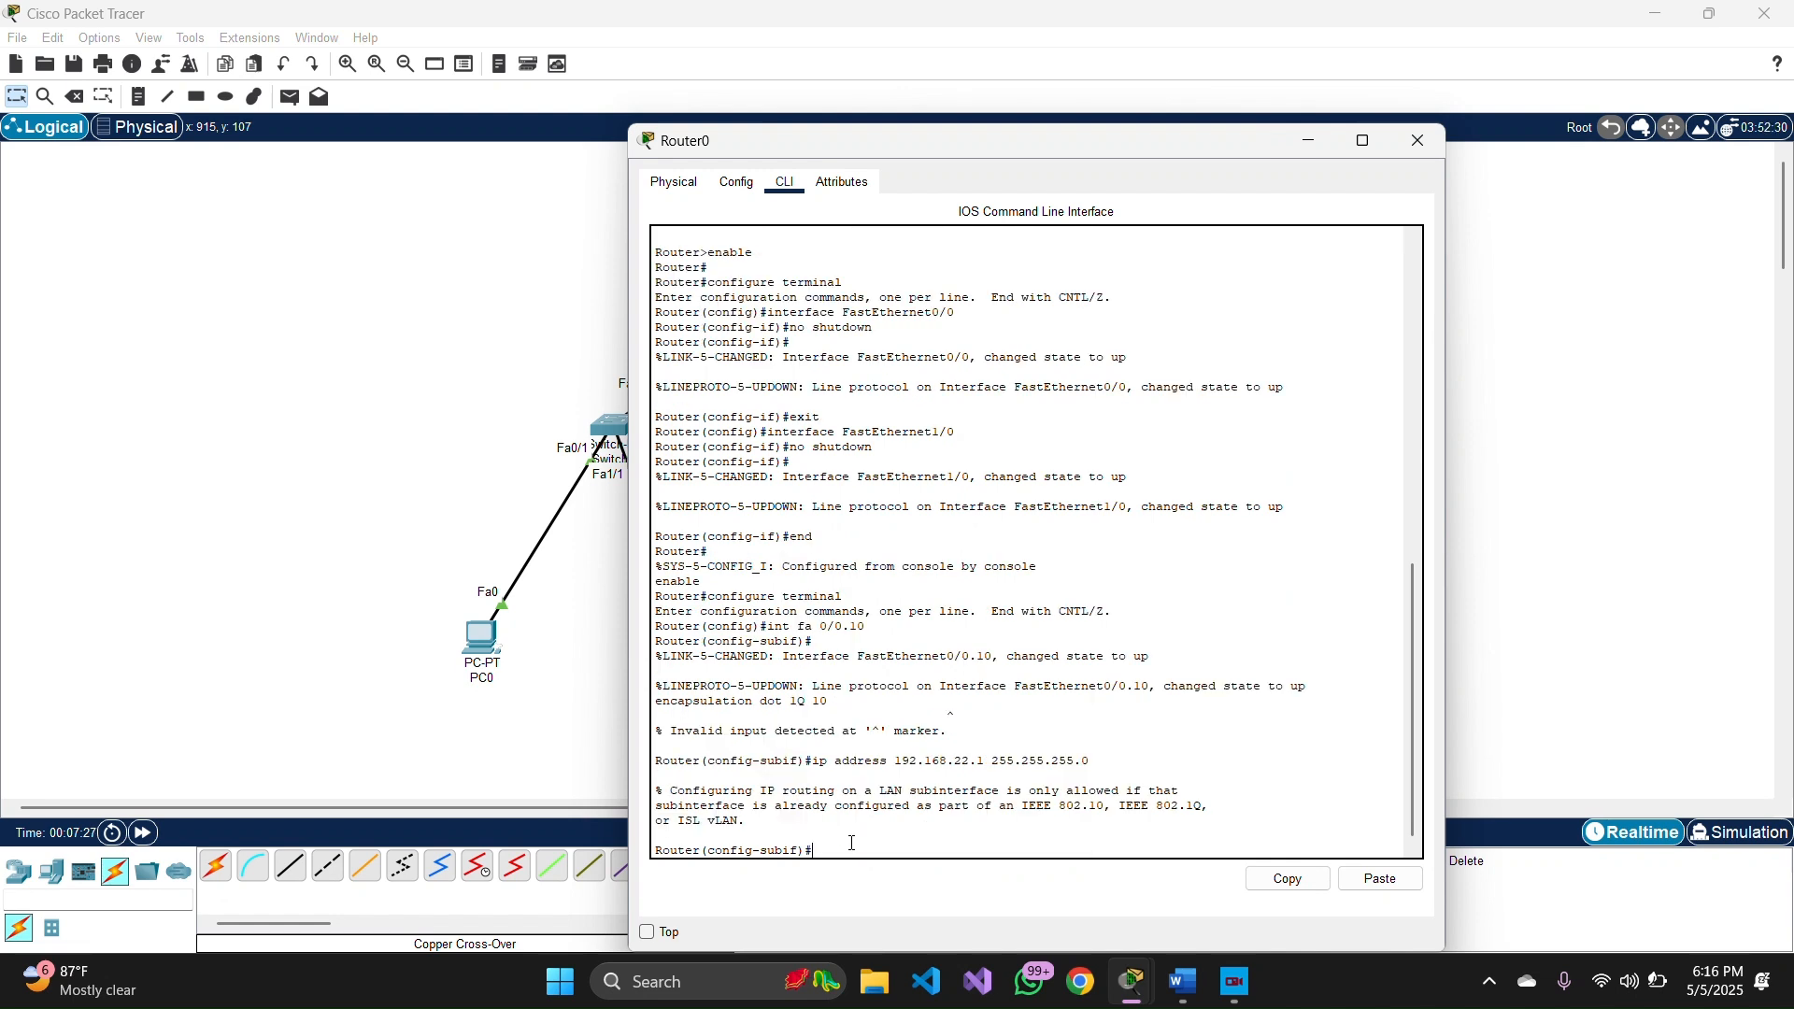
{"action": "type", "text": "exit"}
{"action": "key", "text": "Return"}
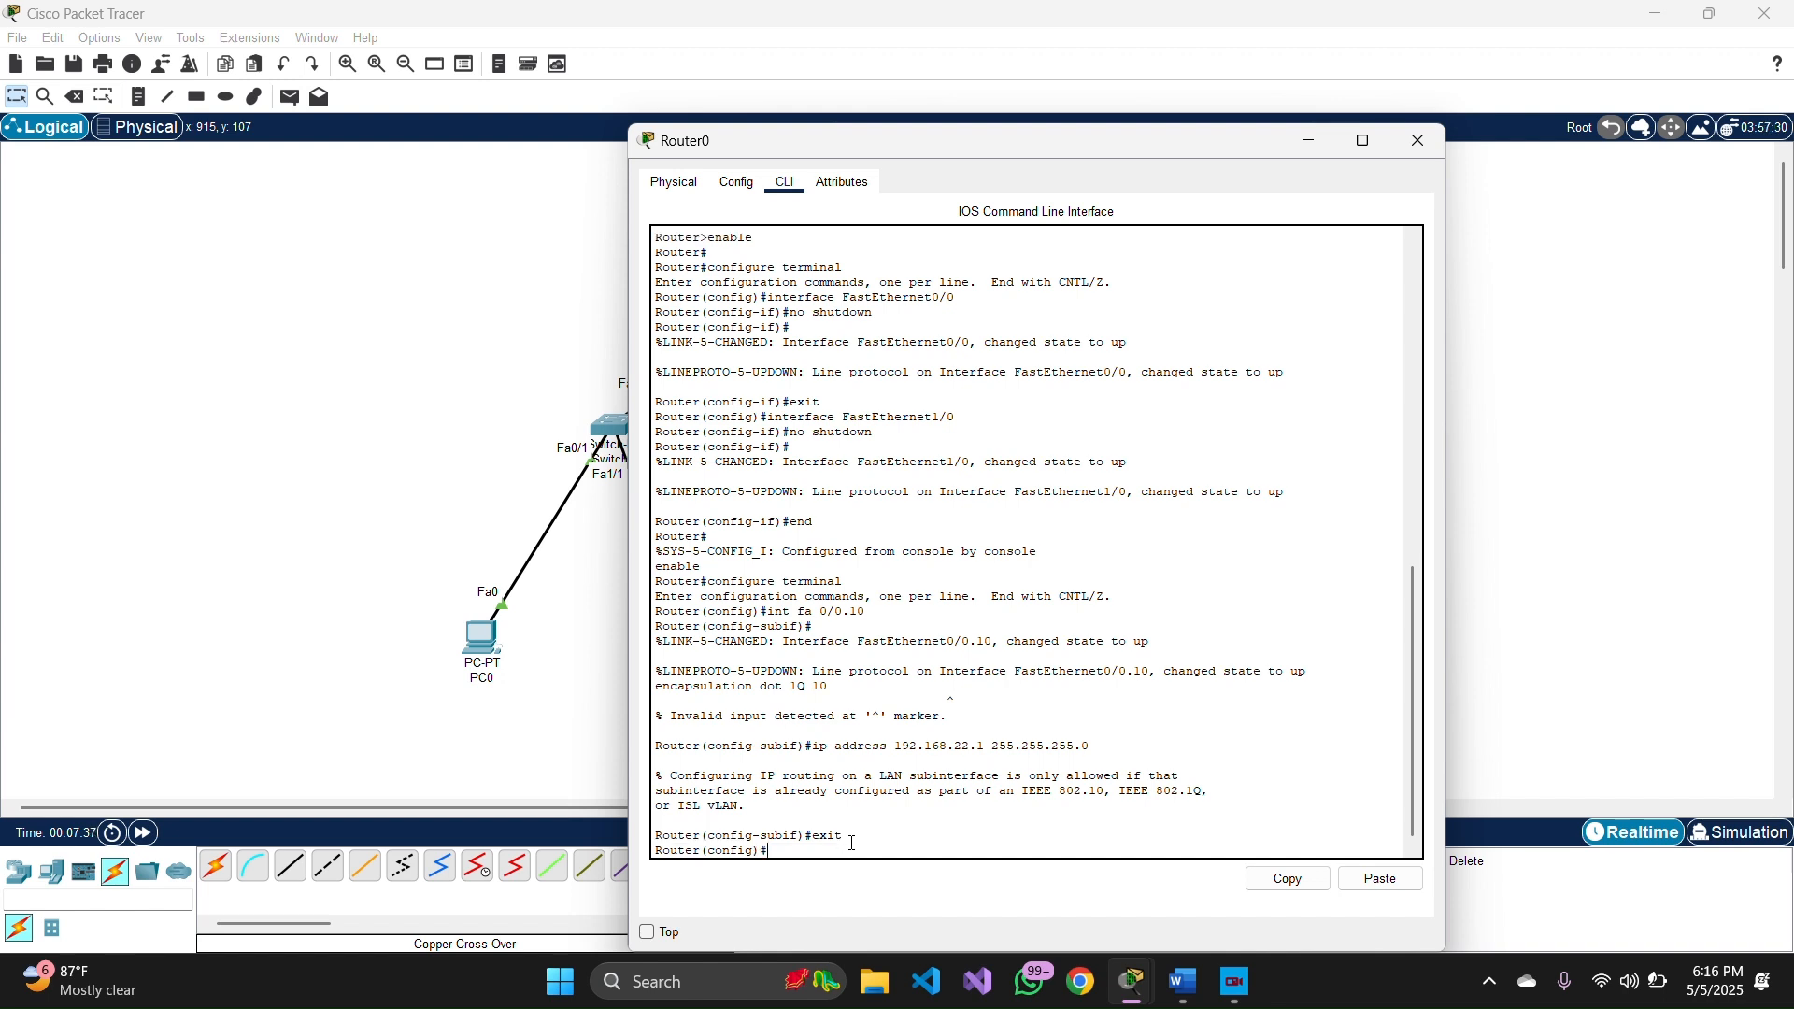
- Create subinterface fa 0/0.20 on Router0 and try to set its VLAN encapsulation with "encapsulation dot 1Q 20"
{"action": "type", "text": "int fa 0/0.2"}
{"action": "type", "text": "0"}
{"action": "key", "text": "Return"}
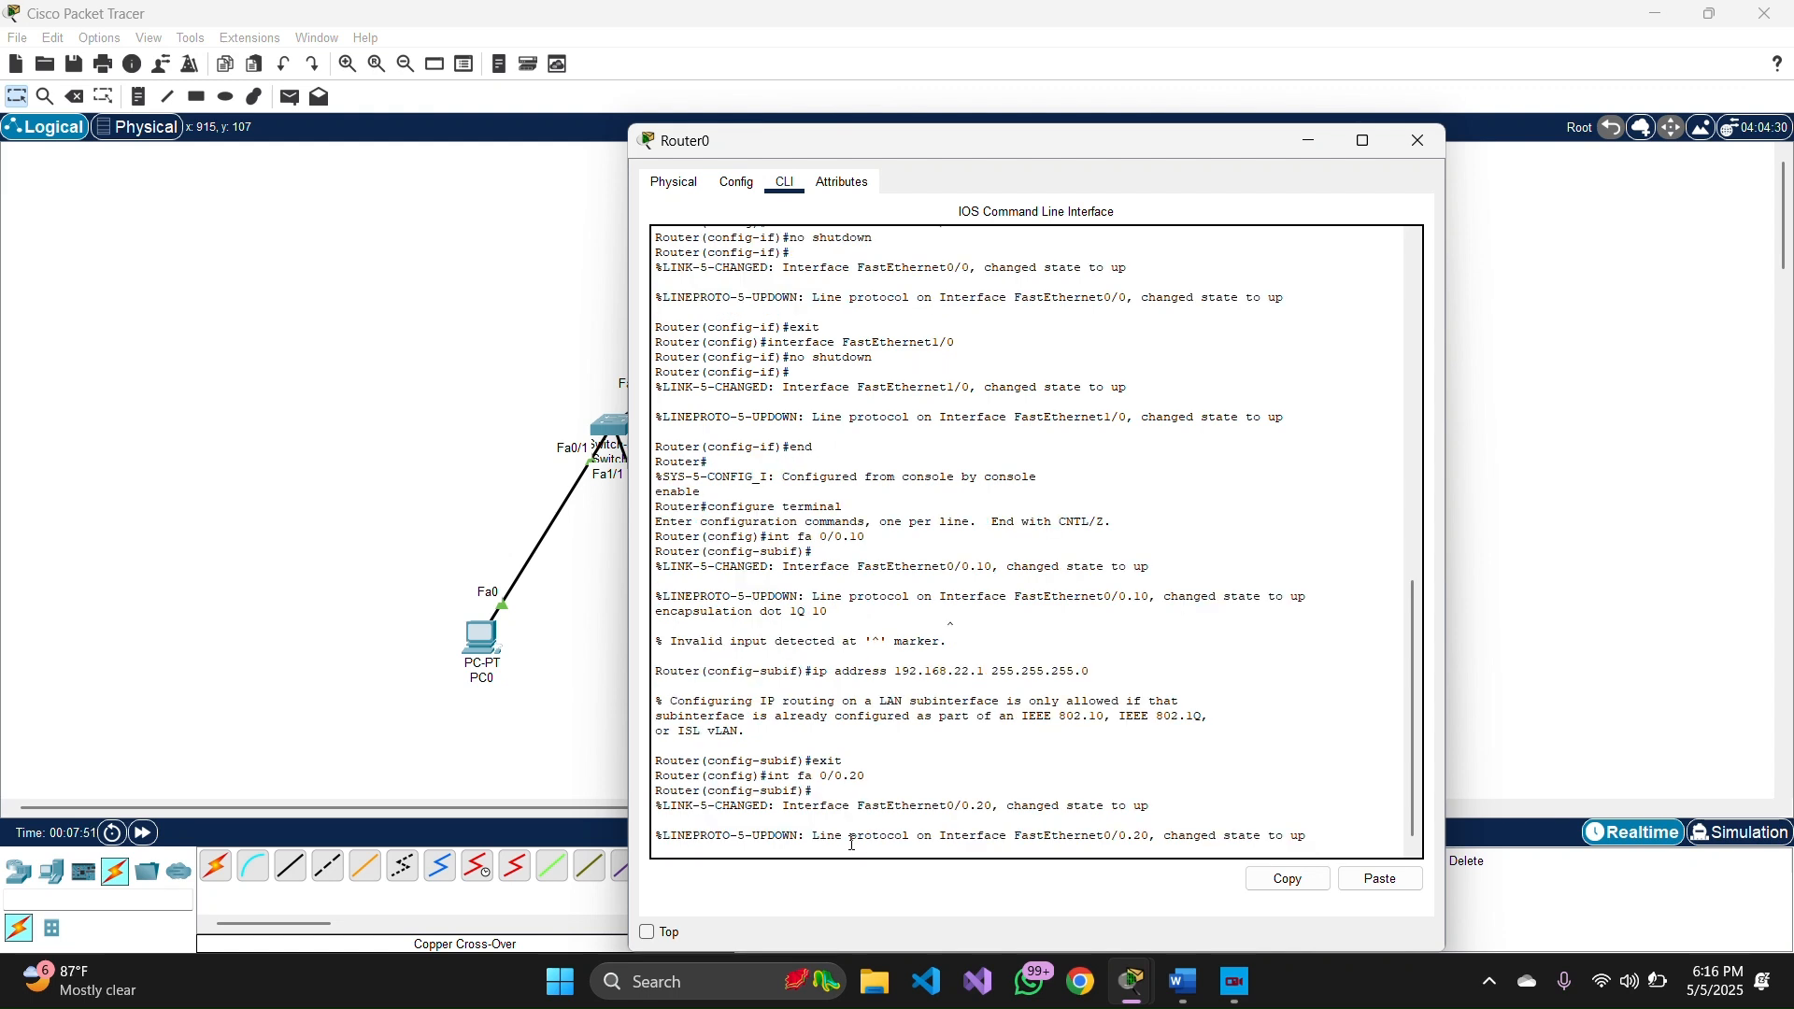
{"action": "type", "text": "encapsulation dot 1Q 20"}
{"action": "key", "text": "Return"}
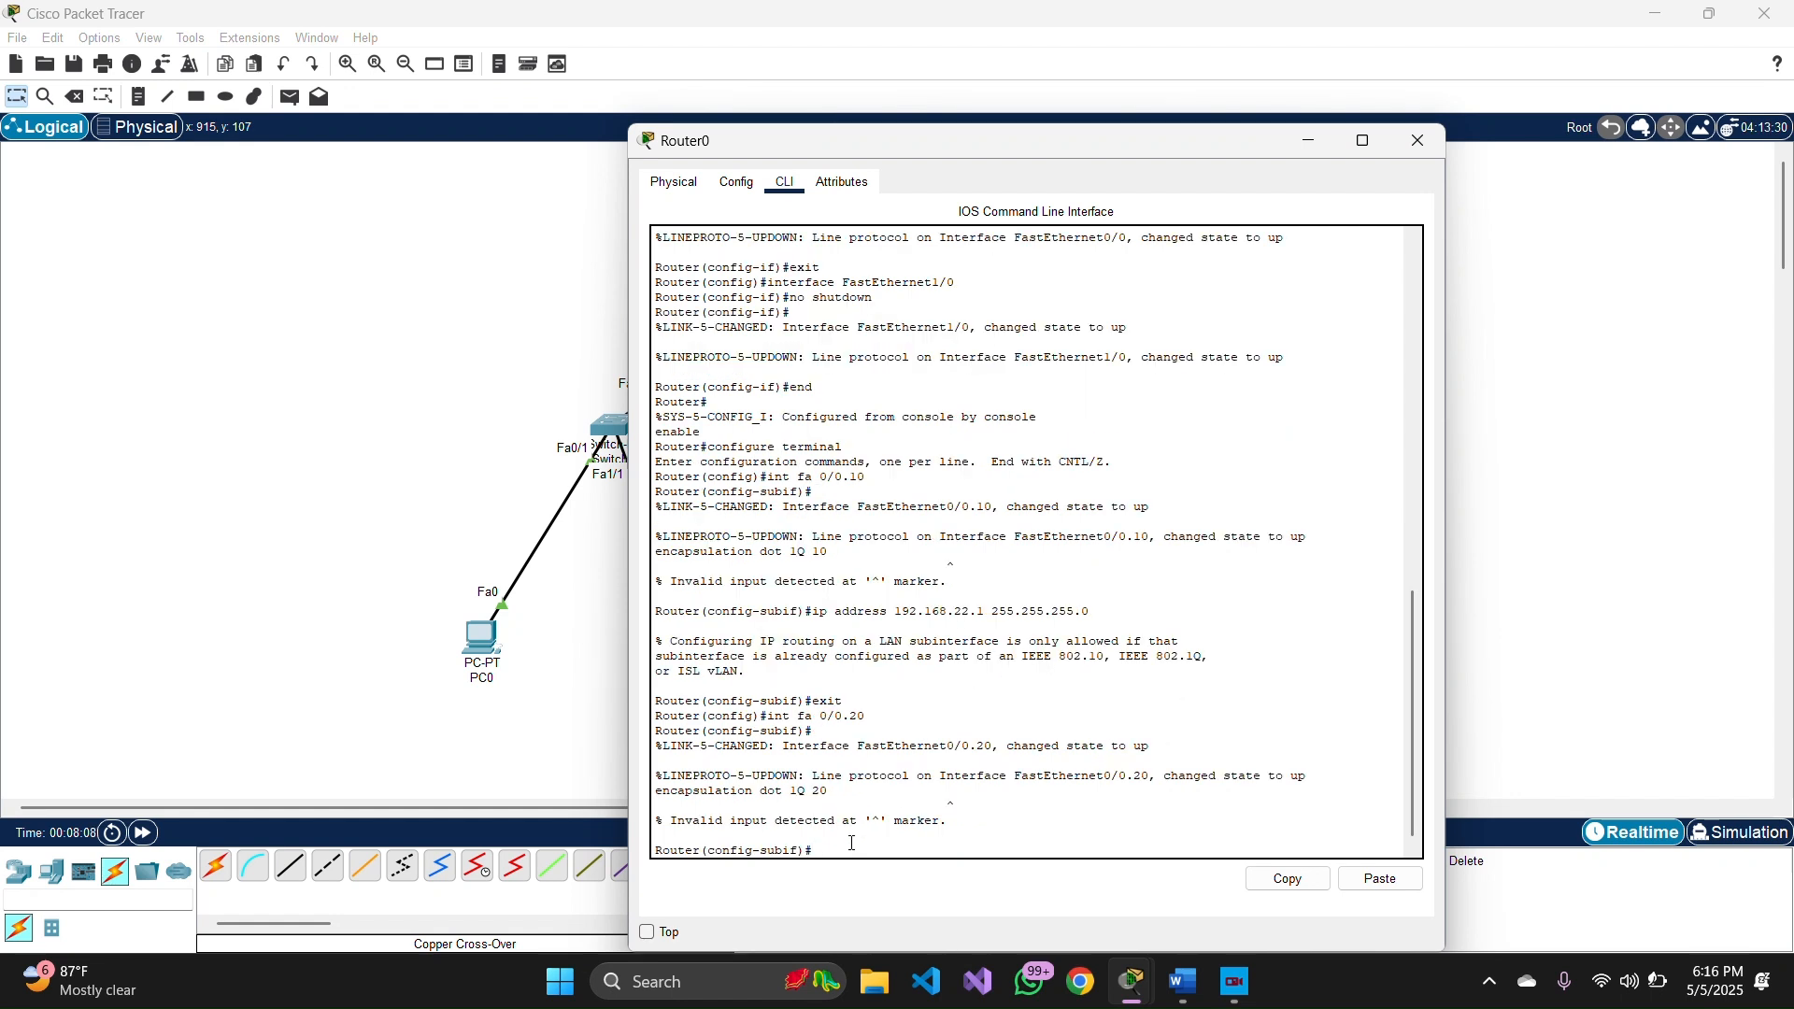
- Try to give subinterface fa 0/0.20 the IP address 192.168.80.1 with mask 255.255.255.0, and exit the subinterface
{"action": "type", "text": "u"}
{"action": "key", "text": "BackSpace"}
{"action": "type", "text": "ip address 192.168.80.1 25"}
{"action": "type", "text": "5.255.255.0"}
{"action": "key", "text": "Return"}
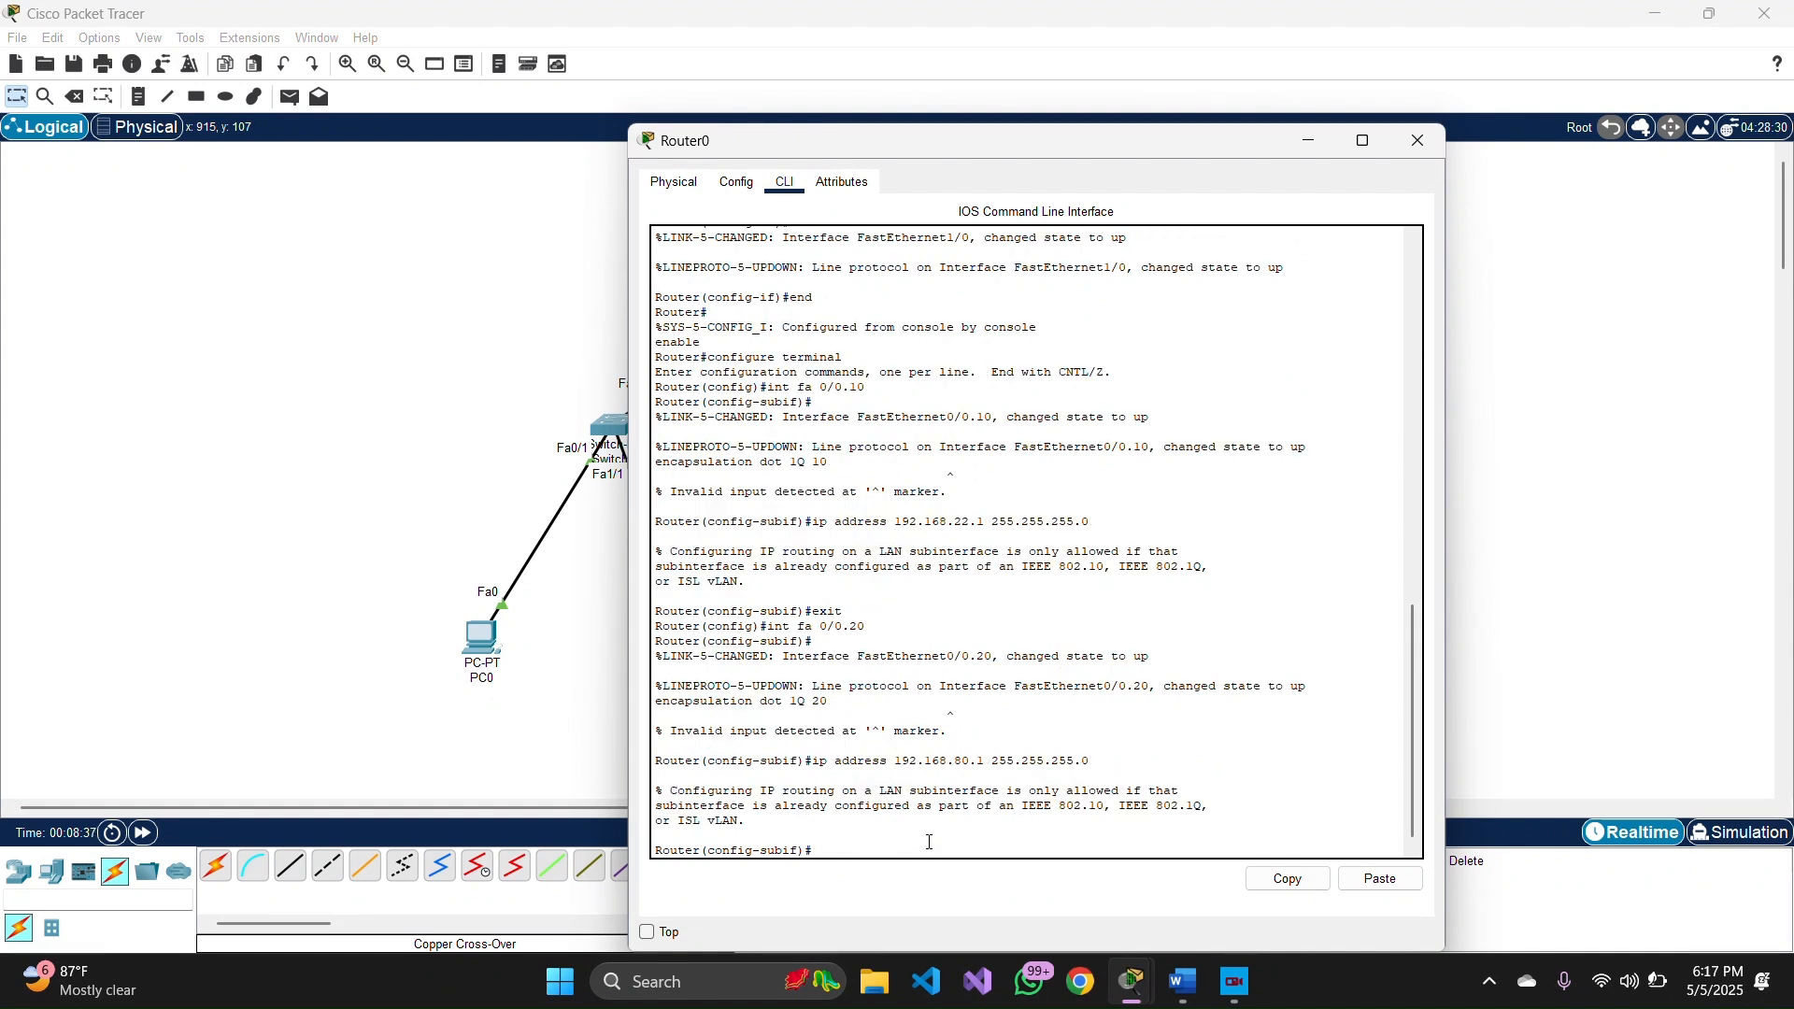
{"action": "type", "text": "exit"}
{"action": "key", "text": "Return"}
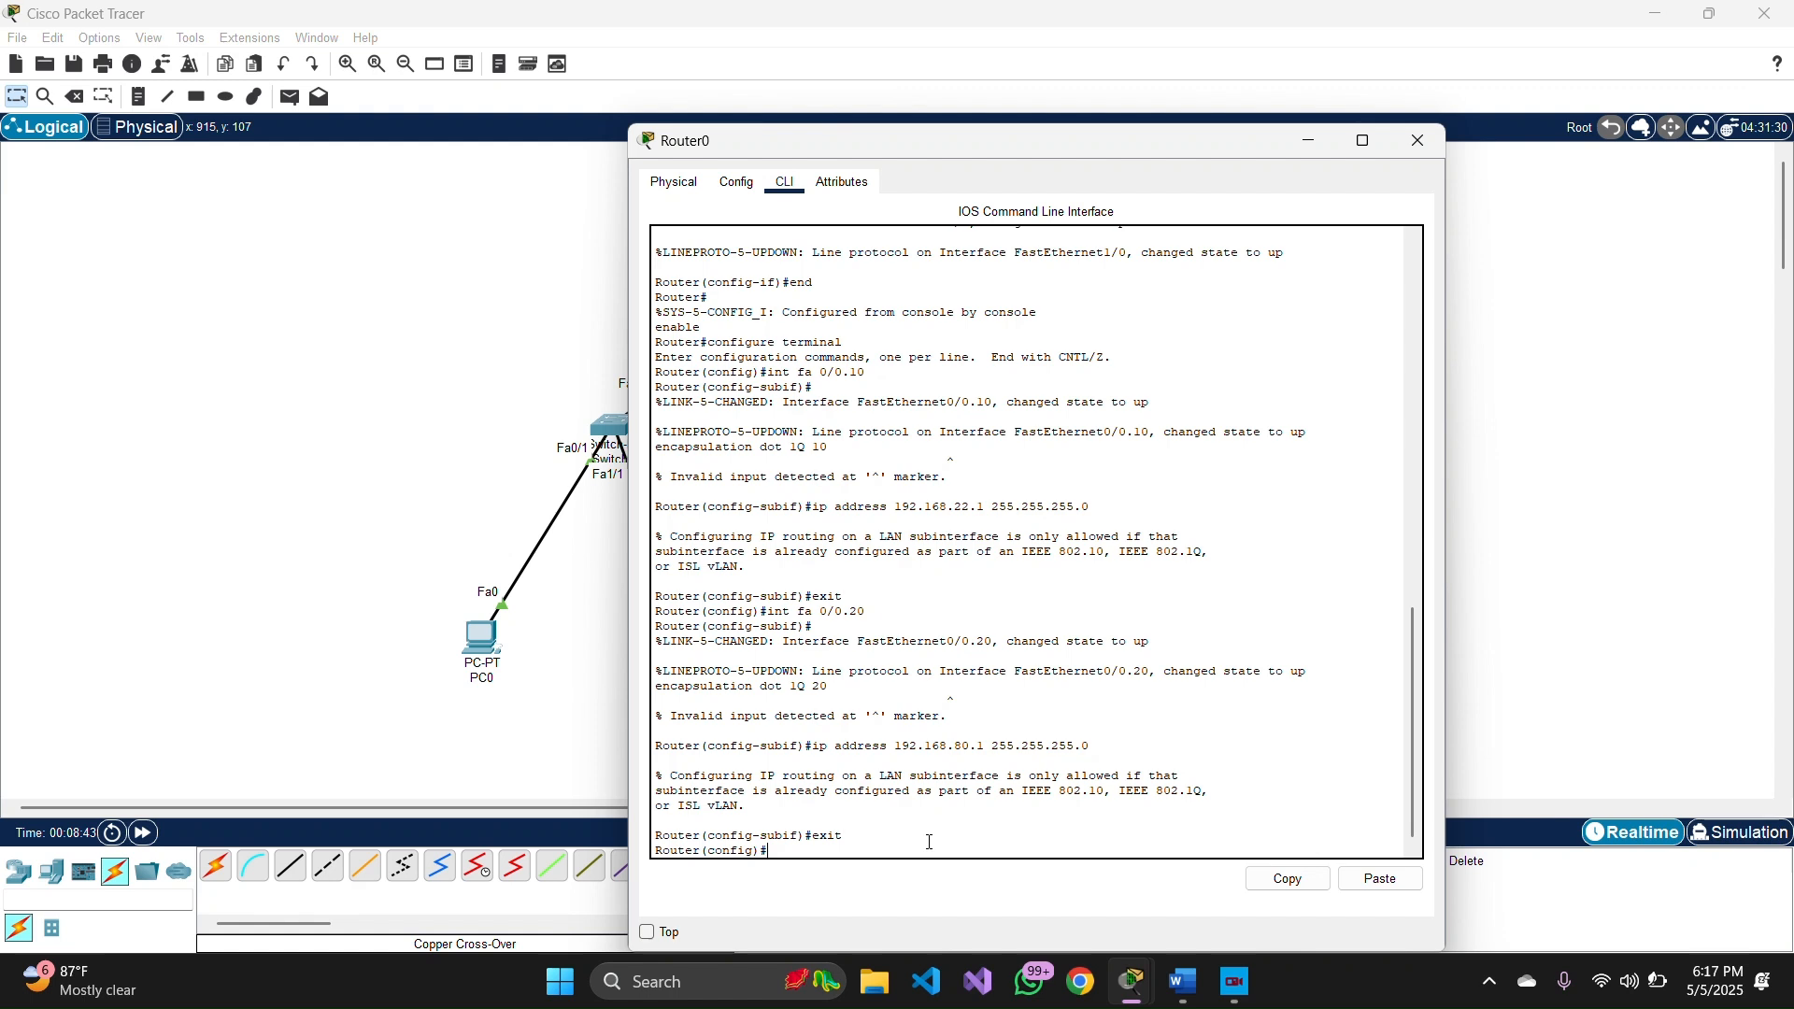
- Enable Router0's interface fa 0/0 with "no shutdown", and exit configuration mode
{"action": "type", "text": "int fa 0/0"}
{"action": "key", "text": "Return"}
{"action": "type", "text": "no shutdown"}
{"action": "key", "text": "Return"}
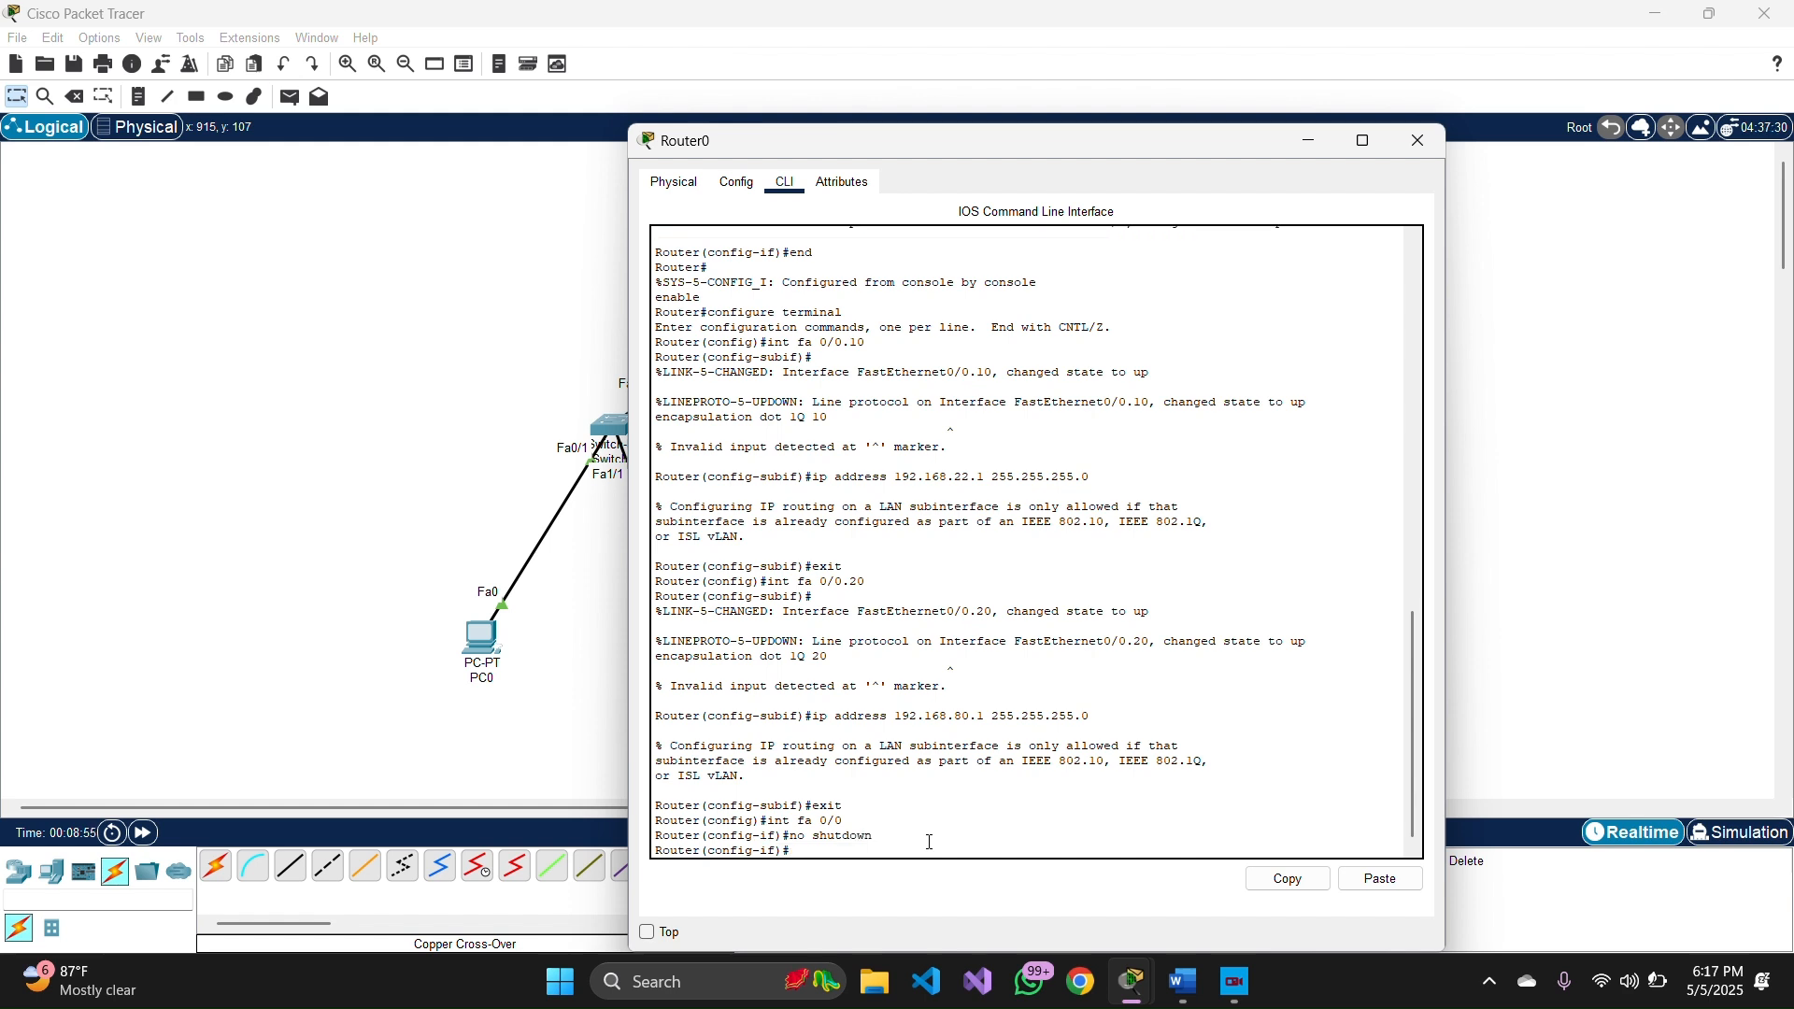
{"action": "type", "text": "exit"}
{"action": "key", "text": "Return"}
{"action": "type", "text": "end"}
{"action": "key", "text": "Return"}
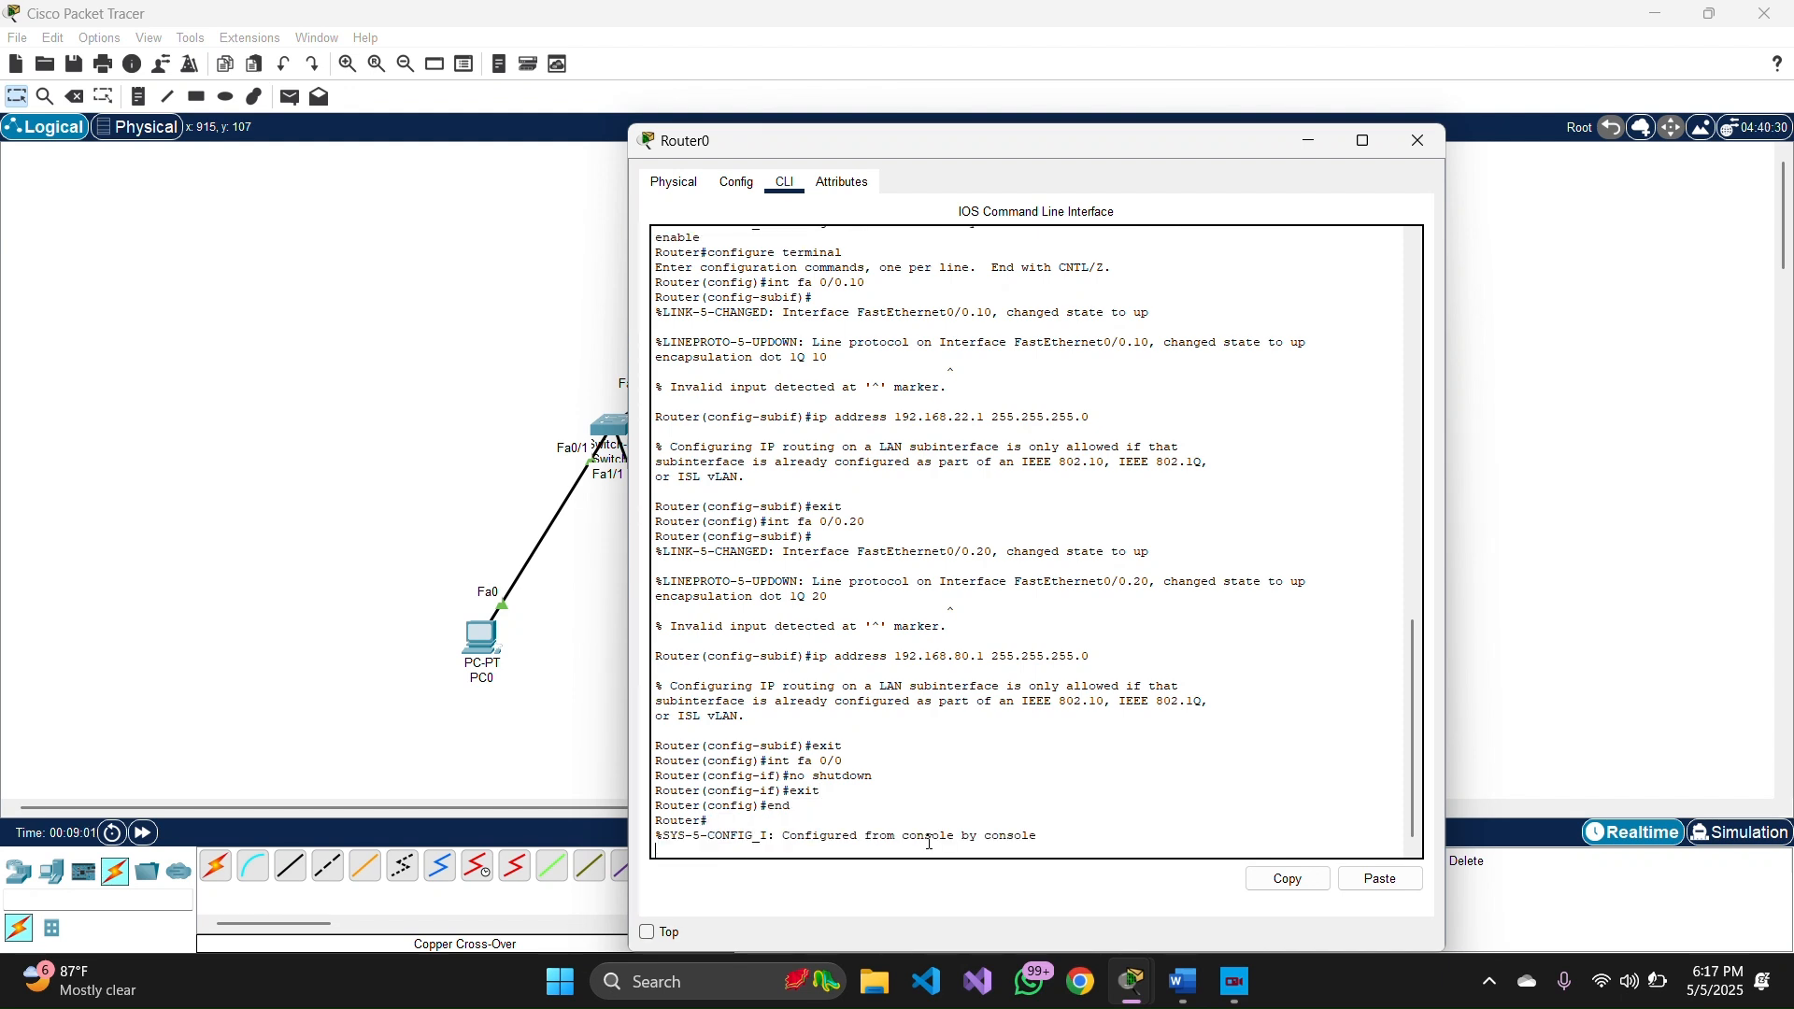
- Try to add an access-list 100 rule denying IP from 192.168.22.0 0.0.0.255 to 192.168.80.0 0.0.0.255 at the privileged prompt
{"action": "type", "text": "enable"}
{"action": "key", "text": "Return"}
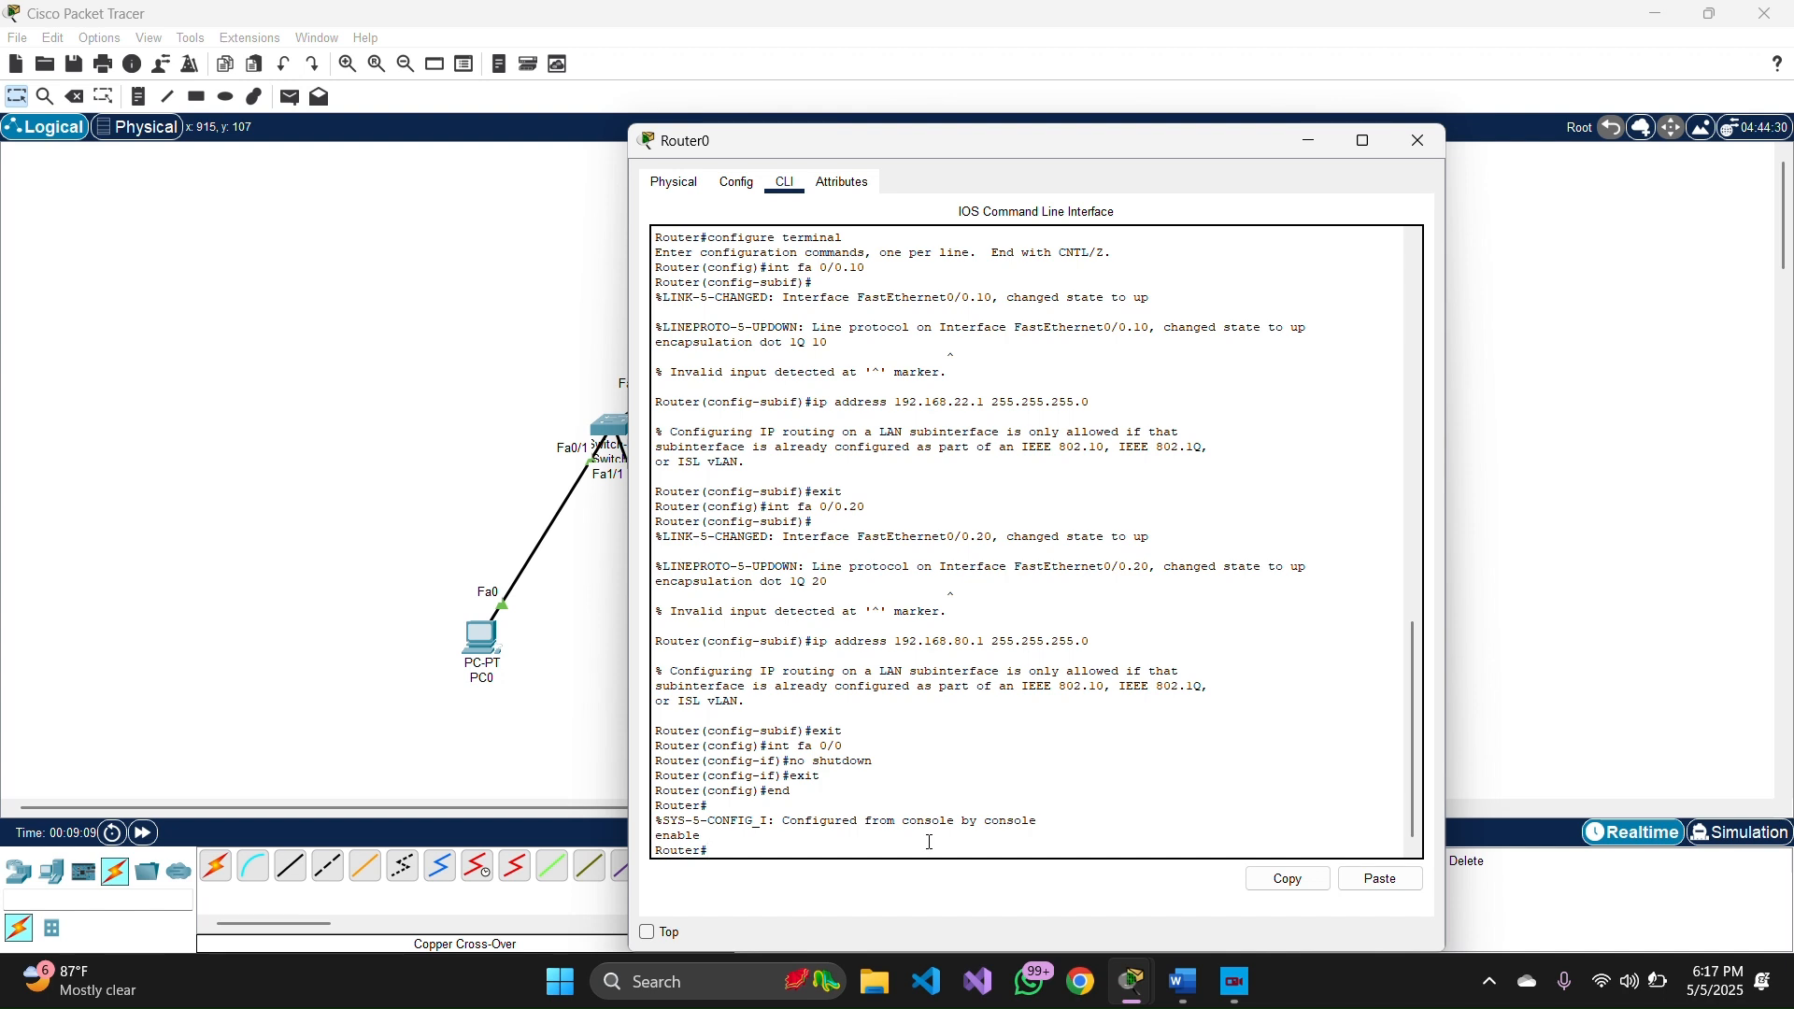
{"action": "type", "text": "access-list 100 de"}
{"action": "type", "text": "ny ip 192.168.22."}
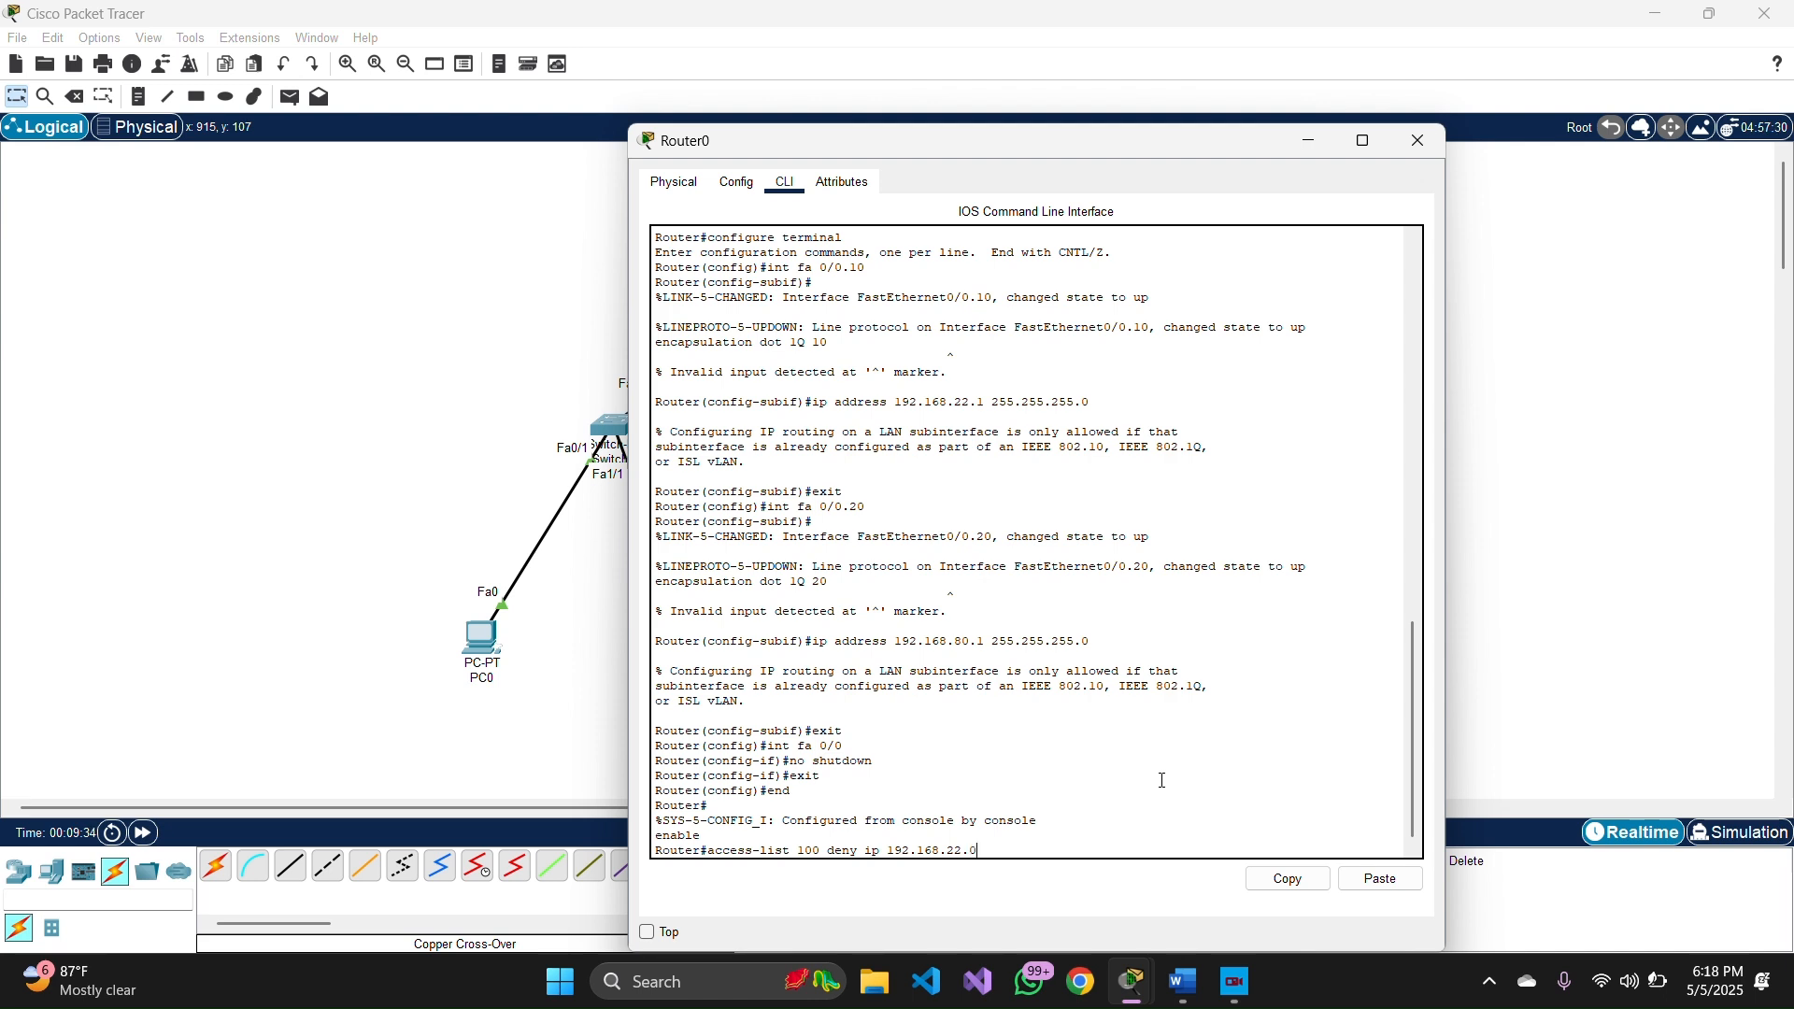
{"action": "type", "text": "0 0.0.0.255 192.168.80.0"}
{"action": "type", "text": "0.0.0.255"}
{"action": "key", "text": "Return"}
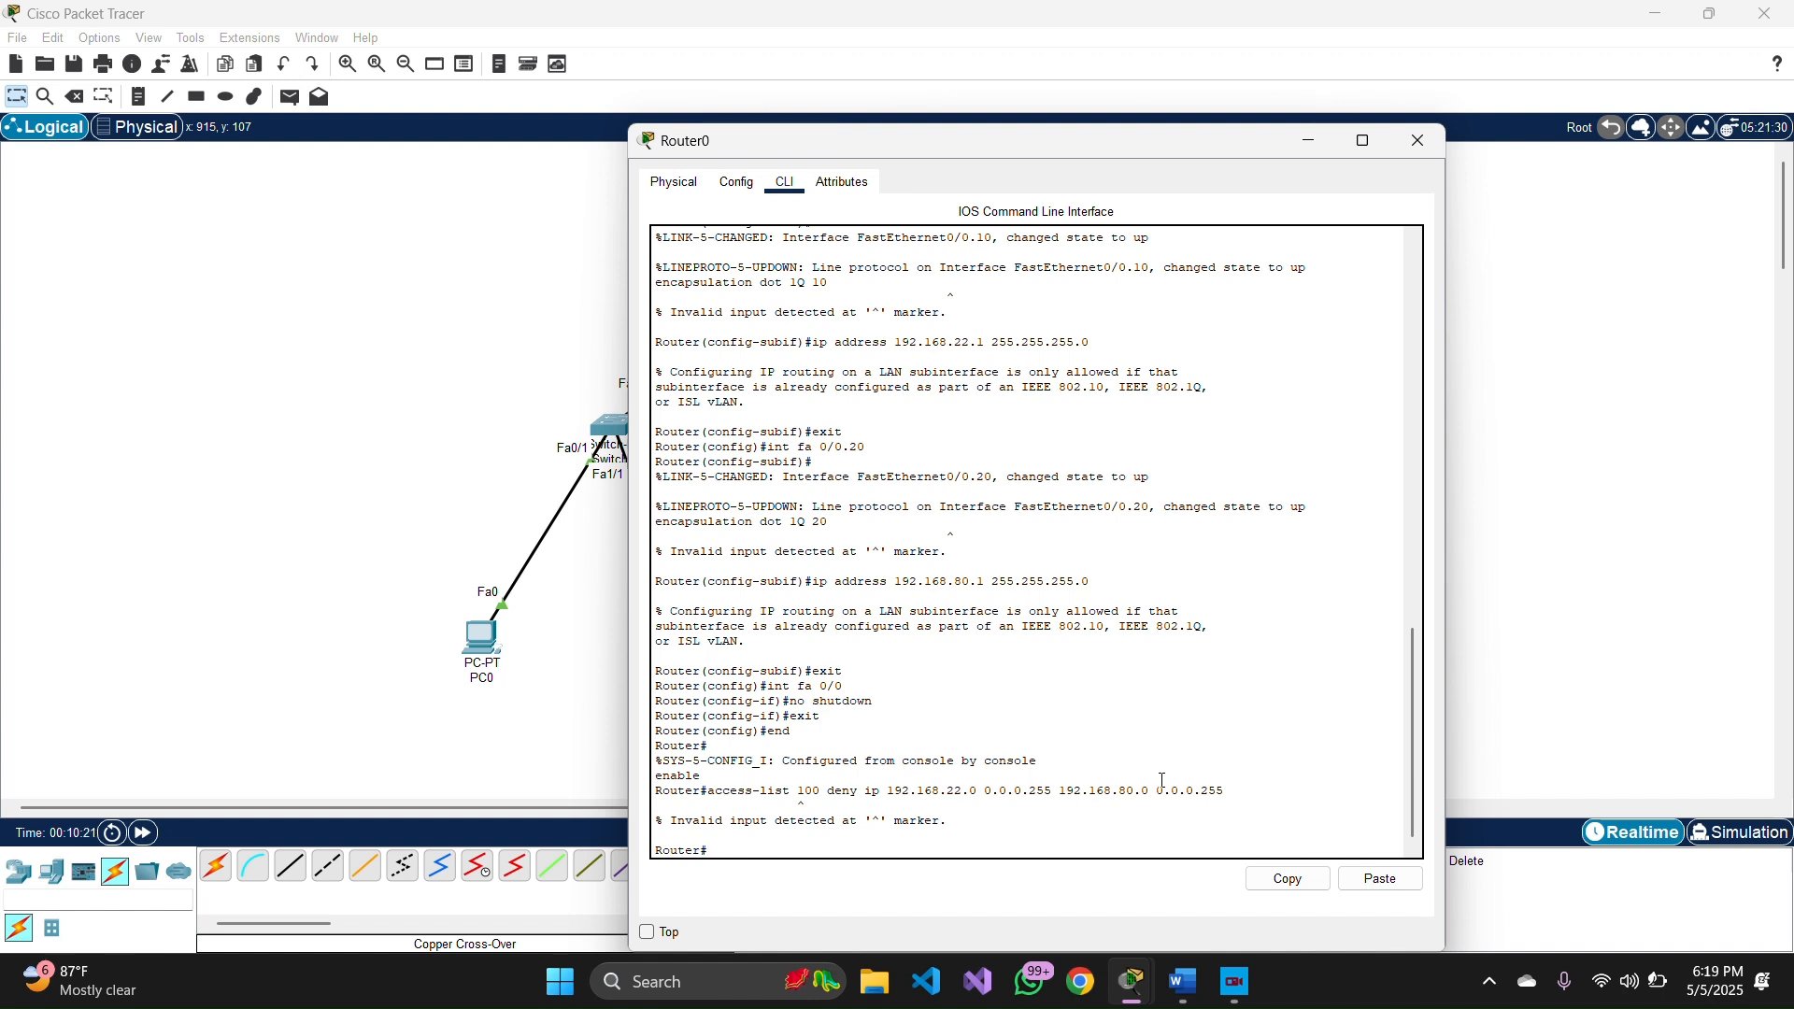
- Try twice to add the rule "access-list 100 permit ip any any" on Router0
{"action": "type", "text": "access-list 100 permit ip any any"}
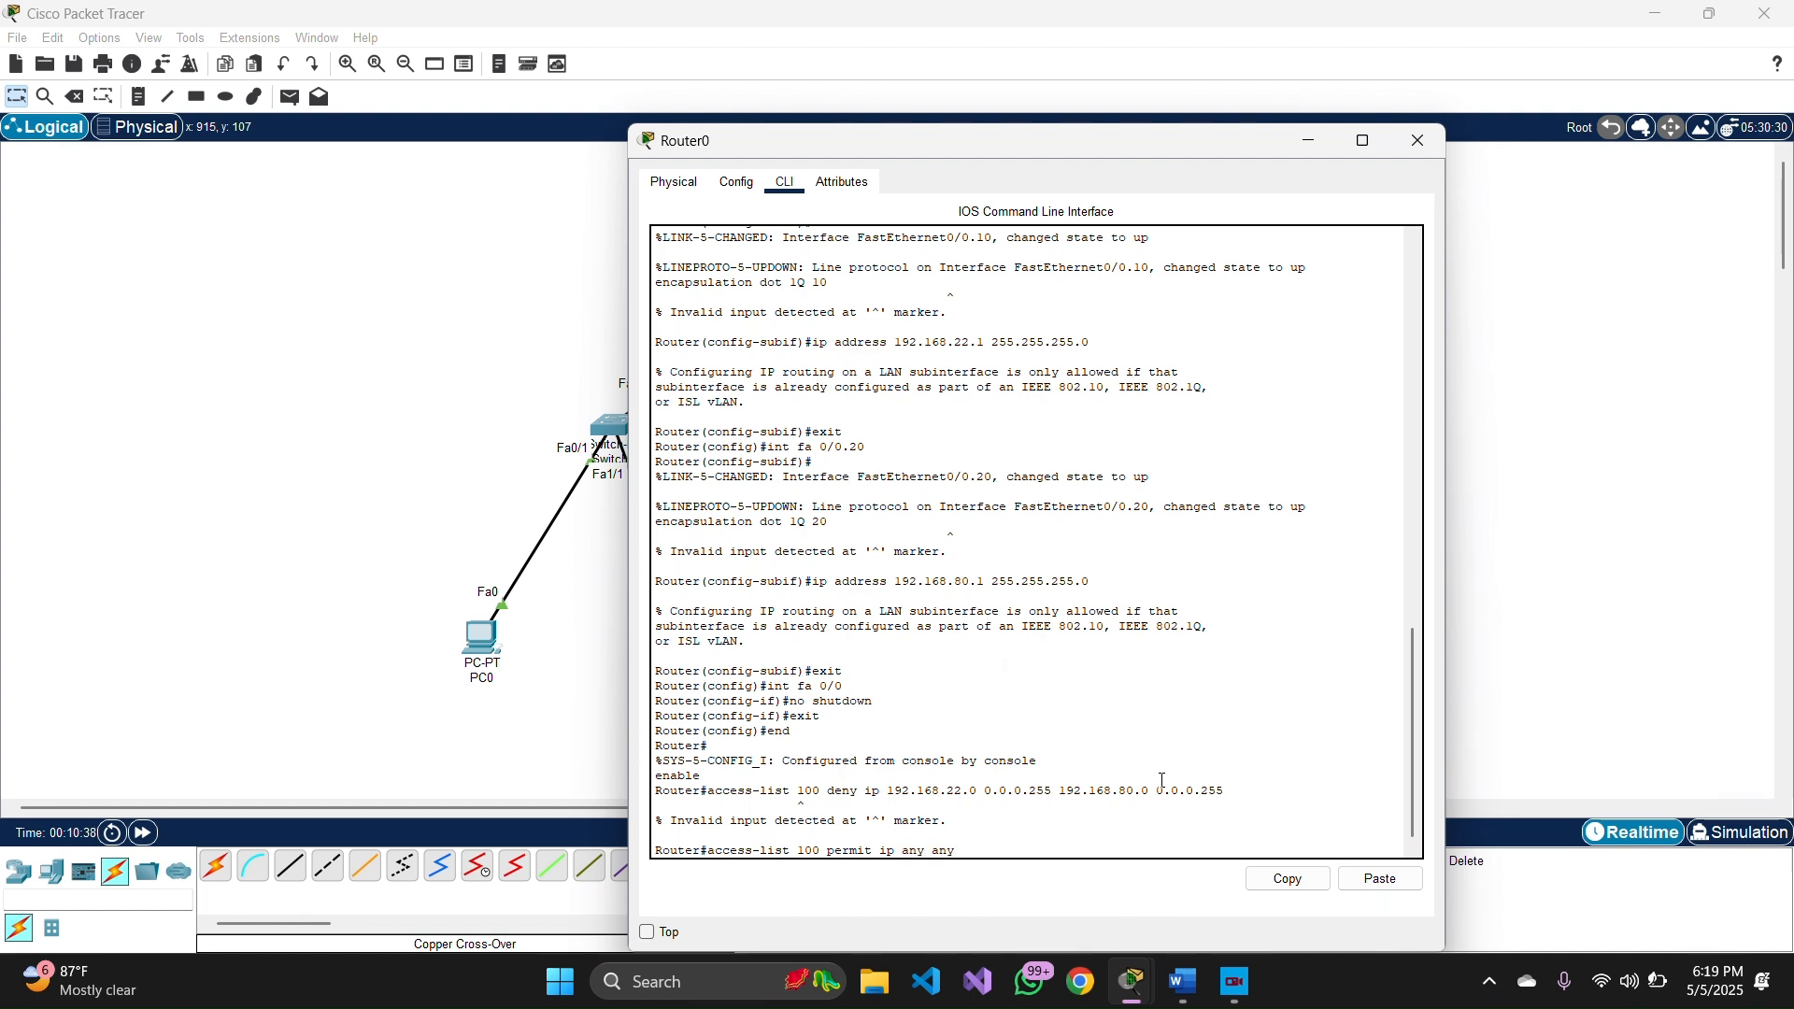
{"action": "key", "text": "Return"}
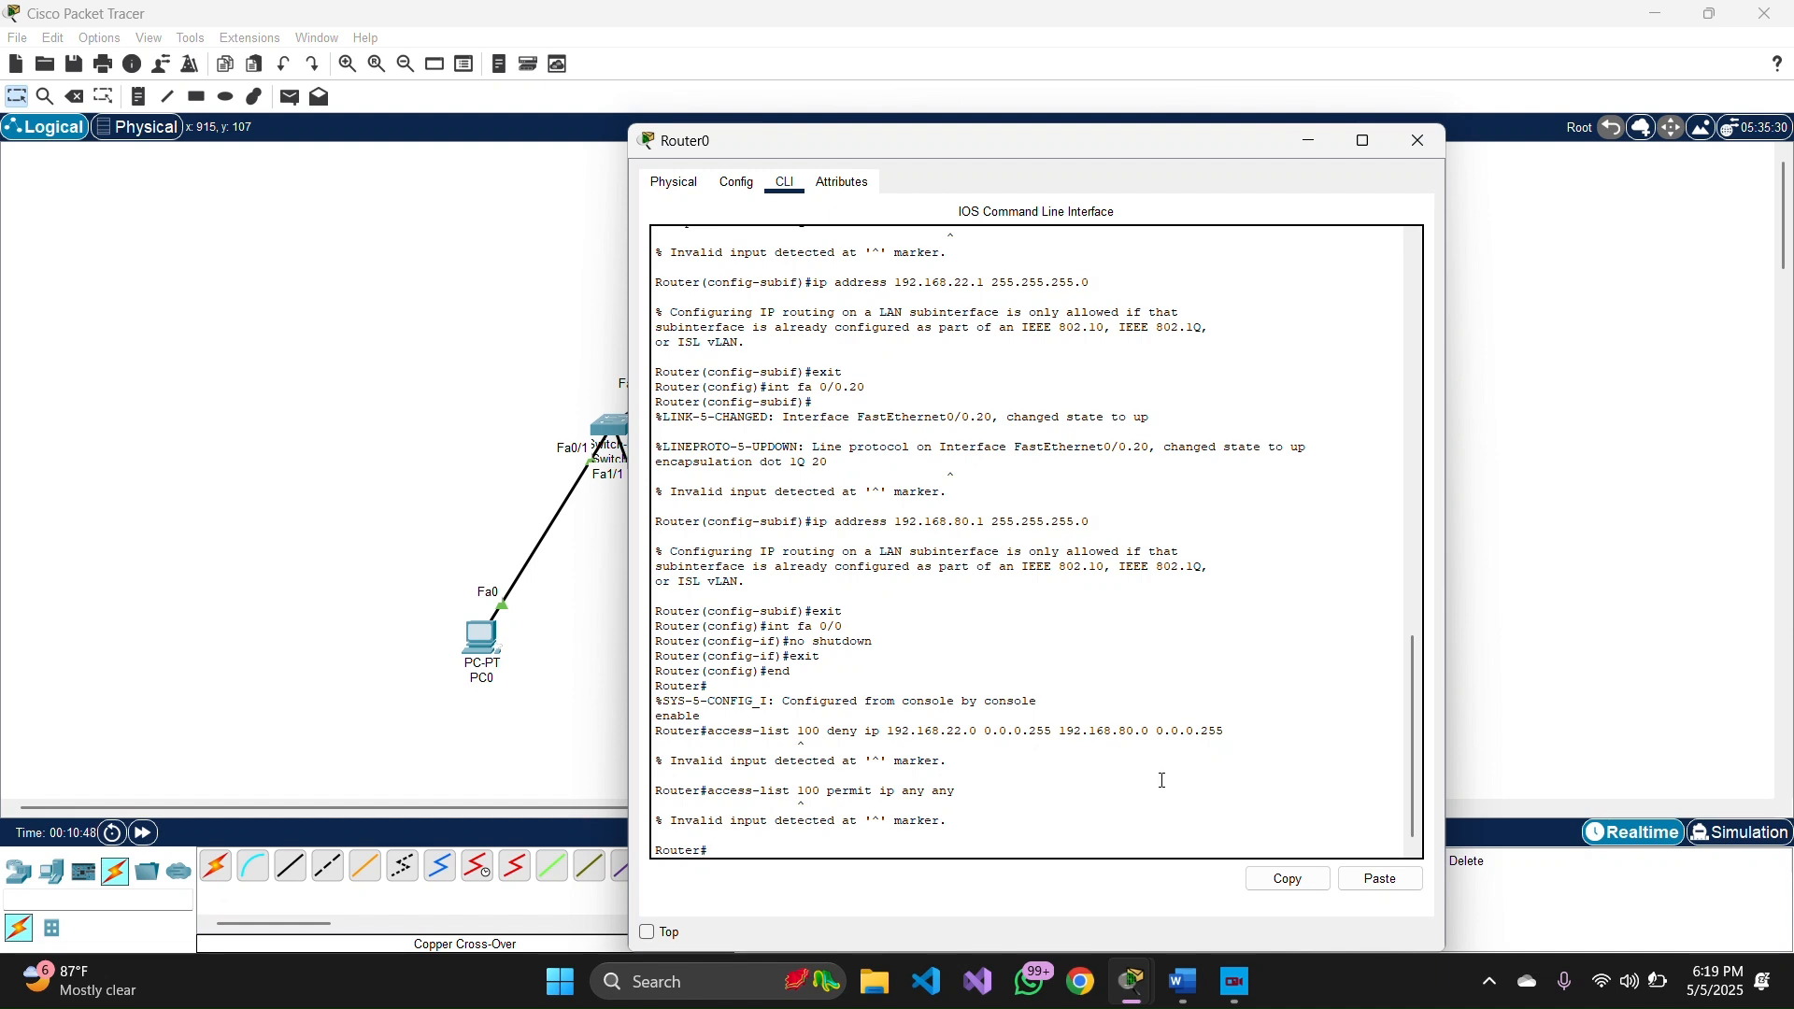
{"action": "type", "text": "ccess-list 100 permit"}
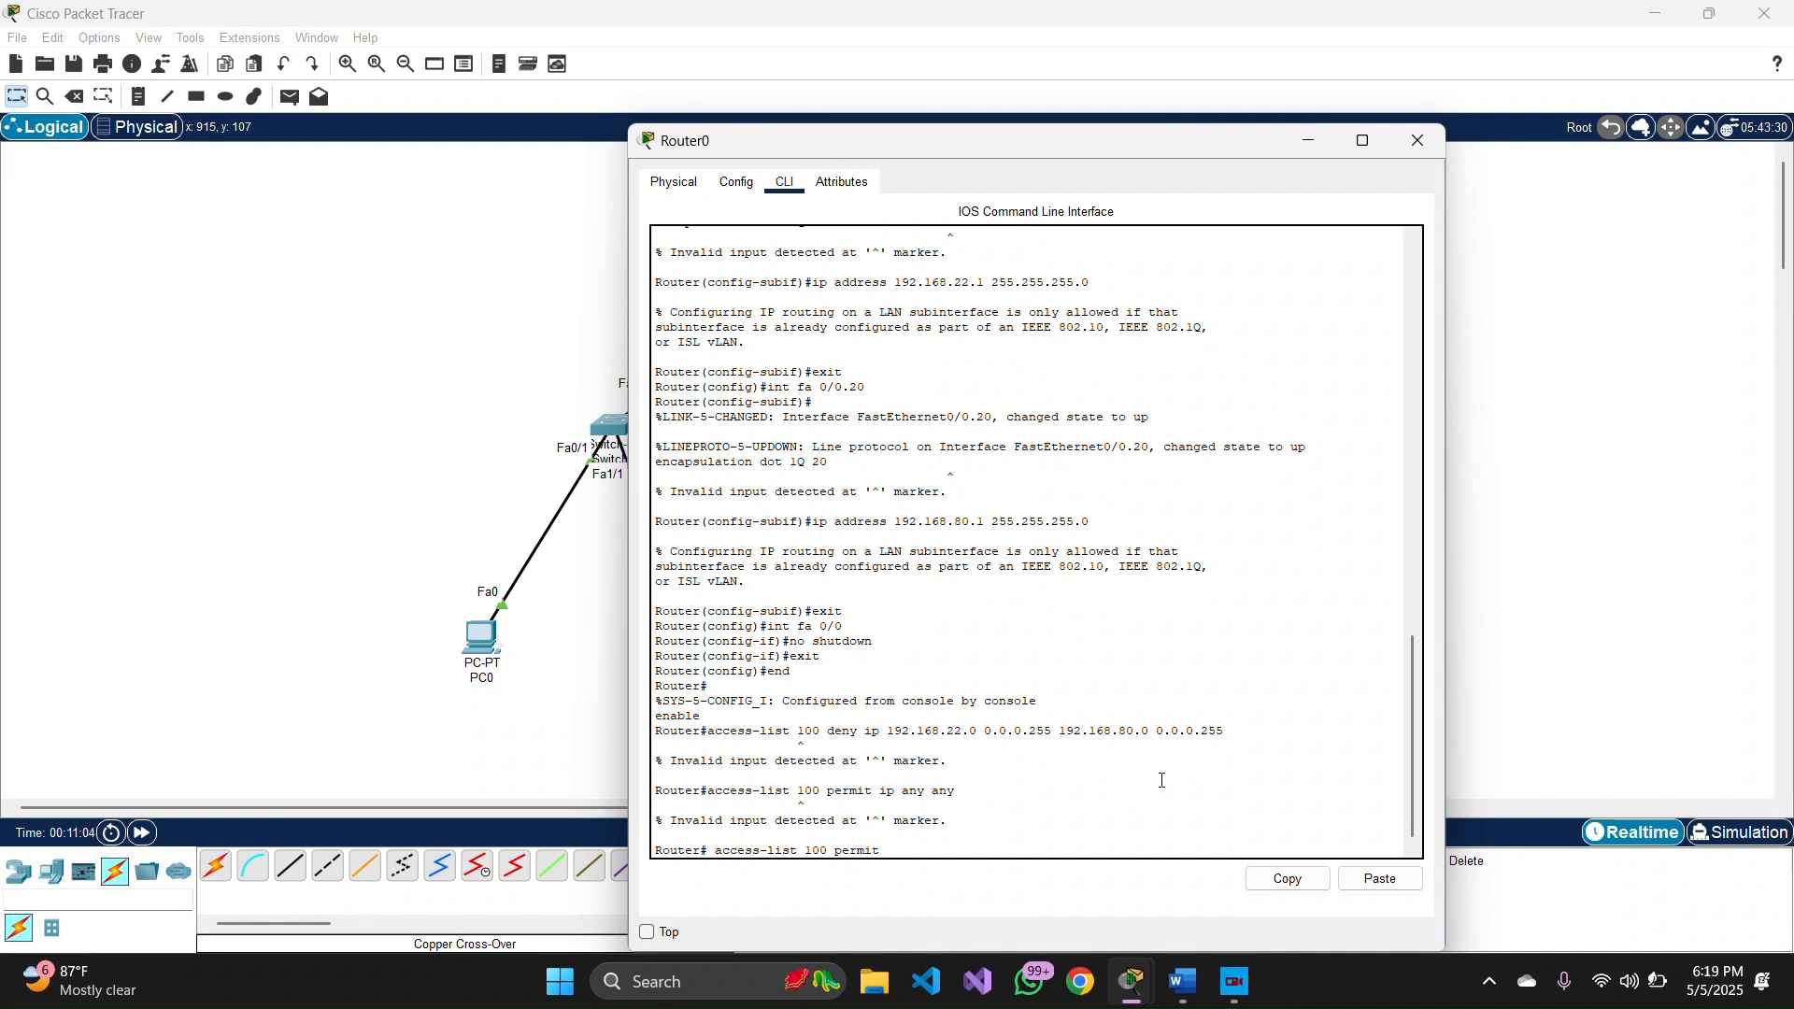
{"action": "type", "text": "any any"}
{"action": "key", "text": "Return"}
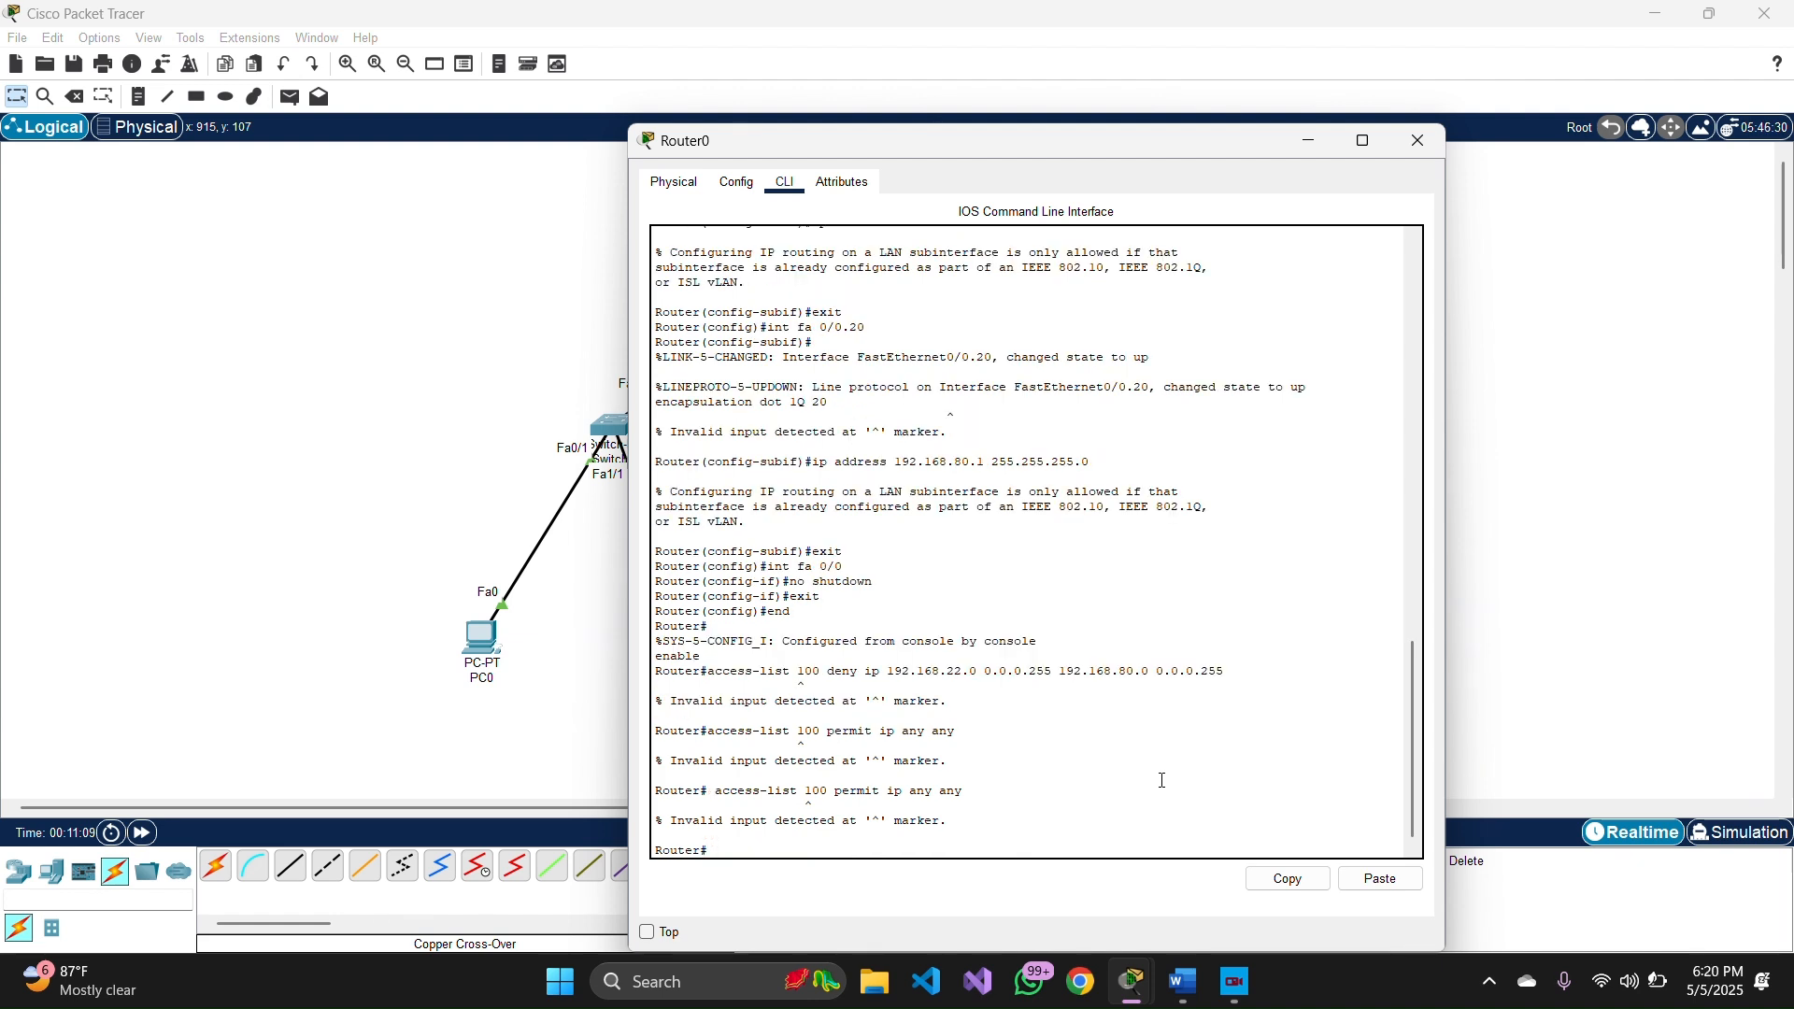
- Try to enter subinterface fa 0/0.10 on Router0 from the privileged prompt
{"action": "type", "text": "int fa 0/0."}
{"action": "type", "text": "10"}
{"action": "key", "text": "BackSpace"}
{"action": "type", "text": "0"}
{"action": "key", "text": "Return"}
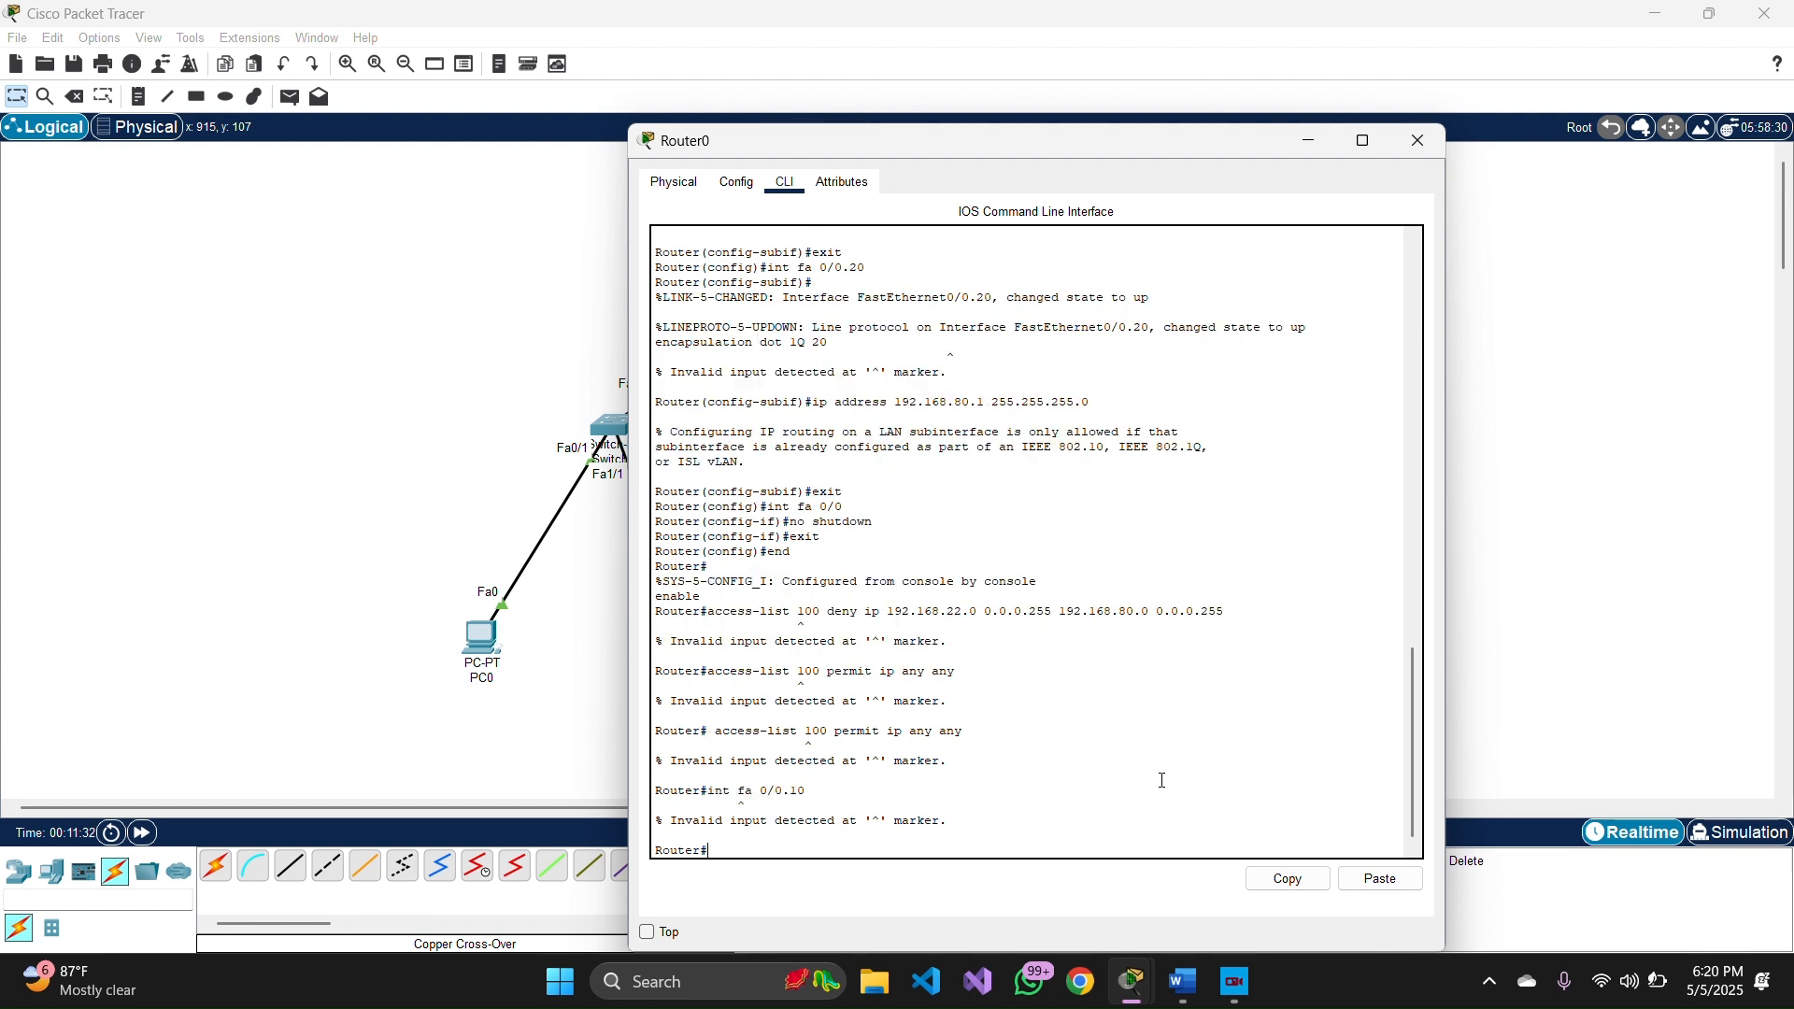
- Try to apply access list 100 inbound with "ip access-group 100 in", end the session, and close Router0's window
{"action": "scroll", "coordinate": [1166, 722], "scroll_direction": "up", "scroll_amount": 1}
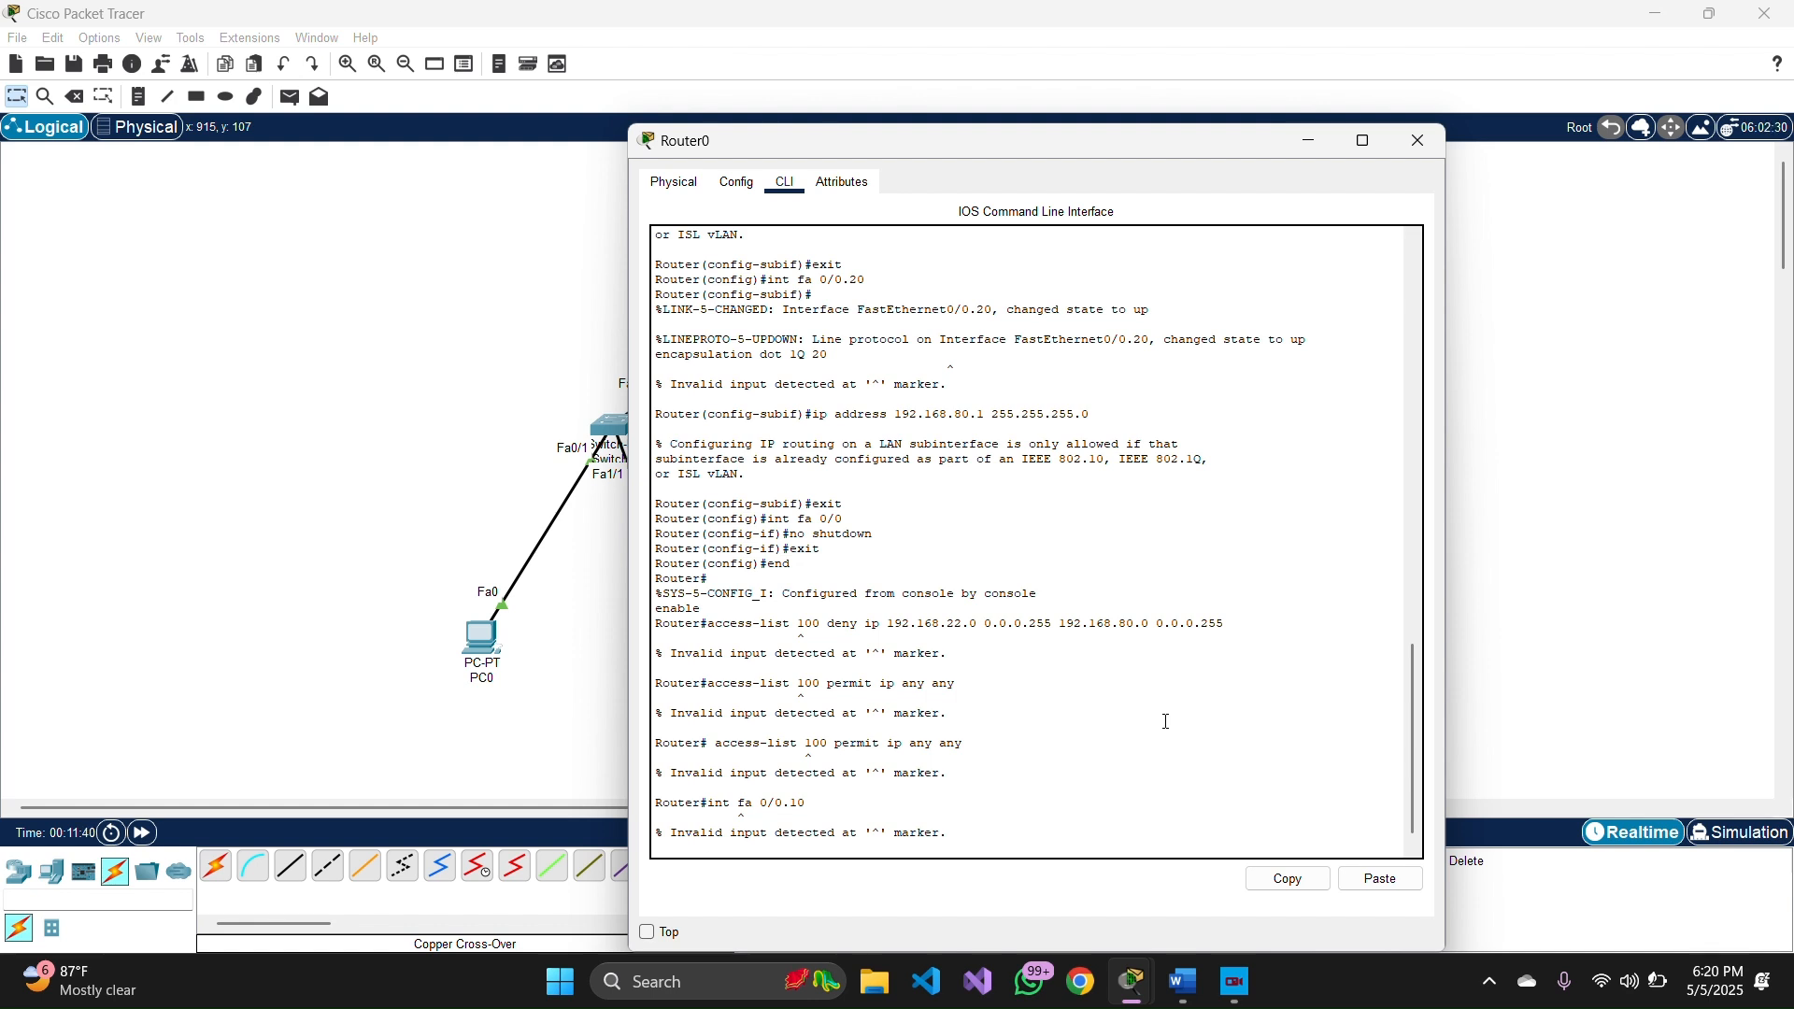
{"action": "scroll", "coordinate": [1167, 721], "scroll_direction": "up", "scroll_amount": 5}
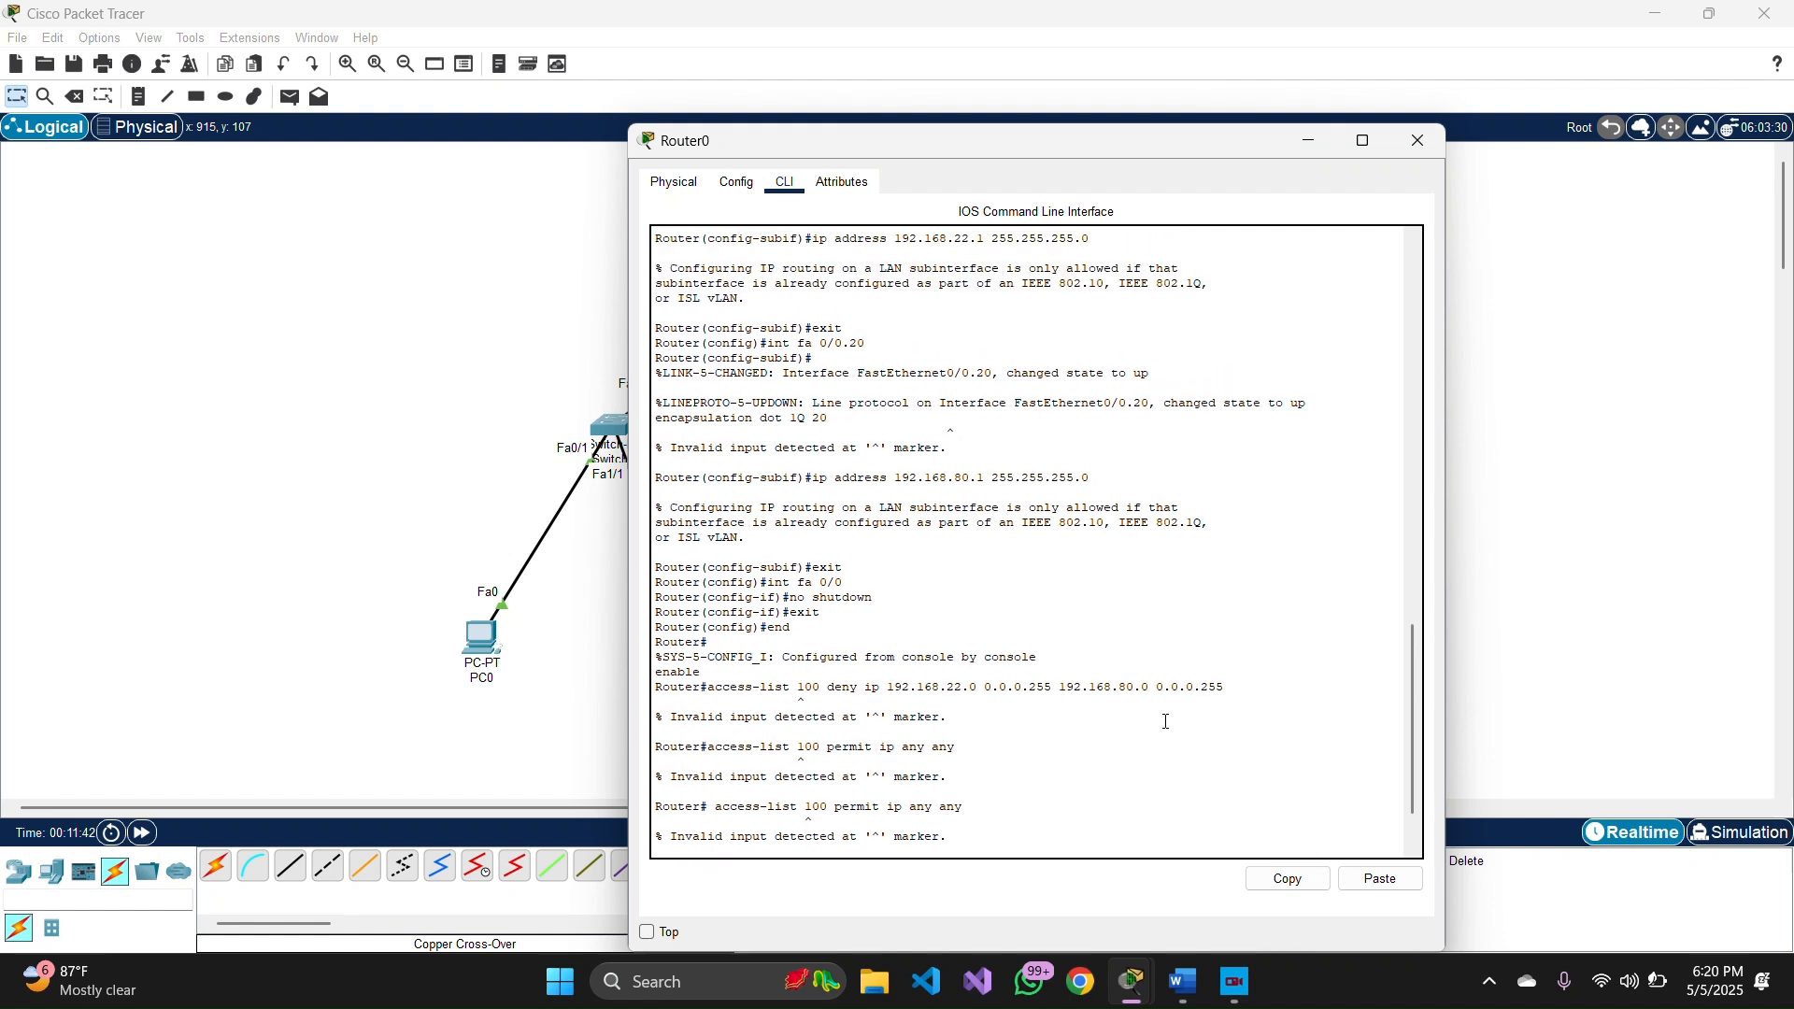
{"action": "scroll", "coordinate": [1166, 722], "scroll_direction": "up", "scroll_amount": 2}
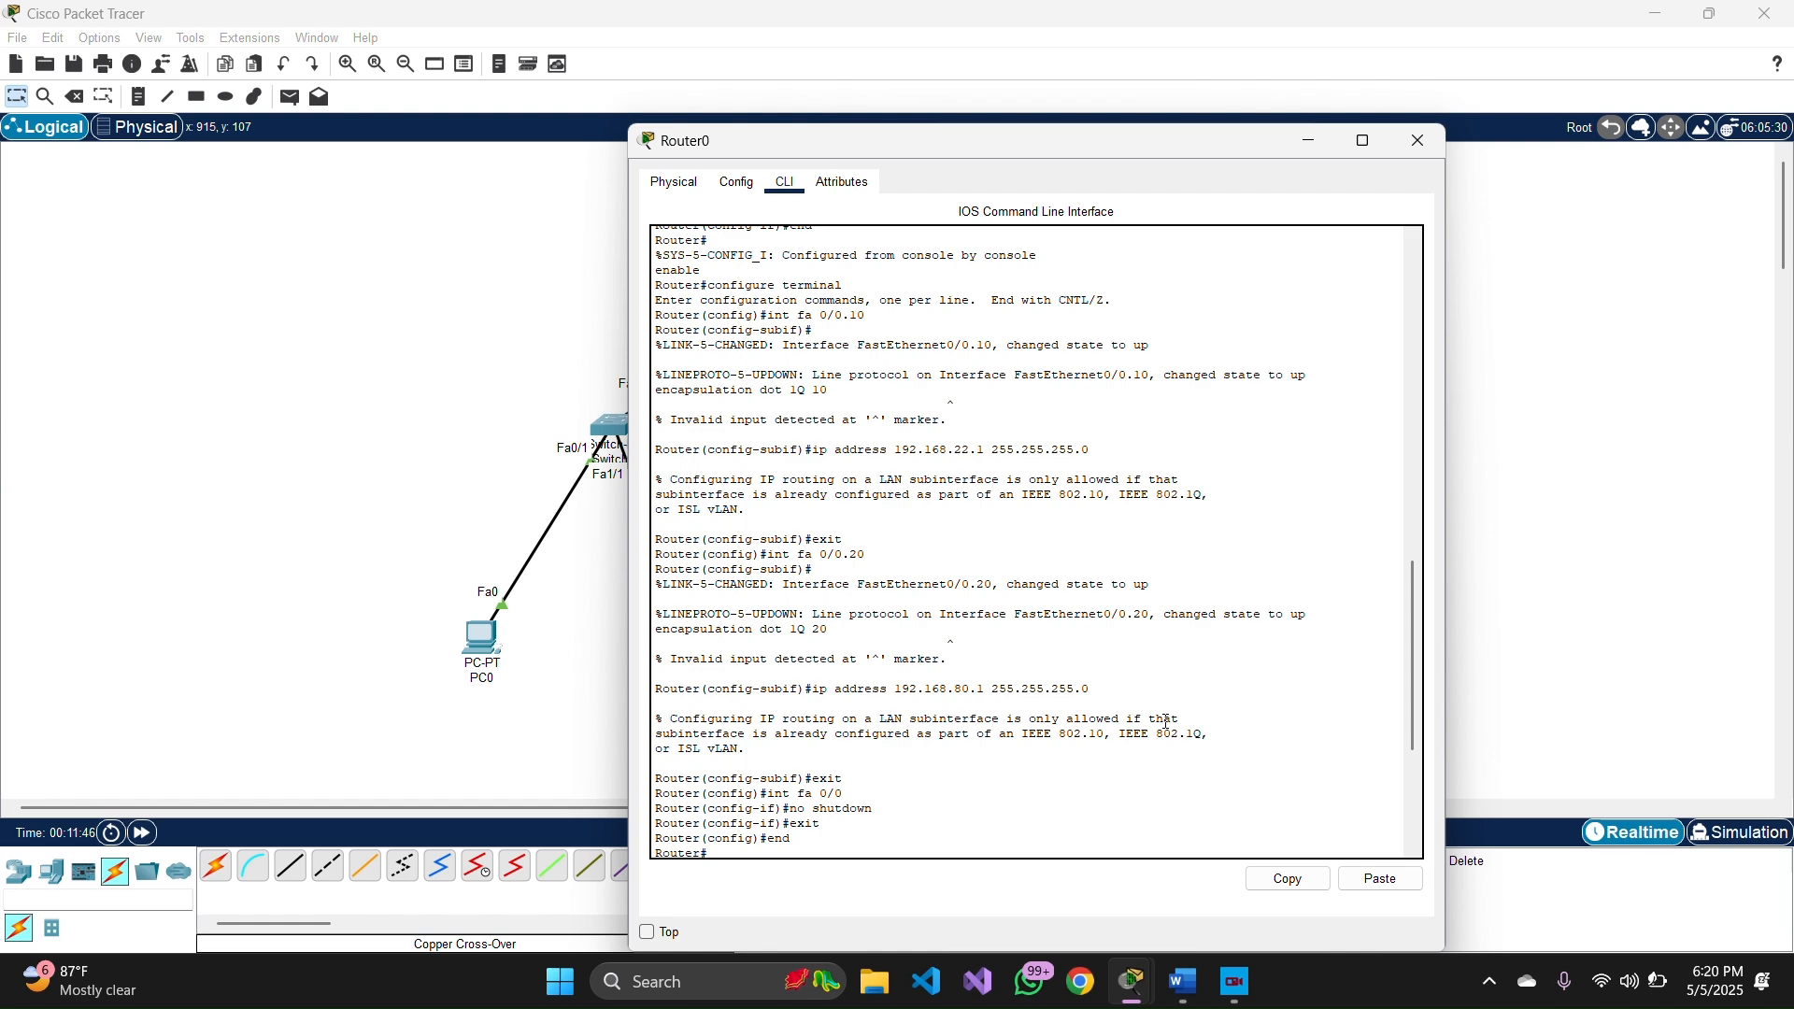
{"action": "scroll", "coordinate": [1166, 721], "scroll_direction": "down", "scroll_amount": 7}
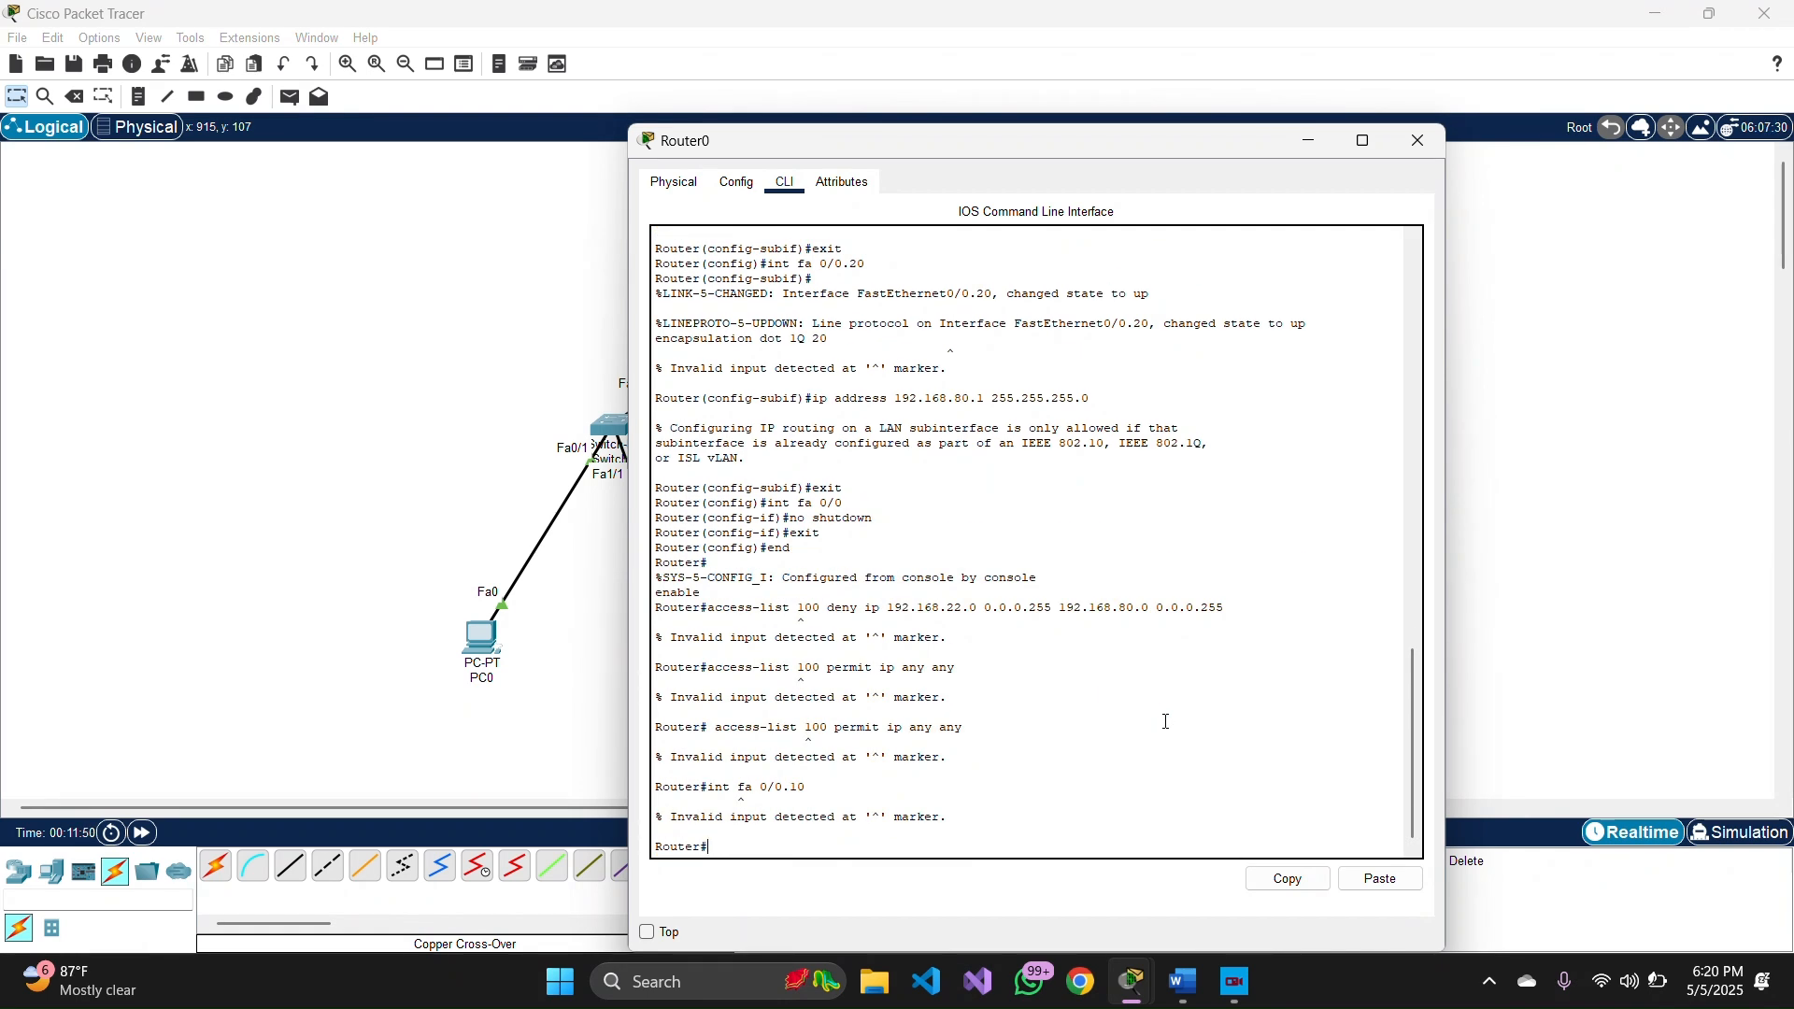
{"action": "type", "text": "ip access-grou"}
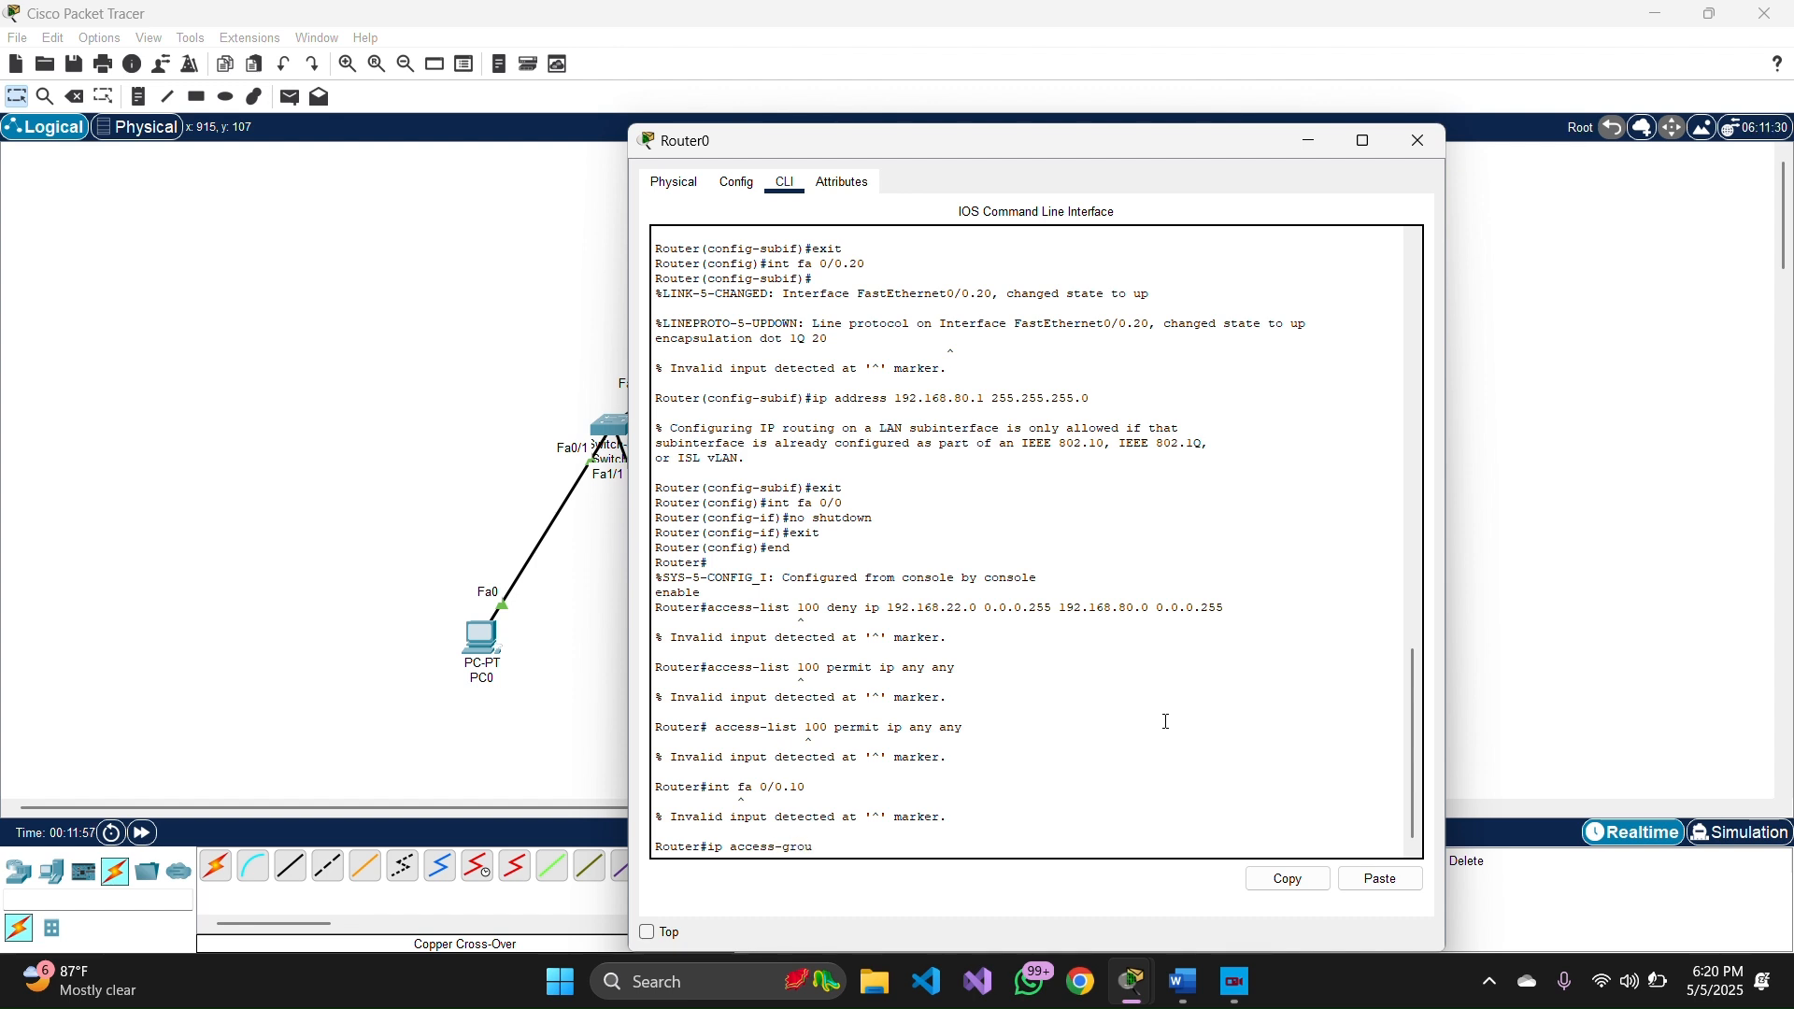
{"action": "type", "text": "p 100 in"}
{"action": "key", "text": "Return"}
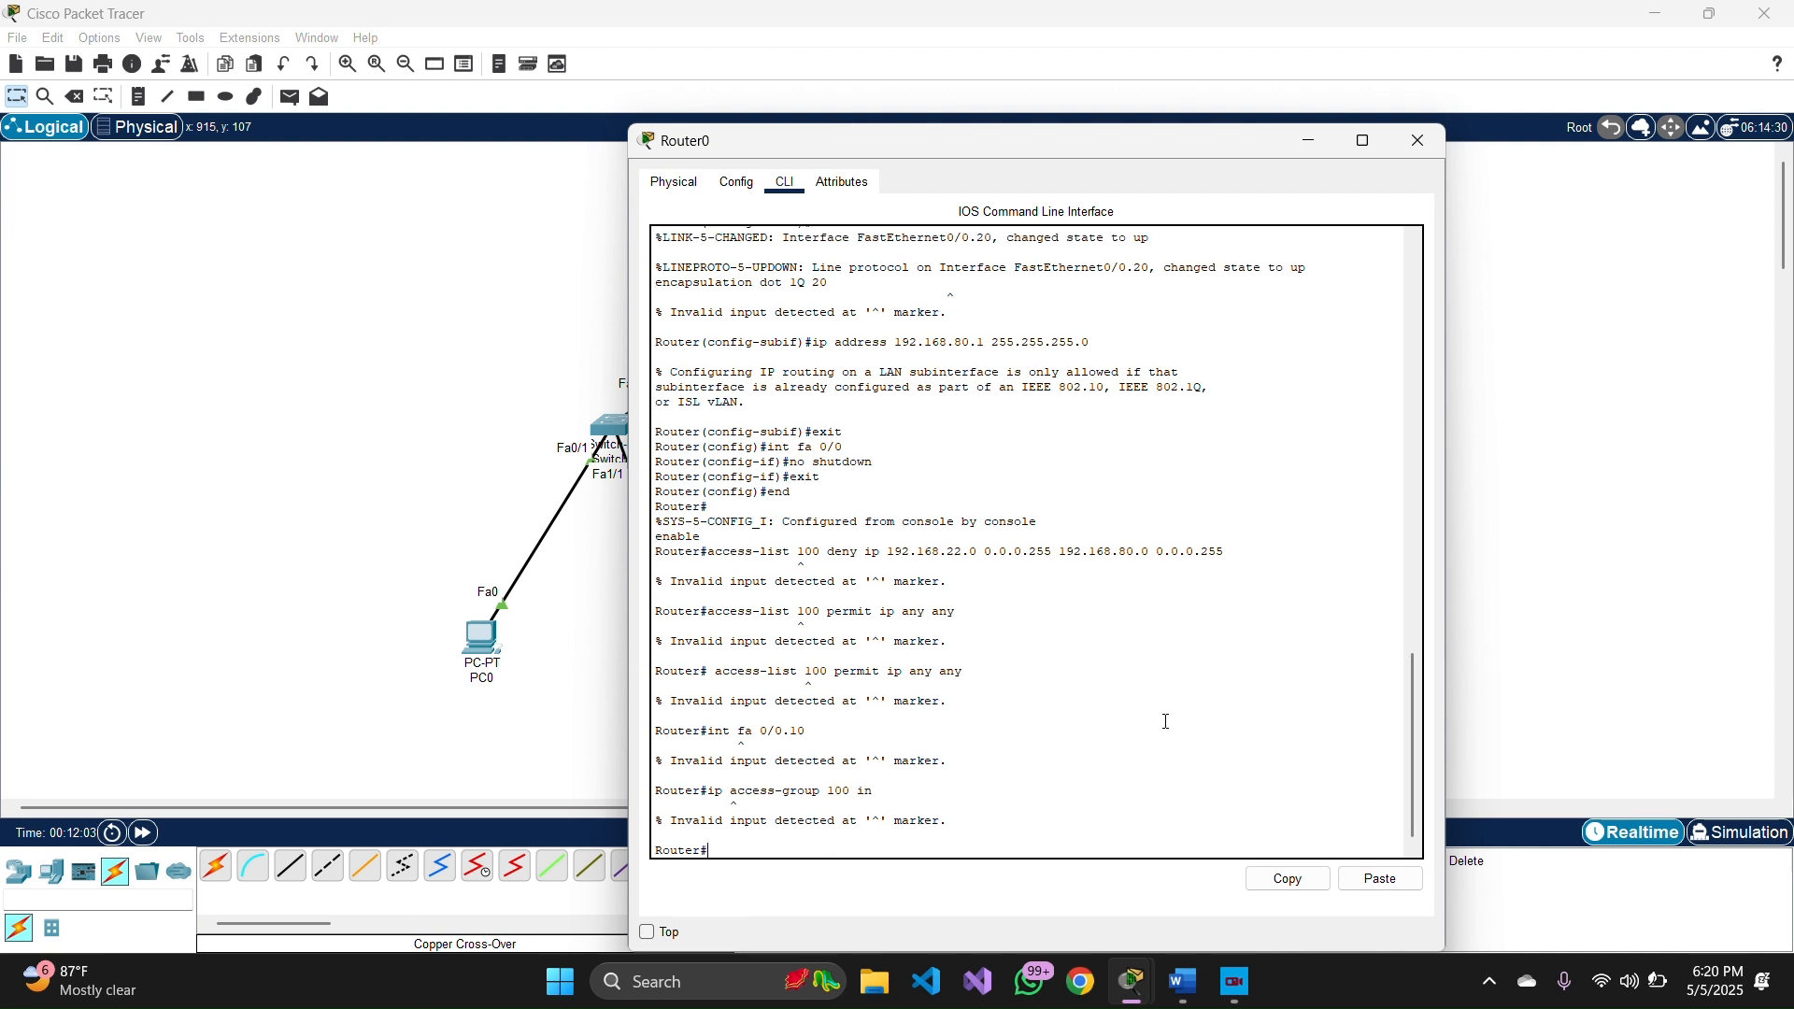
{"action": "type", "text": "end"}
{"action": "key", "text": "Return"}
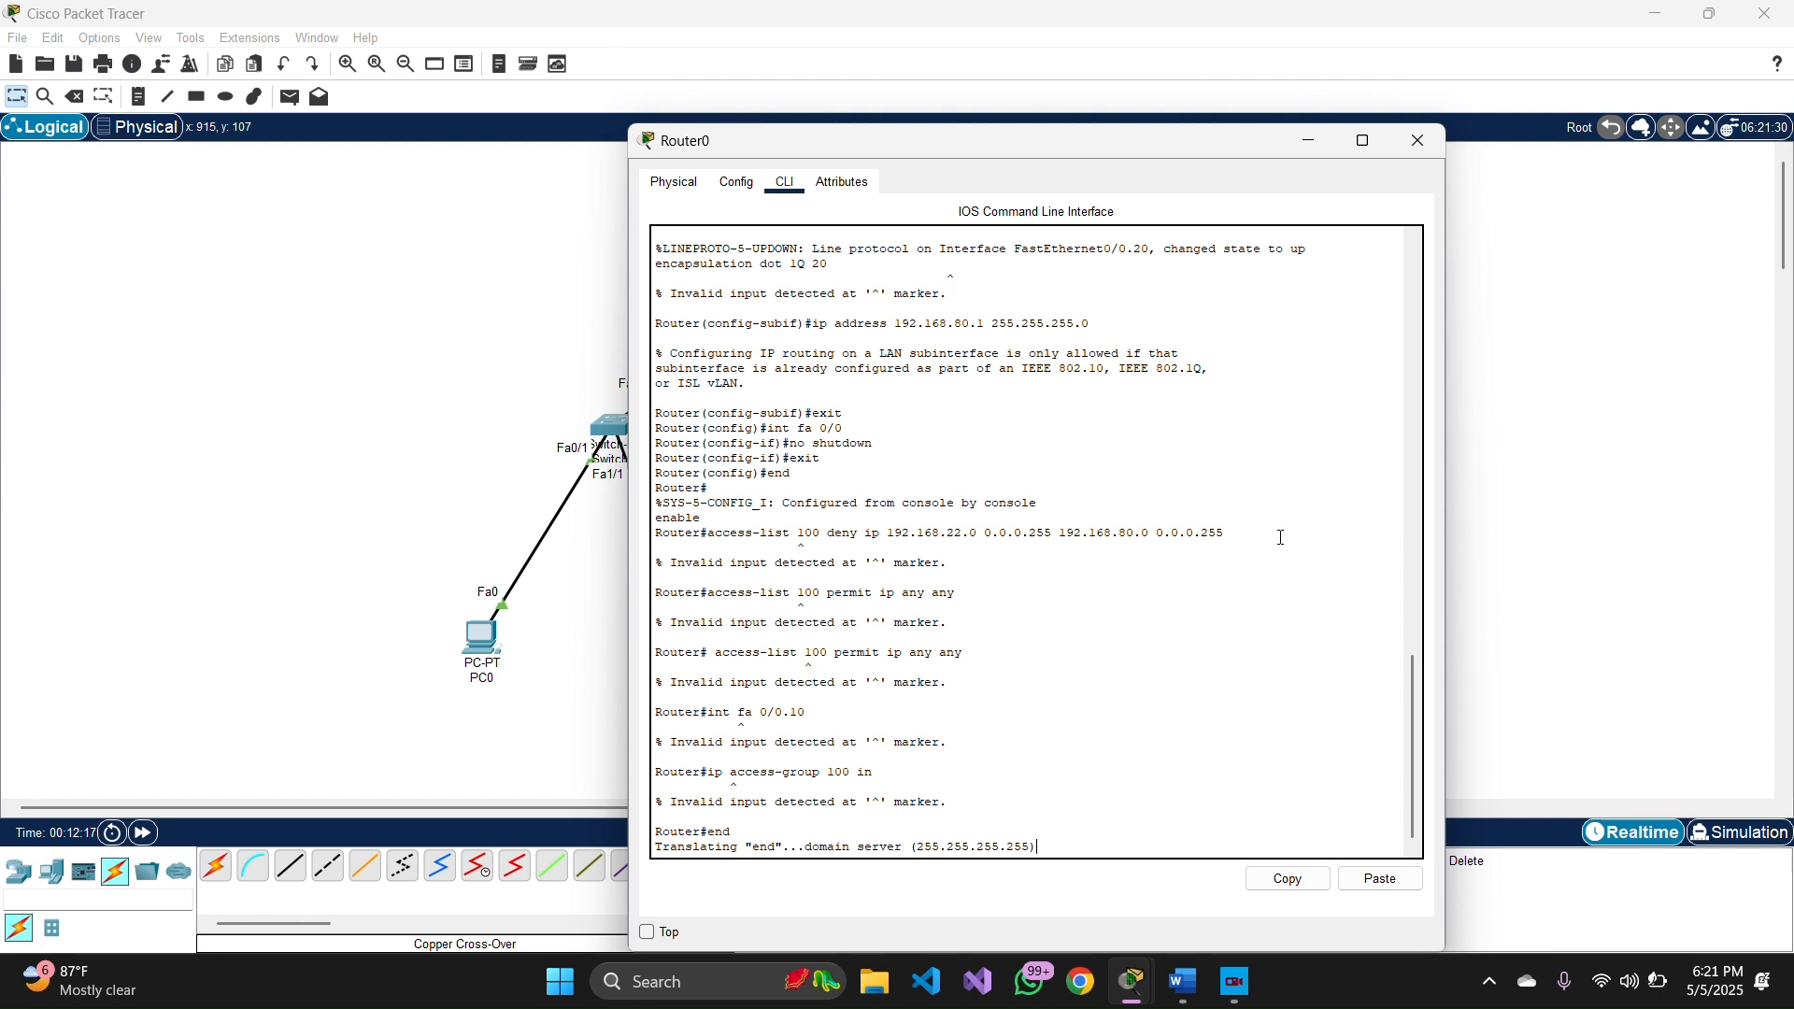
{"action": "left_click", "coordinate": [1418, 142]}
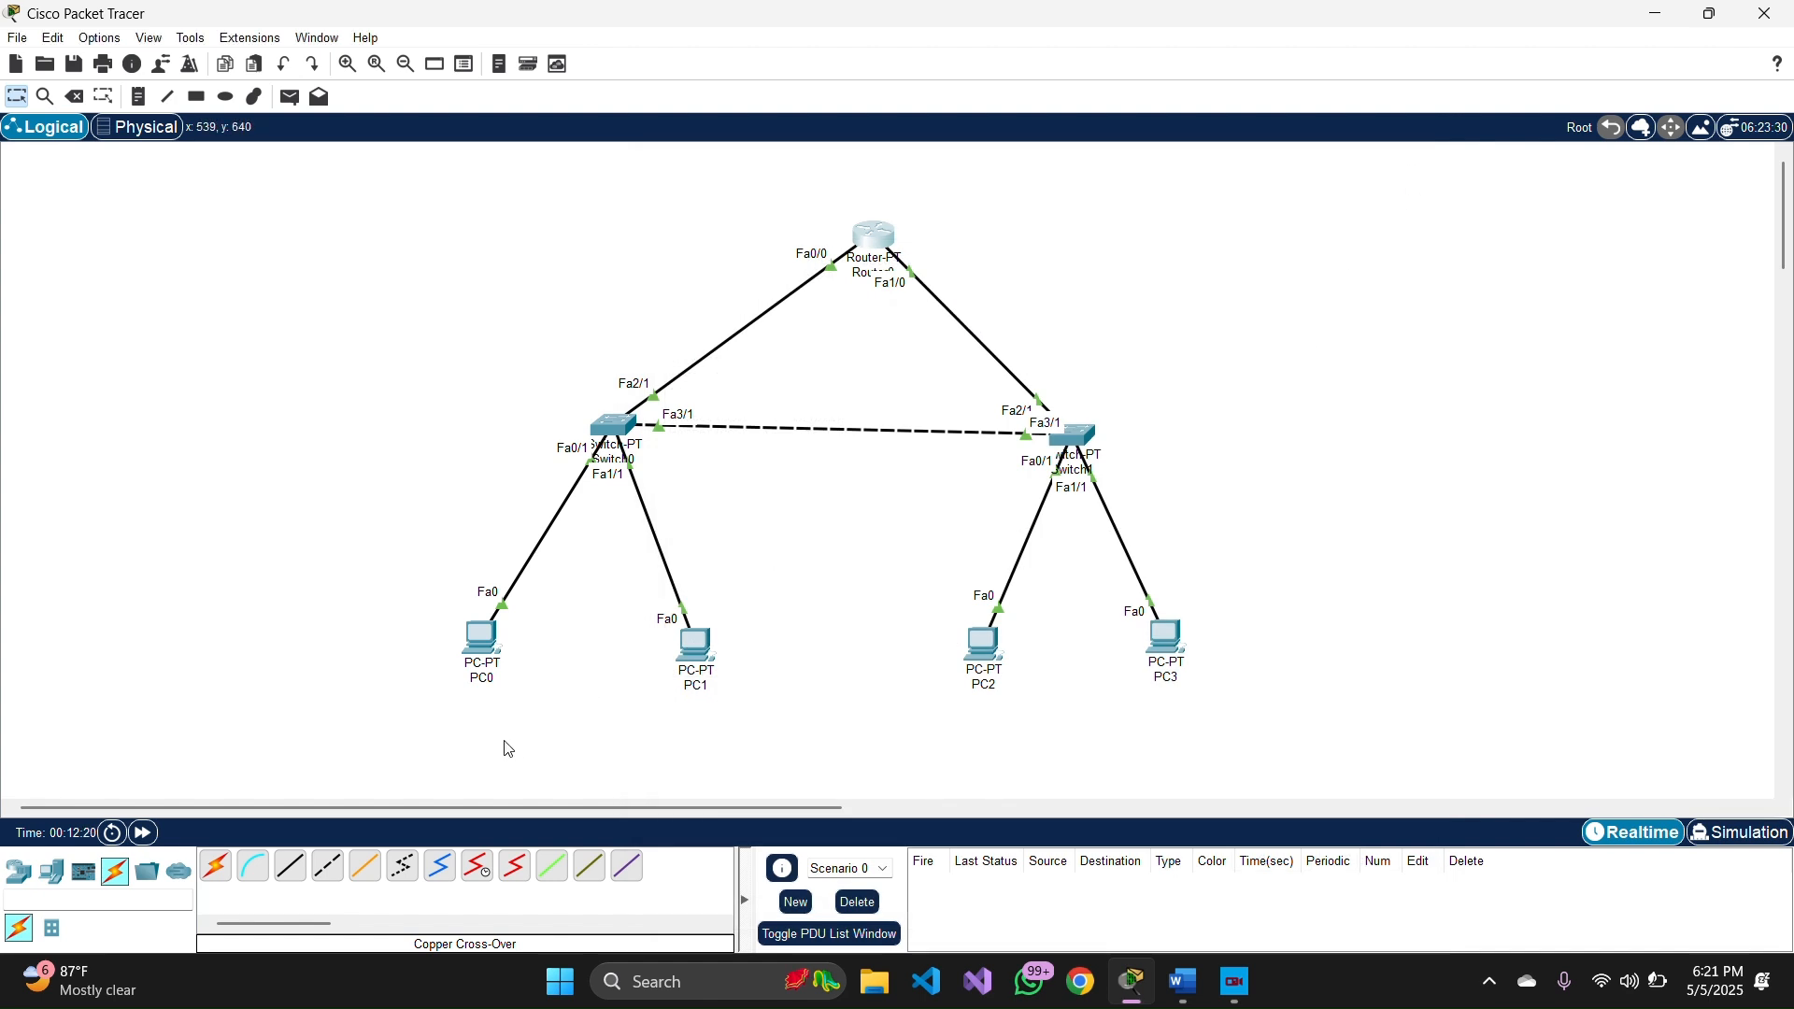
- Ping 192.168.22.2 from PC1's command prompt to test connectivity within the same department
{"action": "left_click", "coordinate": [681, 646]}
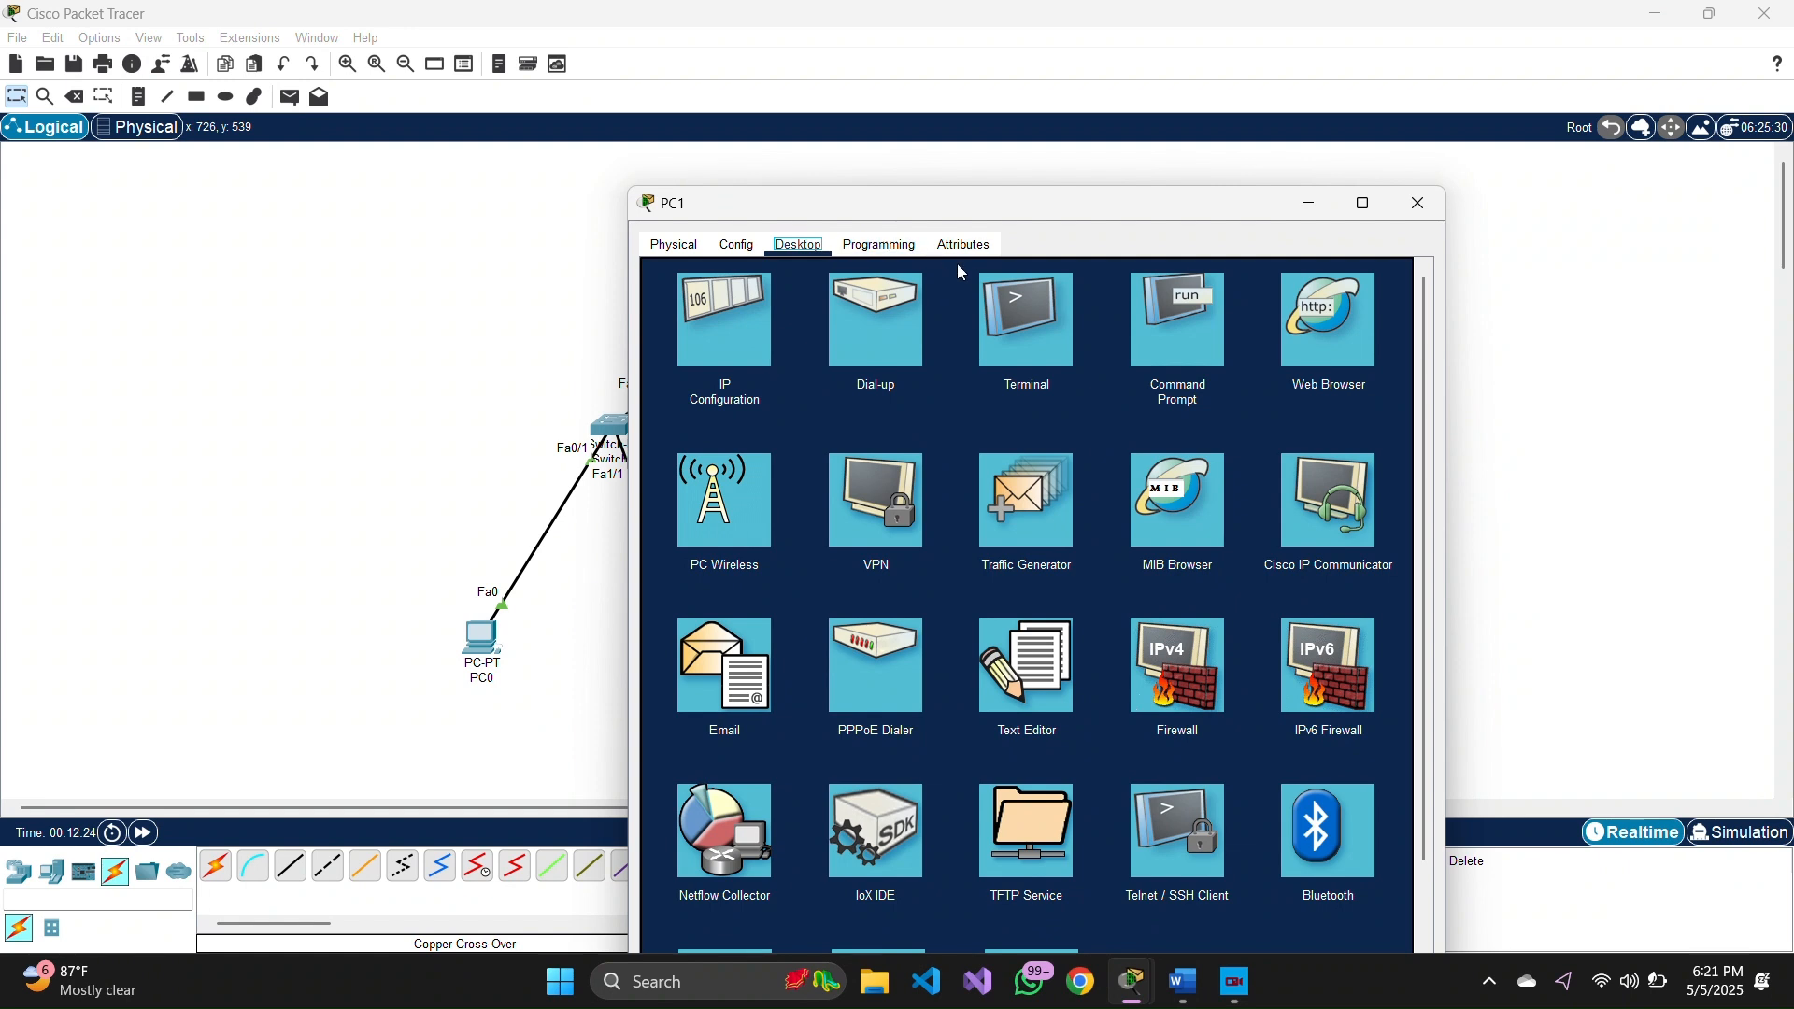
{"action": "left_click", "coordinate": [1157, 347]}
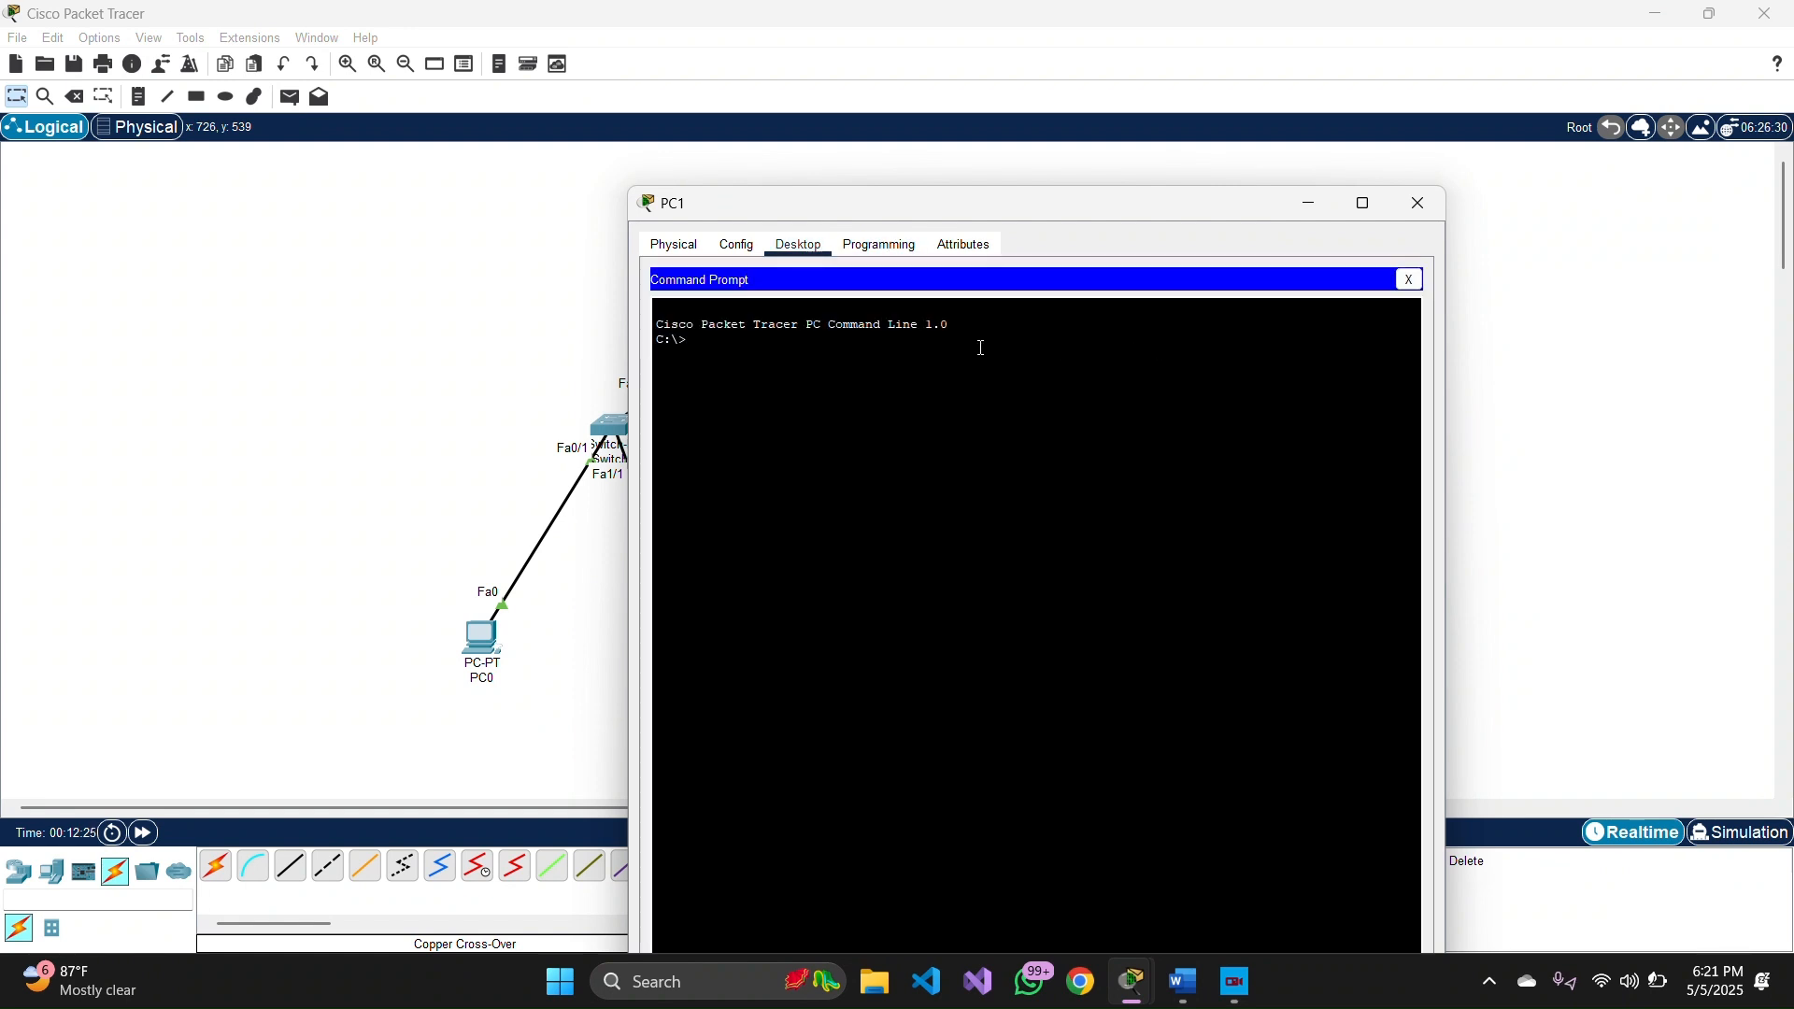
{"action": "type", "text": "ping 192.168.22.2"}
{"action": "key", "text": "Return"}
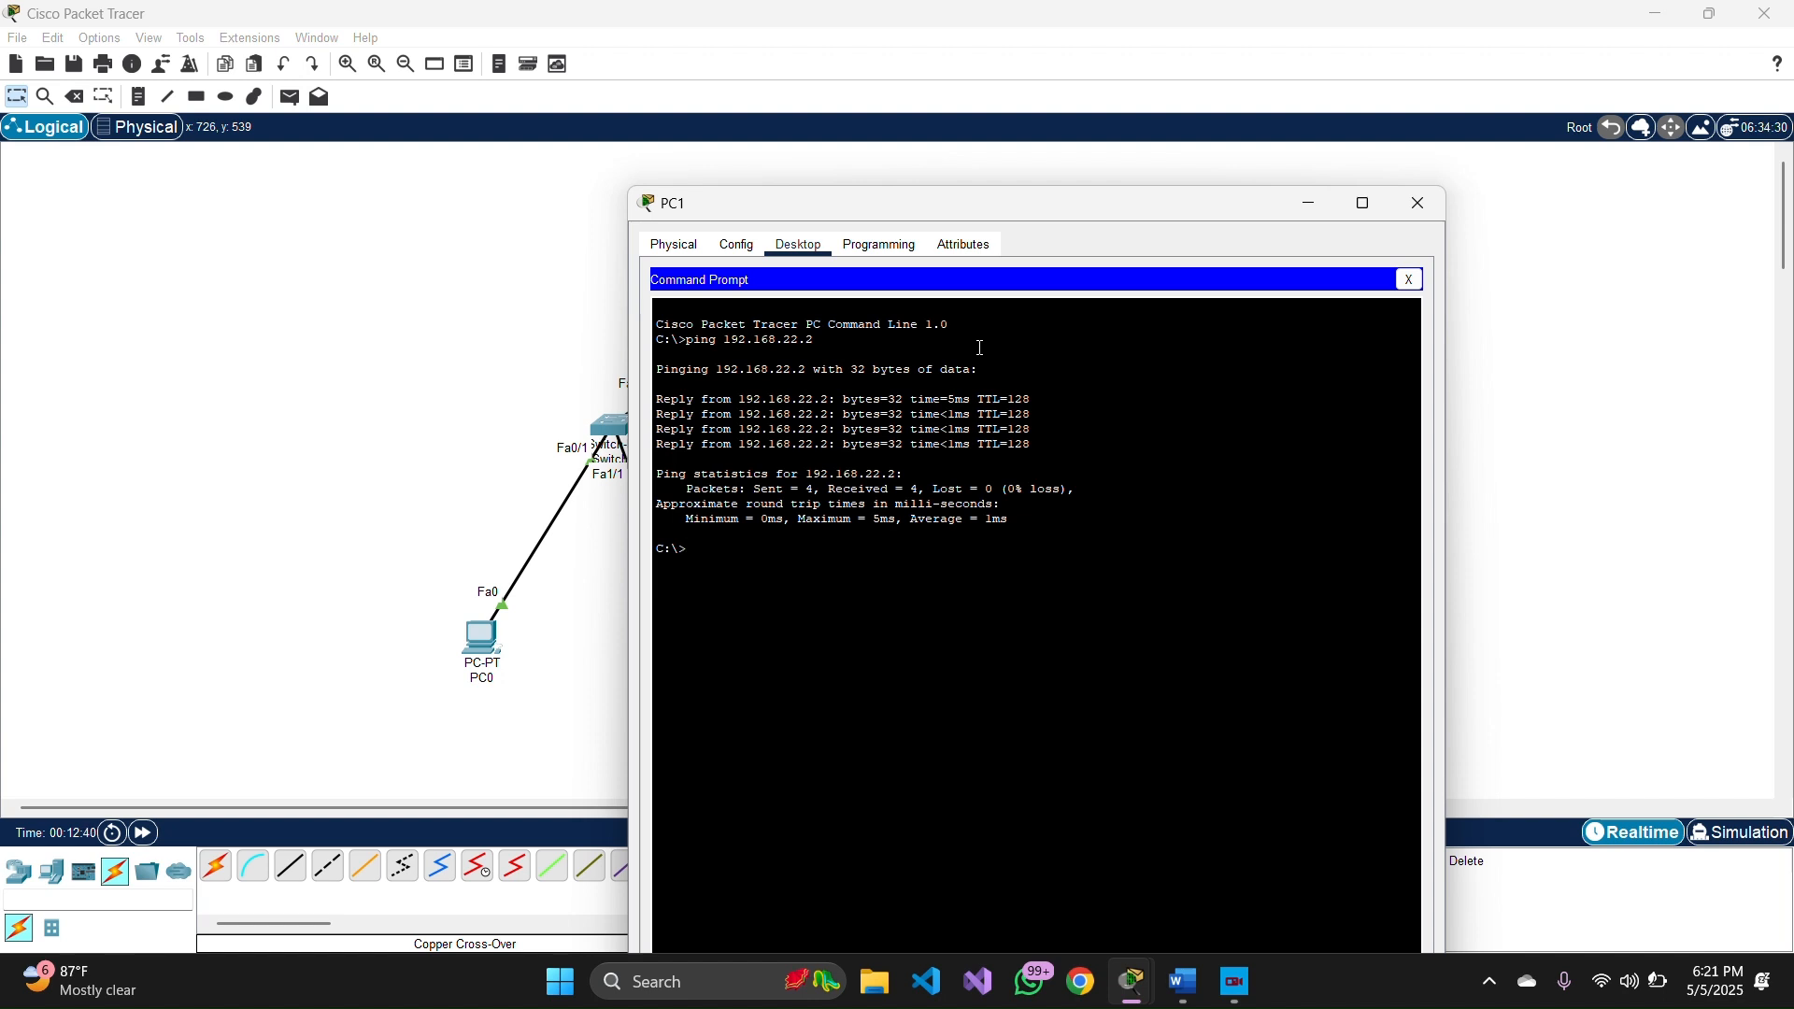
- Ping 192.168.80.2 from PC1 to test reaching the other department, and close PC1's window
{"action": "type", "text": "9"}
{"action": "type", "text": "ping"}
{"action": "type", "text": " 19"}
{"action": "type", "text": "2.168."}
{"action": "type", "text": "80.2"}
{"action": "key", "text": "Return"}
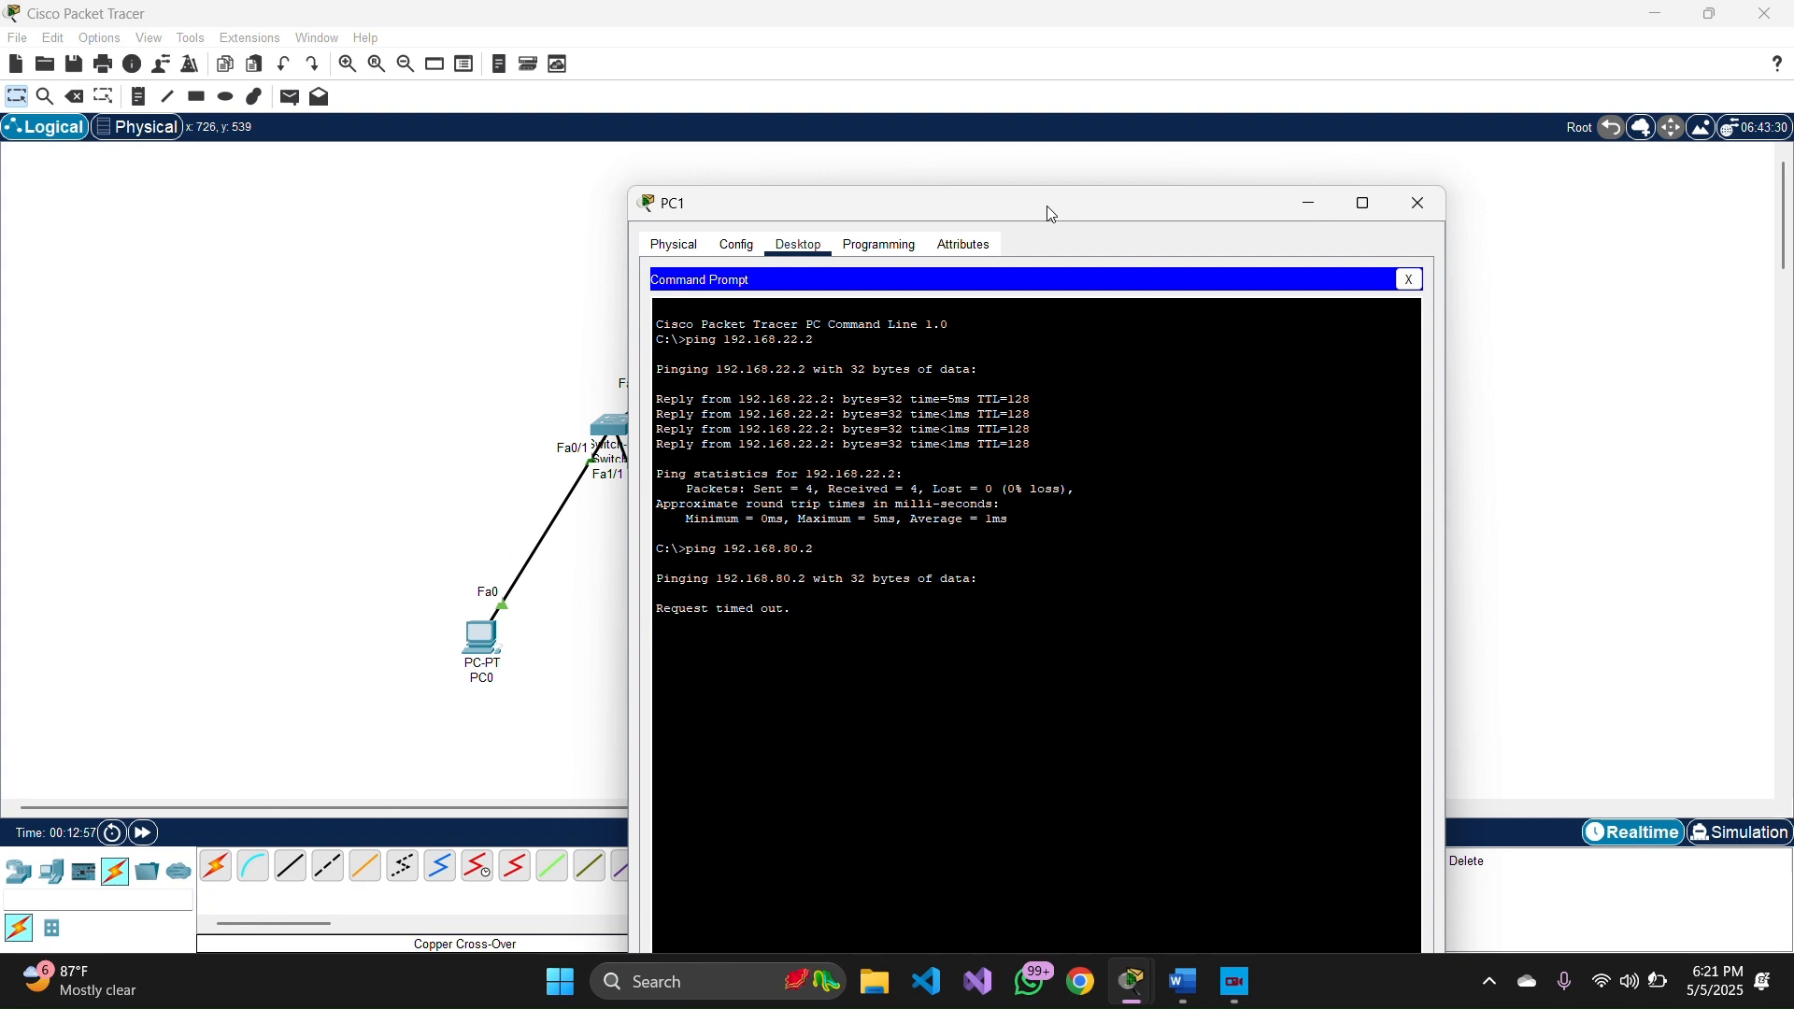
{"action": "left_click_drag", "start_coordinate": [1053, 214], "coordinate": [449, 119]}
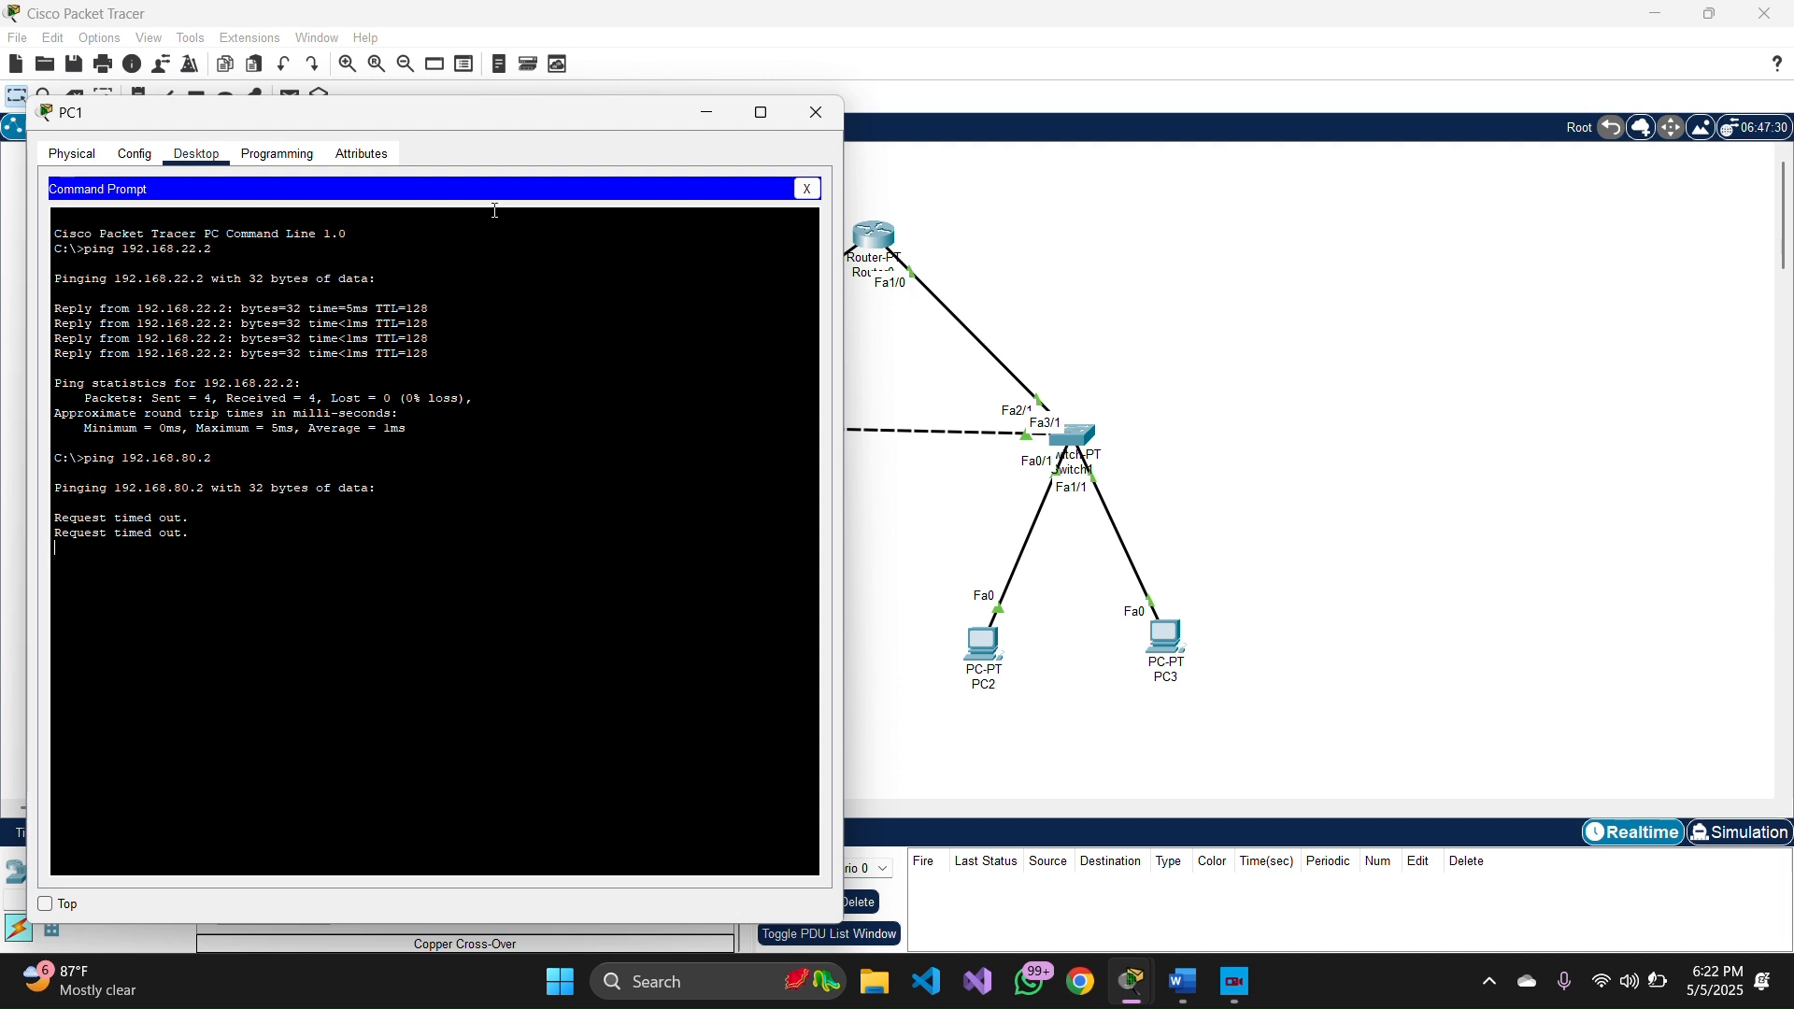
{"action": "left_click_drag", "start_coordinate": [465, 123], "coordinate": [1332, 121]}
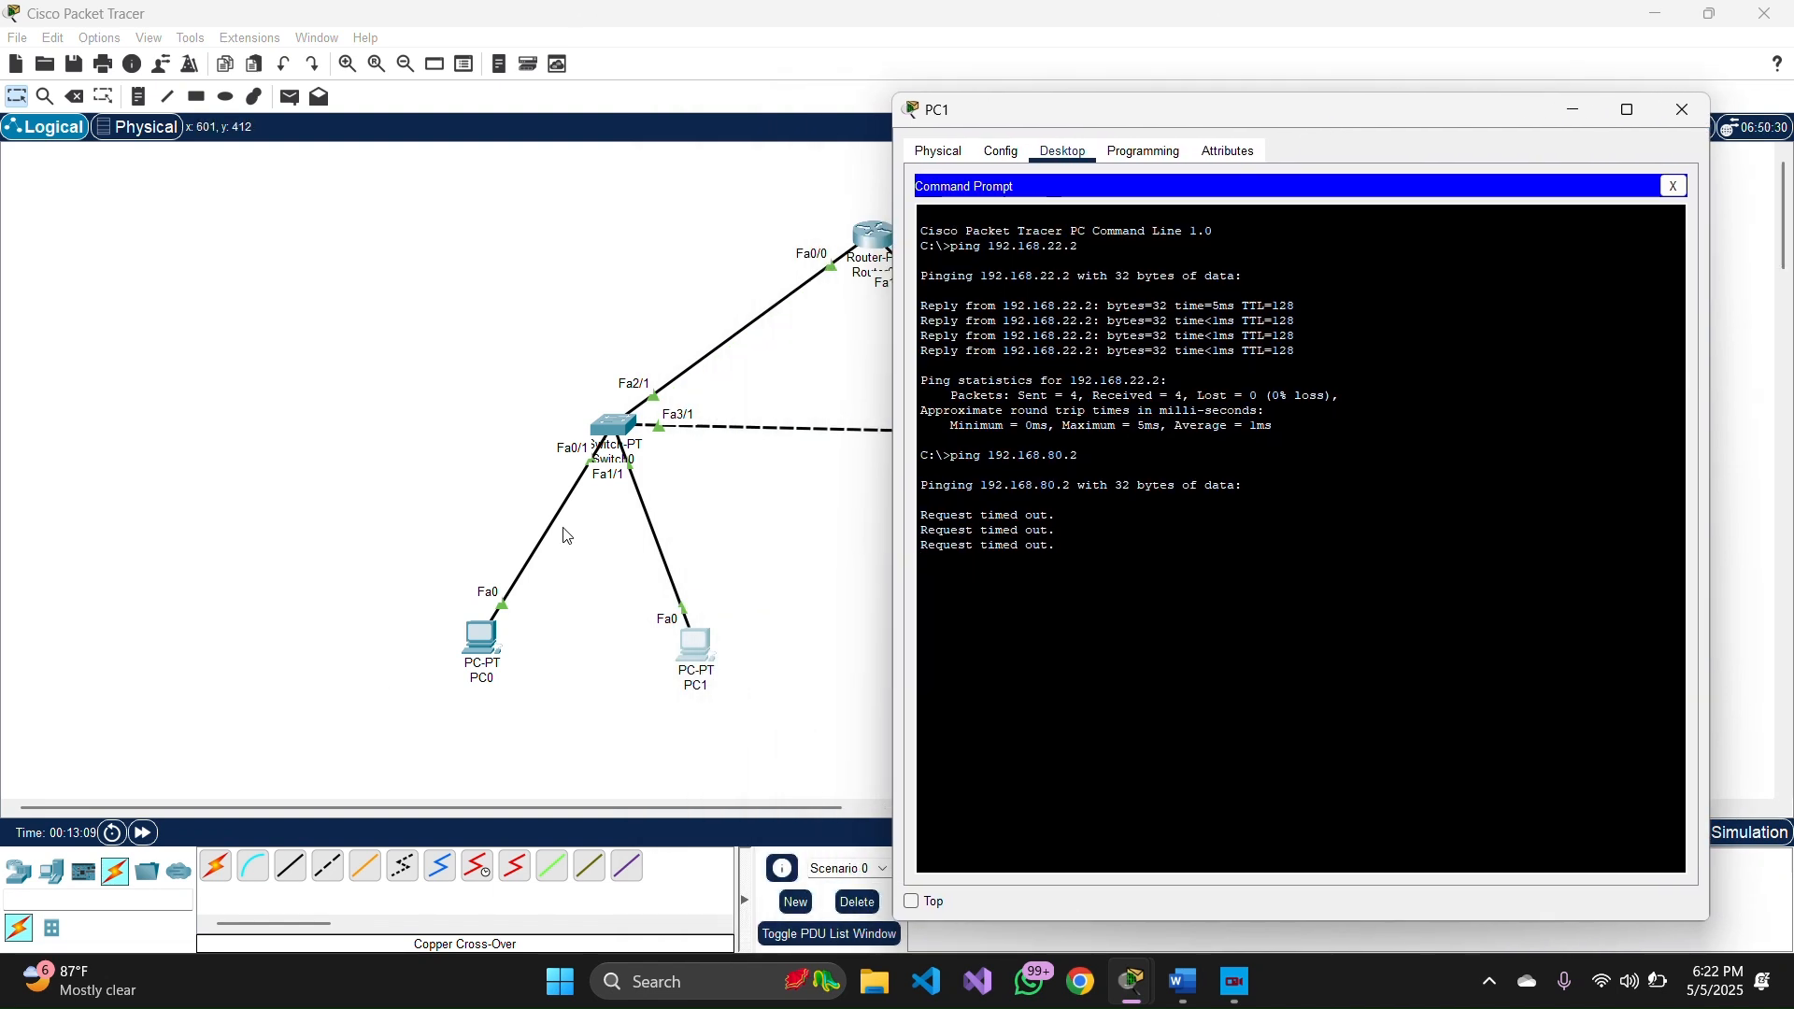
{"action": "left_click", "coordinate": [1683, 109]}
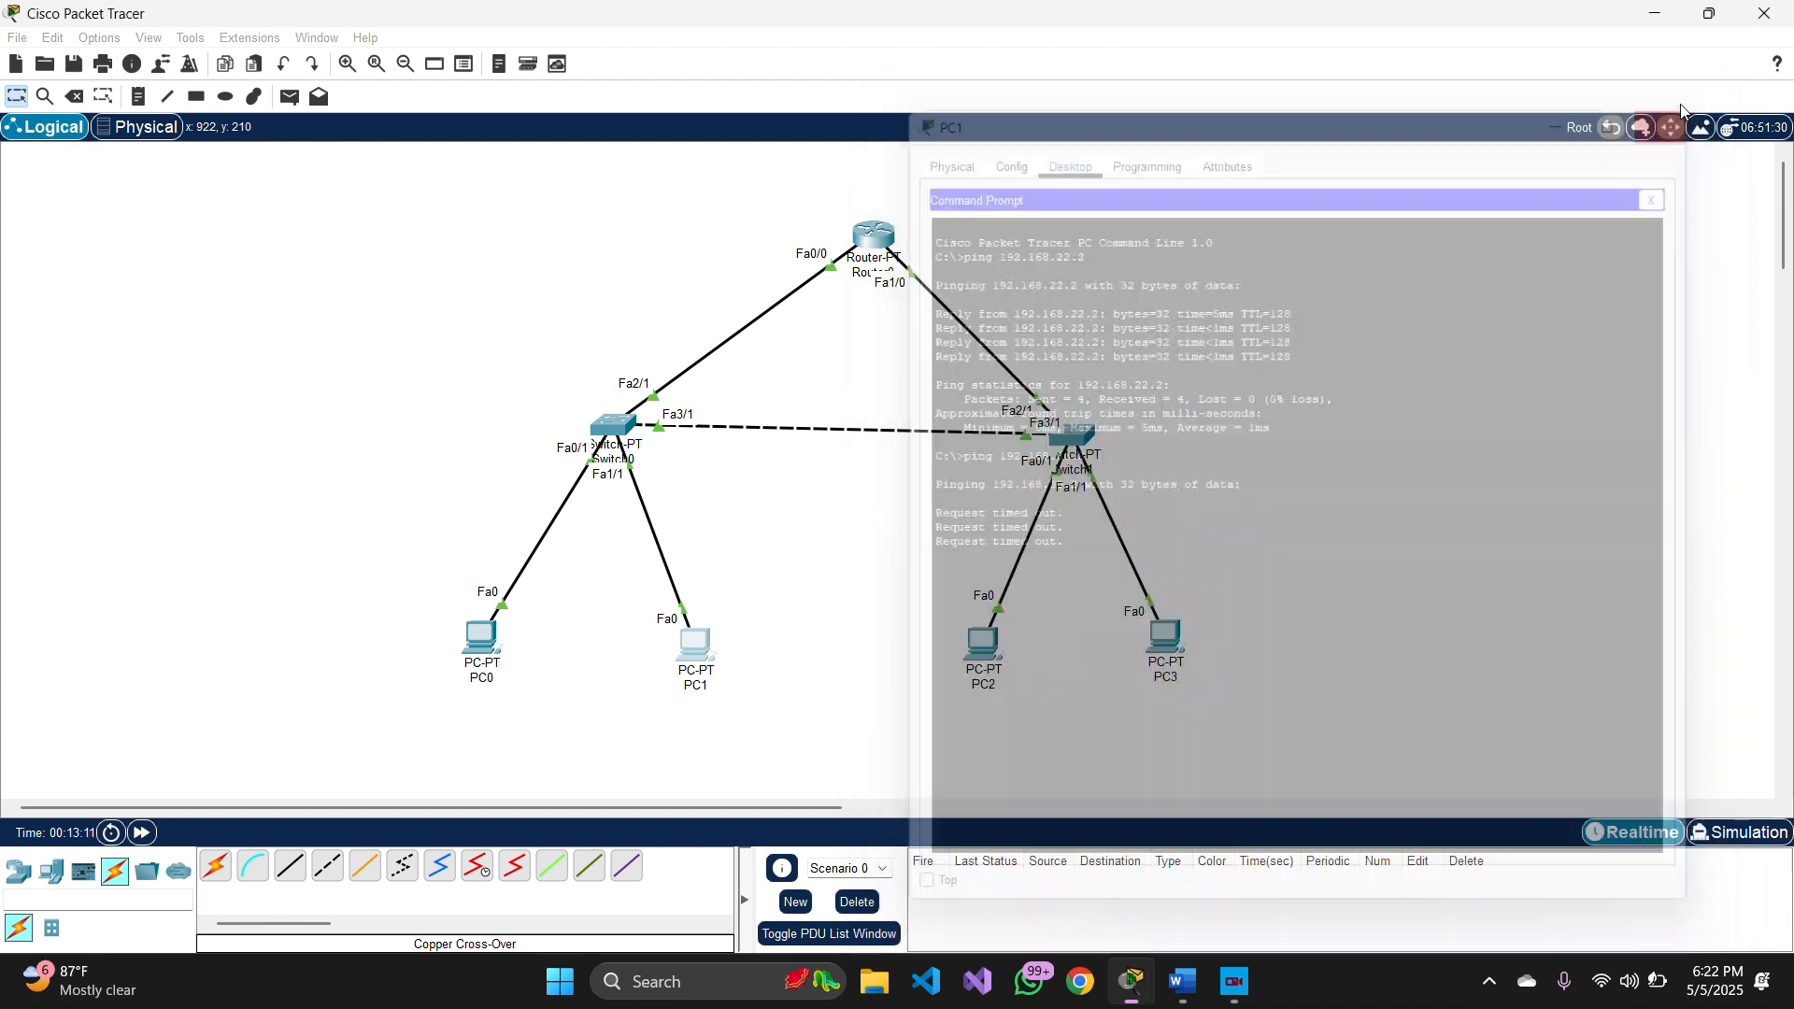
- Ping 192.168.80.3 from PC2's command prompt to test connectivity within its own department
{"action": "left_click", "coordinate": [996, 649]}
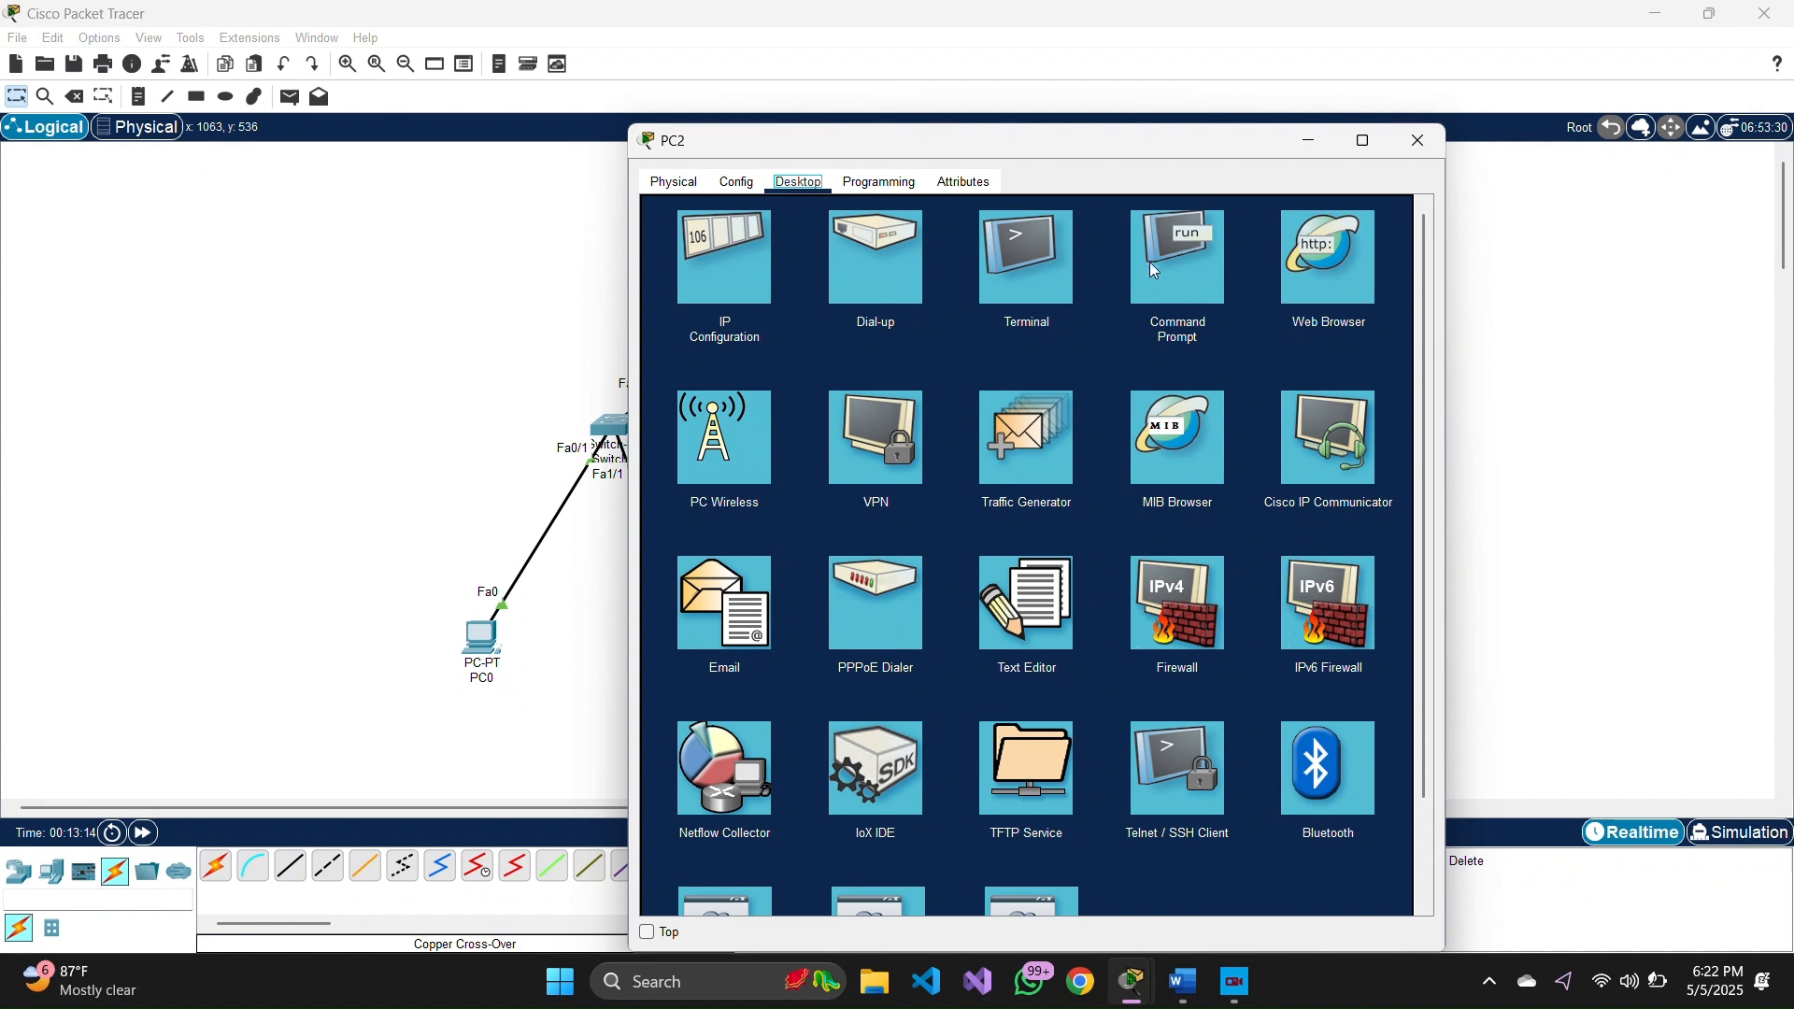
{"action": "left_click", "coordinate": [1164, 262]}
{"action": "type", "text": "ping 192.168.80.3"}
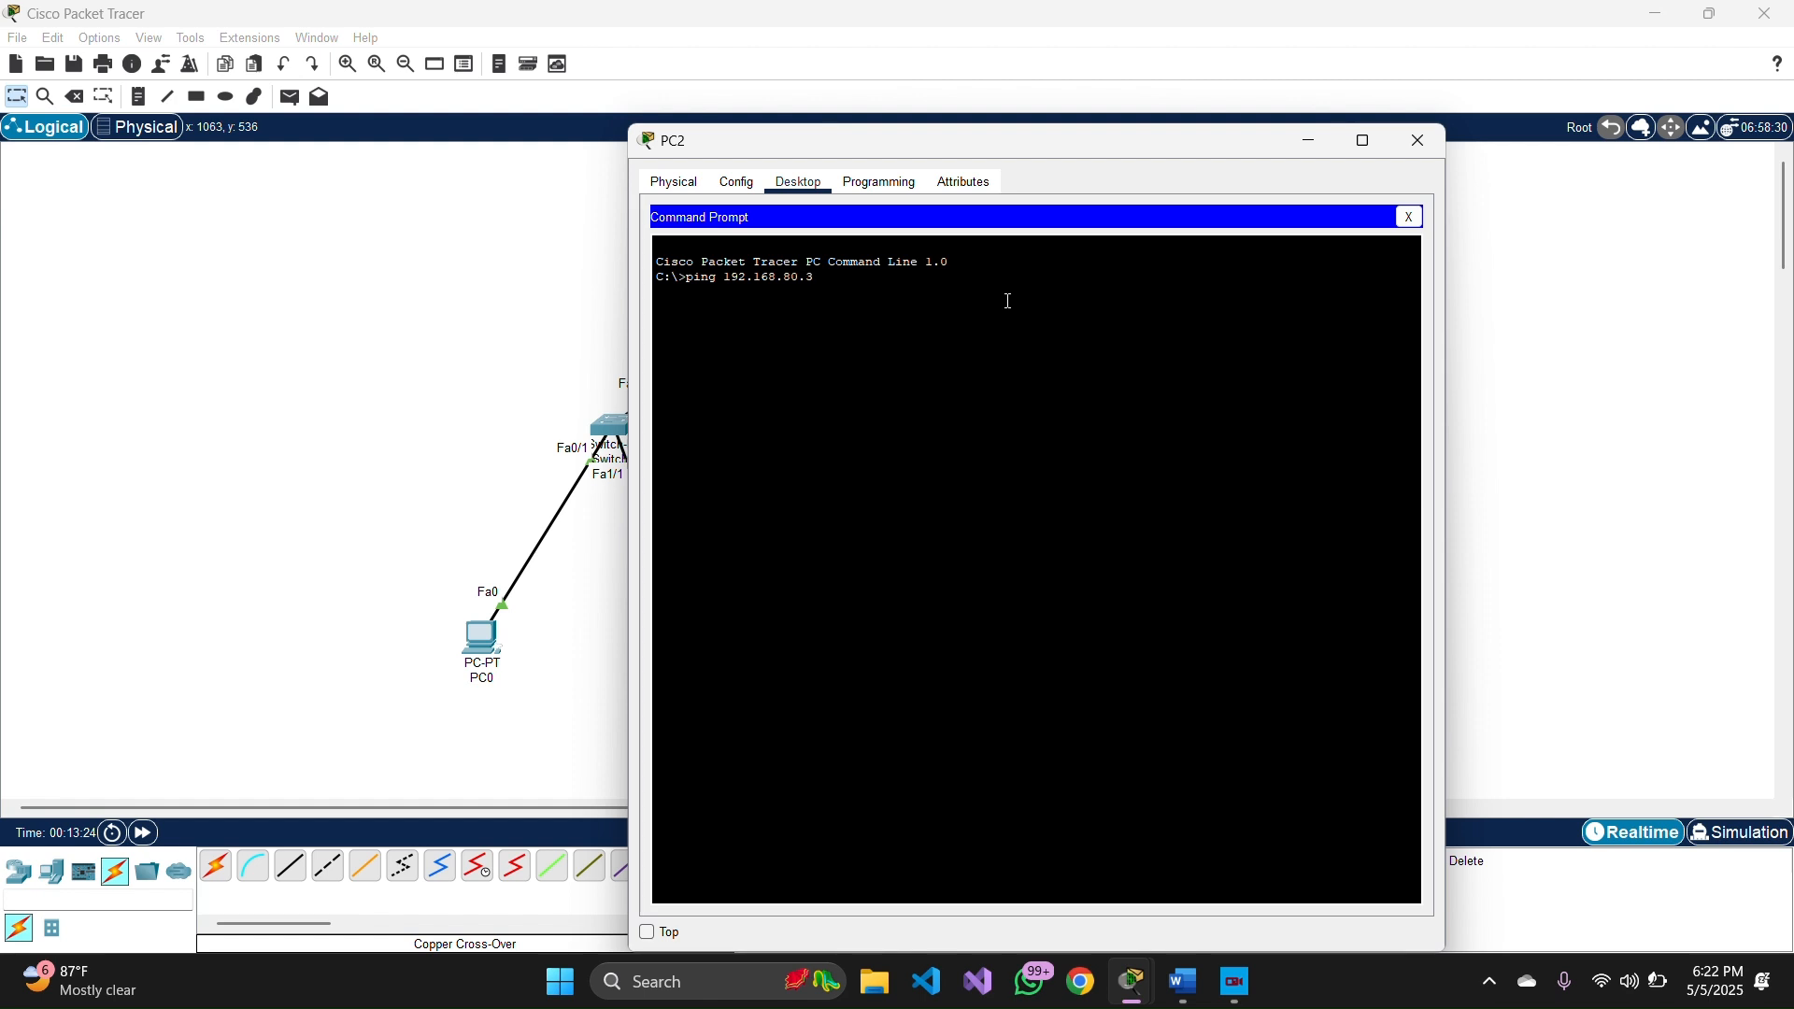
{"action": "key", "text": "Return"}
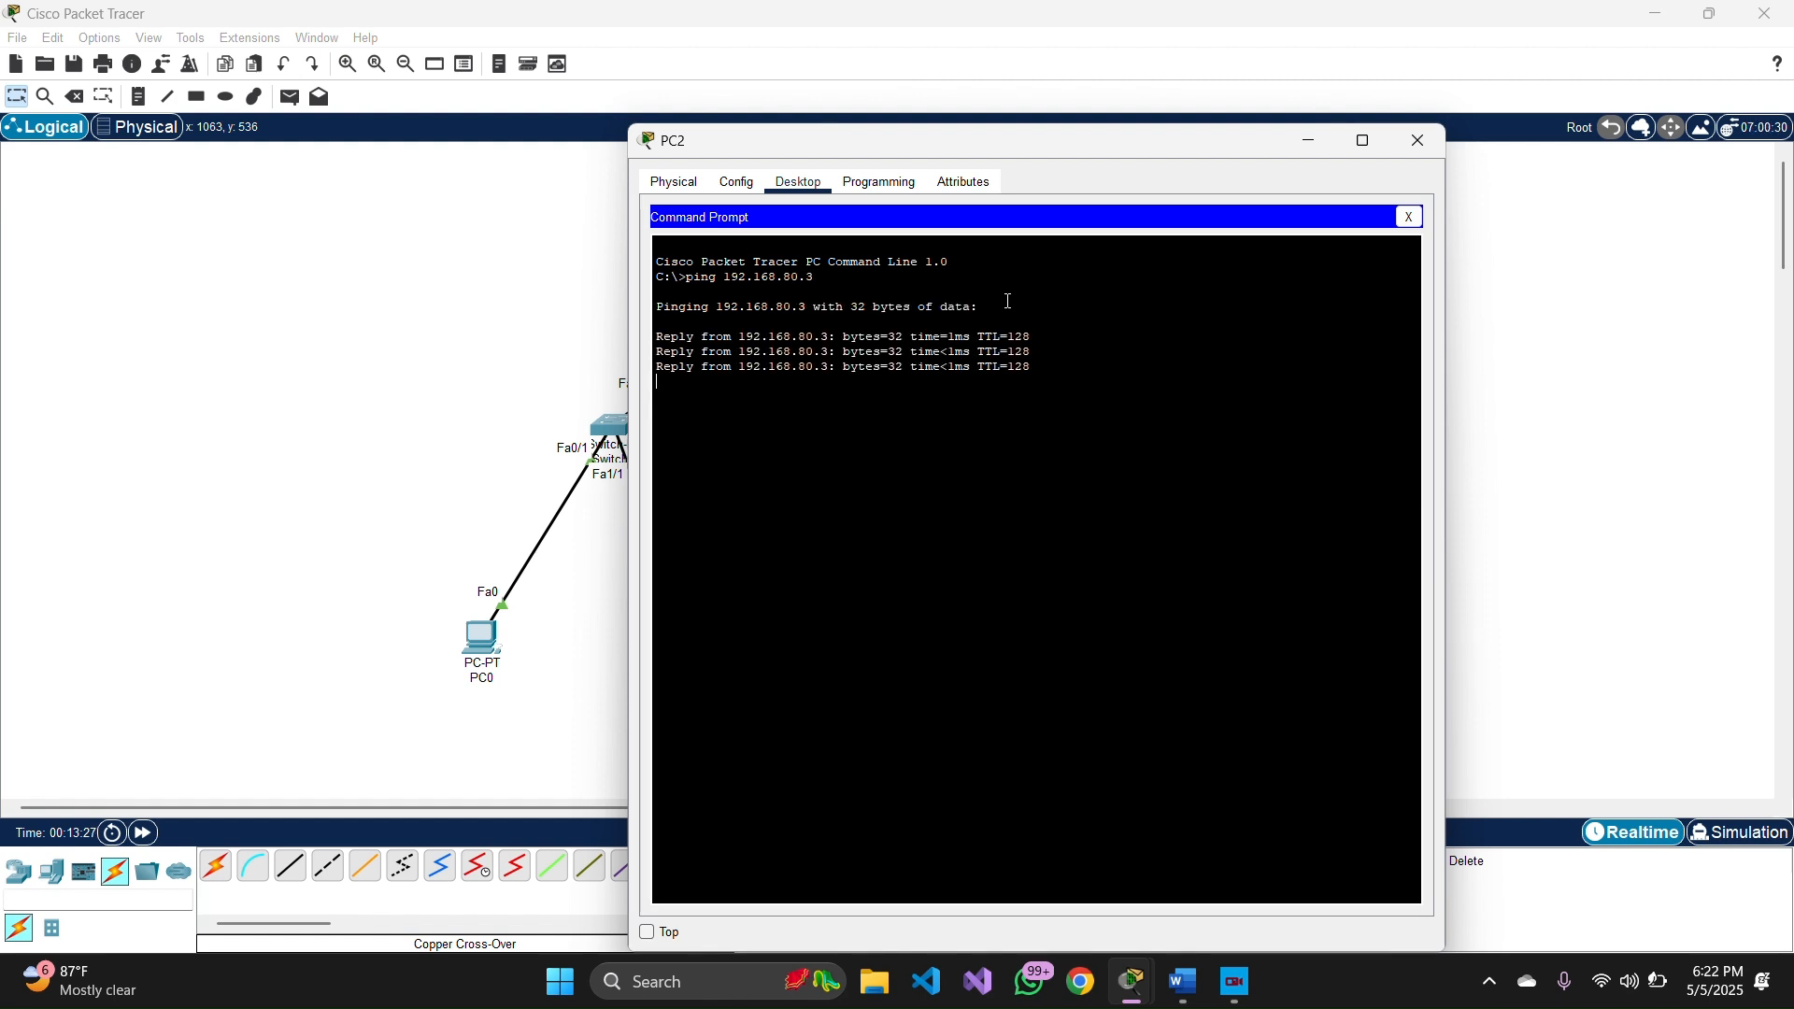
- Ping 192.168.22.3 from PC2 to test reaching the other department, and set PC2's window beside the topology
{"action": "type", "text": "ping 192.168"}
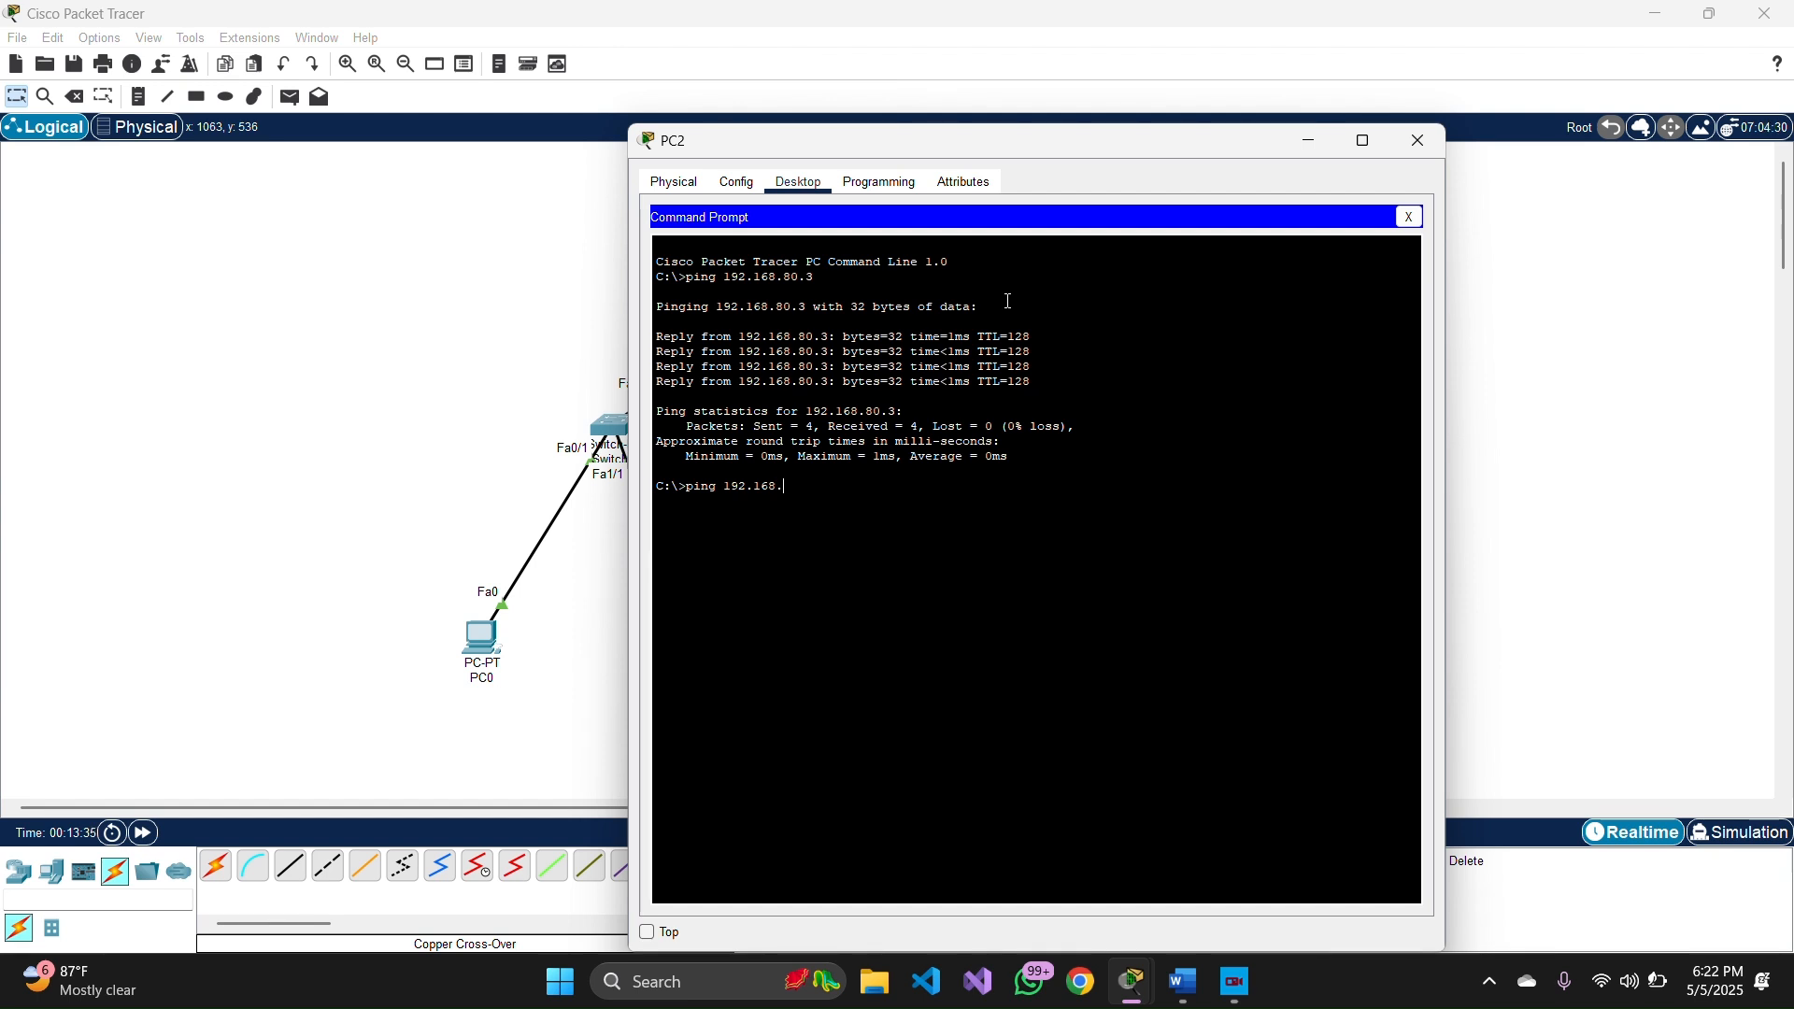
{"action": "type", "text": ".22"}
{"action": "type", "text": "."}
{"action": "type", "text": "2"}
{"action": "type", "text": "3"}
{"action": "key", "text": "Return"}
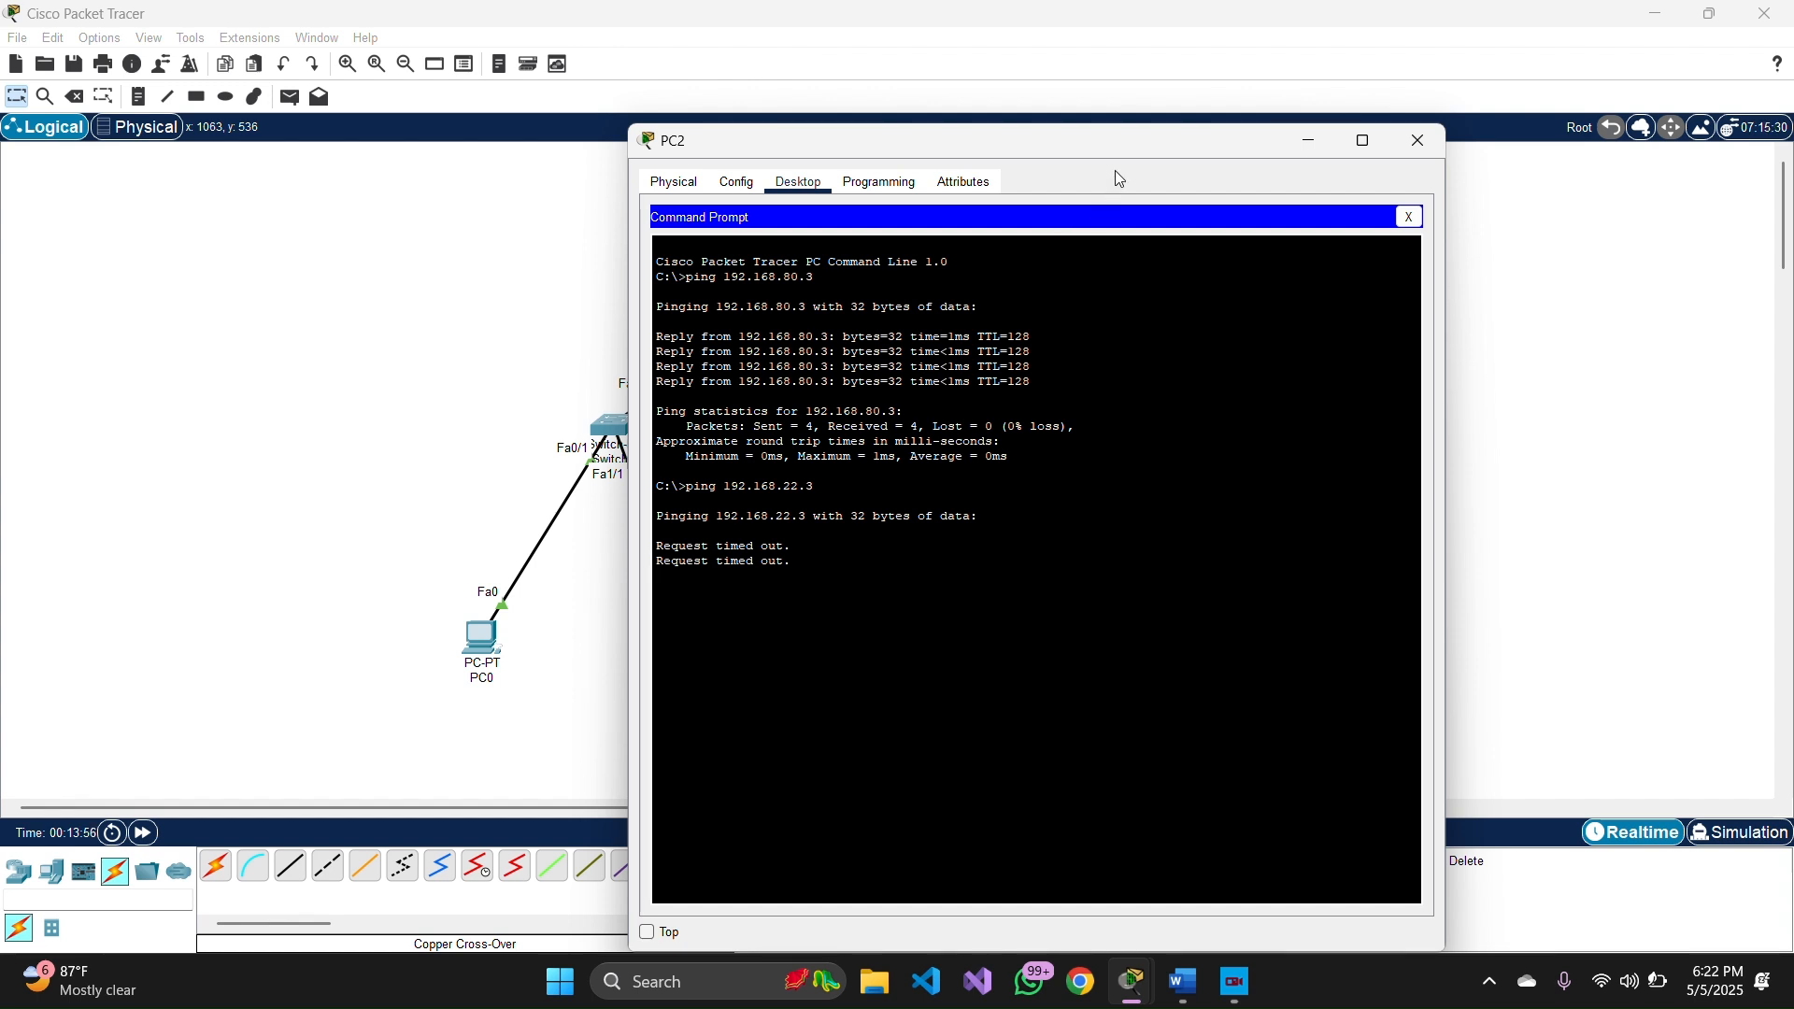
{"action": "left_click_drag", "start_coordinate": [1126, 149], "coordinate": [1420, 124]}
{"action": "scroll", "coordinate": [862, 255], "scroll_direction": "right", "scroll_amount": 6}
{"action": "scroll", "coordinate": [753, 308], "scroll_direction": "left", "scroll_amount": 2}
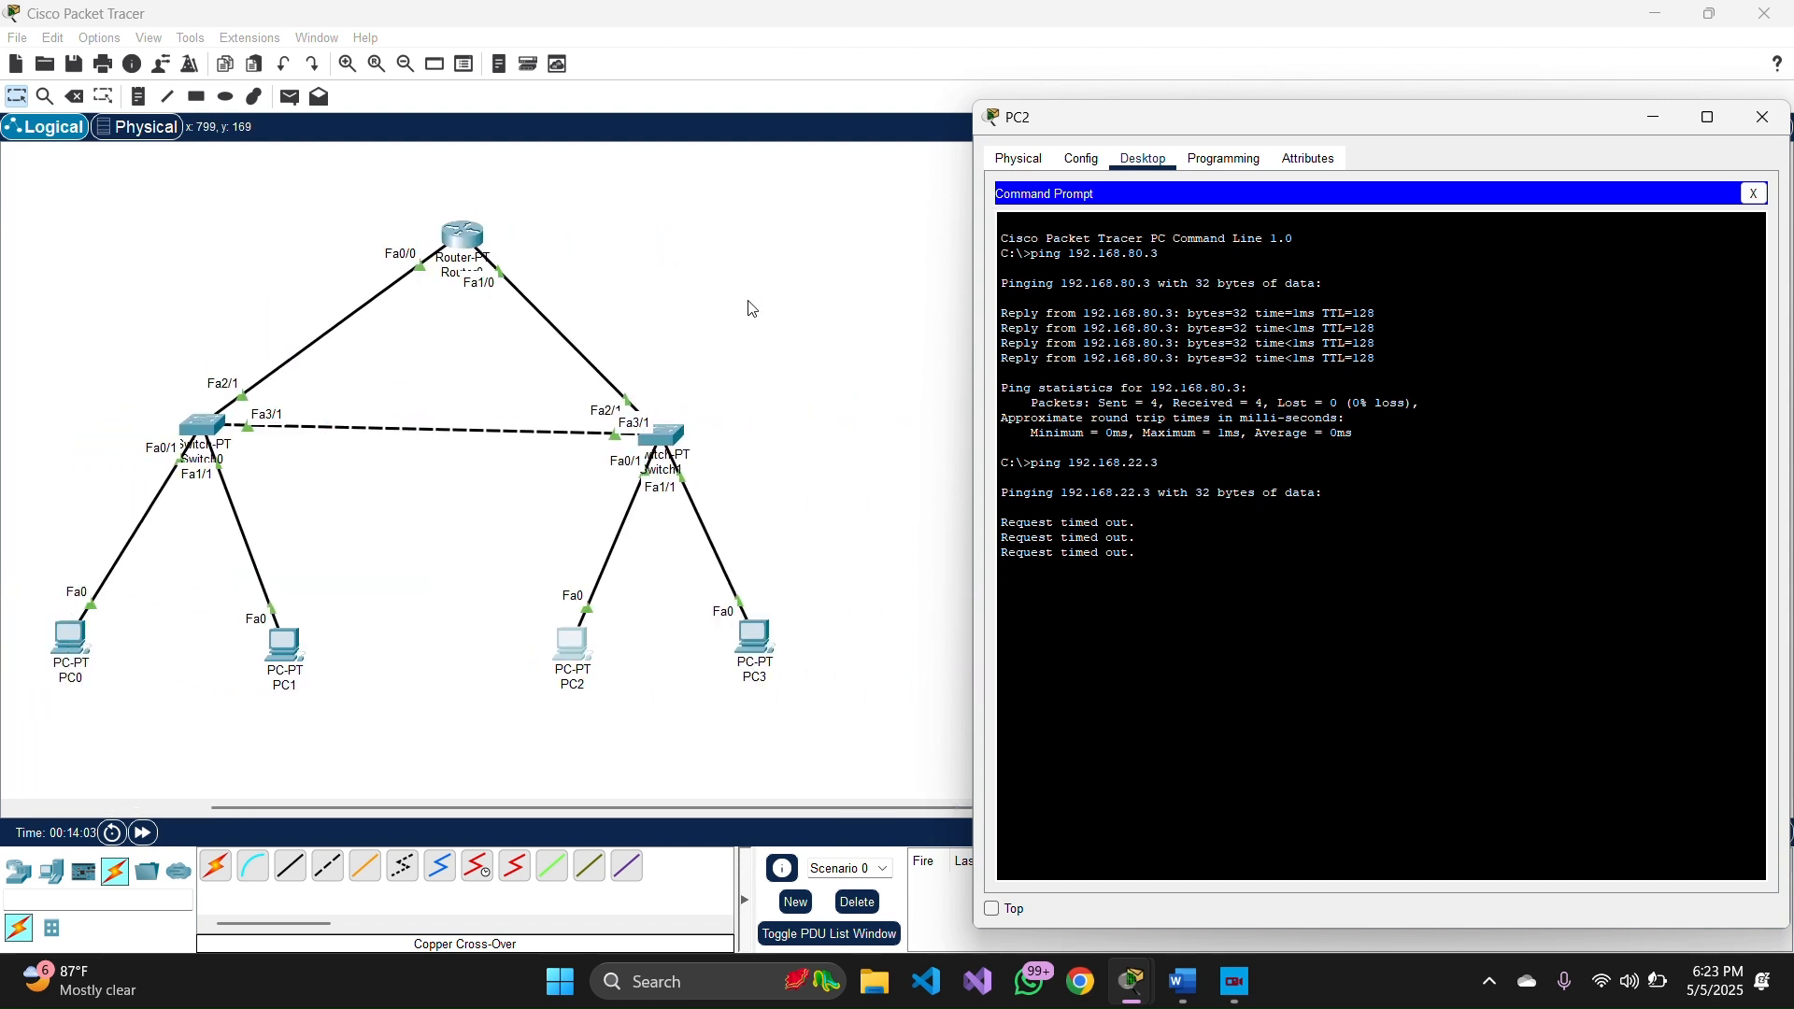